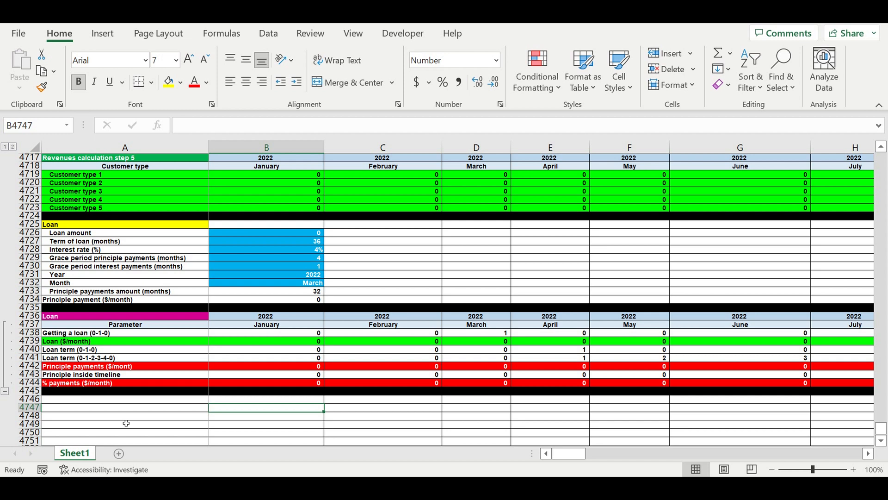
left_click(164, 319)
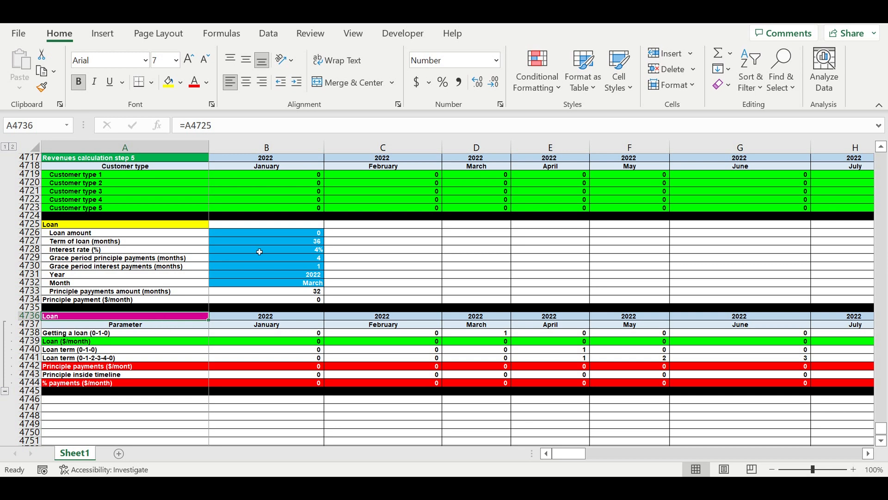
left_click(236, 276)
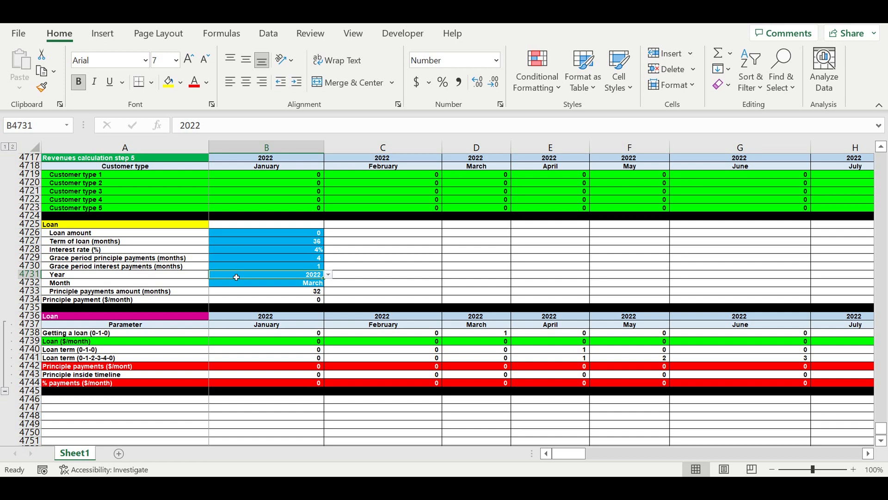
left_click(27, 390)
left_click_drag(27, 390, 26, 157)
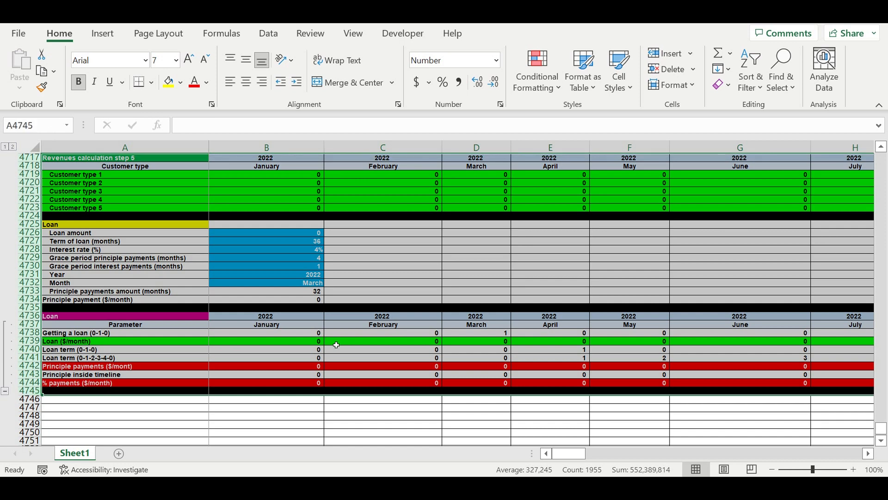
left_click(387, 300)
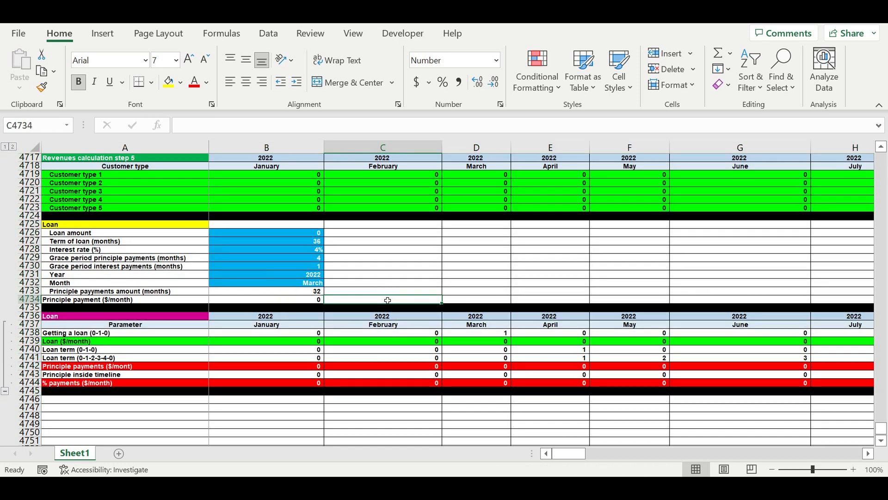
left_click(257, 319)
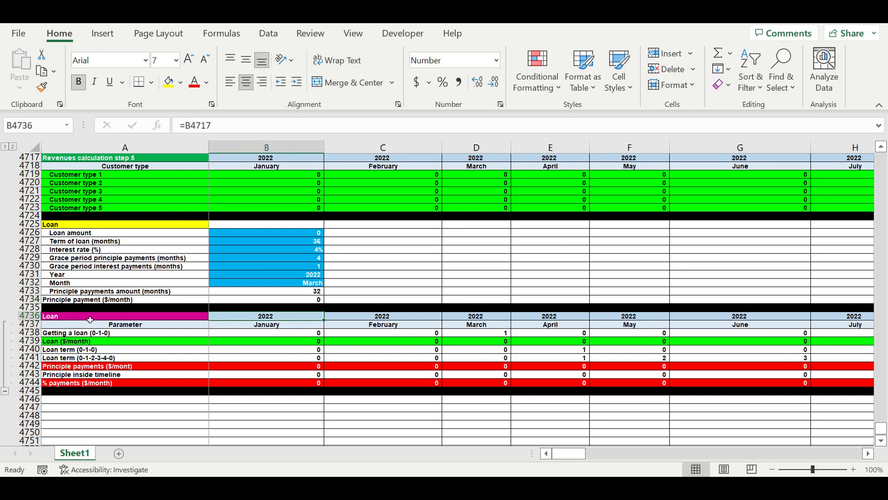
left_click_drag(29, 316, 31, 329)
key("ctrl+c")
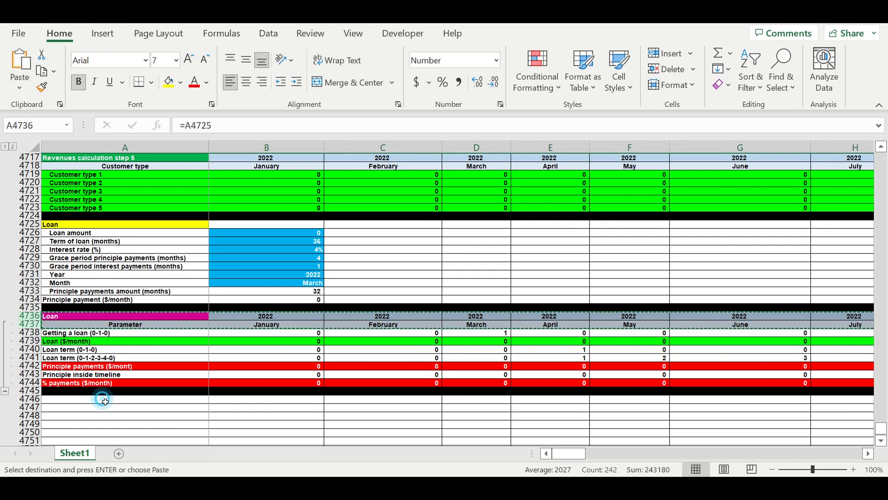
left_click(104, 401)
key("ctrl+v")
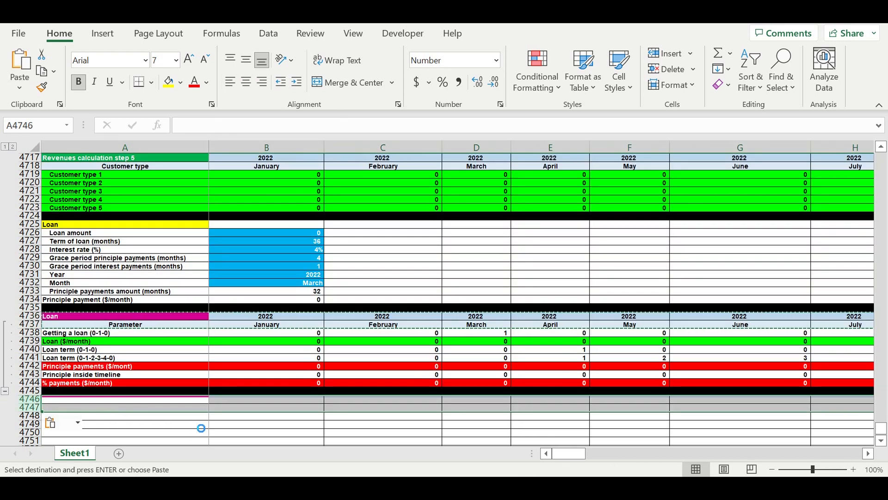
left_click(169, 432)
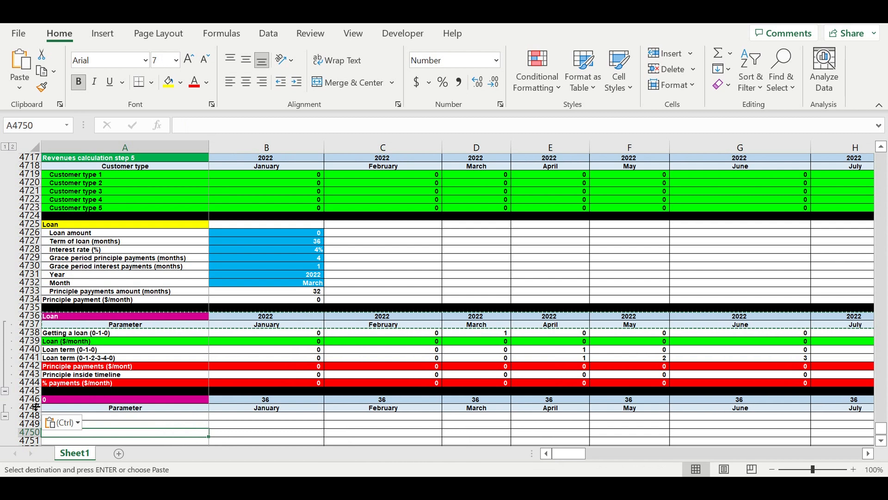
left_click_drag(29, 399, 29, 415)
right_click(29, 415)
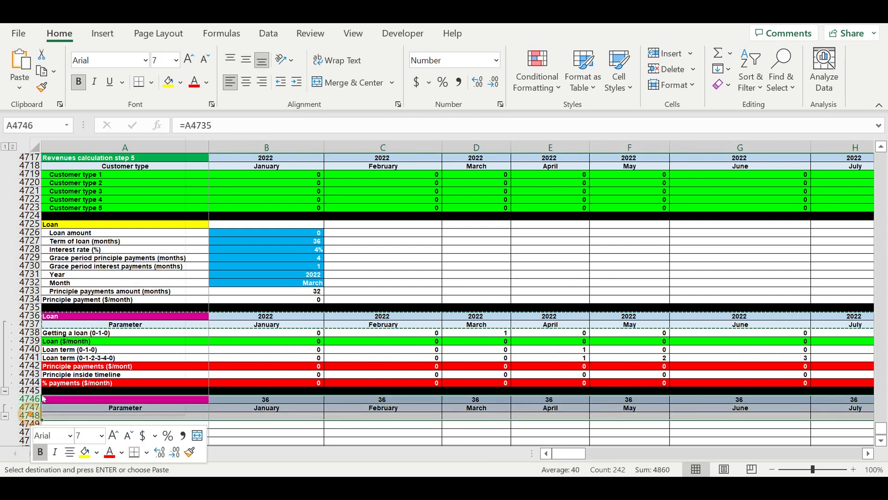
left_click(68, 300)
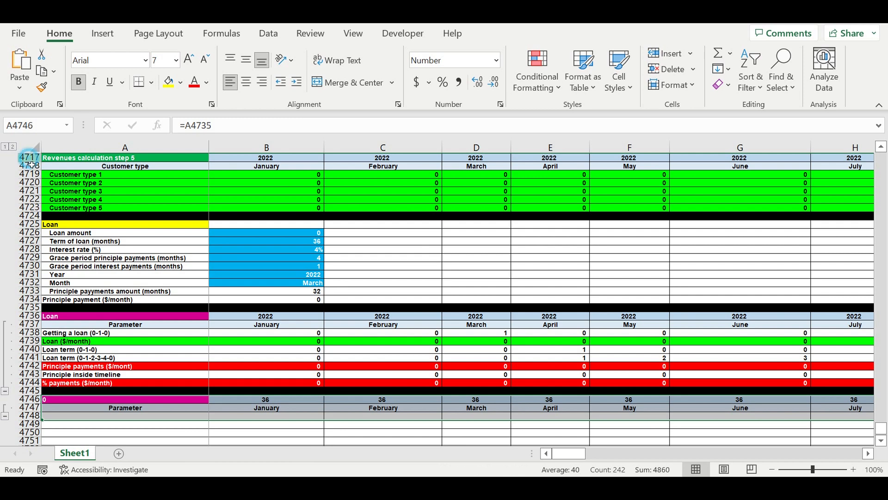
Copy the year and month header rows 4717:4718 of the Revenues calculation step 5 table into rows 4746:4747.
left_click_drag(29, 158, 30, 168)
key("ctrl+c")
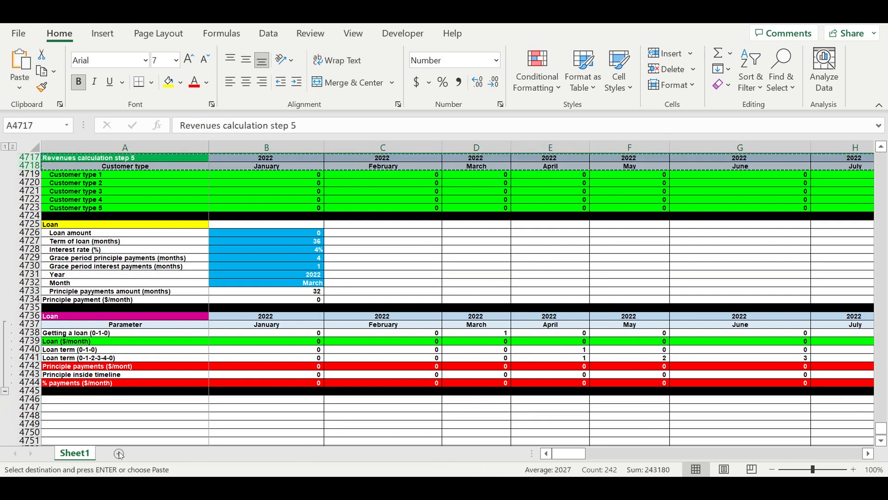
left_click(79, 398)
key("ctrl+v")
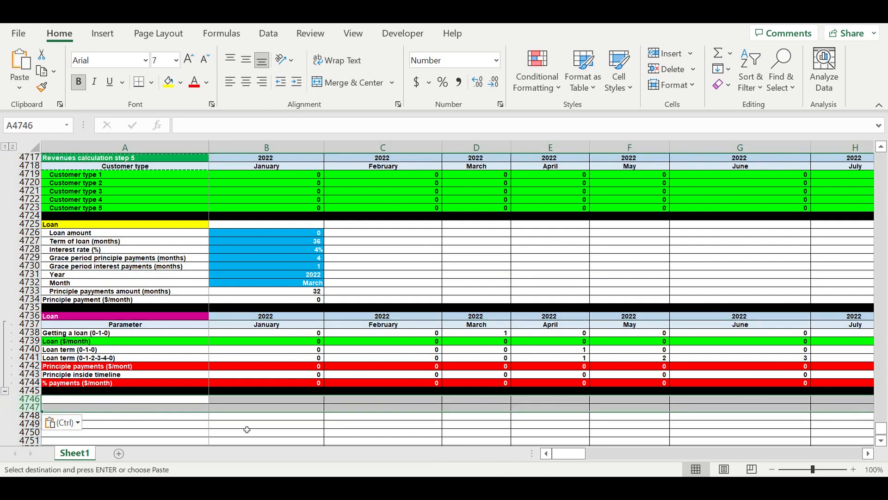
Link the year header in B4746 to the Loan table's year with the formula =B4736.
left_click(284, 403)
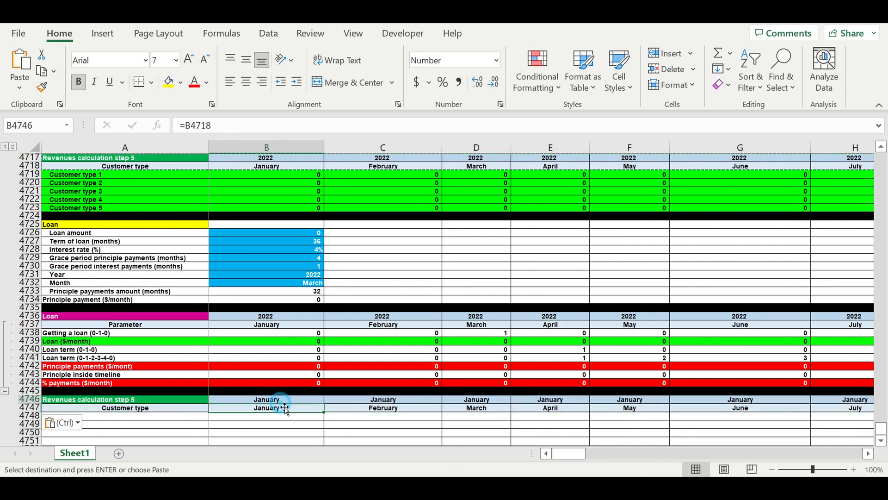
type("=")
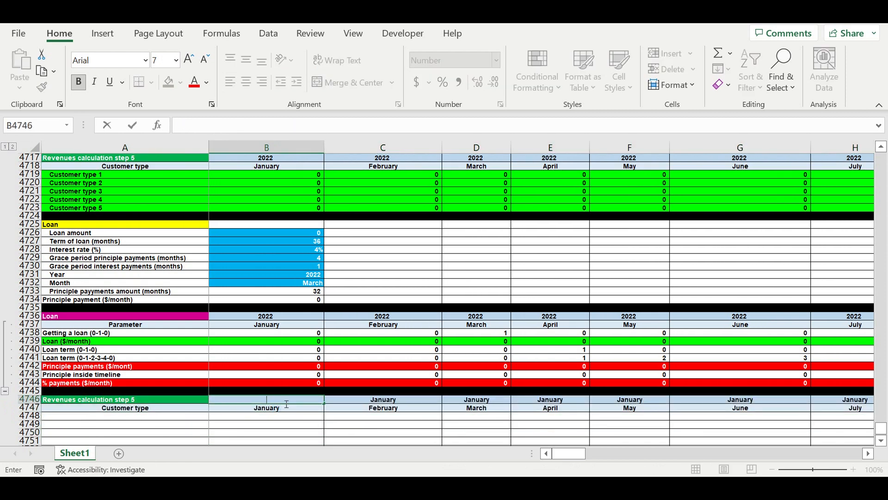
left_click(277, 317)
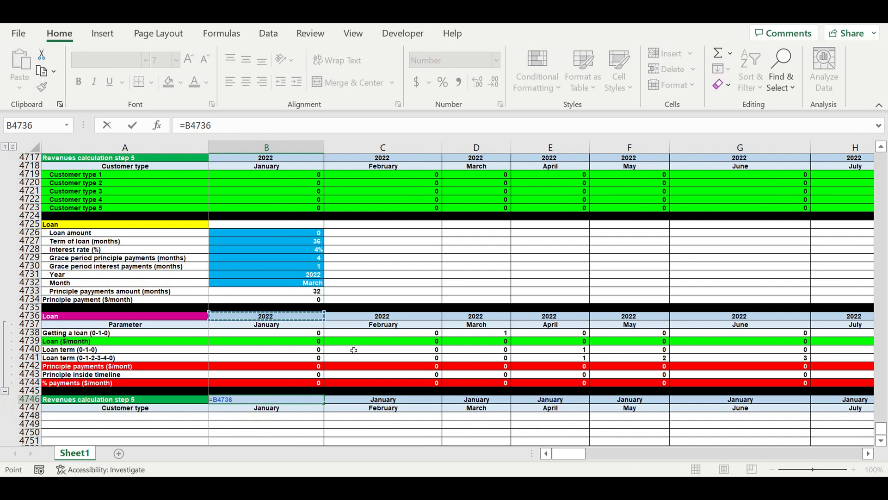
key("Return")
left_click(265, 424)
Title the new table "Cash-flow statement" in A4746 and label its first column "Parameter" in A4747.
left_click(173, 399)
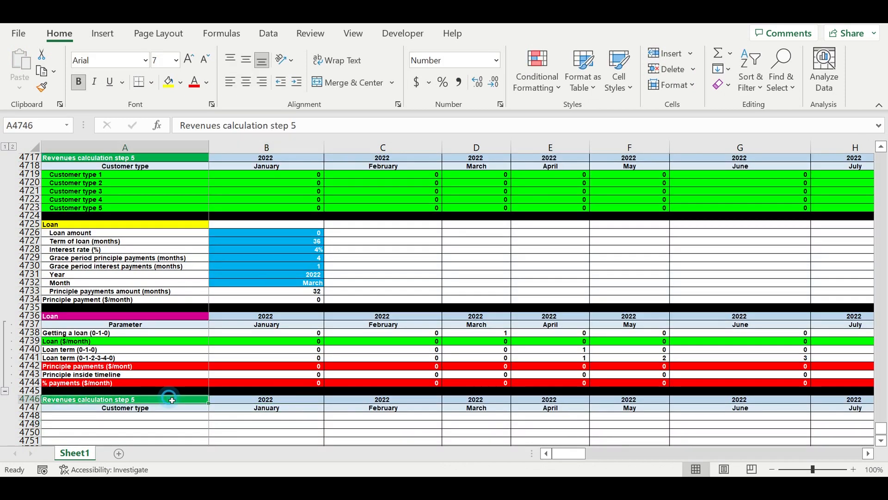
type("Cash-flow statemen")
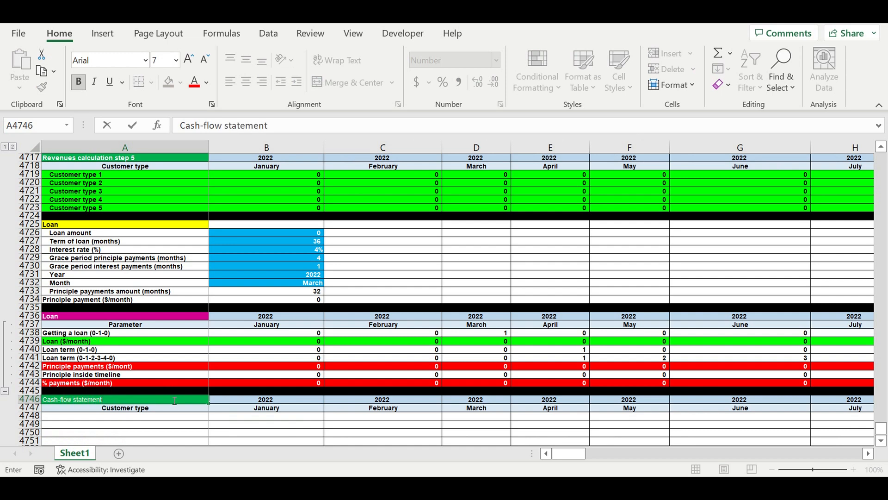
type("t")
key("Return")
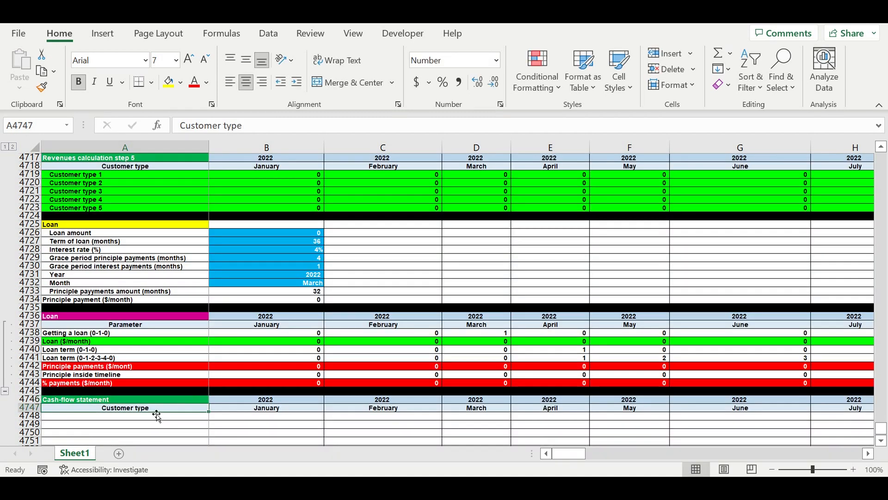
type("Parameter")
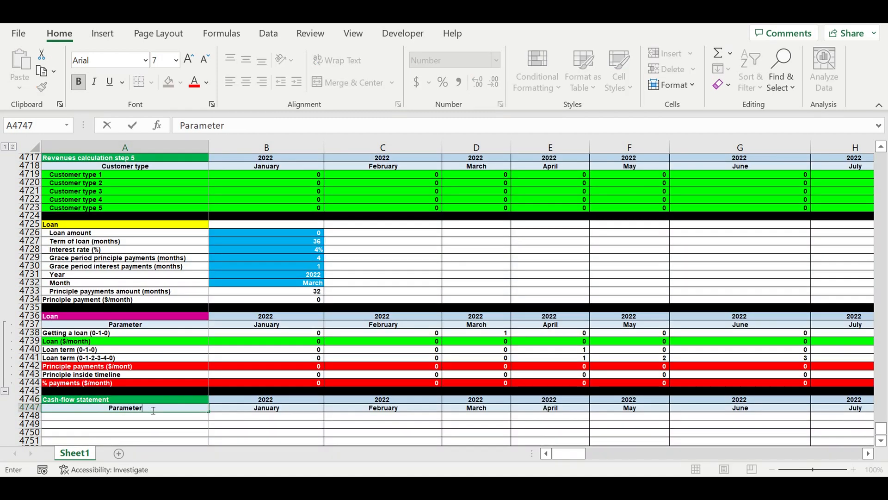
key("Return")
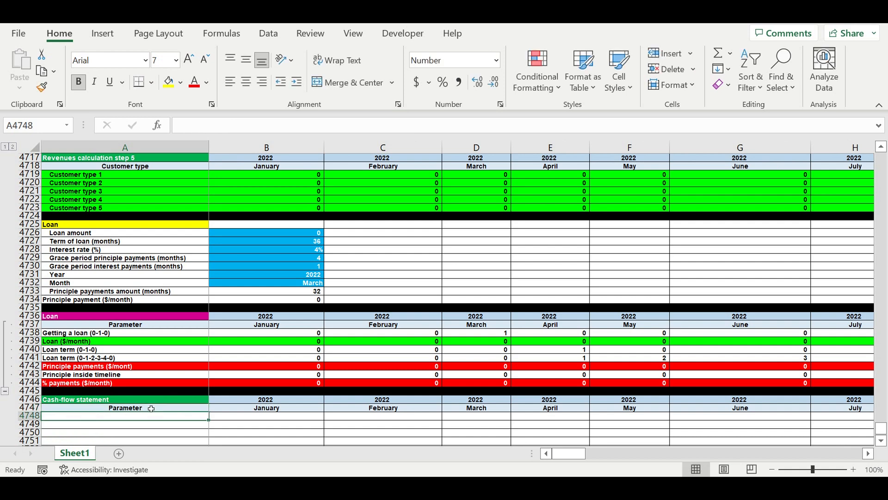
Fill the Cash-flow statement title cell A4746 with the standard purple.
left_click(167, 392)
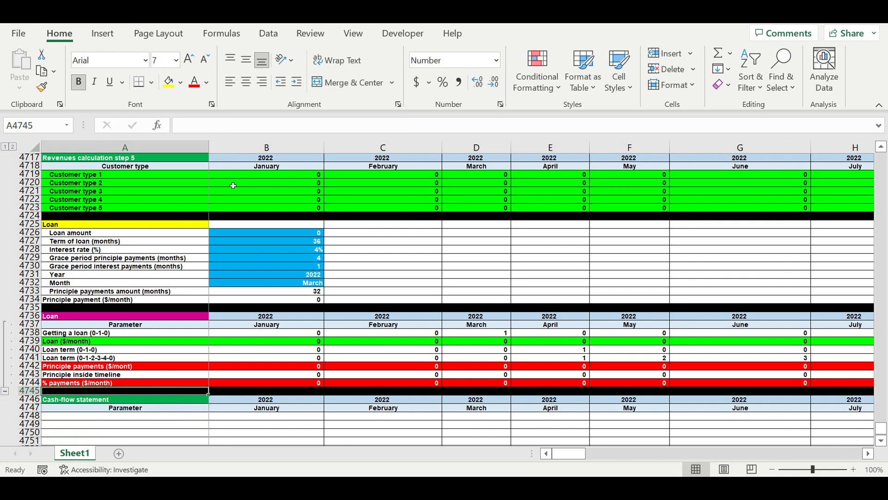
left_click(180, 83)
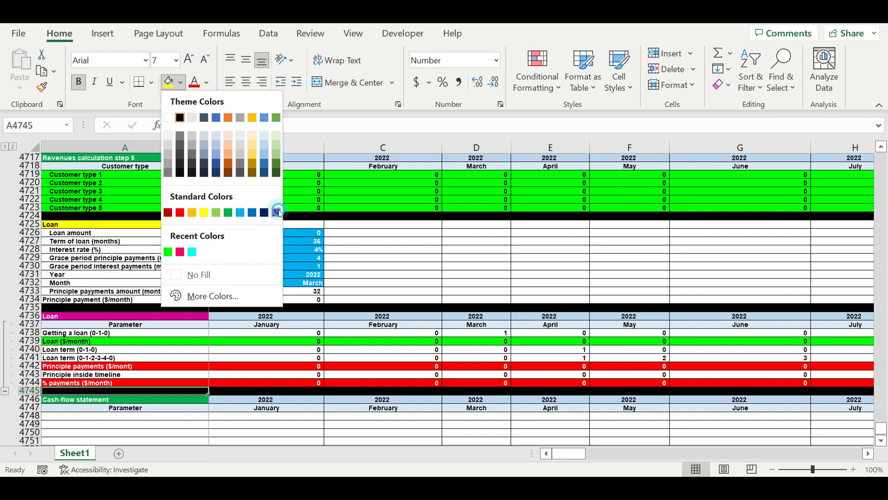
left_click(277, 212)
left_click(113, 18)
left_click(160, 400)
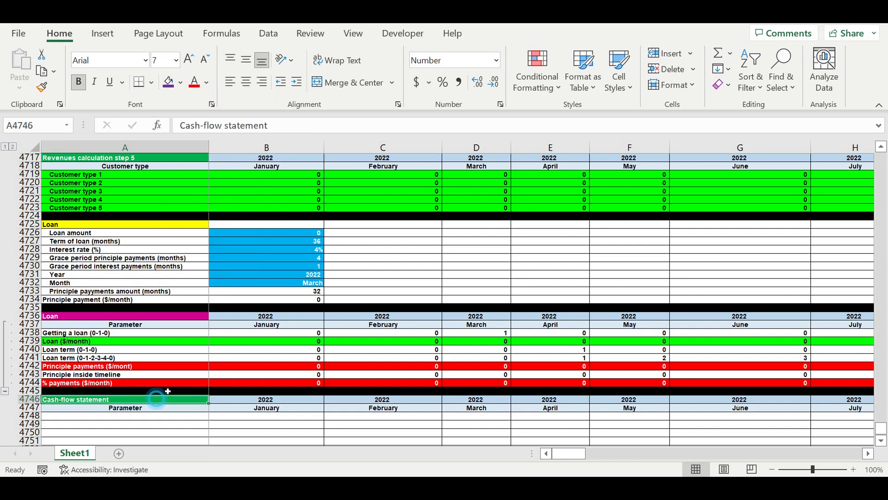
left_click(167, 83)
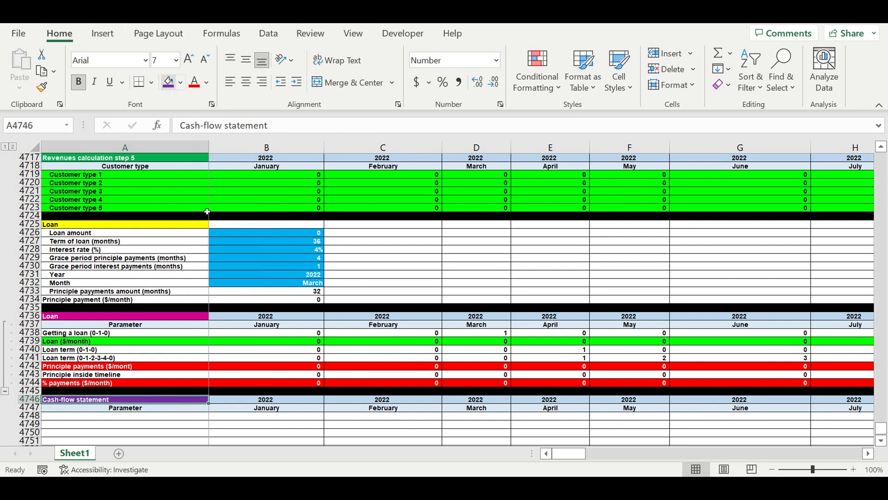
Enter the row label "Revenues" in A4748, directly under the Parameter heading.
left_click(273, 415)
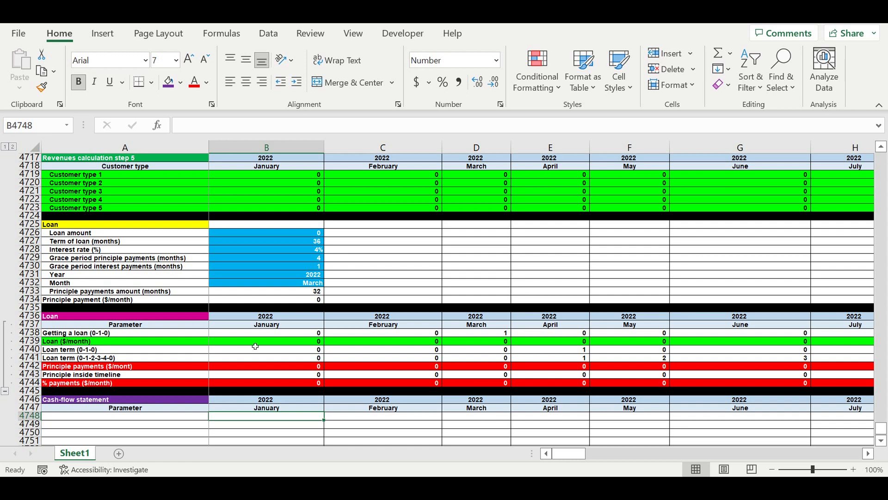
scroll(254, 345, "down", 2)
left_click(185, 368)
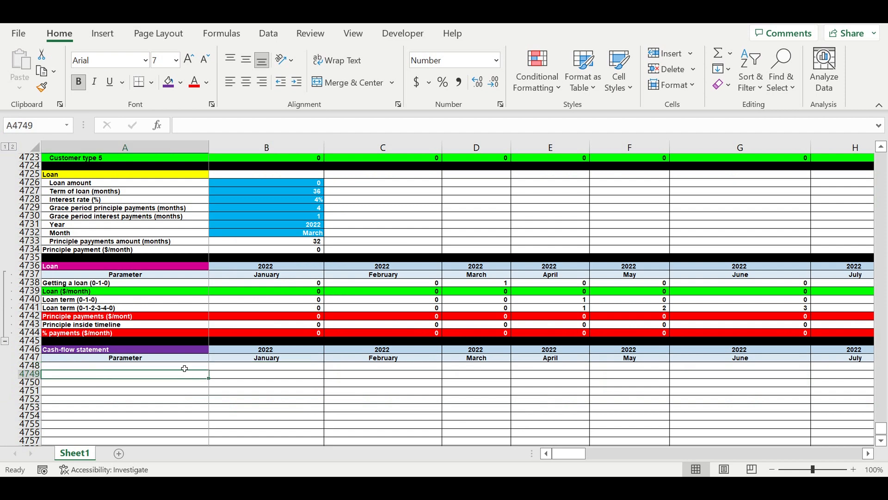
type("Revenues")
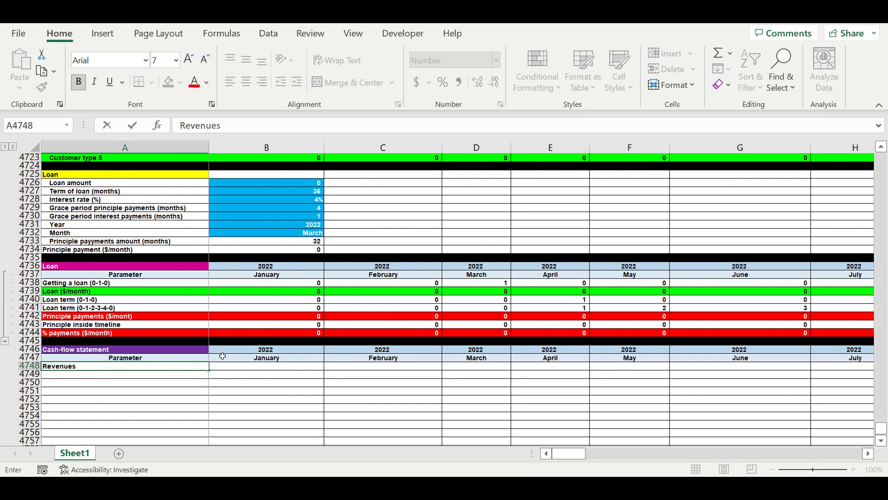
Fill the whole Revenues row 4748 with a very light blue theme shade.
left_click(29, 366)
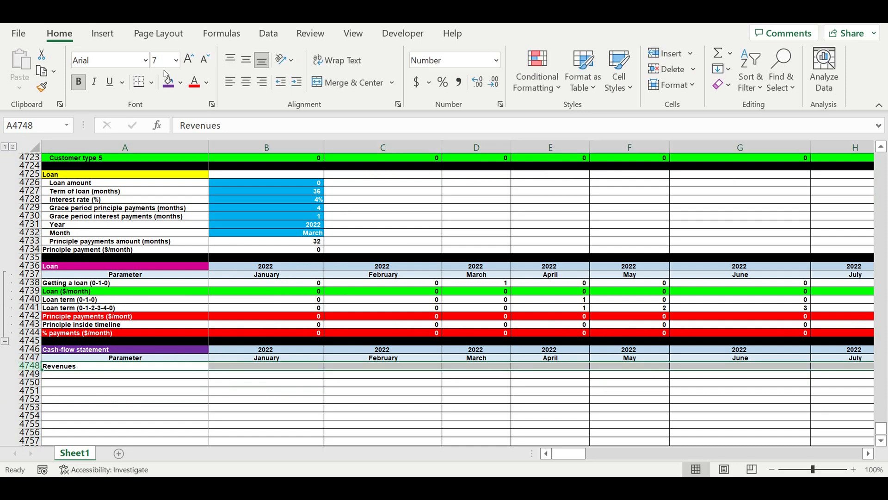
left_click(180, 83)
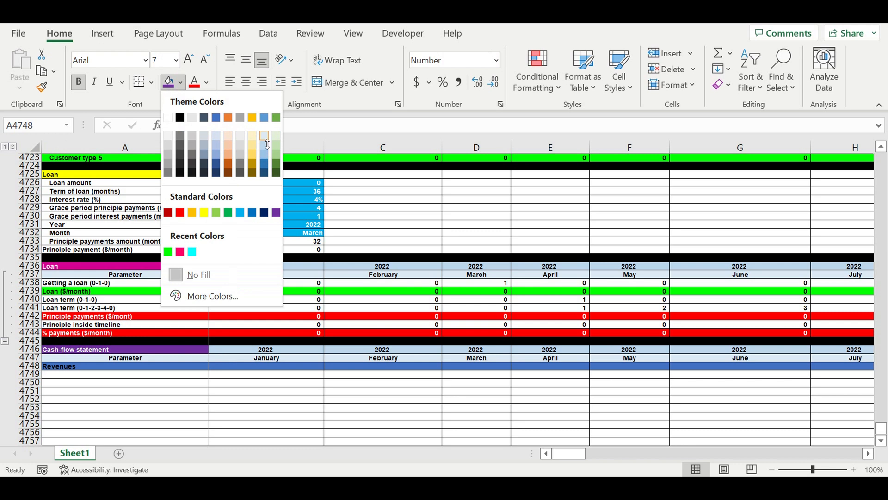
left_click(266, 139)
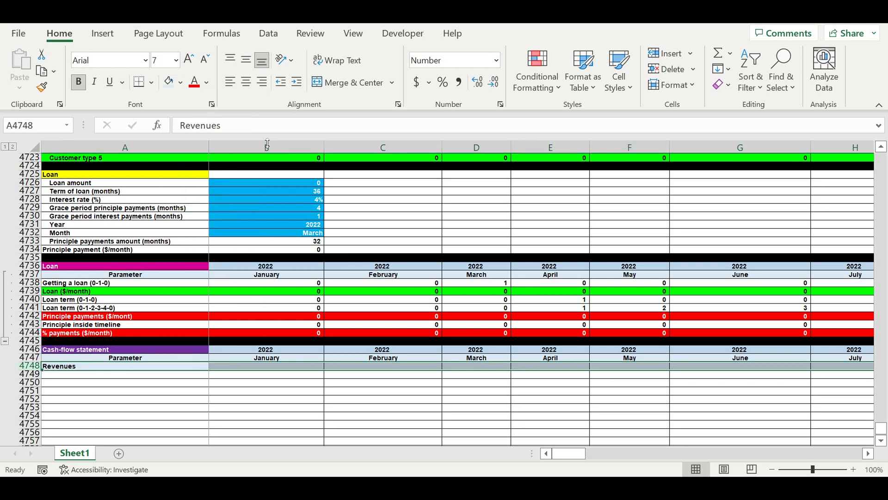
left_click(180, 82)
left_click(218, 137)
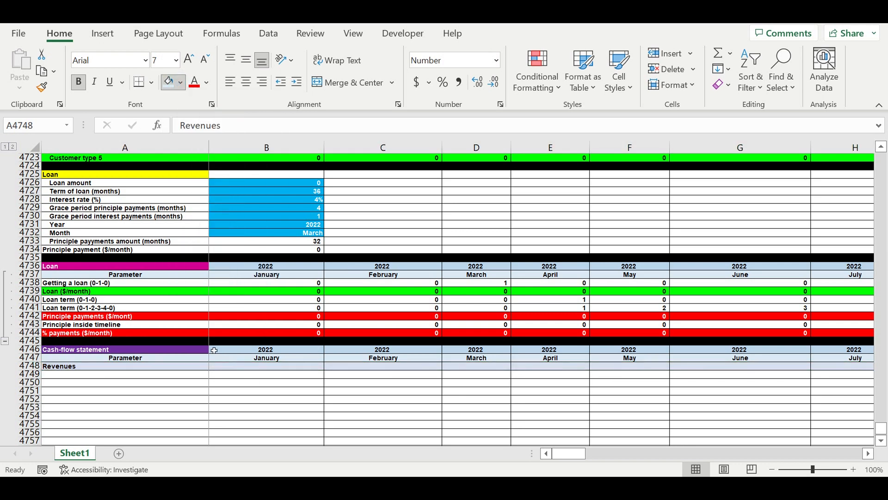
Link A4749 to the Customer type 1 label with =A4719 and fill the formula across A4749:B4753.
left_click(127, 375)
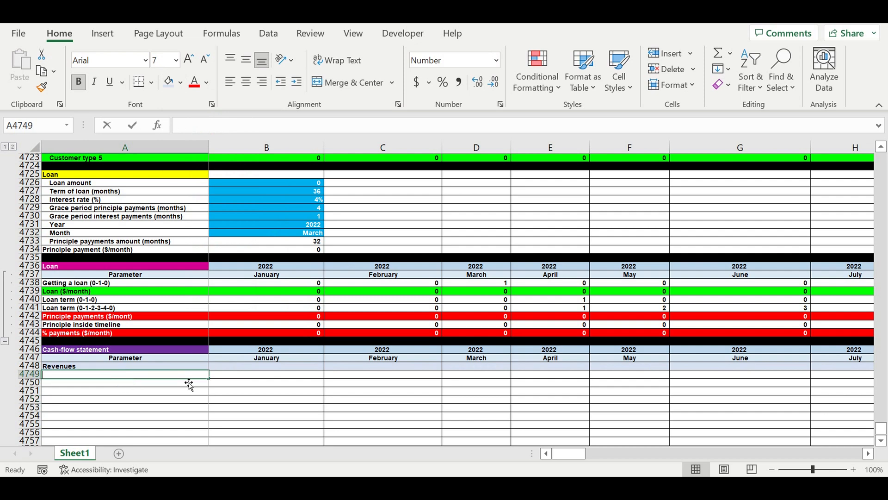
type("=")
scroll(209, 336, "up", 5)
left_click(64, 325)
key("Return")
scroll(287, 361, "down", 9)
left_click(198, 360)
left_click_drag(215, 367, 282, 393)
left_click_drag(213, 396, 319, 393)
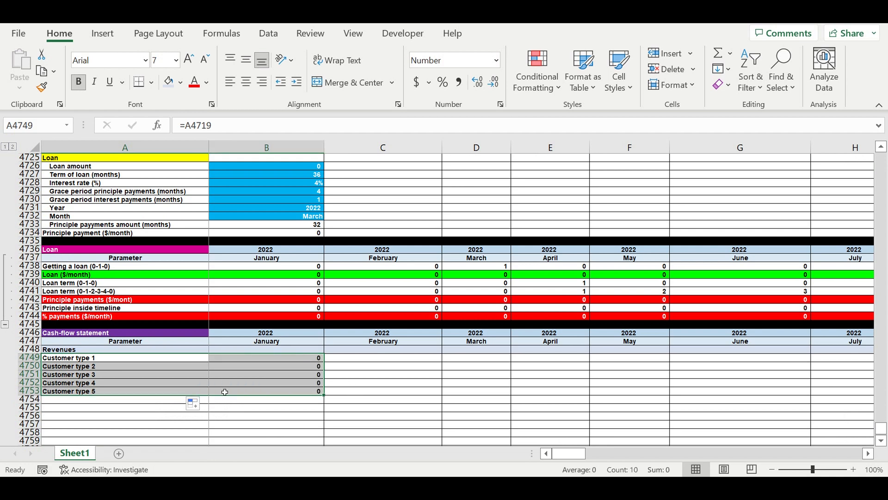
Total the five customer-type rows for January in the Revenues row with =SUM(B4749:B4753) in B4748.
left_click(296, 347)
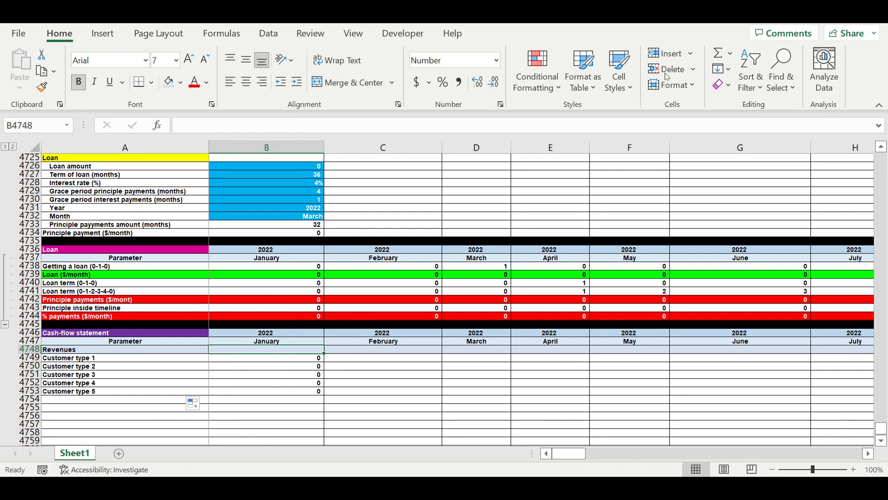
left_click(718, 54)
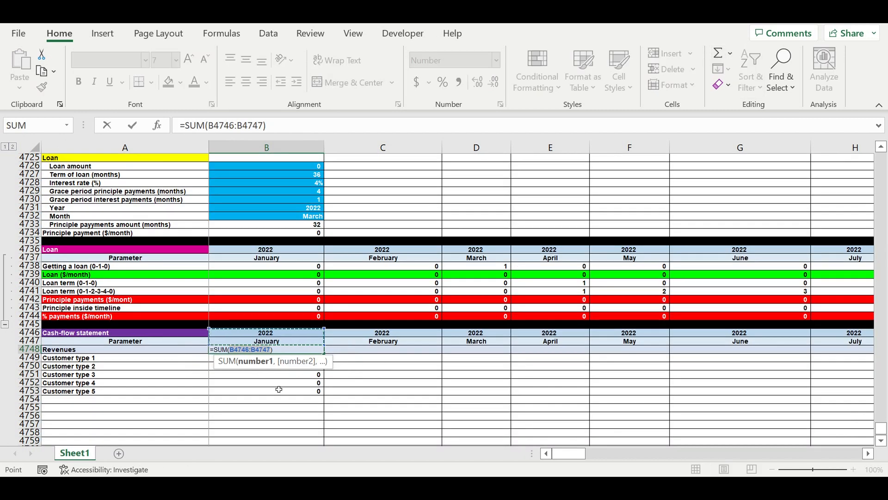
left_click_drag(226, 395, 227, 359)
key("Return")
Indent the labels Customer type 1 to Customer type 5 in A4749:A4753 beneath Revenues.
left_click_drag(314, 350, 281, 381)
left_click_drag(59, 360, 61, 392)
left_click(297, 83)
Fill the Revenues formulas in B4748:B4753 across all months through December 2031 in column DQ.
left_click_drag(307, 351, 320, 398)
left_click_drag(311, 350, 789, 388)
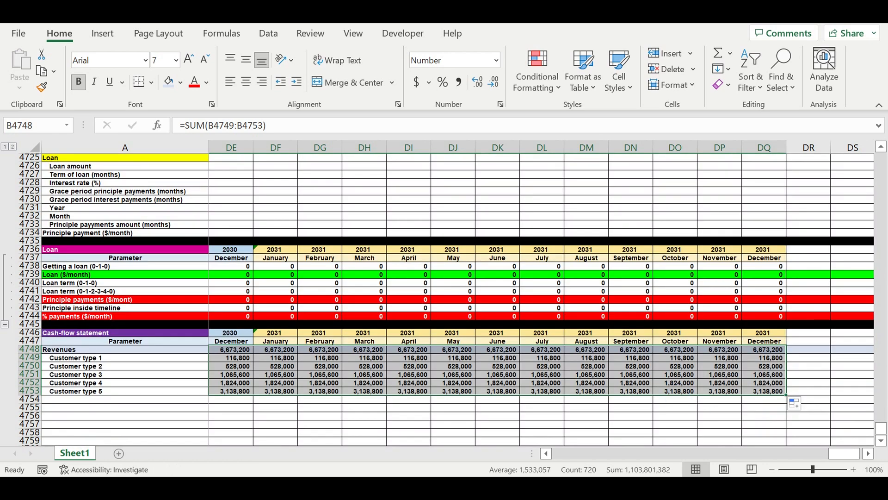
left_click_drag(843, 458, 563, 460)
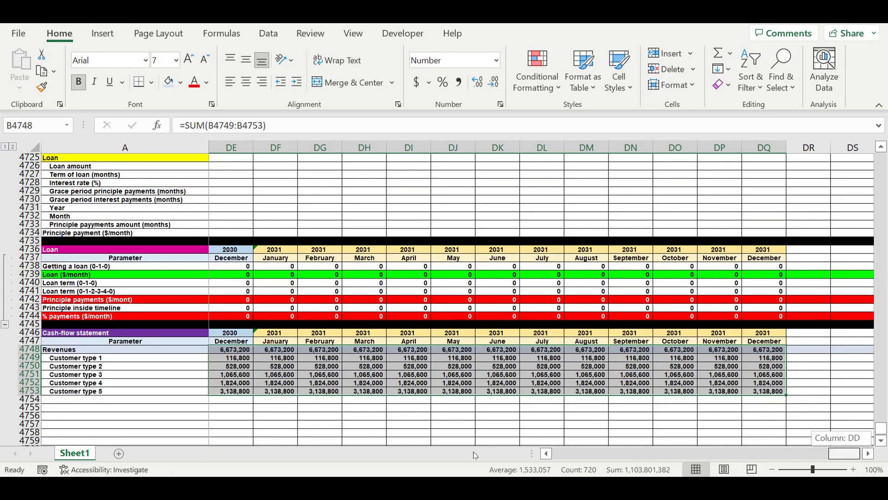
left_click_drag(476, 455, 475, 455)
Enter the row label "Direct expenses" in A4754 and fill the whole row with the same light blue shade as Revenues.
left_click(148, 415)
left_click(110, 399)
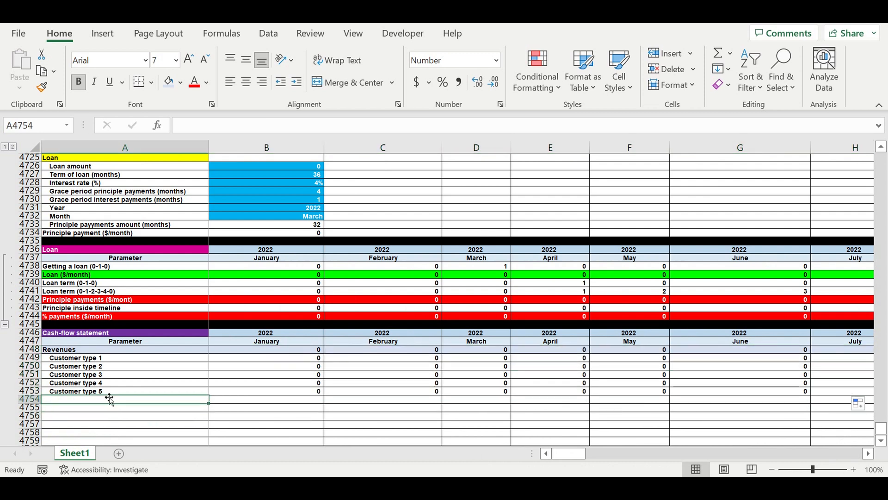
type("Direct expenses")
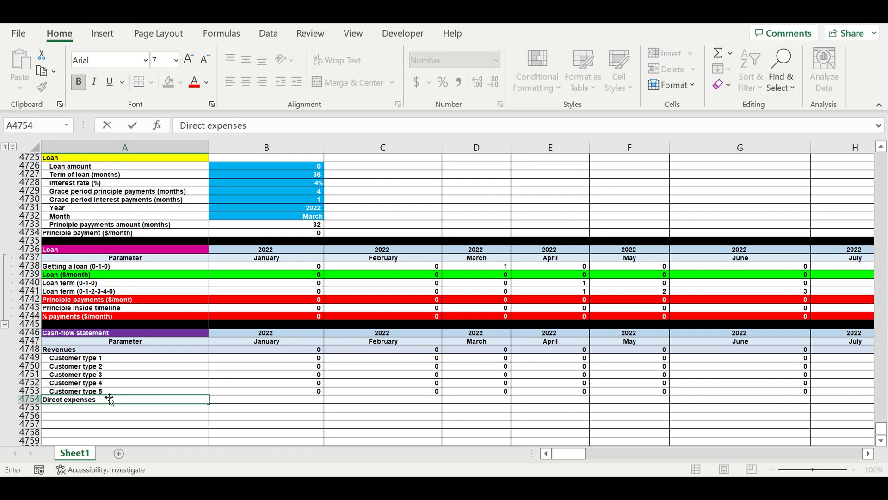
key("Return")
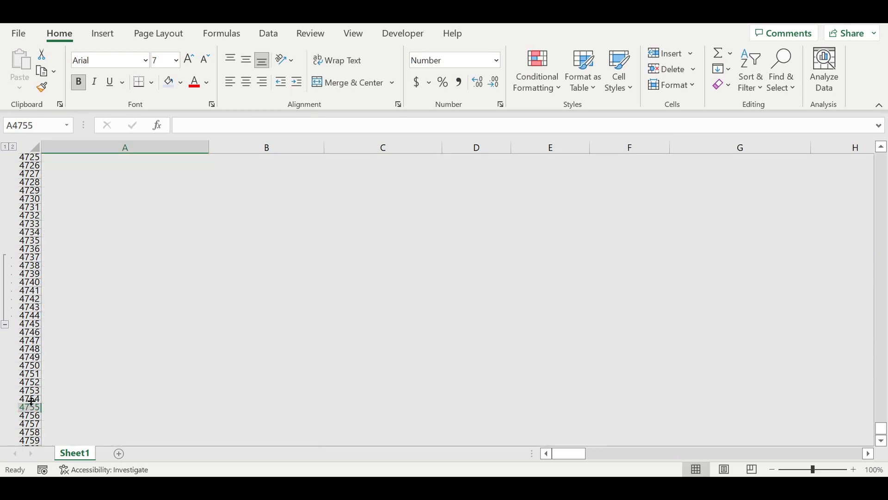
left_click(29, 398)
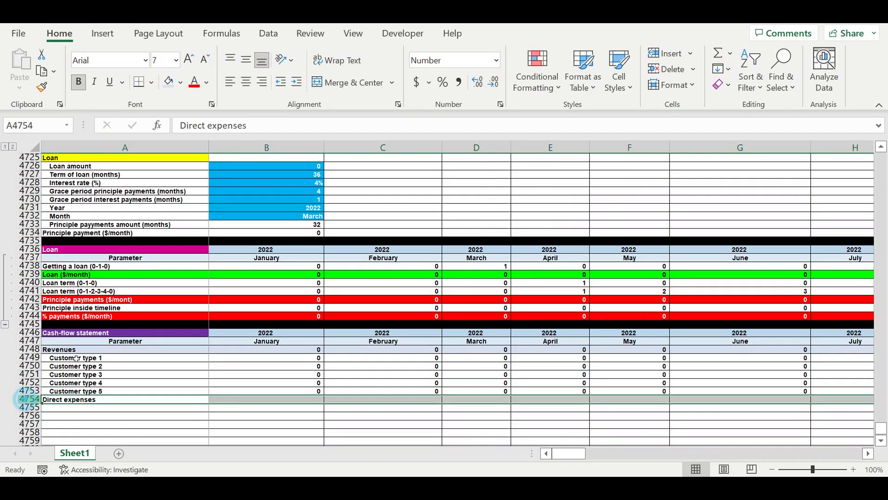
left_click(169, 82)
Link A4755 to the Customer type 1 label in the Direct expenses consolidation table with =A3398.
left_click(110, 410)
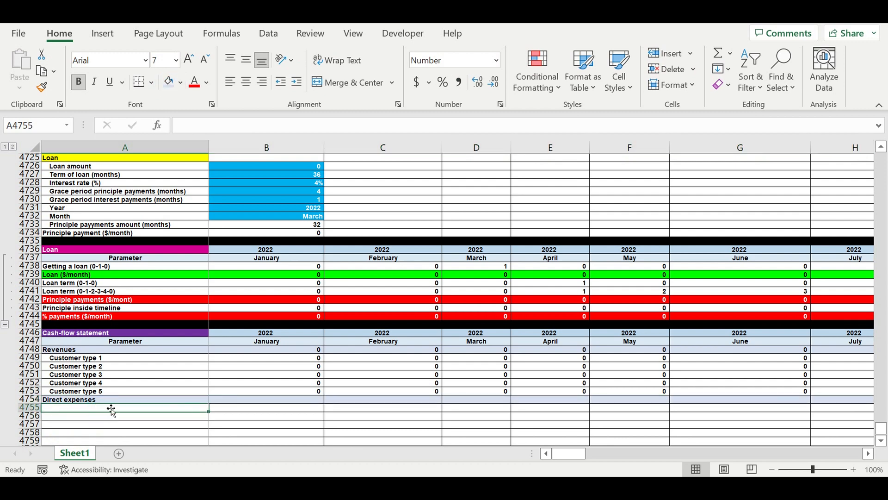
type("=")
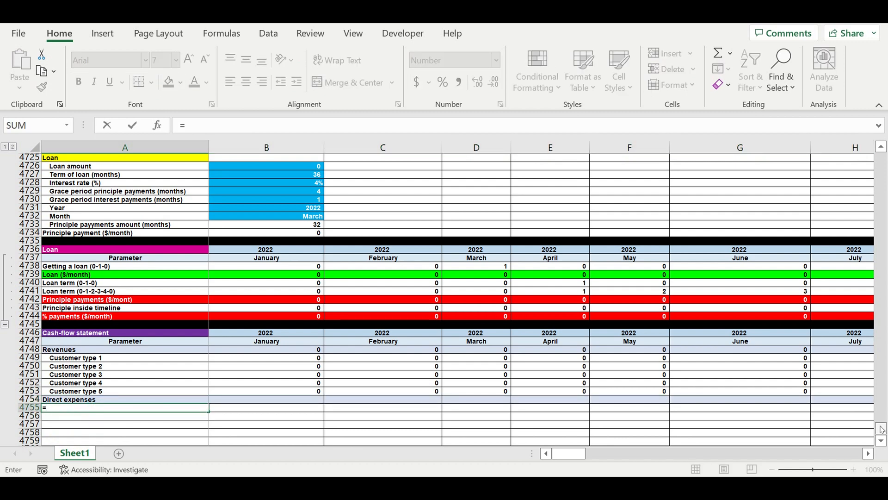
left_click_drag(881, 428, 881, 156)
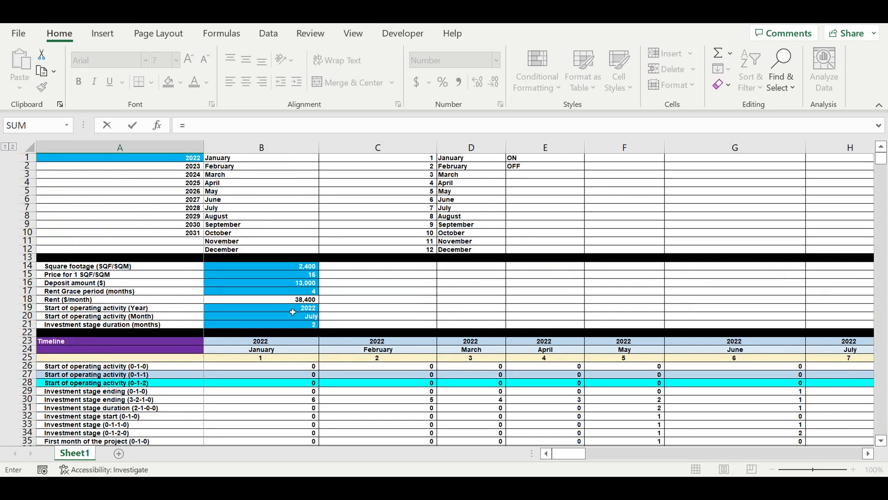
scroll(292, 332, "down", 5)
scroll(295, 333, "down", 5)
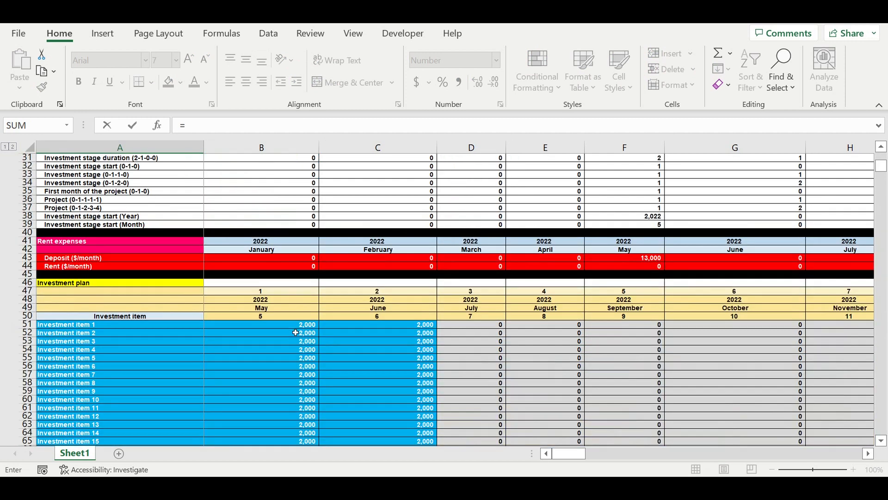
scroll(296, 328, "down", 4)
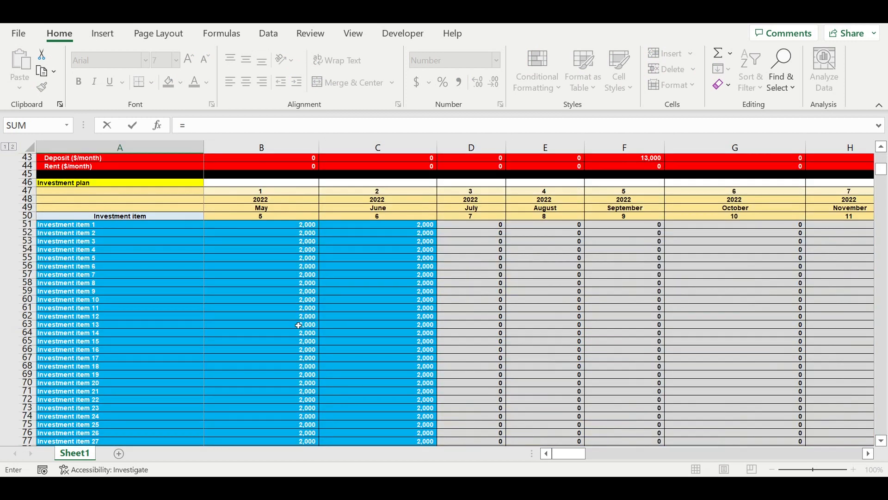
scroll(298, 325, "up", 3)
scroll(168, 321, "down", 14)
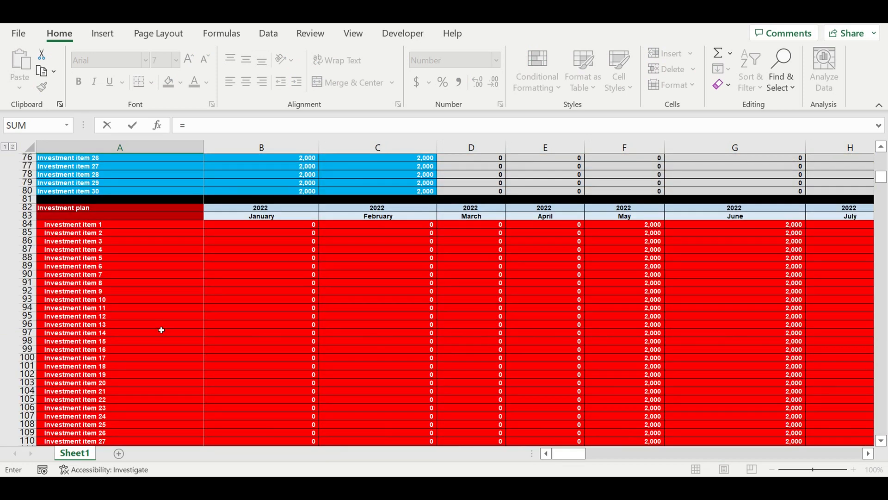
scroll(162, 330, "down", 8)
scroll(163, 326, "up", 14)
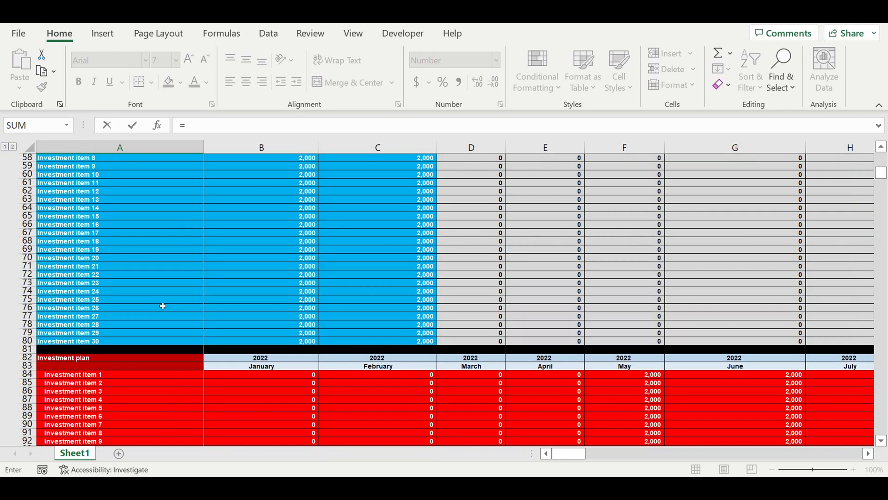
scroll(163, 306, "up", 11)
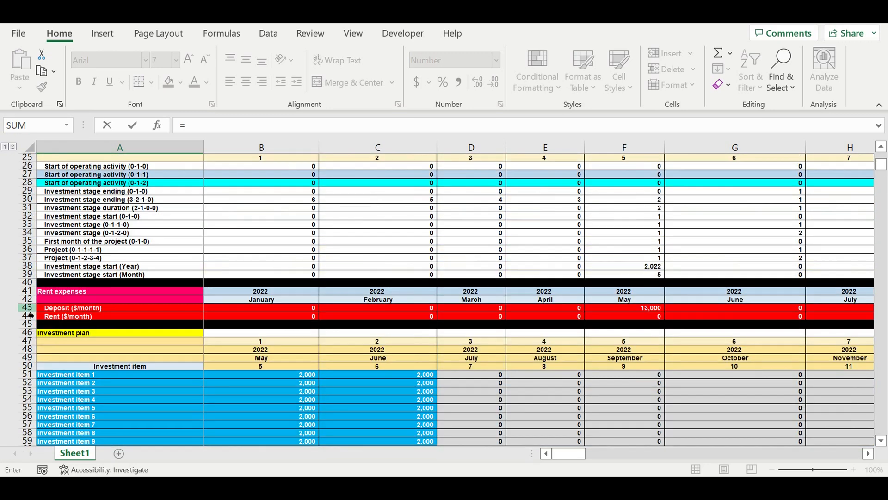
scroll(222, 367, "down", 15)
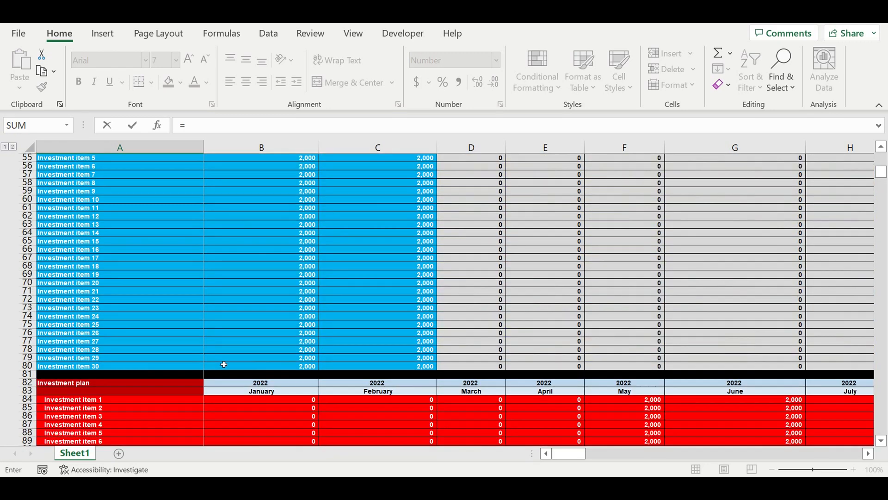
scroll(110, 298, "down", 19)
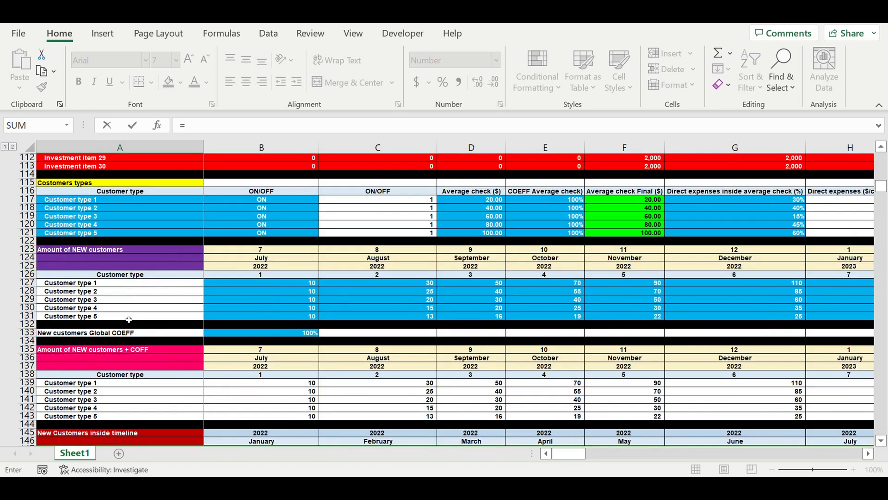
scroll(129, 320, "down", 2)
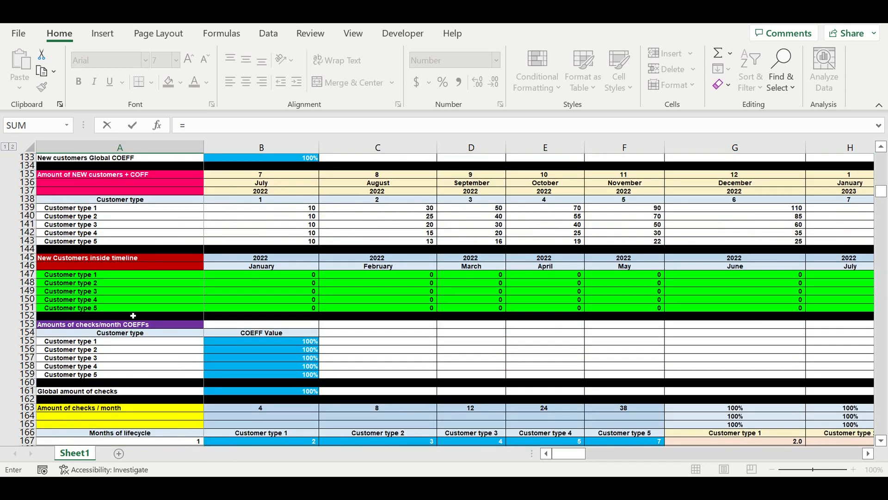
scroll(134, 315, "down", 20)
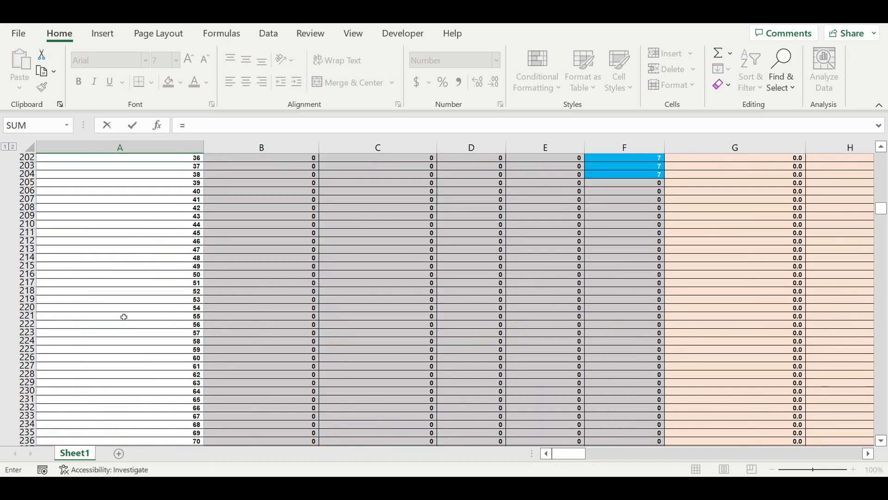
scroll(124, 317, "down", 20)
scroll(131, 318, "down", 17)
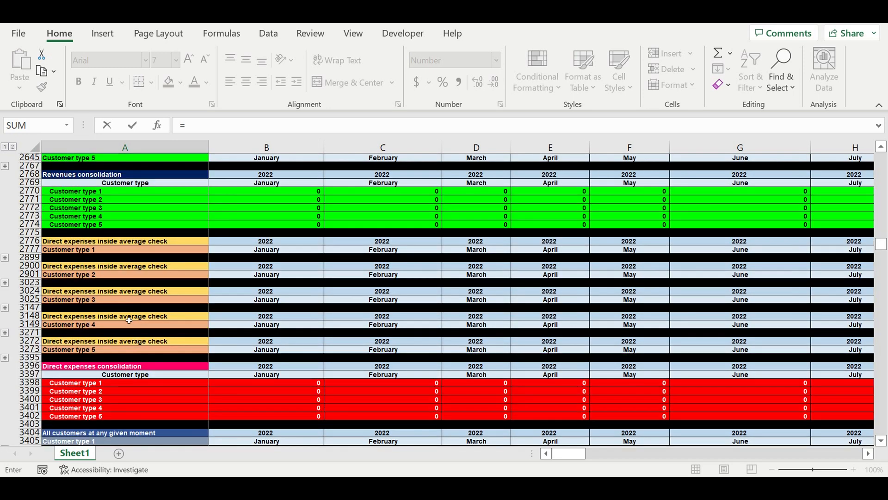
scroll(129, 320, "down", 3)
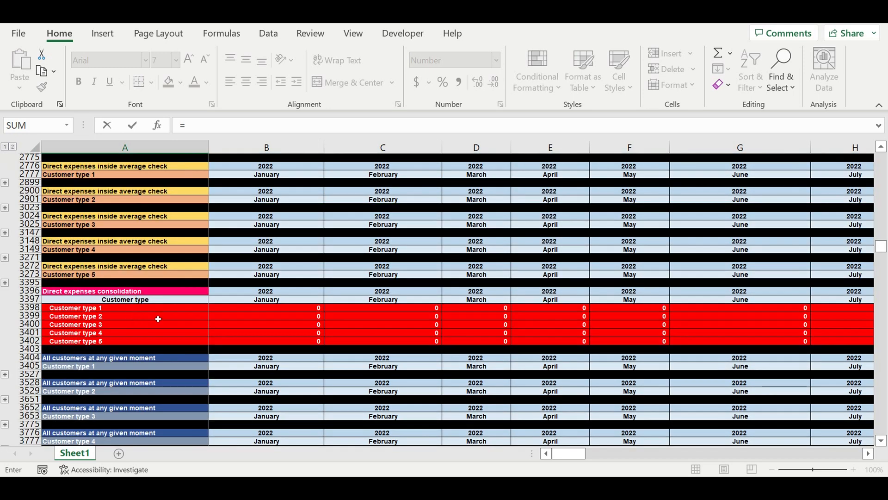
left_click(78, 309)
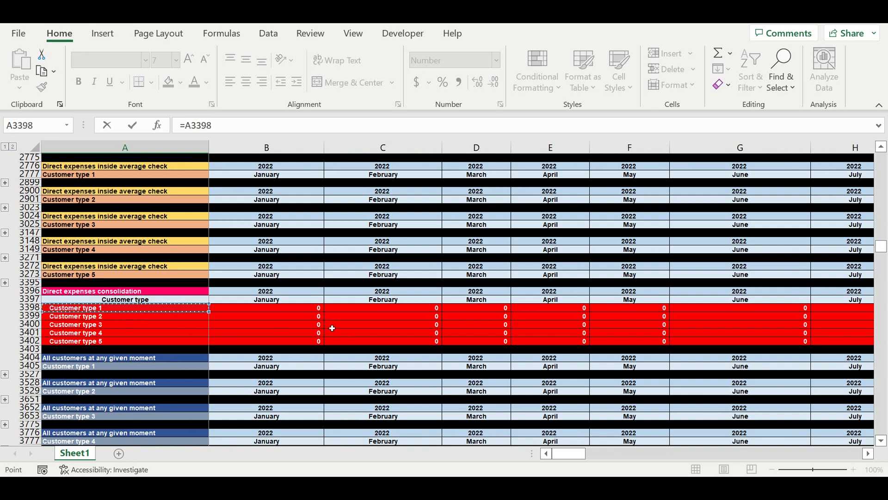
scroll(200, 345, "down", 4)
scroll(201, 348, "down", 16)
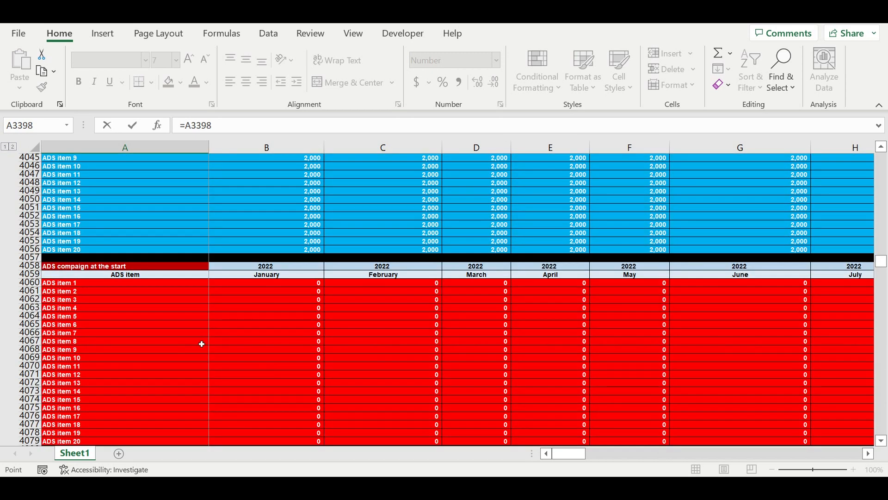
scroll(202, 344, "down", 1)
key("Return")
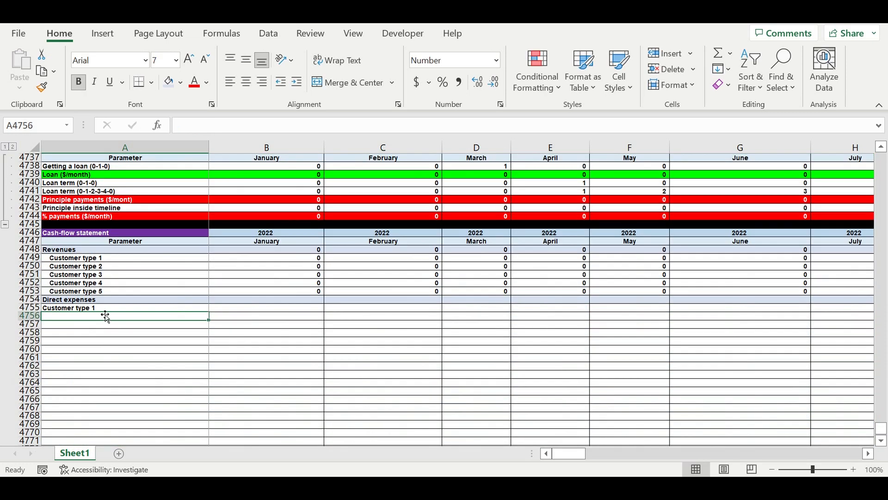
Fill the label link from A4755 down to A4761 and clear the surplus cells A4760:A4761 below Customer type 5.
left_click(95, 310)
left_click_drag(209, 312, 208, 358)
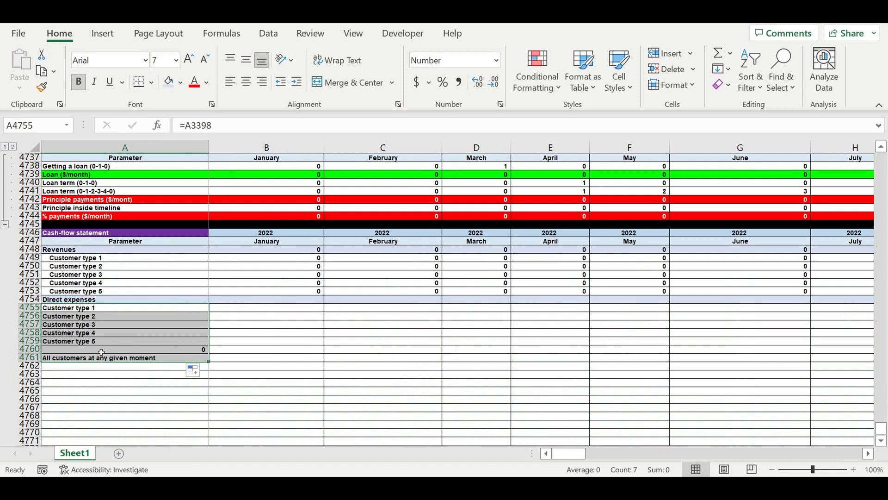
left_click_drag(101, 352, 102, 358)
key("Delete")
left_click(110, 384)
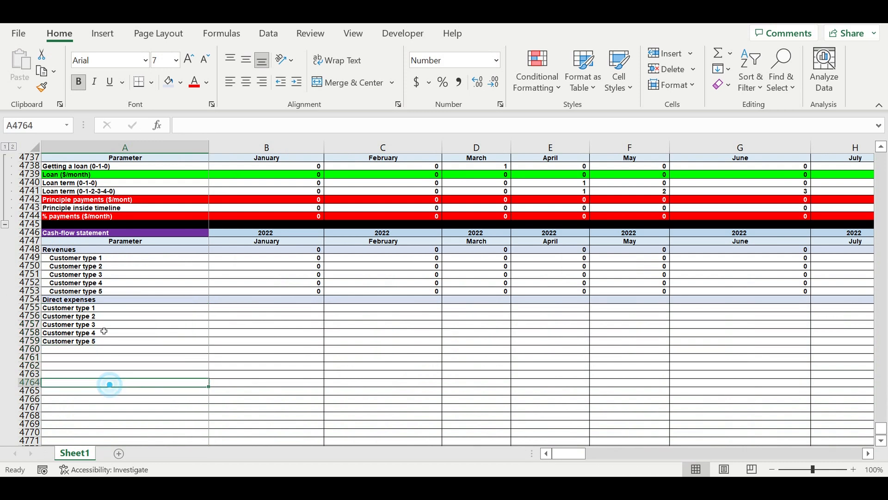
left_click_drag(96, 311, 130, 345)
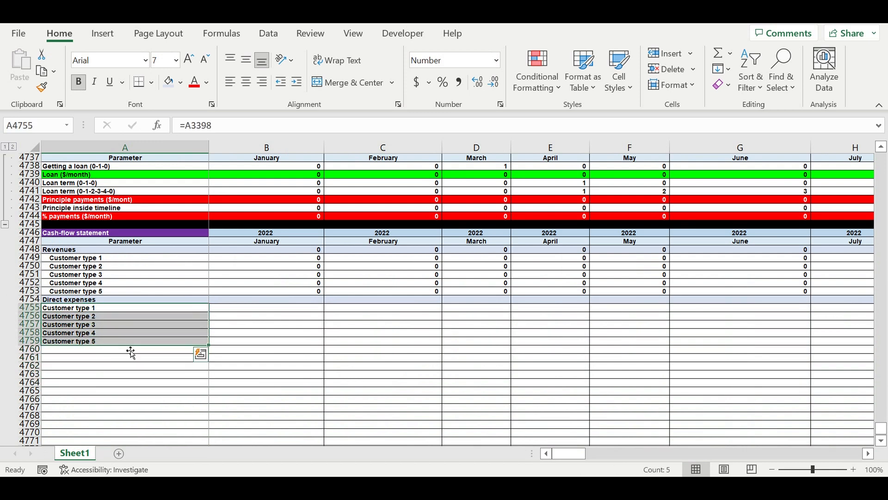
Link A4760 to the YouTube label in the Direct expenses on Marketing and Ads table with =A4243.
left_click(94, 349)
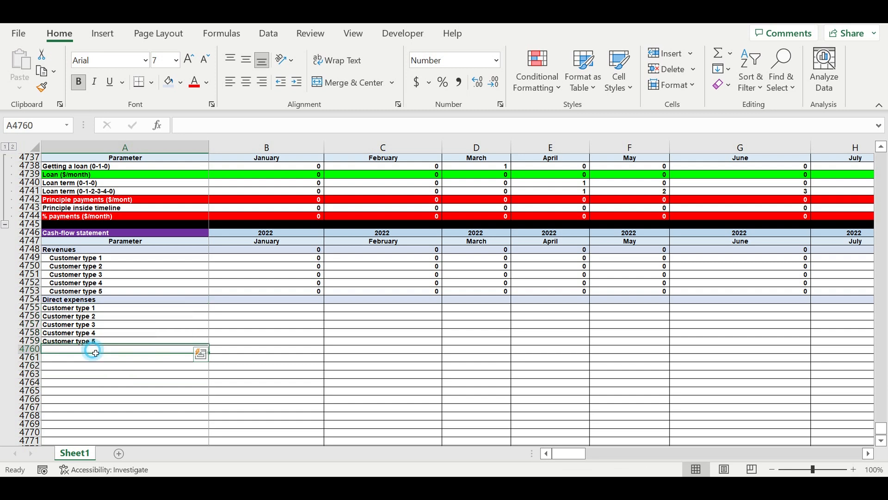
type("=")
left_click_drag(881, 428, 886, 162)
scroll(331, 378, "down", 9)
scroll(331, 378, "down", 20)
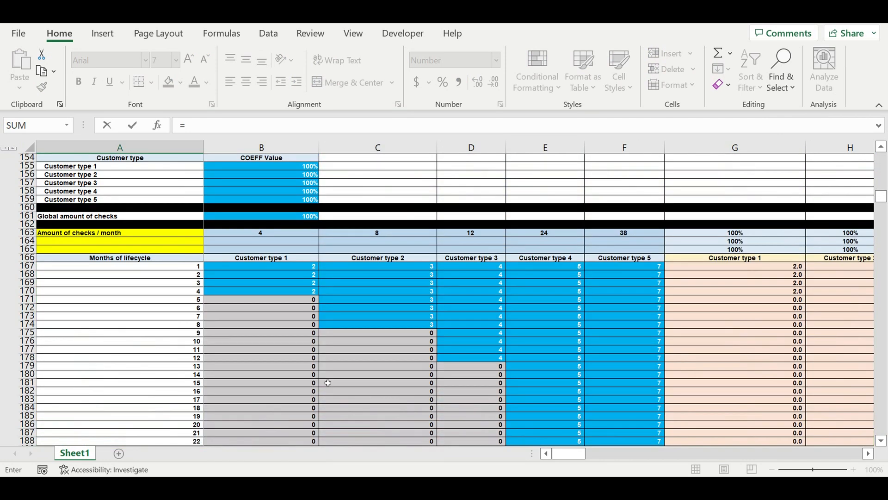
scroll(328, 383, "down", 20)
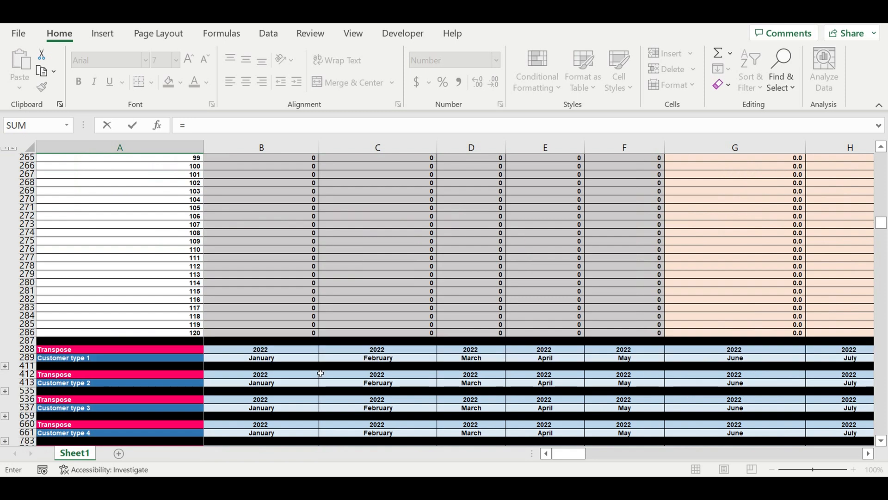
scroll(321, 373, "down", 20)
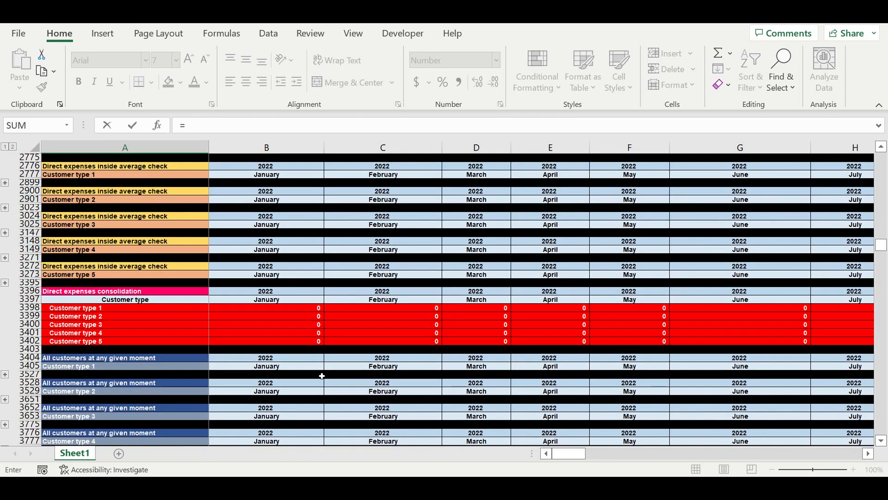
scroll(323, 375, "down", 3)
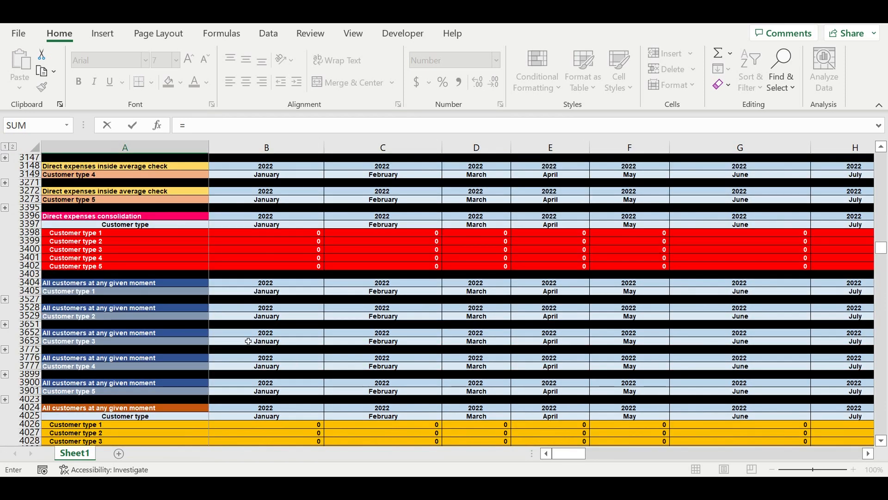
scroll(166, 297, "down", 5)
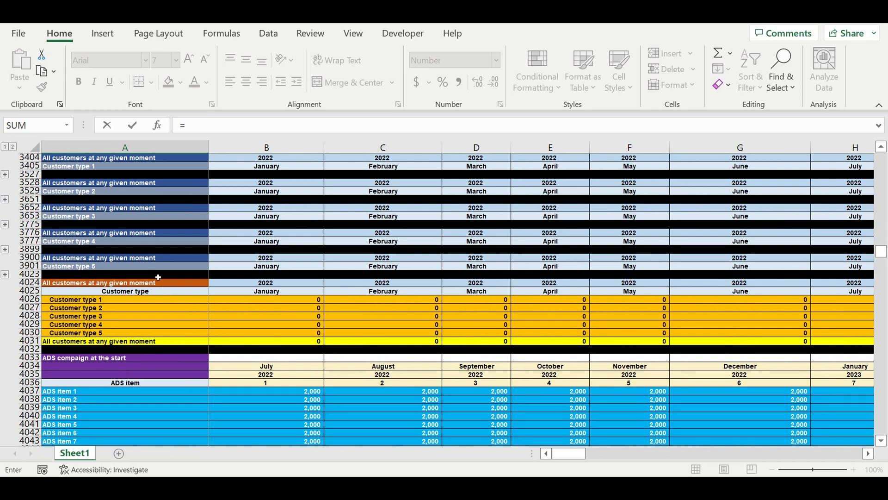
scroll(153, 292, "down", 9)
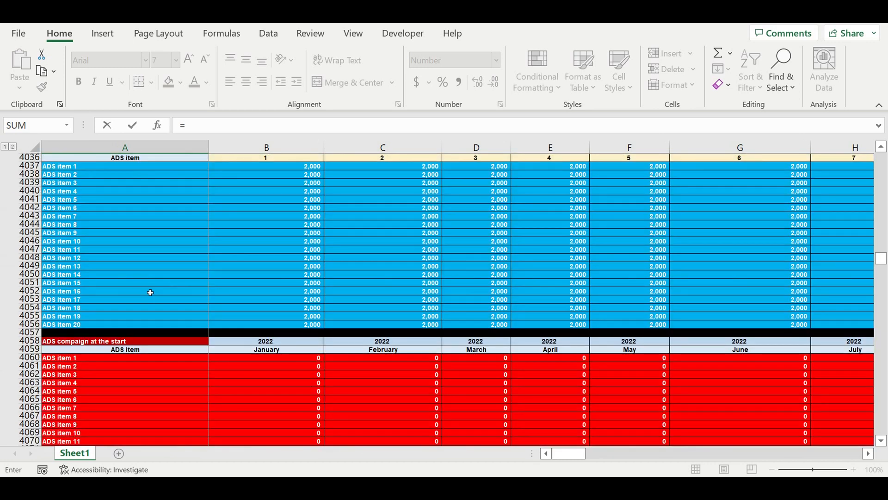
scroll(151, 292, "down", 2)
scroll(181, 292, "down", 2)
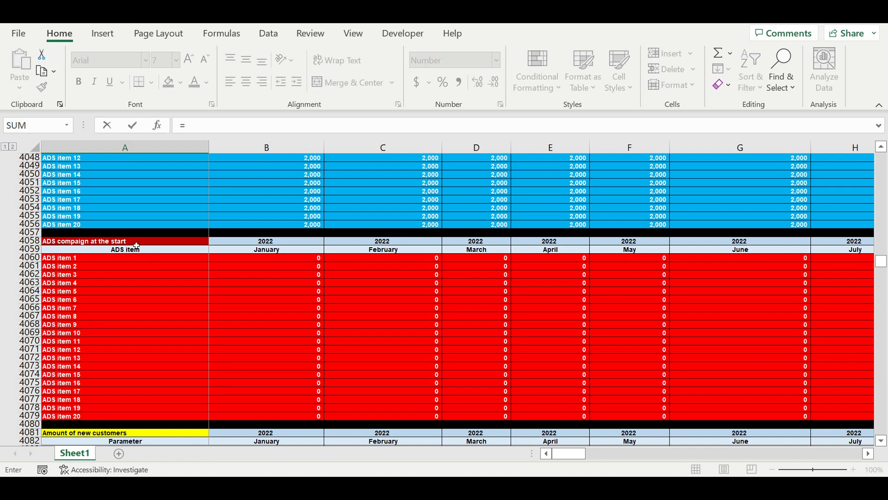
scroll(190, 338, "down", 7)
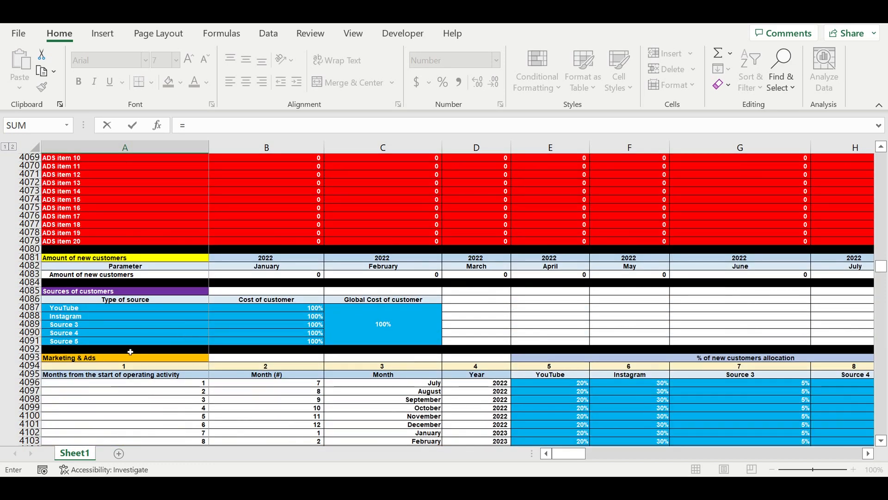
scroll(131, 352, "down", 13)
scroll(134, 347, "down", 12)
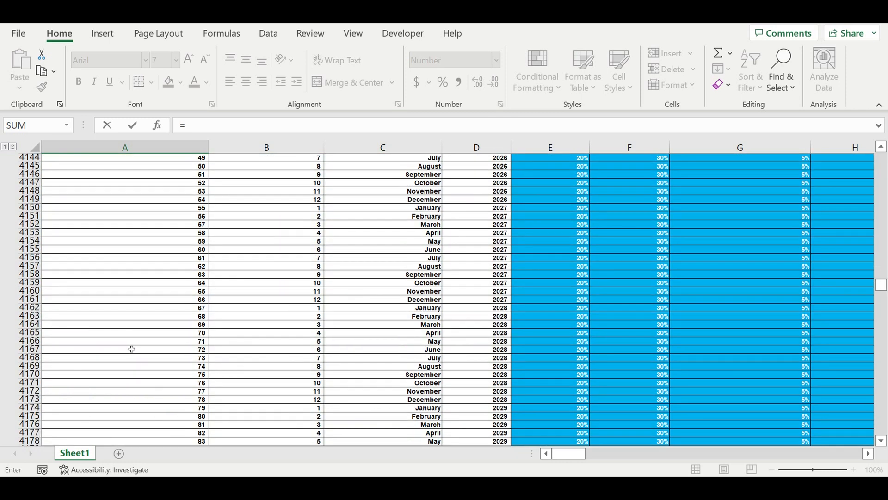
scroll(132, 348, "down", 3)
scroll(132, 348, "down", 11)
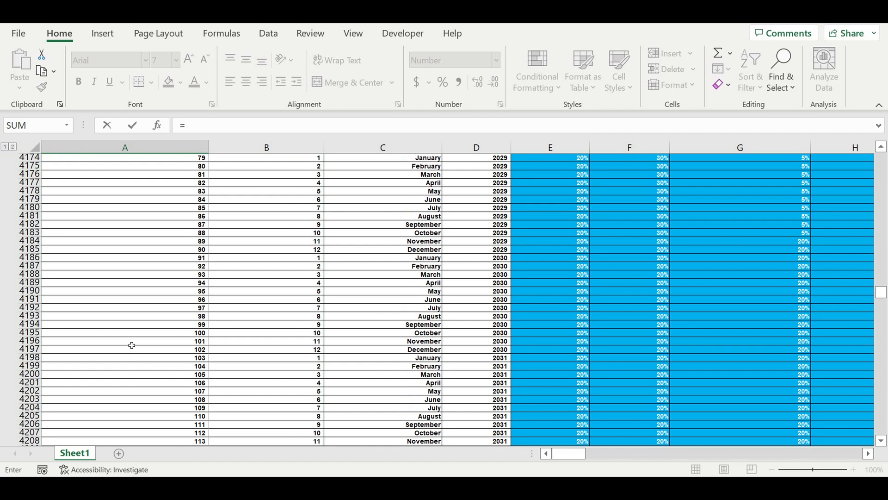
scroll(131, 345, "down", 3)
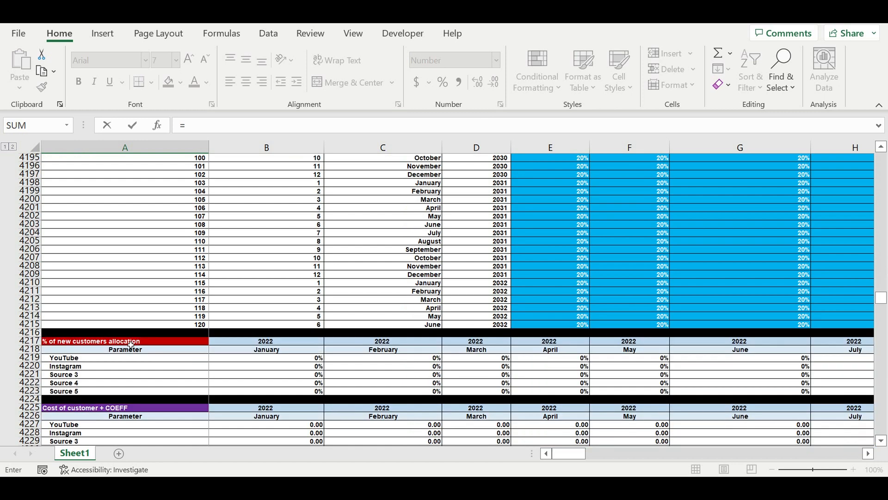
scroll(132, 346, "down", 4)
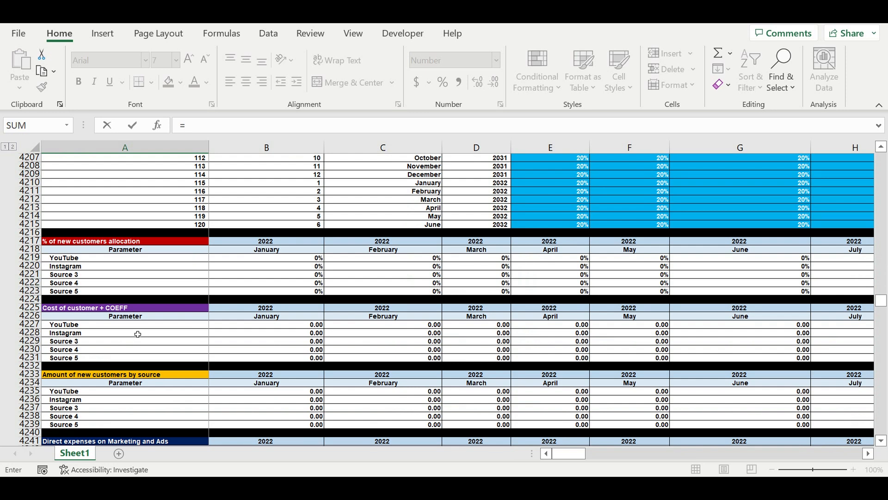
scroll(135, 334, "down", 5)
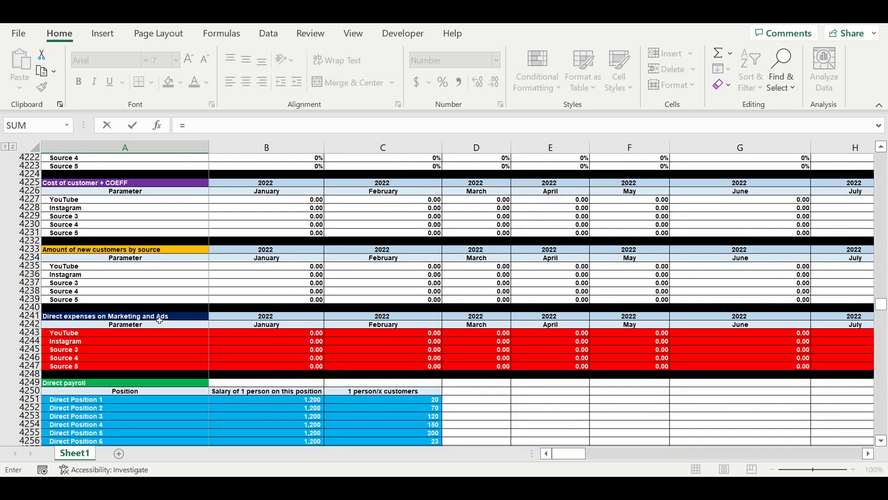
left_click(67, 334)
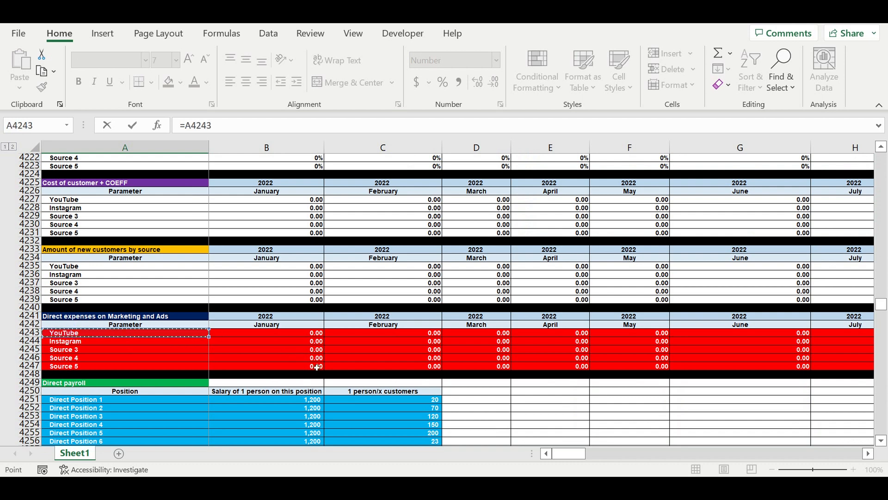
scroll(319, 363, "down", 7)
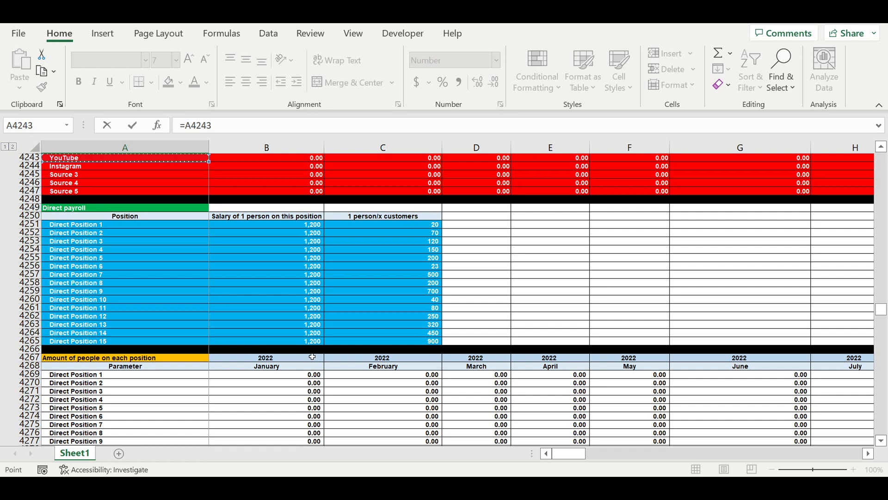
key("Return")
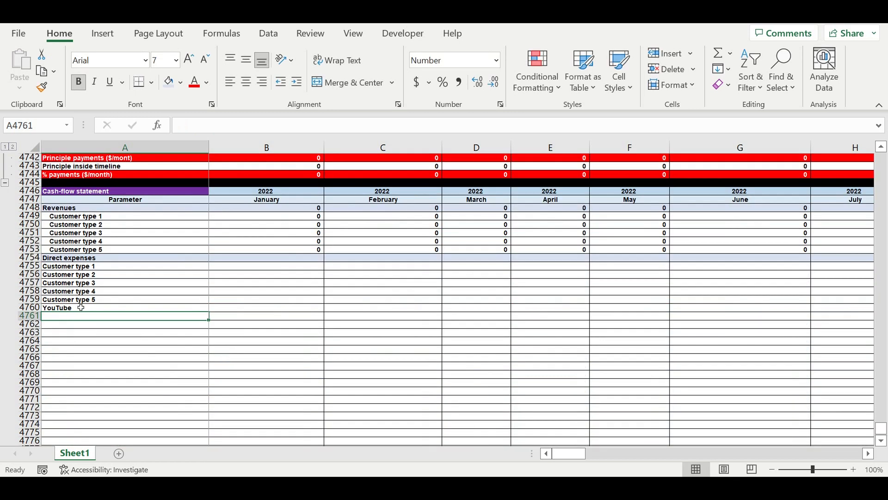
Fill the label link from A4760 down to A4765 and clear the surplus cell A4765 below Source 5.
left_click(79, 309)
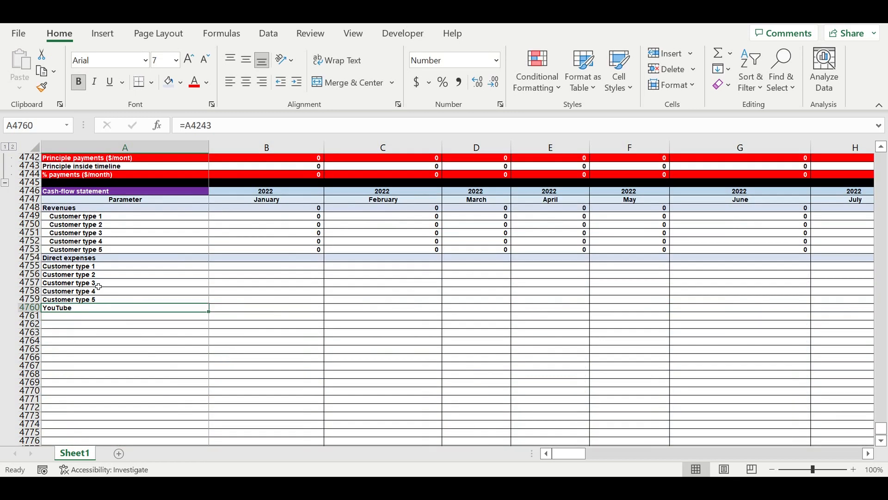
left_click_drag(99, 268, 107, 300)
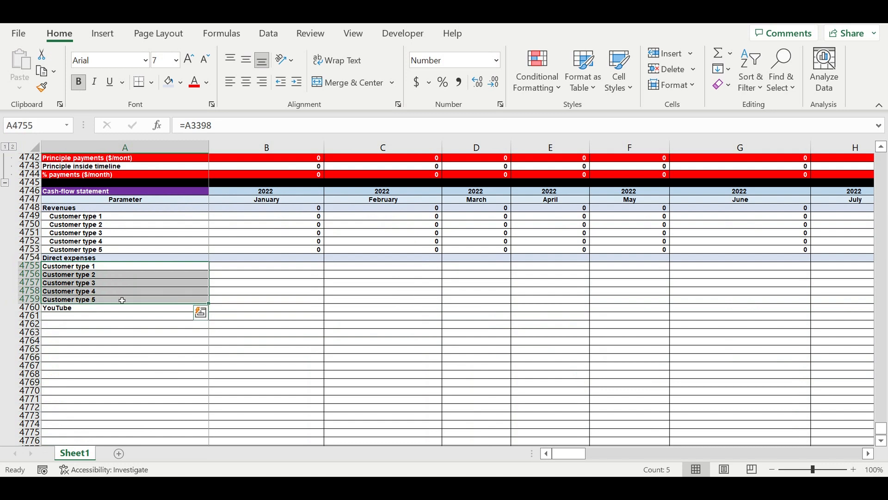
left_click(86, 308)
left_click_drag(212, 317, 200, 357)
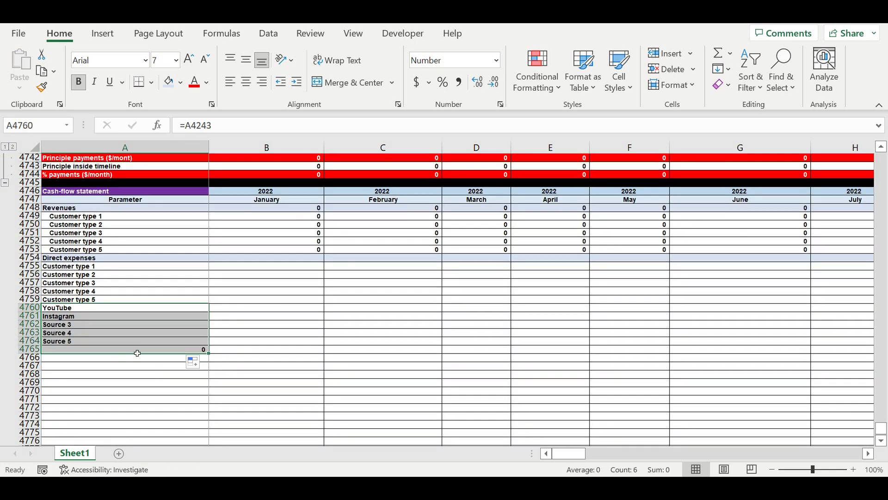
left_click(145, 351)
key("Delete")
left_click(119, 366)
left_click(79, 306)
left_click_drag(78, 323, 83, 344)
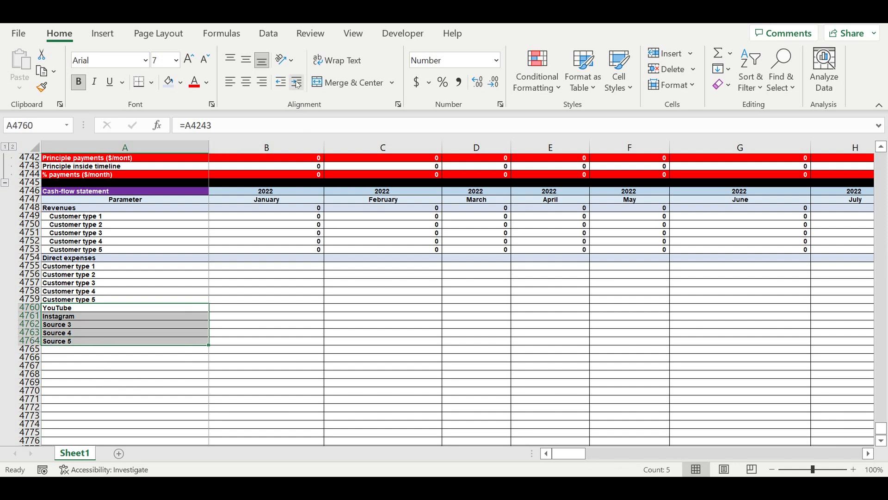
Link A4765 to the Direct expense item 1 label in the monthly Direct expenses per 1 customer table with =A4397.
left_click(70, 350)
type("=")
scroll(879, 235, "up", 5)
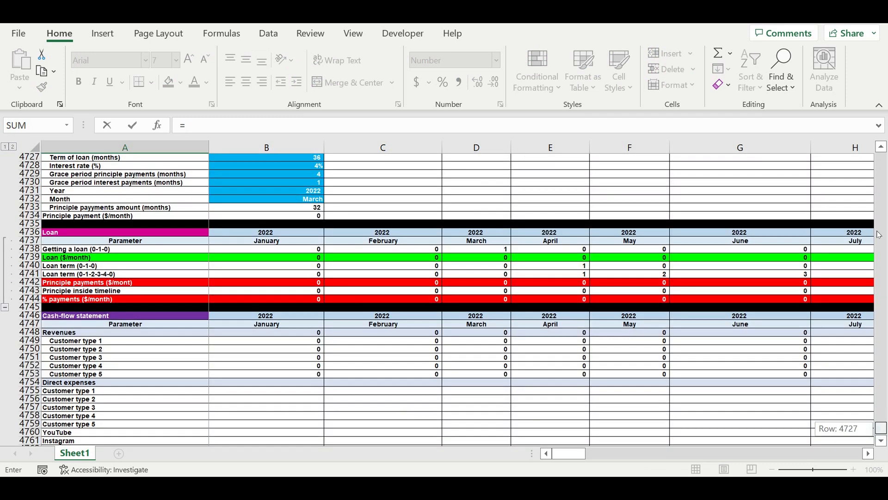
left_click_drag(879, 230, 880, 226)
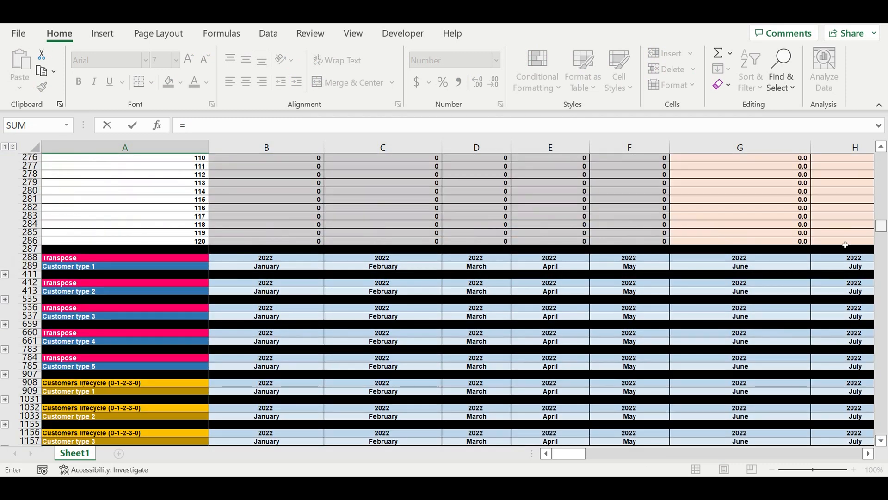
scroll(428, 341, "down", 9)
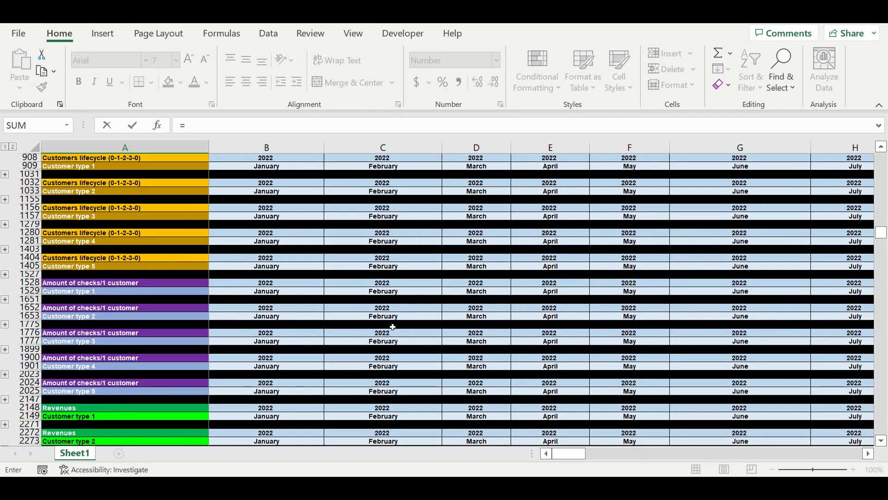
scroll(398, 345, "up", 5)
scroll(396, 349, "down", 9)
scroll(396, 352, "down", 8)
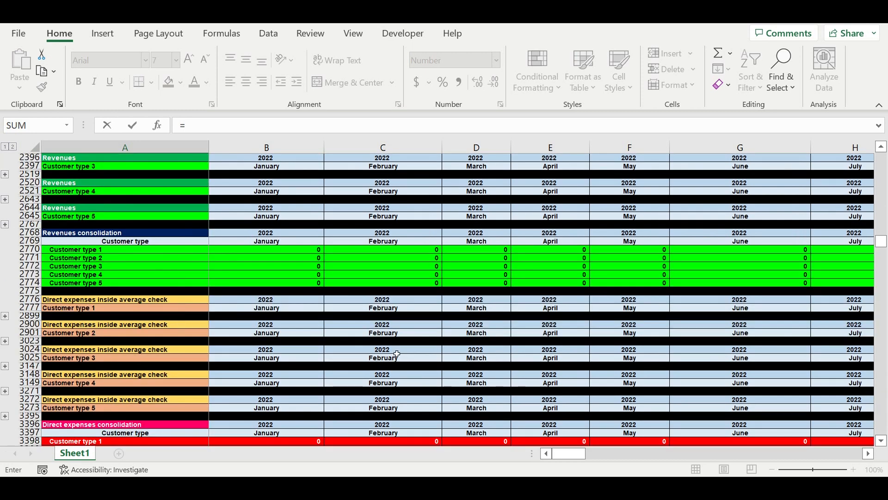
scroll(395, 360, "down", 4)
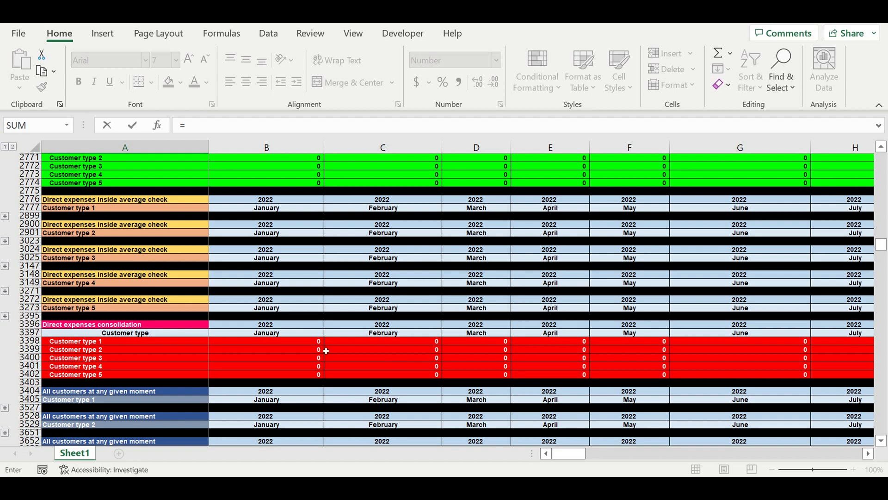
scroll(115, 337, "down", 4)
scroll(132, 327, "down", 7)
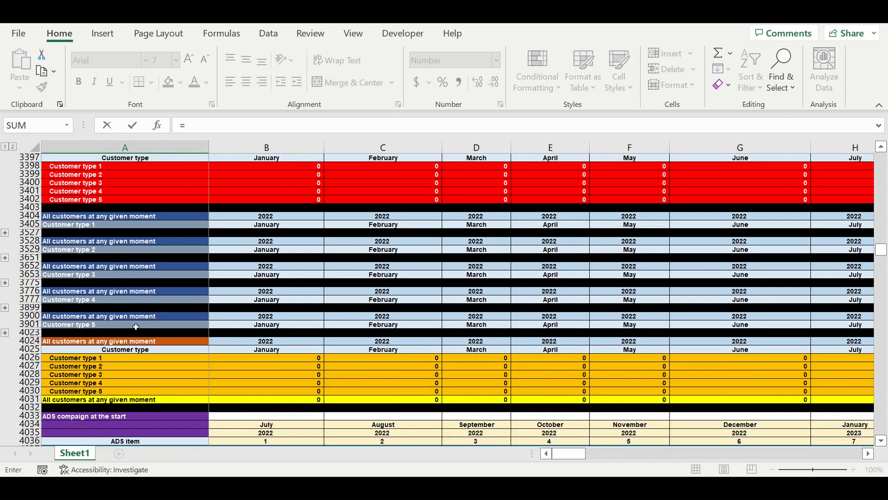
scroll(129, 331, "down", 4)
scroll(127, 337, "down", 9)
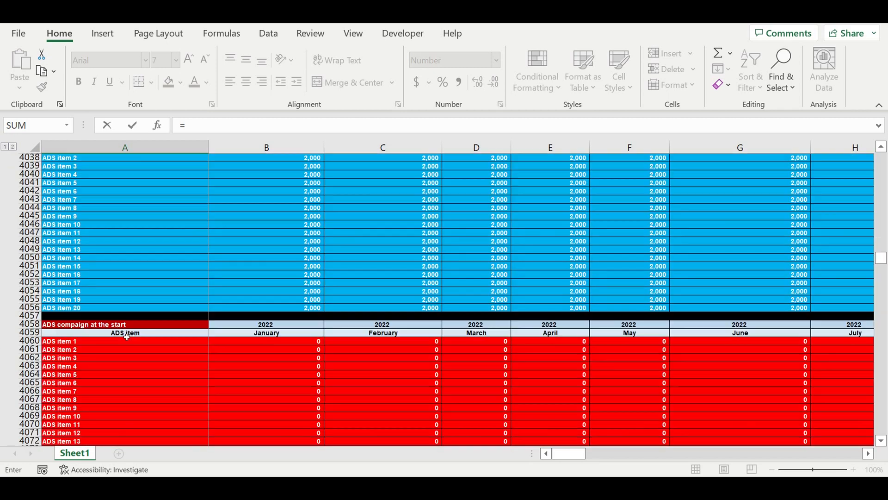
scroll(130, 337, "down", 5)
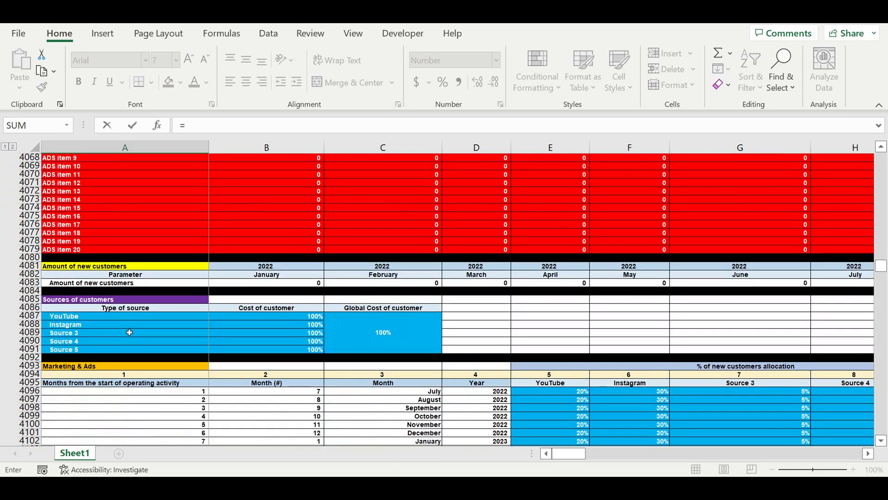
scroll(125, 331, "down", 20)
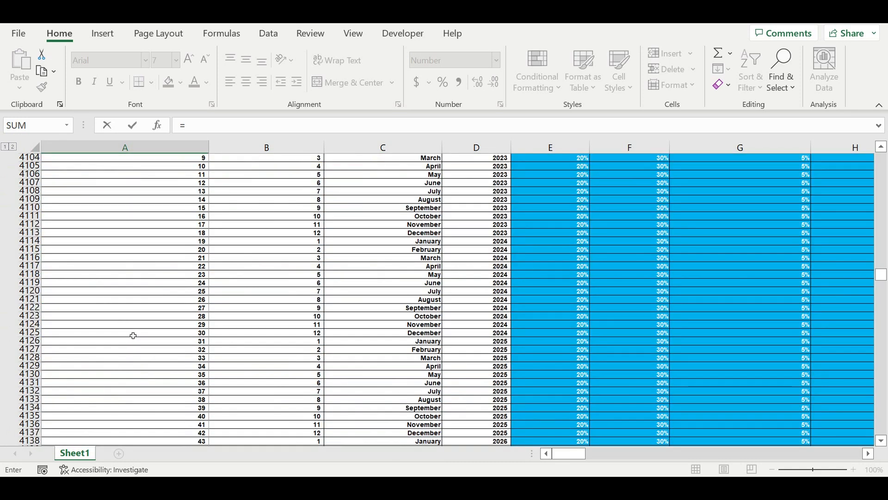
scroll(139, 333, "down", 20)
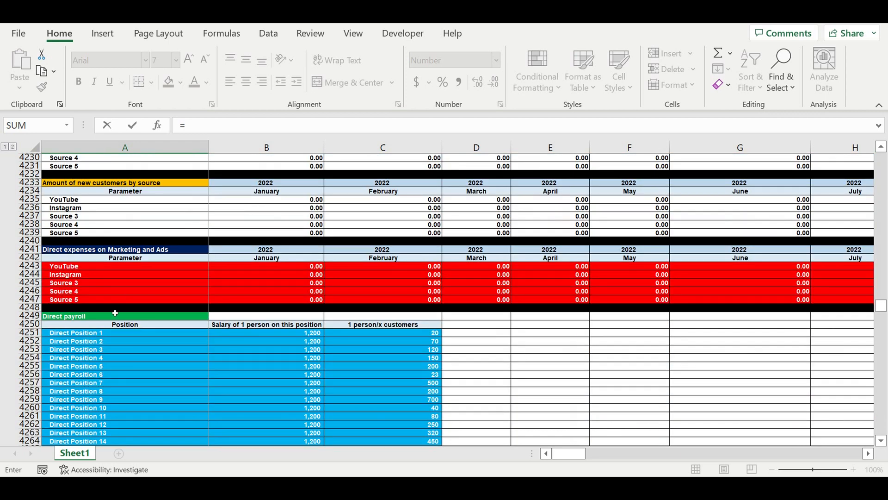
scroll(153, 334, "down", 4)
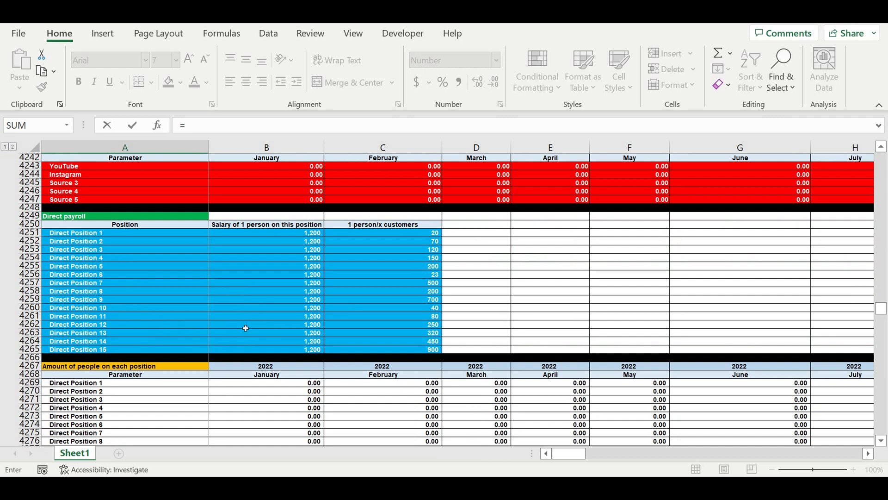
scroll(246, 328, "down", 15)
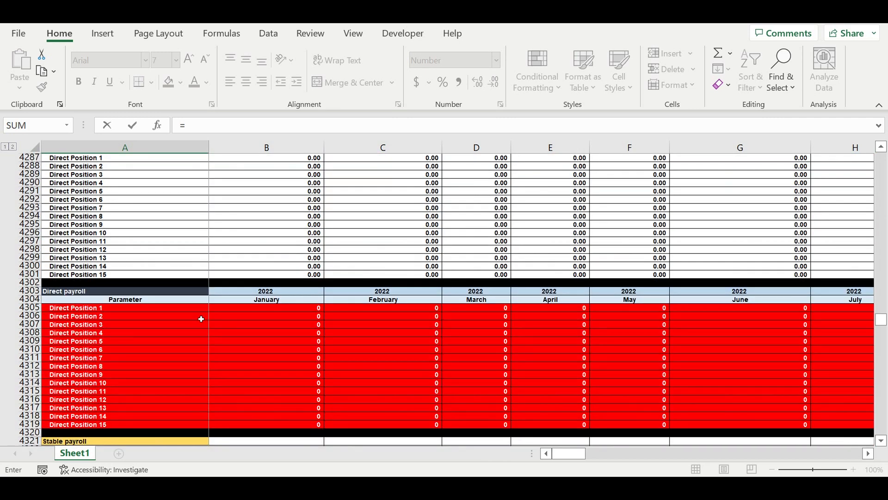
scroll(120, 317, "down", 7)
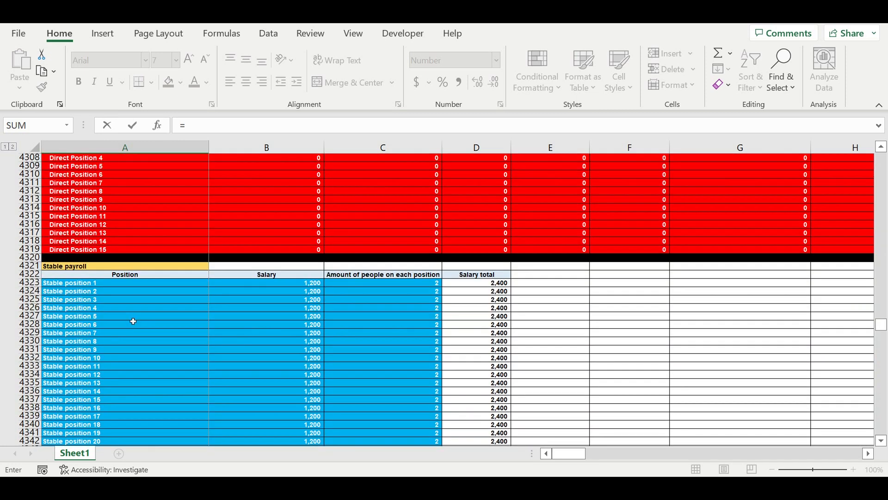
scroll(138, 320, "down", 9)
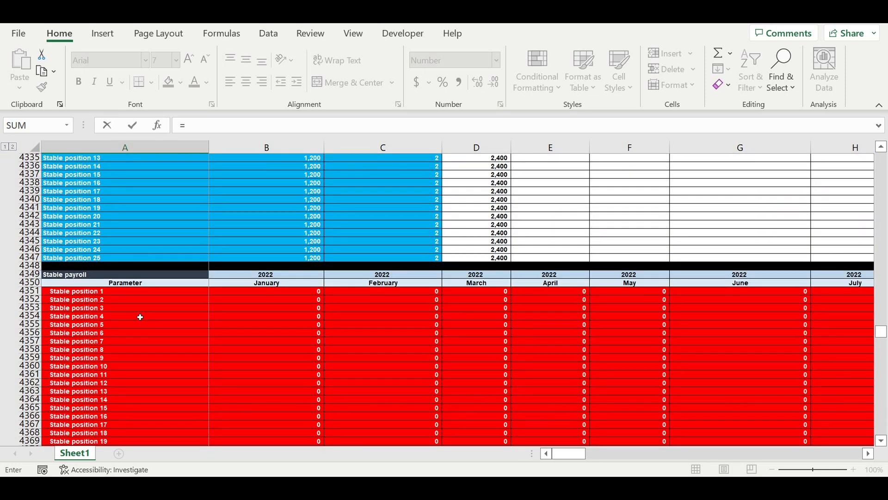
scroll(141, 317, "down", 9)
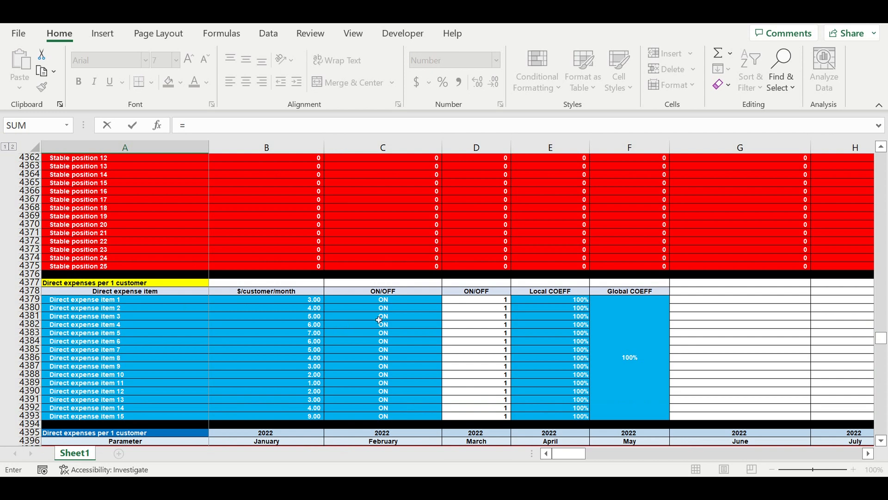
scroll(360, 322, "down", 4)
scroll(347, 322, "down", 2)
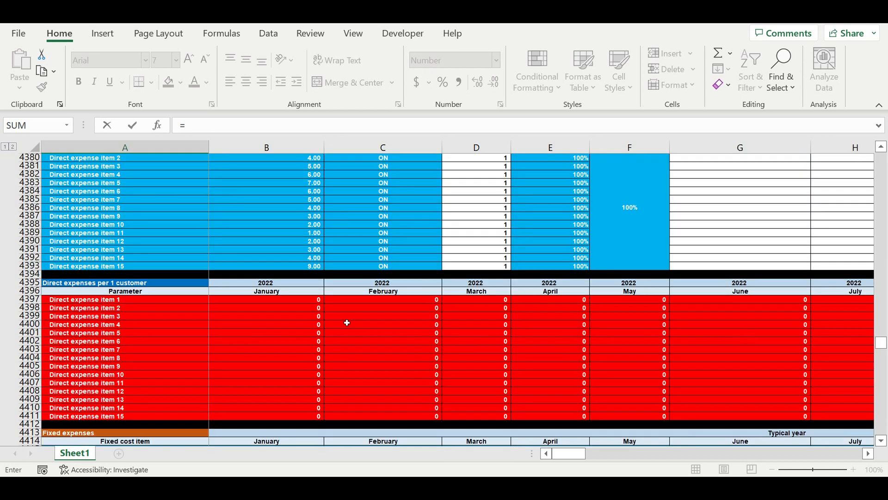
left_click(78, 302)
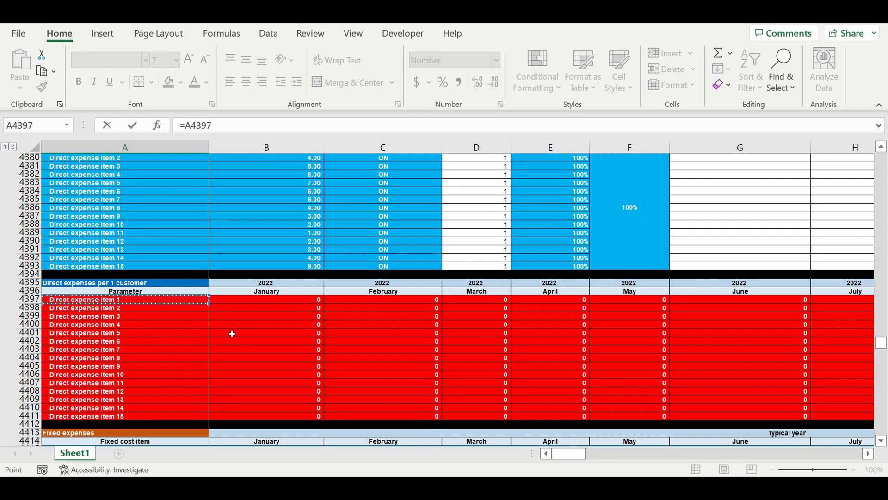
scroll(248, 323, "down", 8)
scroll(246, 324, "down", 11)
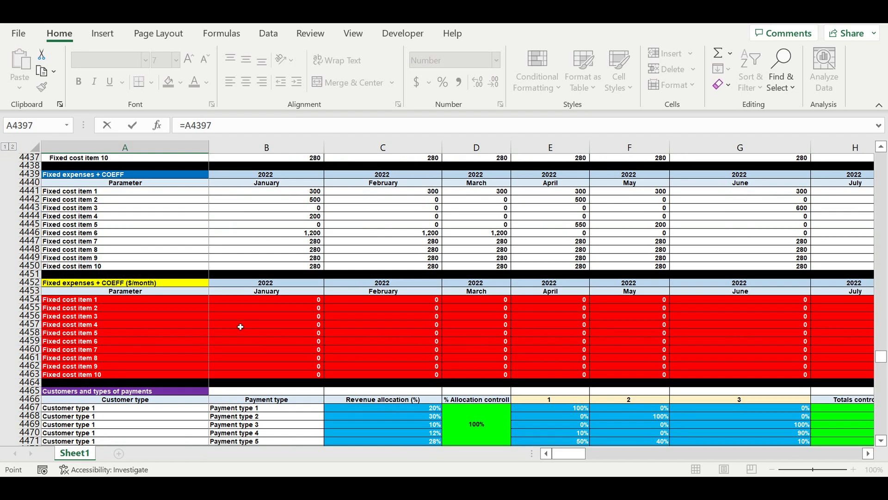
scroll(241, 326, "down", 18)
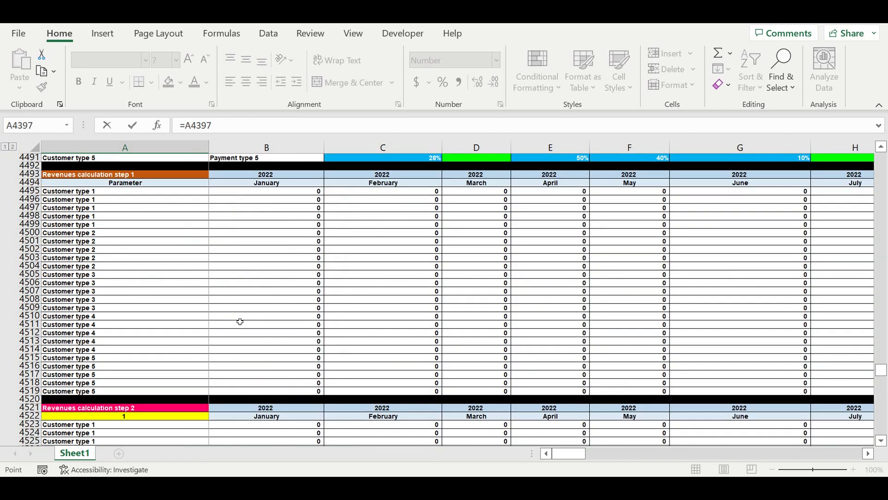
scroll(240, 322, "down", 20)
scroll(242, 337, "down", 20)
scroll(244, 335, "down", 20)
key("Escape")
type("Direct expense item 1")
key("Return")
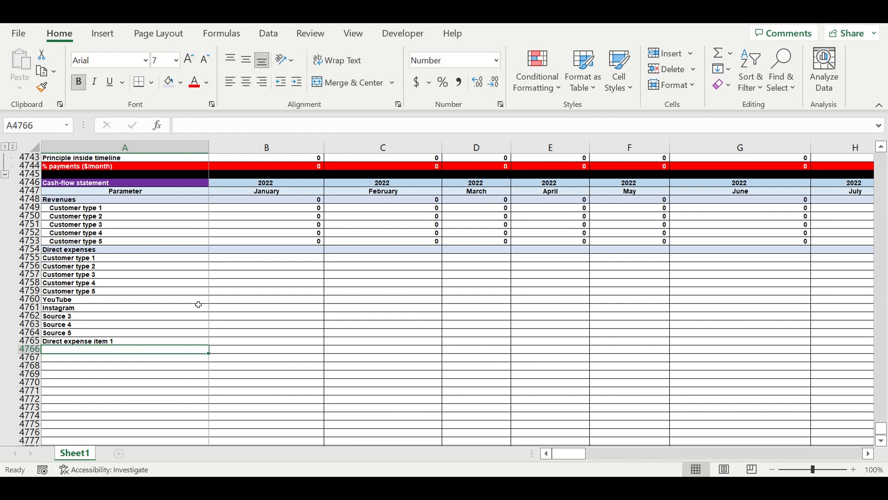
Fill the label link from A4765 down to A4784 and clear the surplus cells A4780:A4784 below Direct expense item 15.
scroll(198, 305, "down", 4)
left_click(146, 238)
left_click_drag(209, 245, 193, 401)
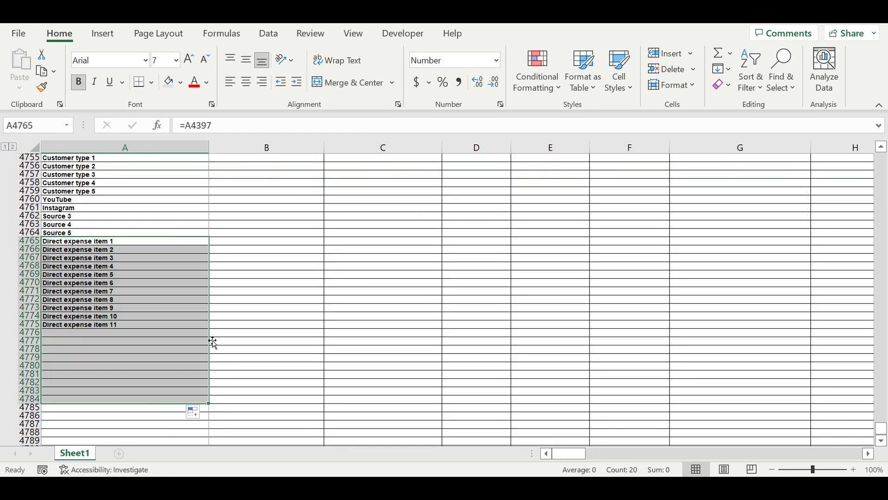
left_click_drag(116, 369, 116, 394)
key("Delete")
left_click(199, 324)
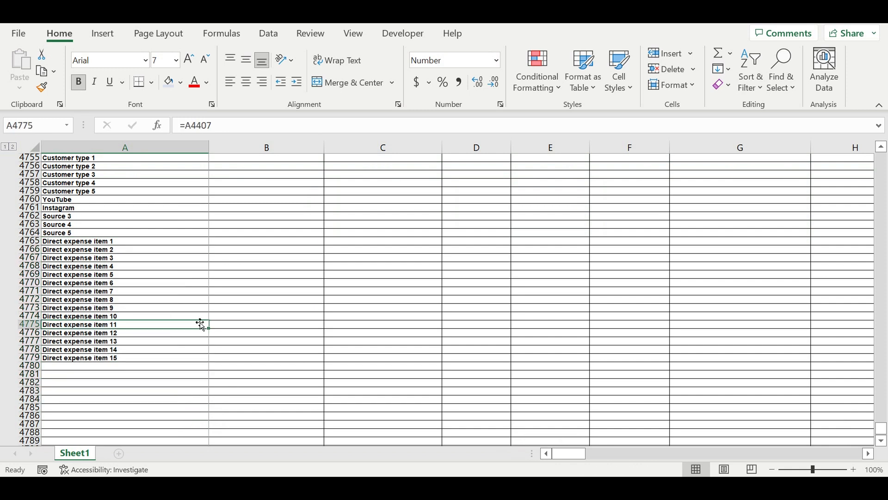
Fill the links in A4755:A4779 across into column B and indent the labels in A4755:A4779 by one level.
scroll(168, 293, "up", 4)
left_click(113, 257)
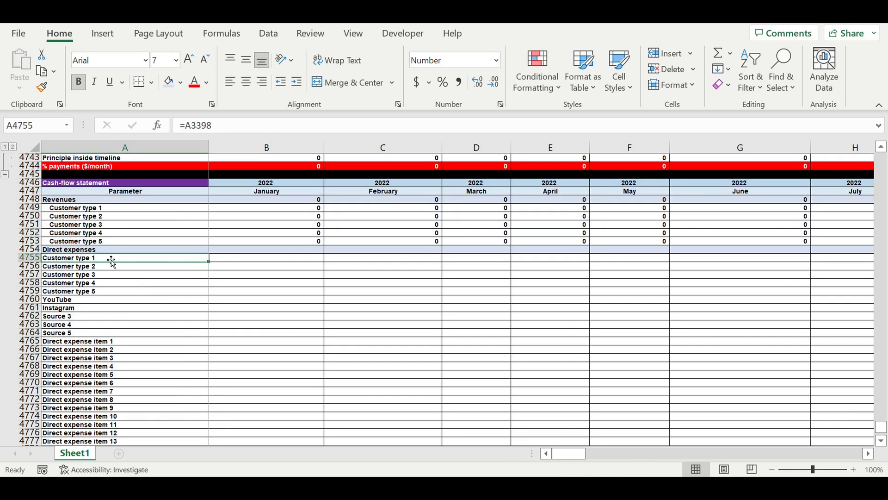
left_click_drag(118, 261, 322, 400)
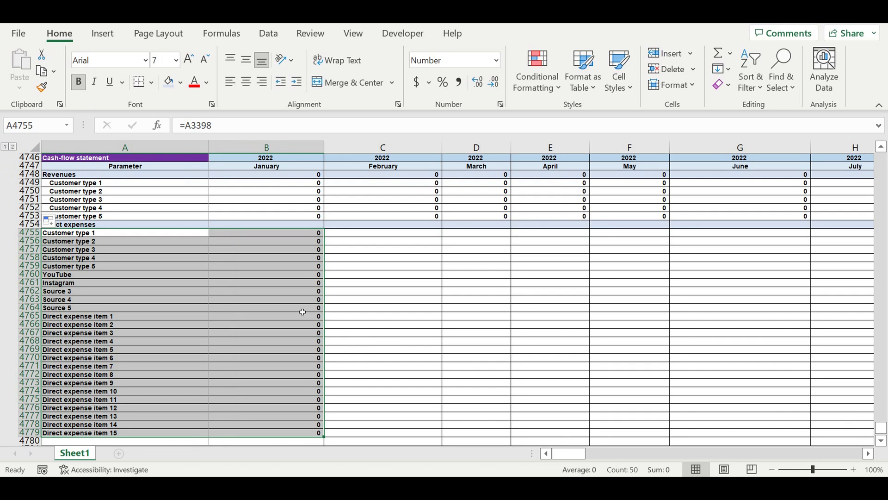
left_click(249, 299)
left_click_drag(110, 233, 99, 433)
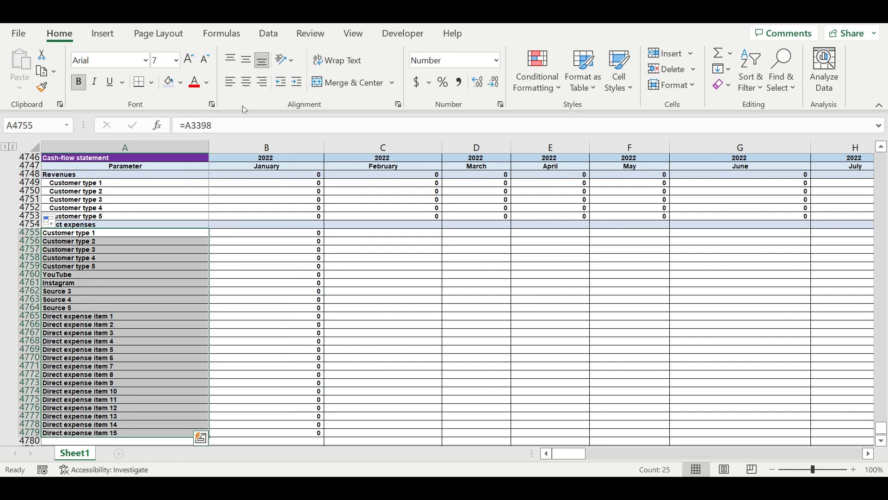
left_click(297, 82)
Total the January direct expenses in B4754 with =SUM(B4755:B4779).
left_click(309, 226)
left_click(718, 53)
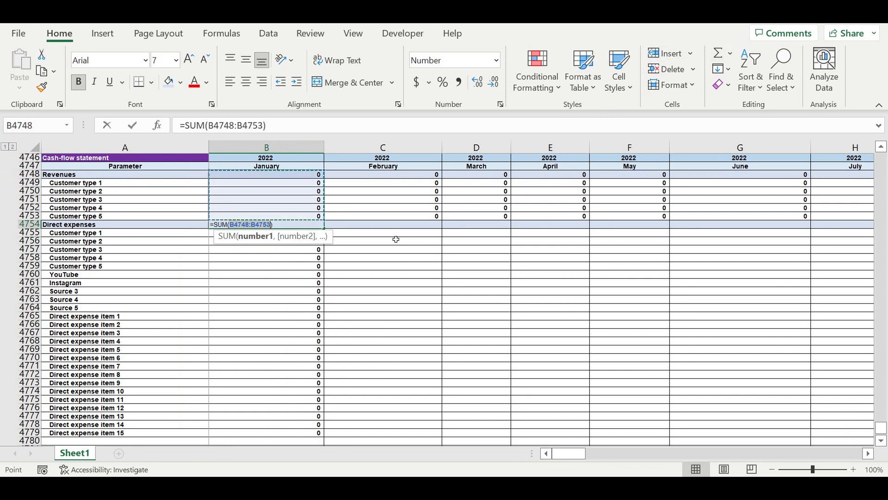
scroll(332, 316, "down", 4)
left_click_drag(294, 337, 258, 212)
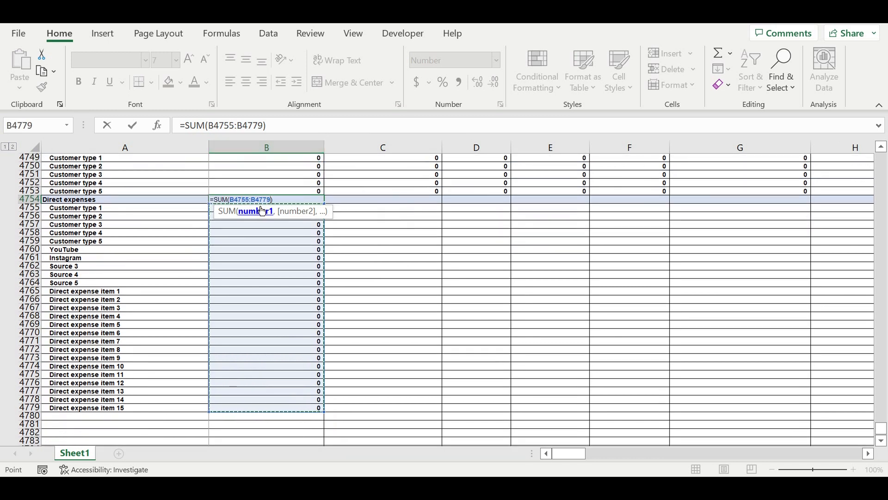
key("Return")
Fill the direct expenses block B4754:B4779 across all months to column DQ.
left_click_drag(291, 200, 270, 412)
left_click_drag(329, 417, 778, 295)
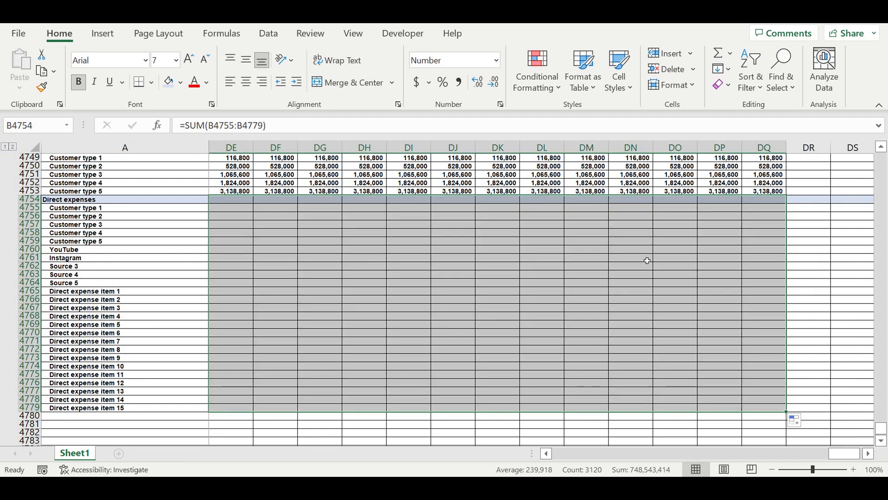
left_click(558, 284)
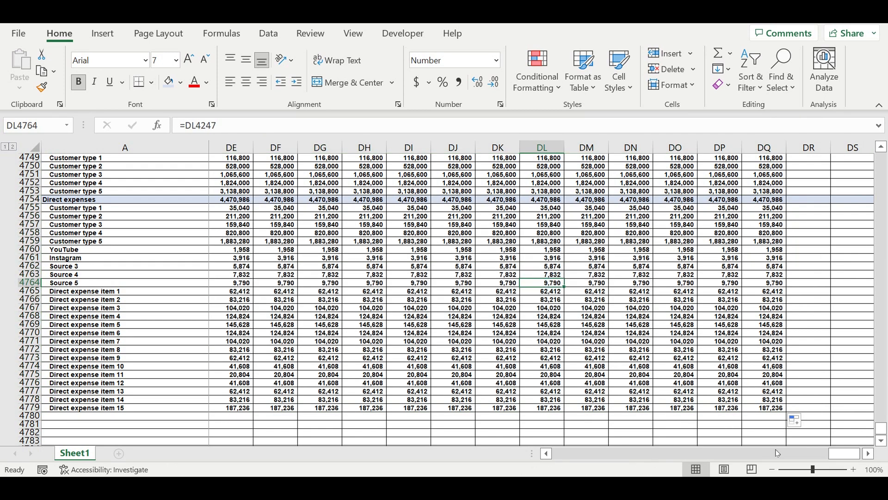
left_click_drag(839, 458, 466, 420)
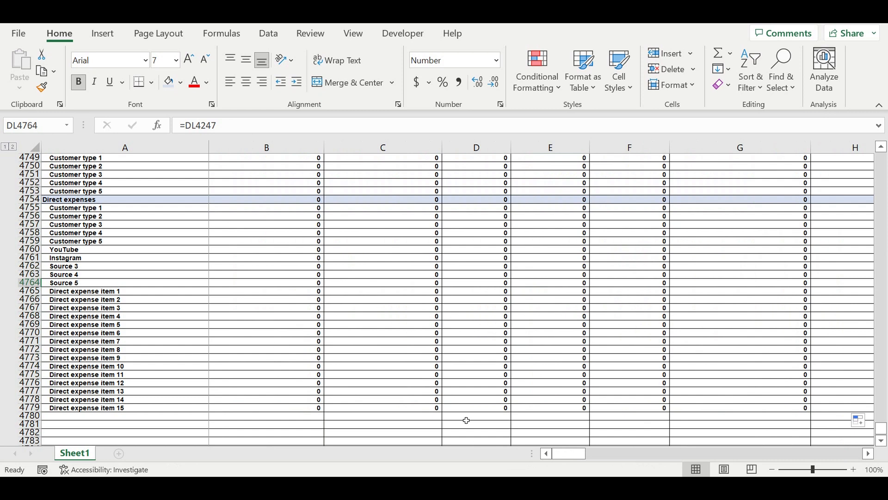
Copy the entire Direct expenses total row 4754 into row 4780, below Direct expense item 15.
scroll(222, 301, "down", 1)
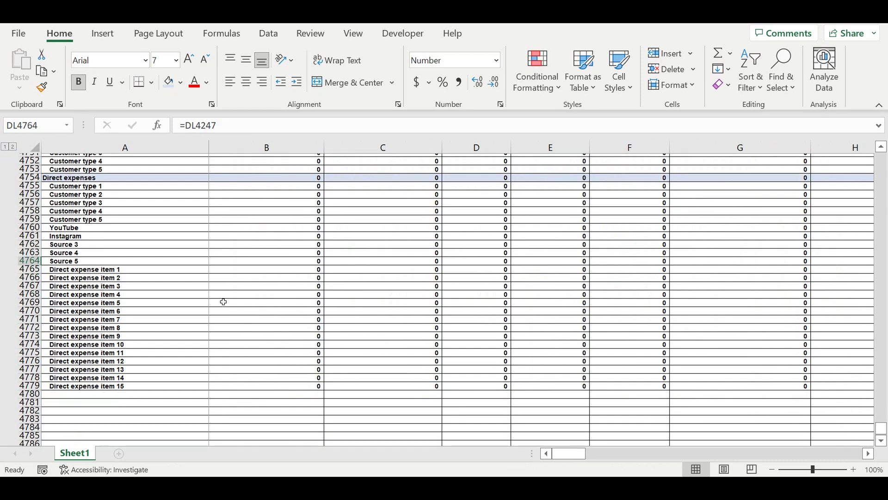
left_click(42, 178)
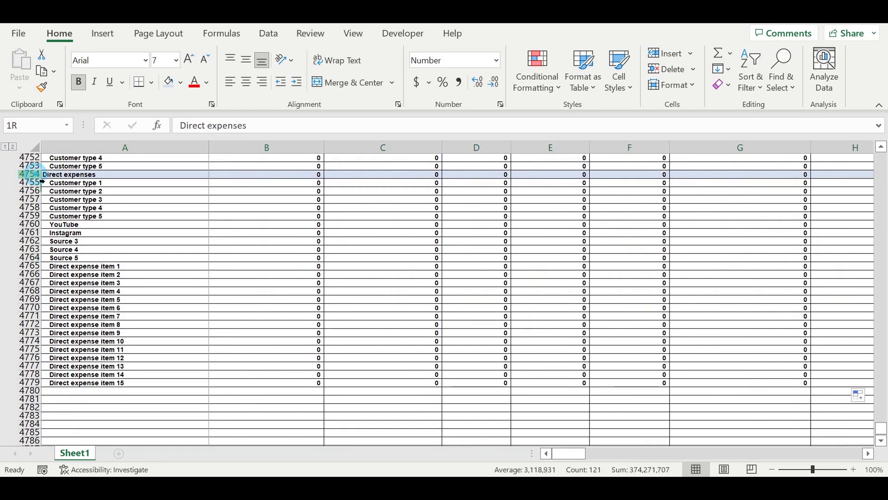
key("ctrl+c")
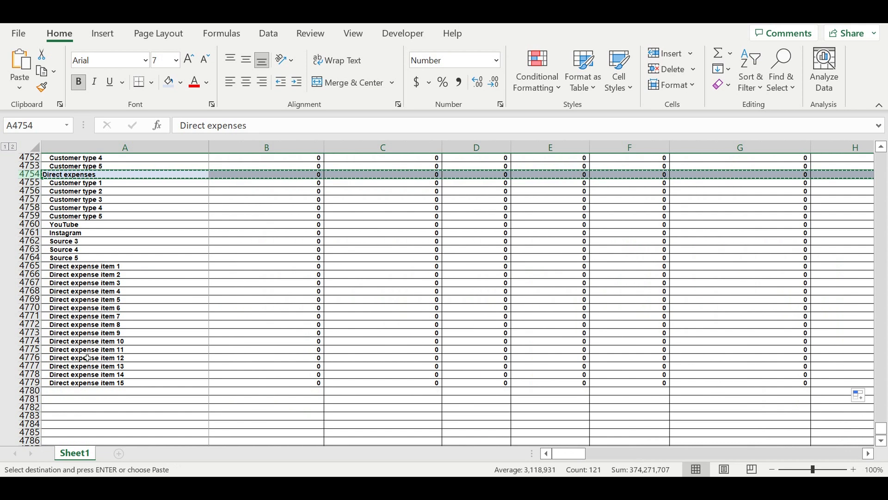
left_click(68, 392)
key("ctrl+v")
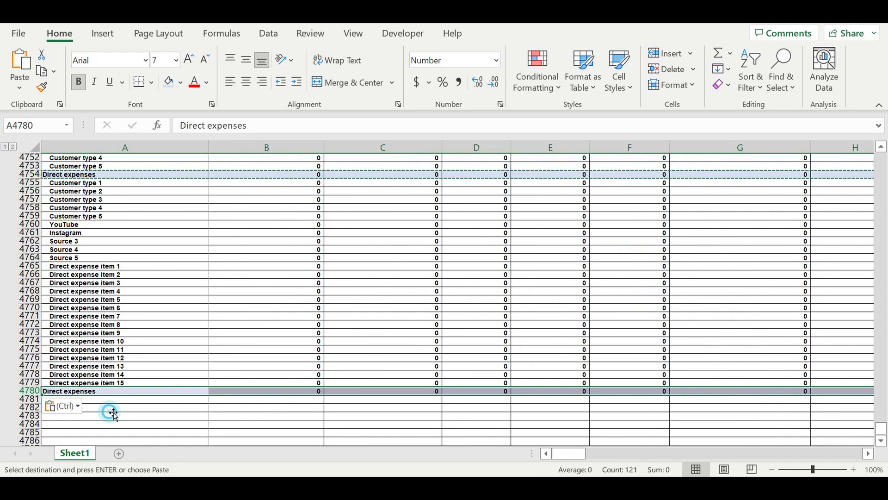
left_click(113, 414)
Rename the copied total row's label in A4780 as Payroll.
left_click(92, 392)
type("Parameter")
key("BackSpace")
key("BackSpace")
key("BackSpace")
key("BackSpace")
key("BackSpace")
key("BackSpace")
key("BackSpace")
type("y")
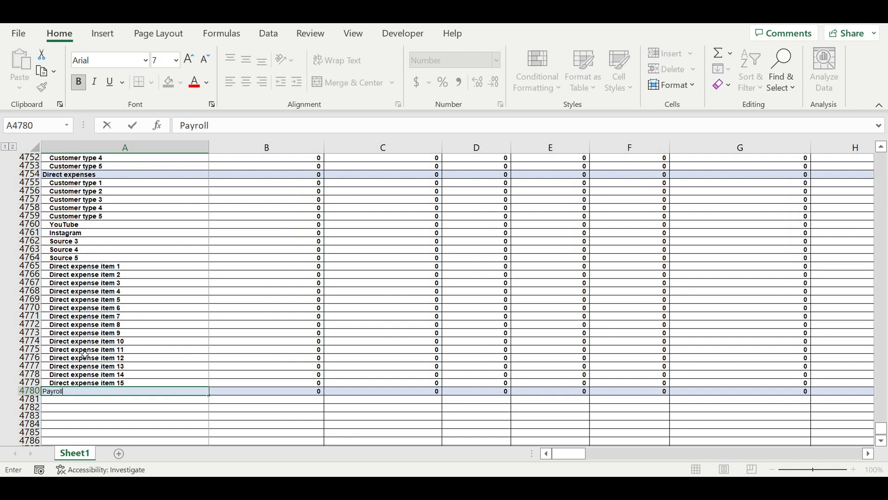
type("roll")
left_click(165, 351)
Link A4781 to the Direct Position 1 label in A4305 of the monthly Direct payroll table.
left_click(104, 400)
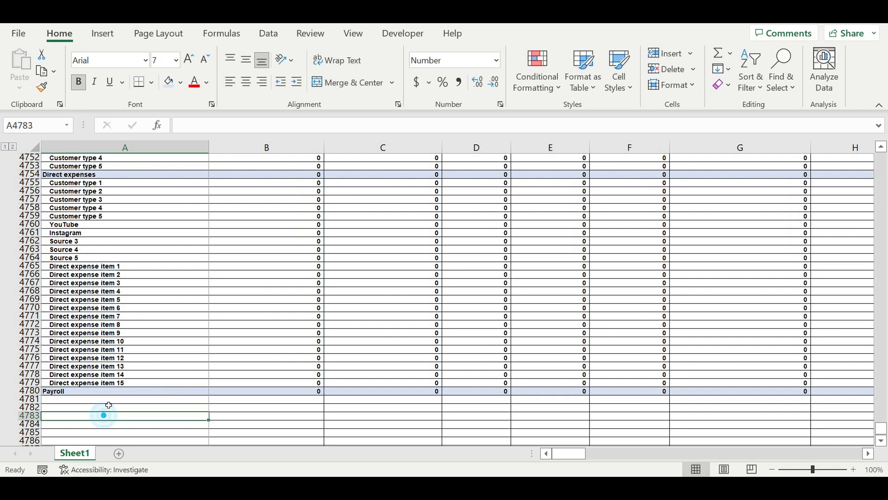
type("=")
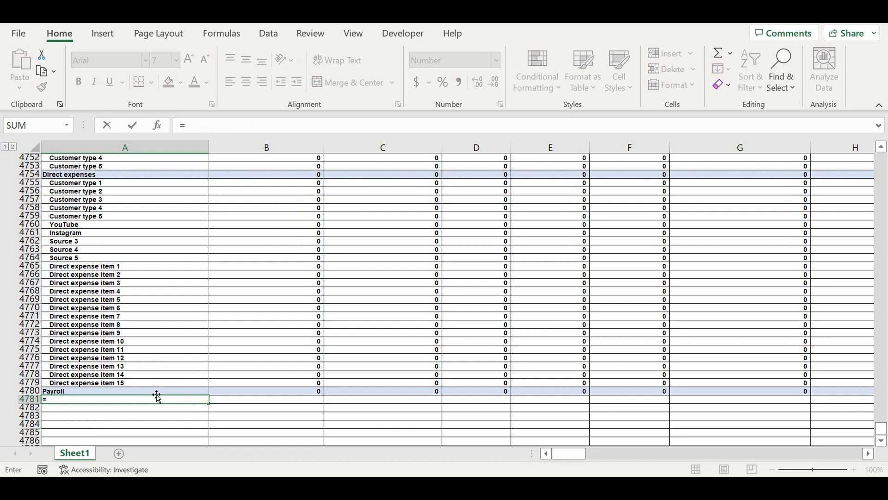
scroll(153, 391, "up", 13)
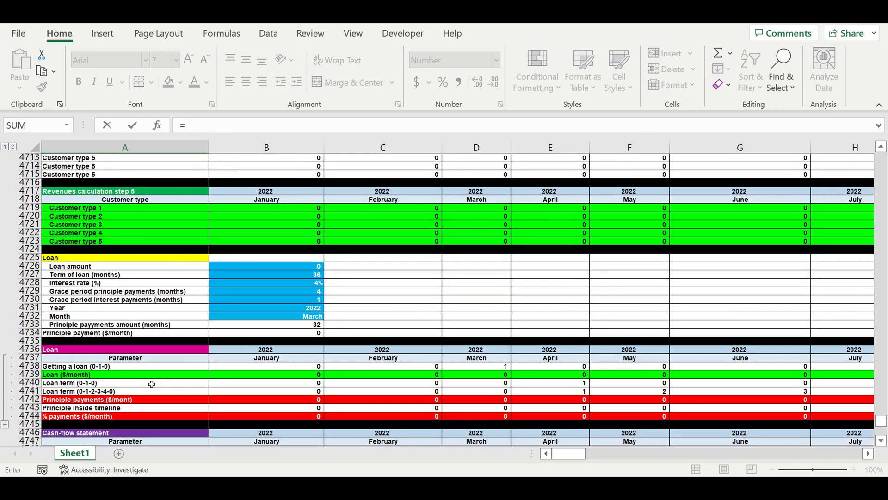
scroll(146, 381, "up", 20)
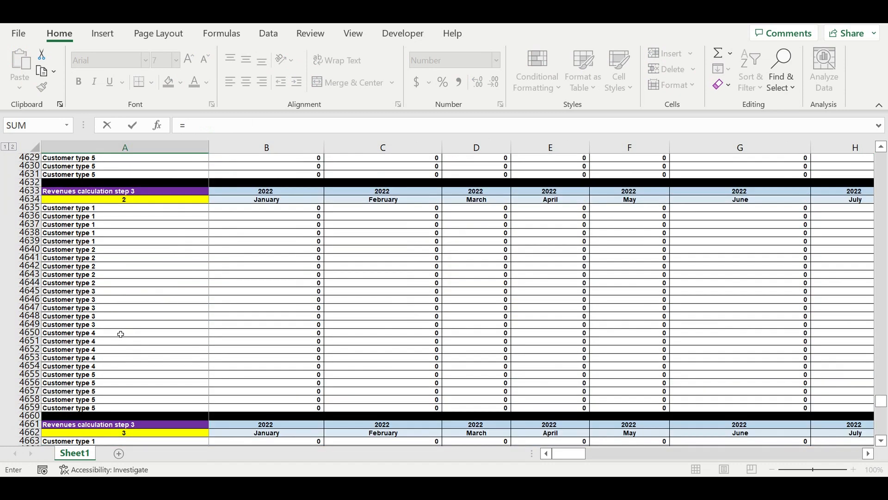
scroll(129, 333, "up", 20)
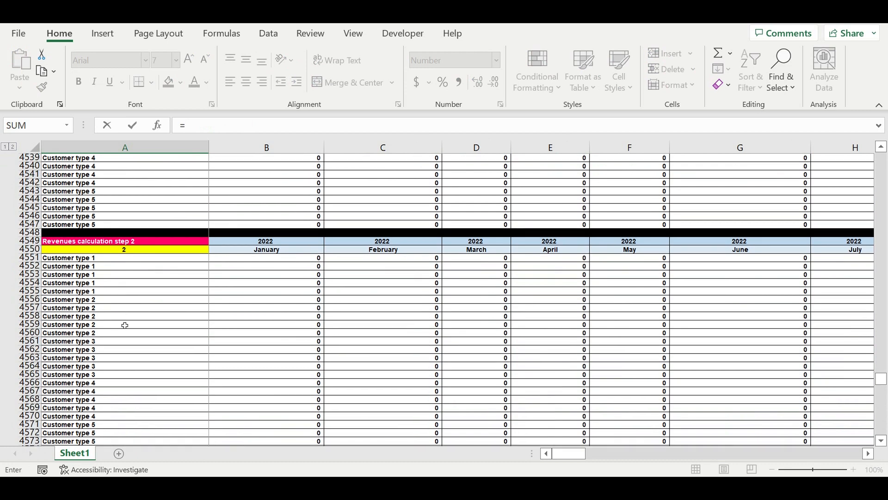
scroll(118, 320, "up", 20)
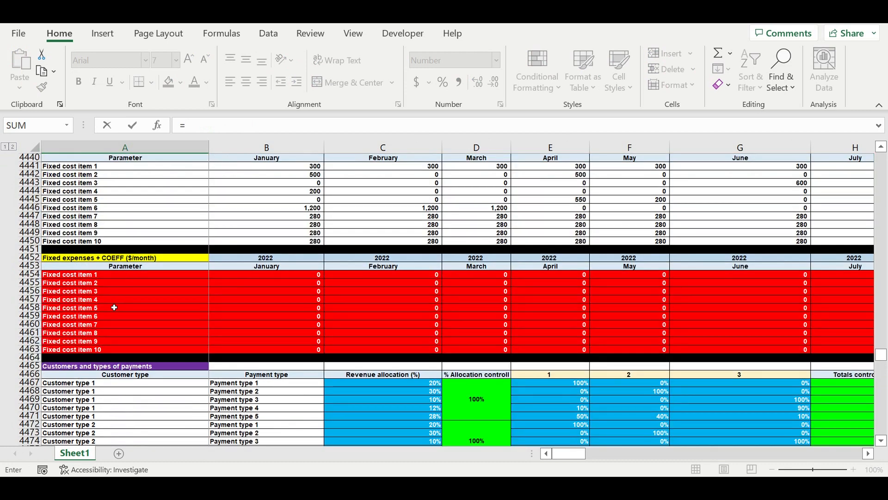
scroll(116, 309, "up", 17)
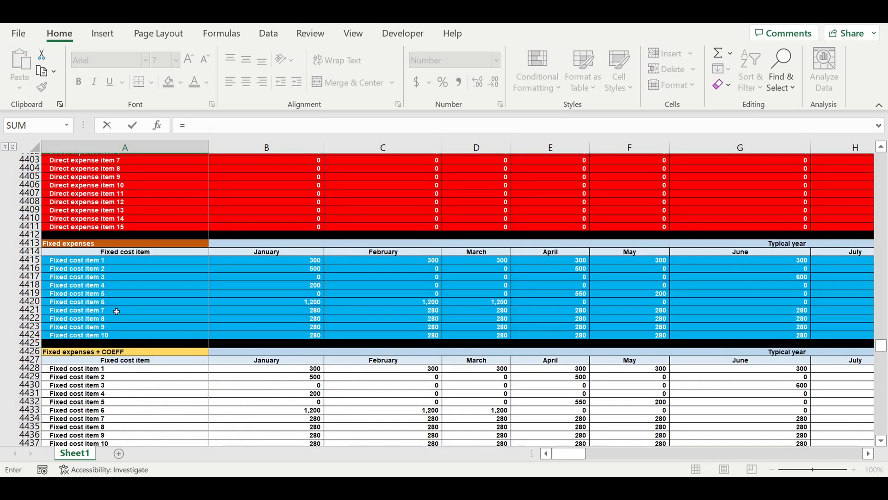
scroll(116, 308, "up", 8)
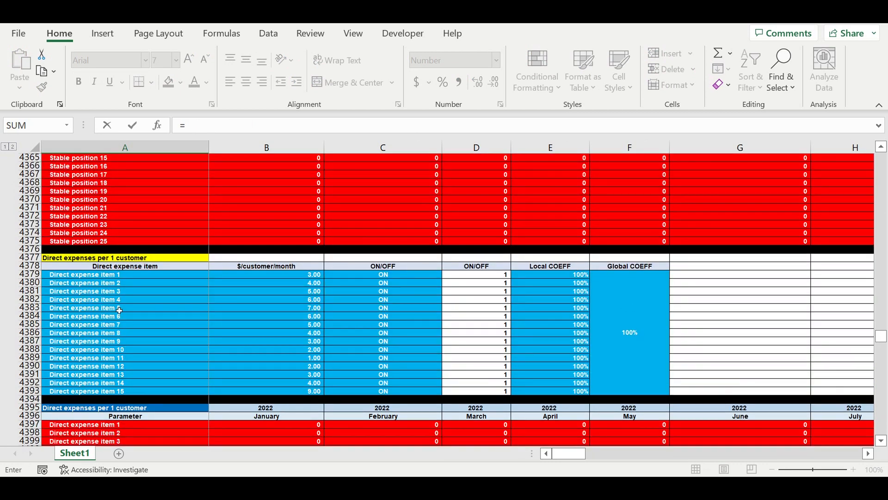
scroll(119, 310, "up", 3)
scroll(98, 278, "up", 4)
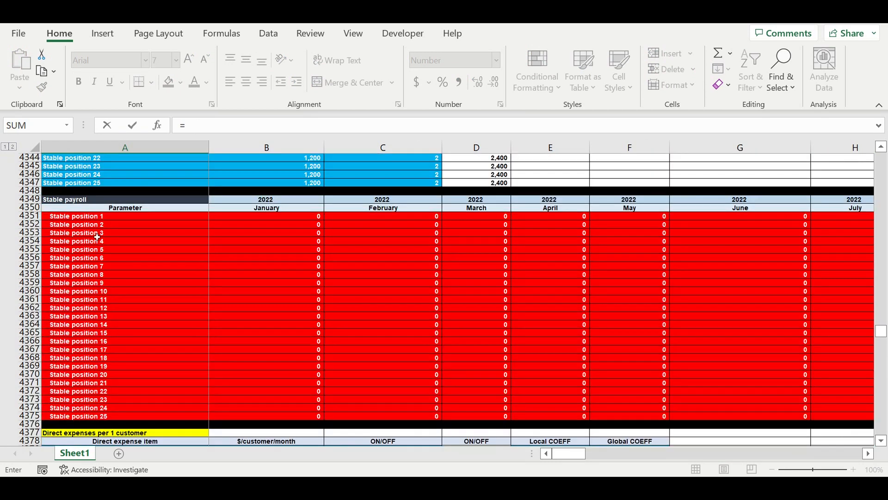
scroll(109, 340, "up", 20)
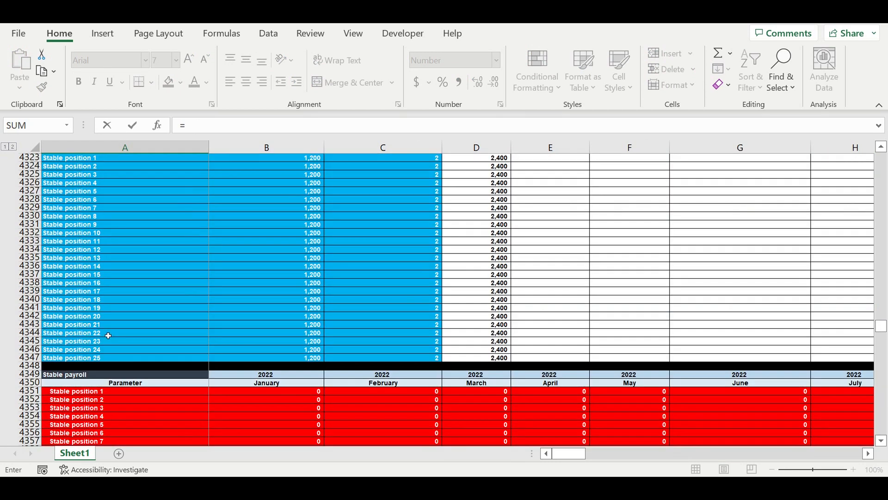
scroll(130, 331, "down", 1)
scroll(129, 331, "down", 2)
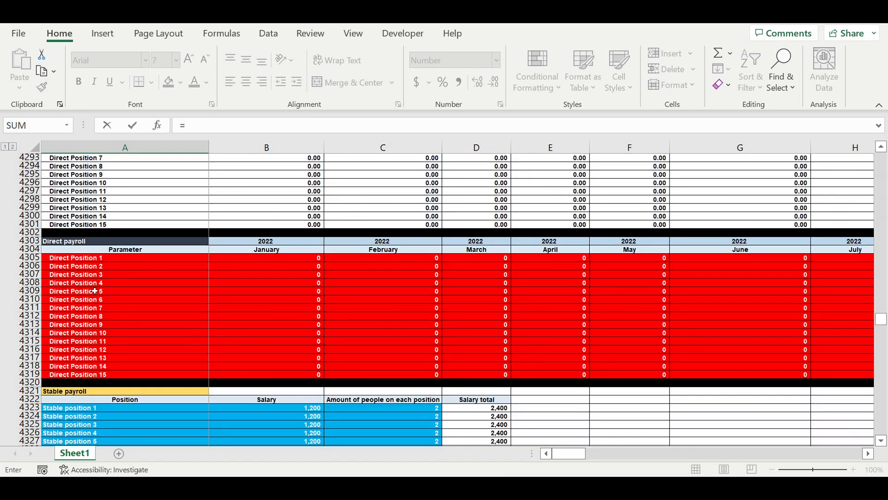
left_click(71, 260)
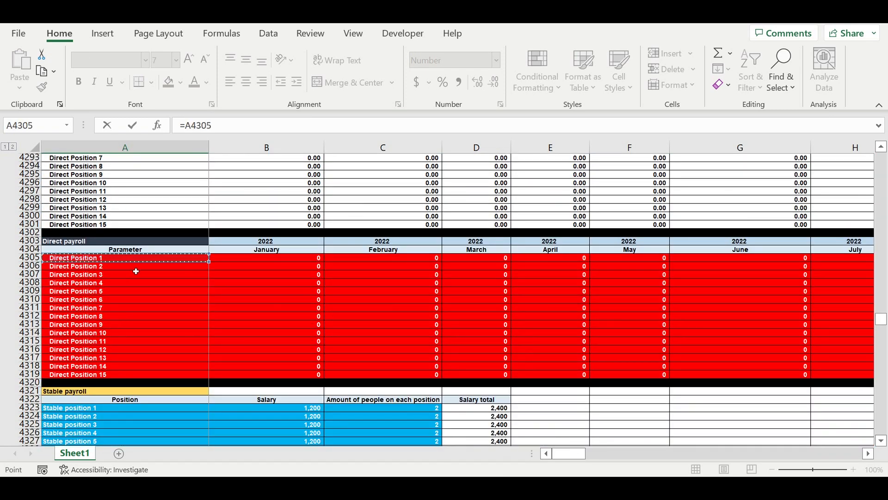
key("Return")
Fill the Direct Position 1 link in A4781 down to A4797.
scroll(178, 305, "down", 5)
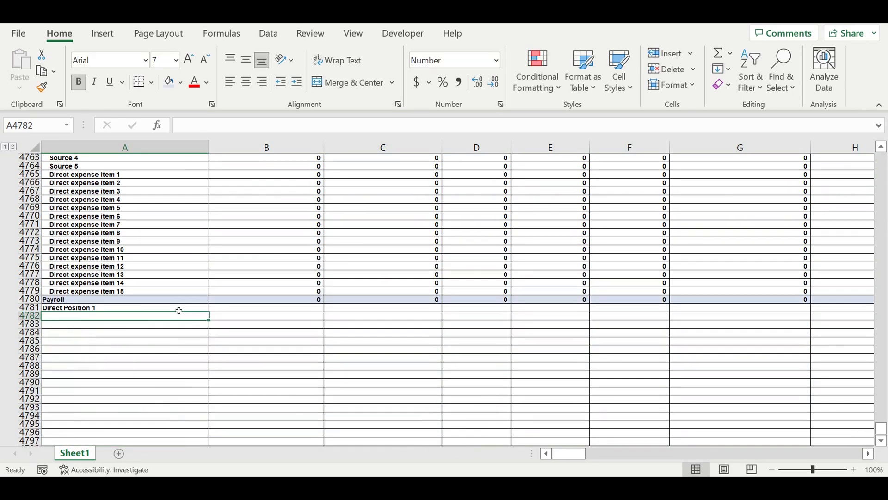
left_click(125, 308)
left_click_drag(208, 311, 213, 440)
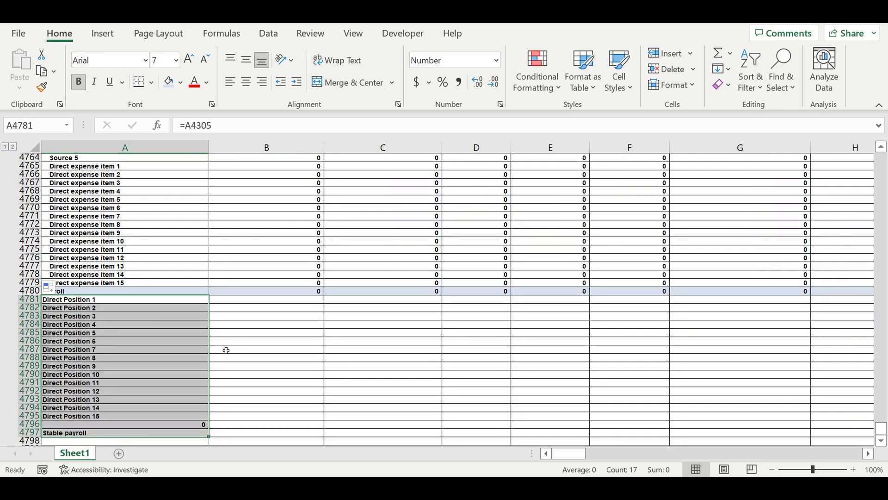
Link A4796 to the Stable position 1 label in A4351 and fill the formula in A4797 down to A4821.
scroll(185, 351, "down", 3)
left_click(115, 351)
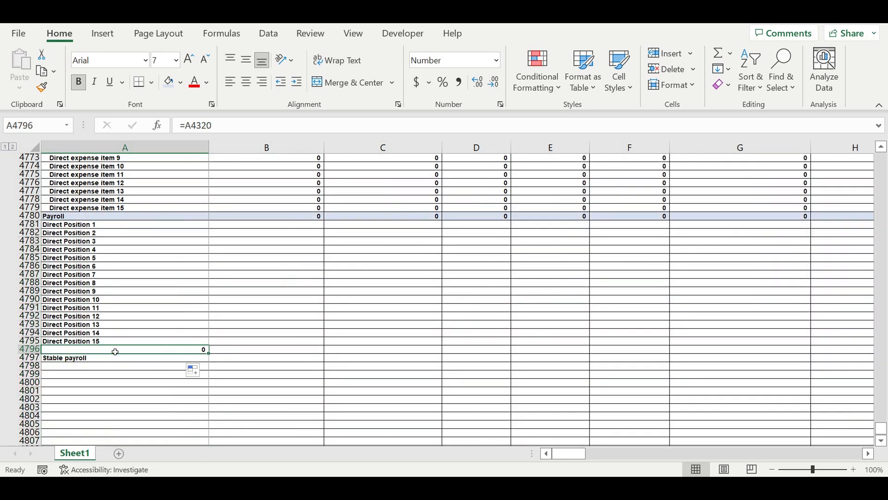
type("=")
scroll(148, 345, "up", 10)
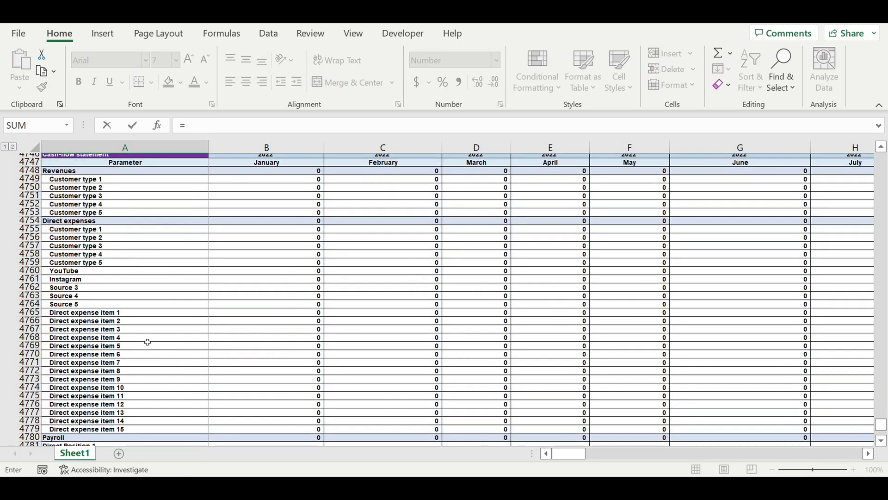
scroll(146, 347, "down", 10)
scroll(139, 338, "up", 20)
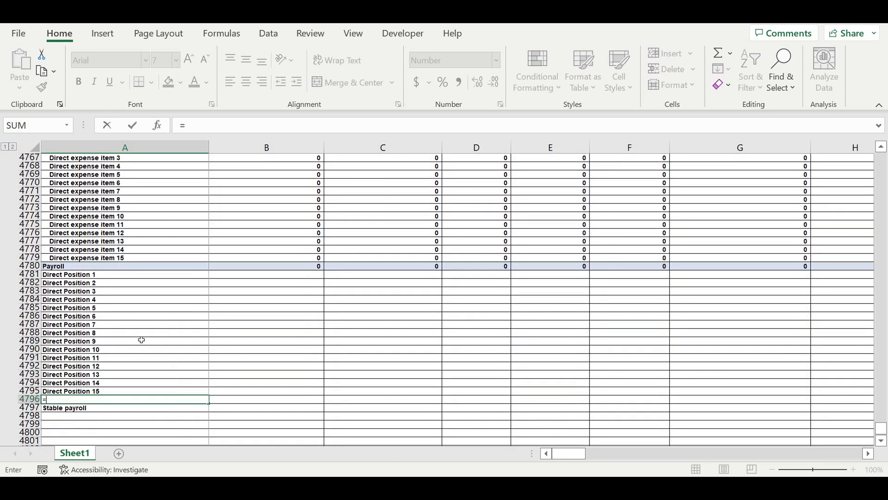
scroll(134, 328, "up", 20)
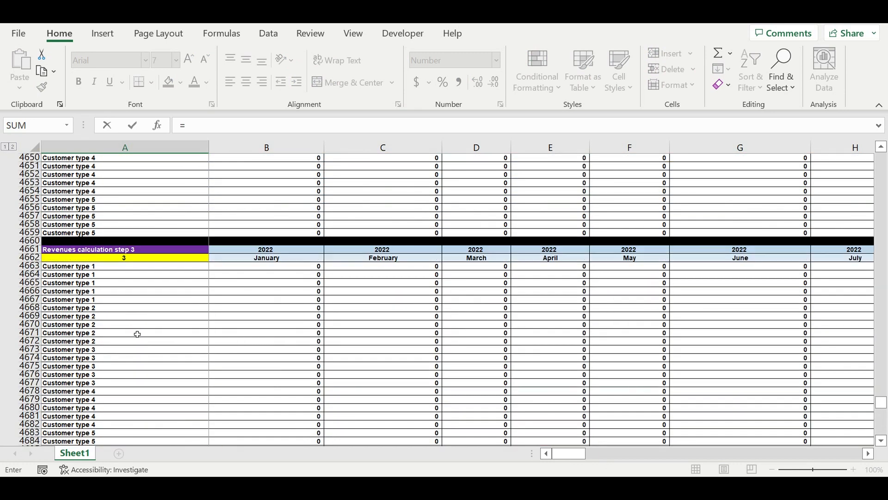
scroll(138, 334, "up", 20)
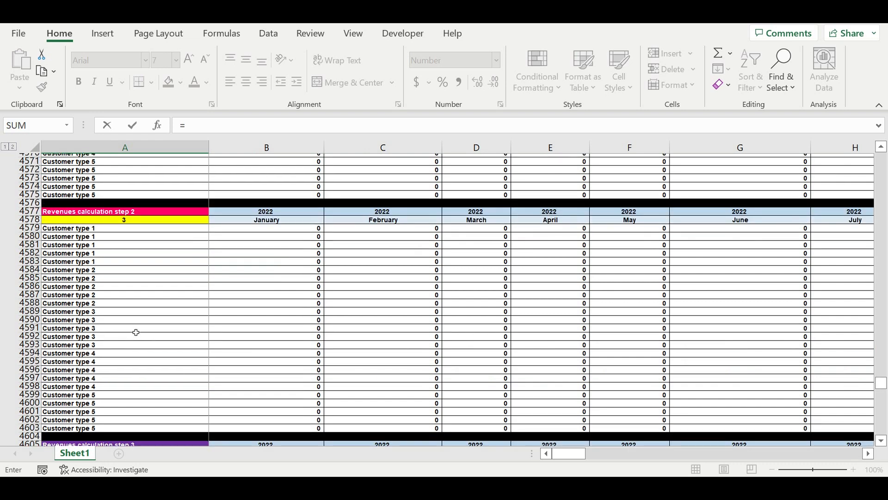
scroll(137, 332, "up", 20)
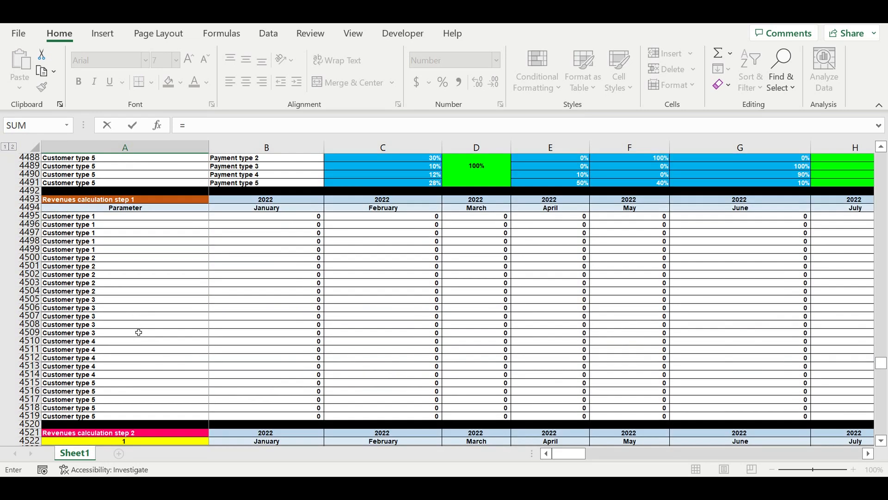
scroll(137, 332, "up", 3)
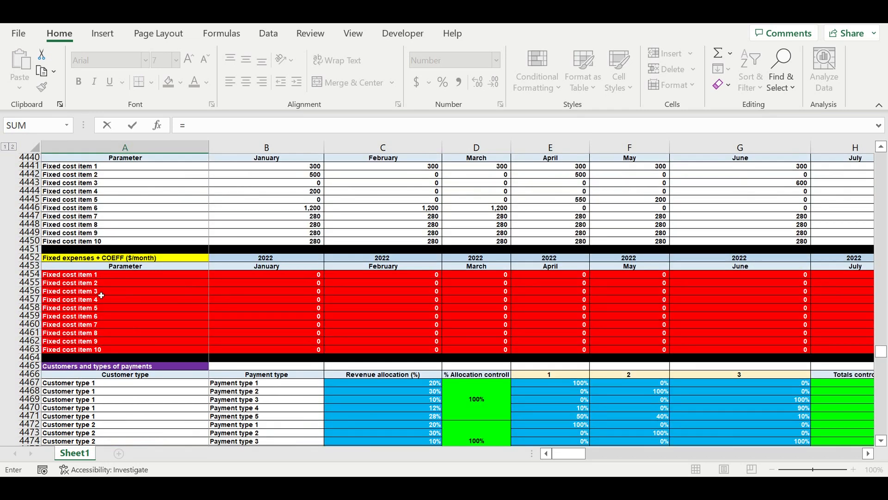
scroll(106, 293, "up", 11)
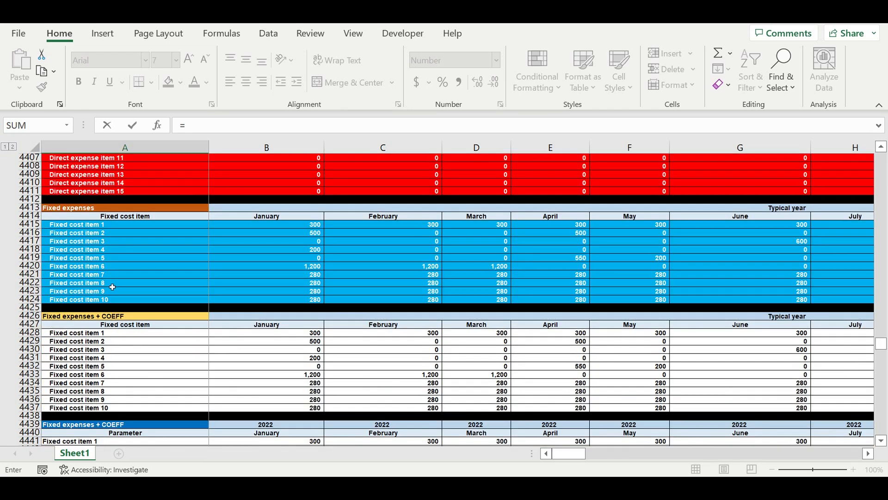
scroll(112, 287, "up", 18)
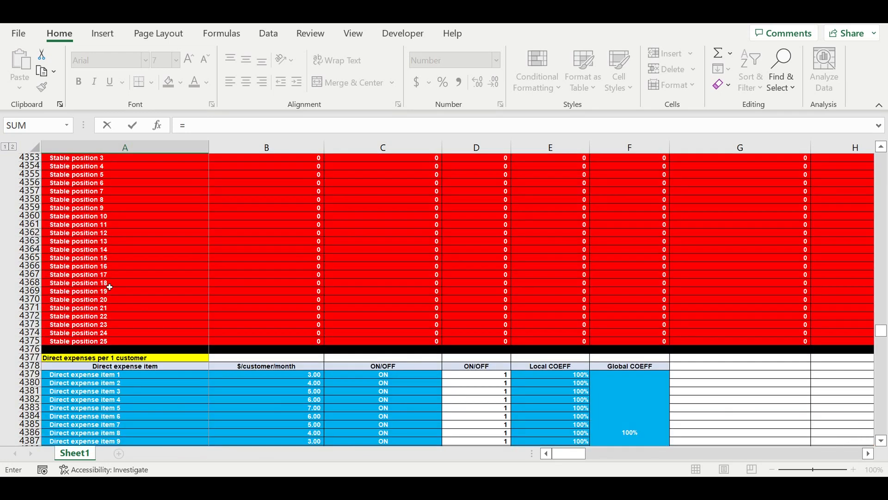
scroll(109, 287, "up", 2)
left_click(84, 191)
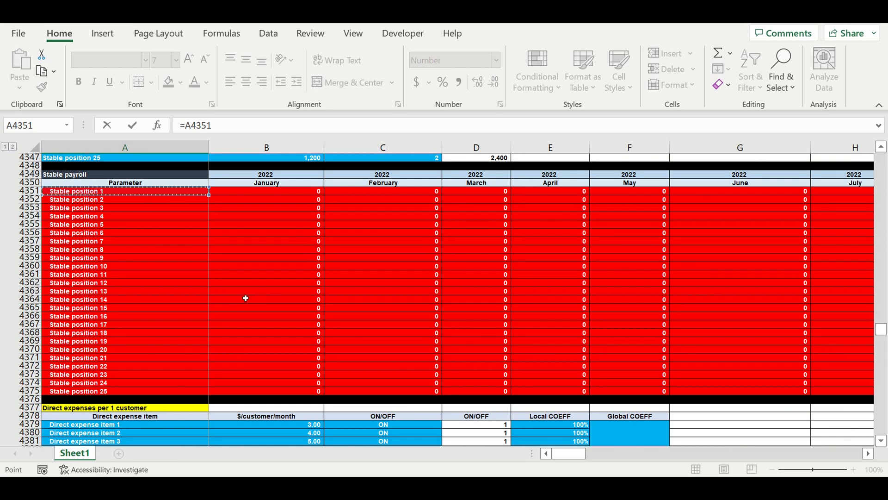
key("Return")
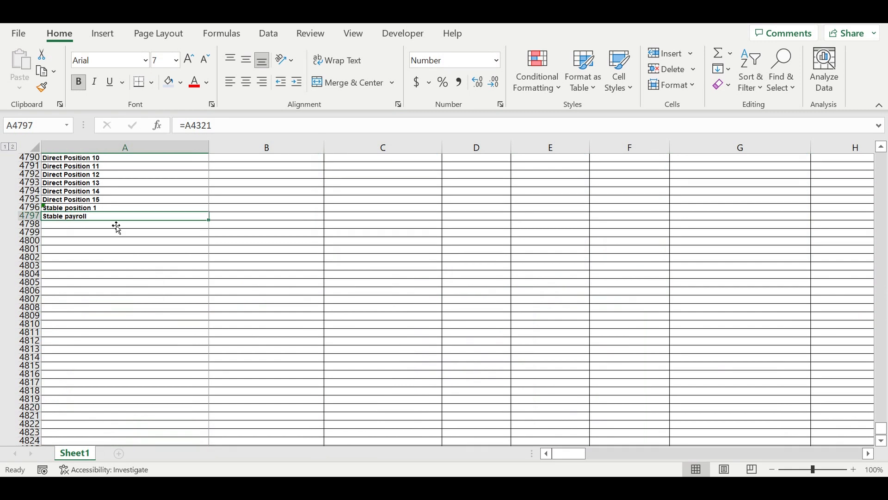
left_click_drag(213, 226, 180, 425)
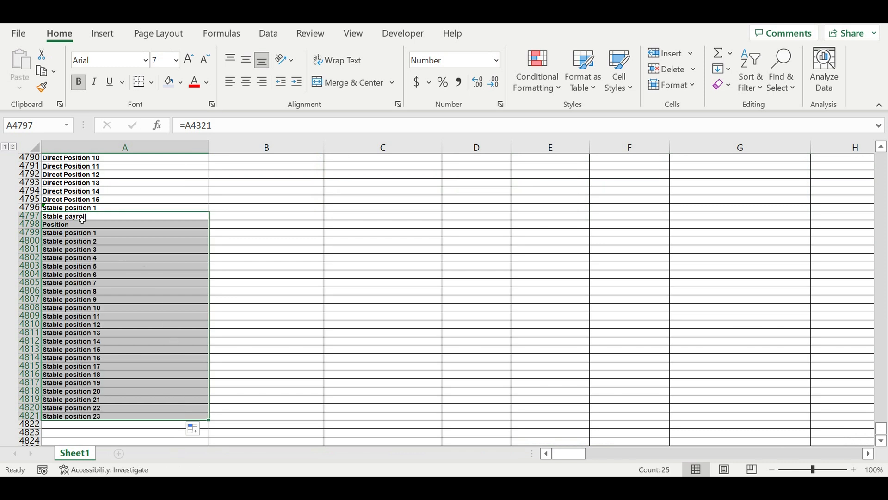
Re-enter the link in A4796 to the Stable position 1 label in A4351 of the monthly Stable payroll table.
left_click(97, 210)
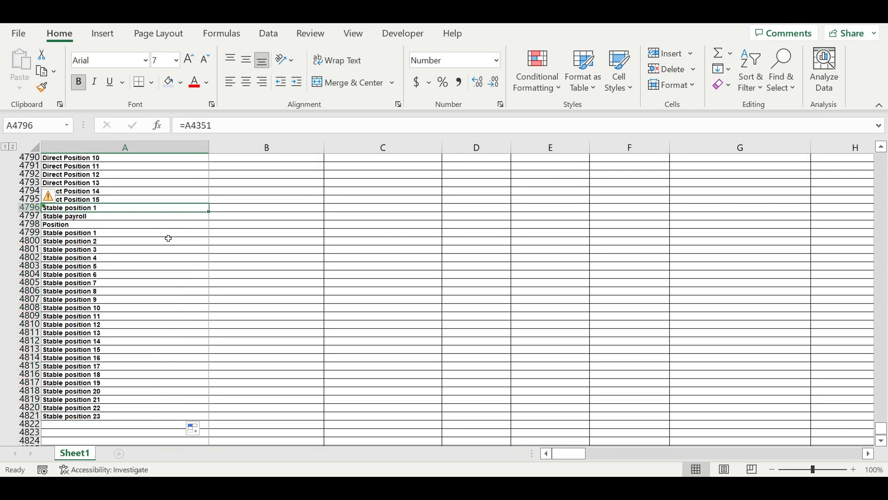
type("=")
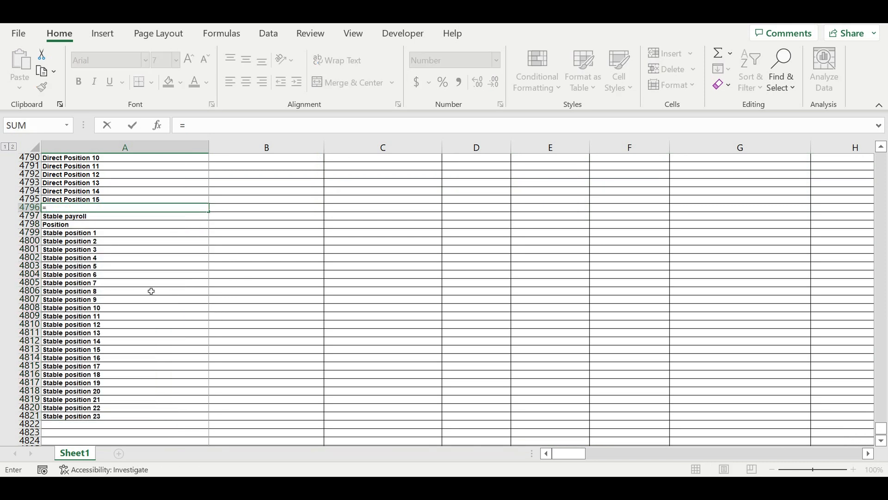
scroll(150, 291, "up", 12)
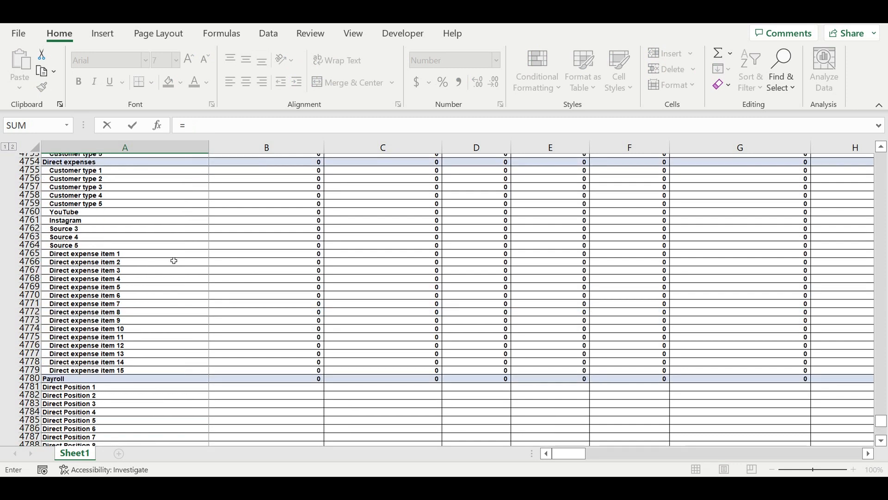
scroll(174, 261, "up", 20)
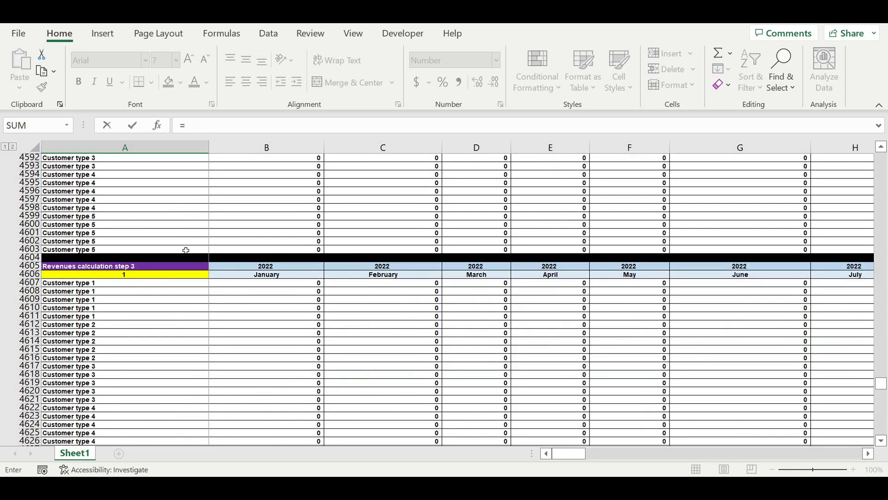
scroll(186, 253, "up", 20)
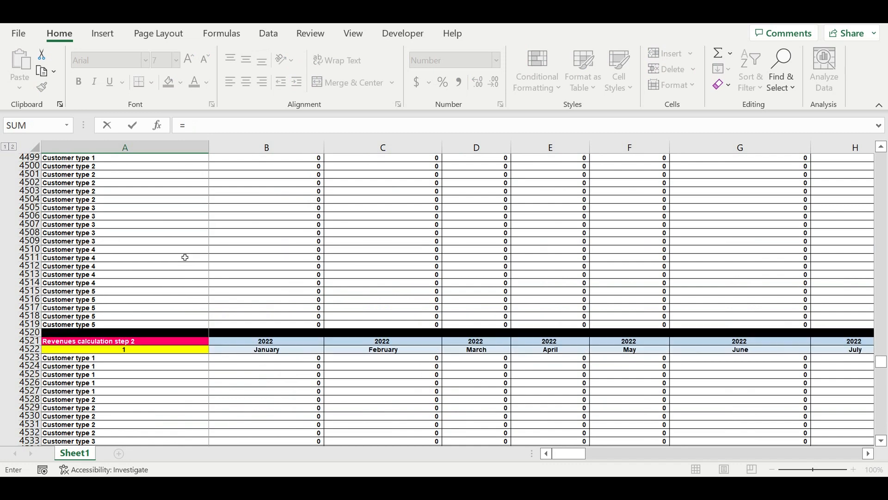
scroll(185, 257, "up", 20)
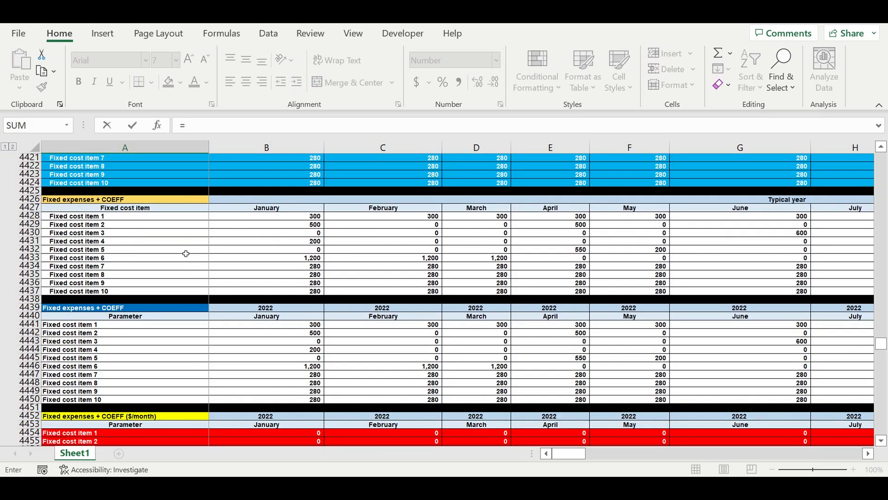
scroll(185, 254, "up", 10)
scroll(185, 254, "up", 8)
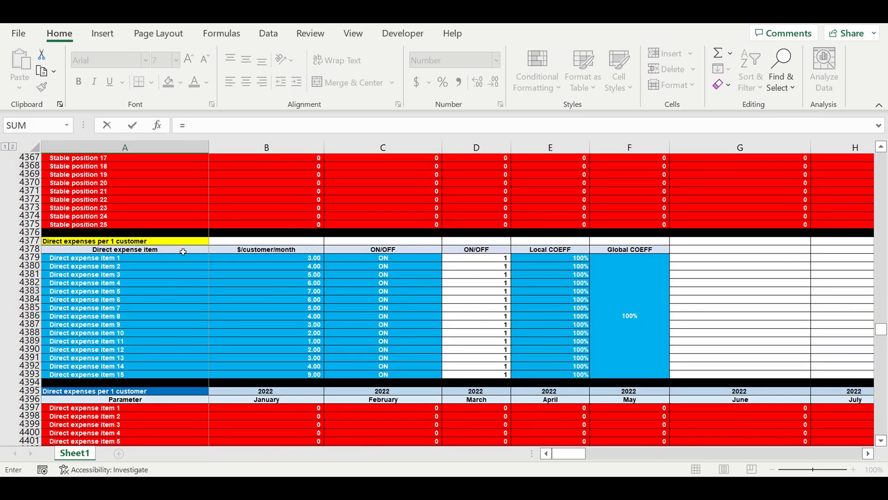
scroll(183, 251, "up", 6)
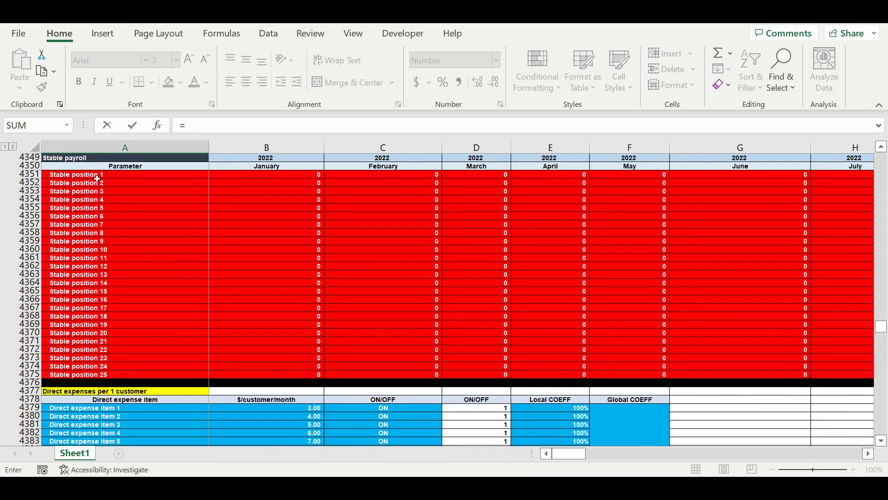
left_click(96, 176)
key("Return")
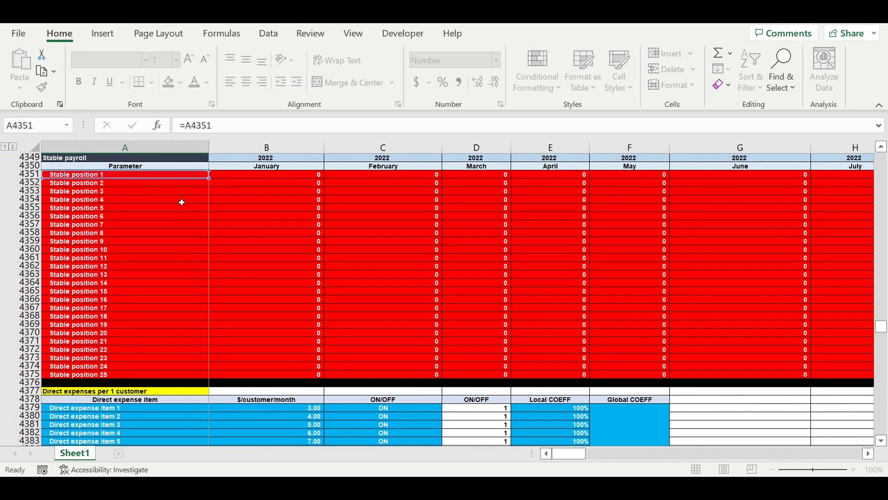
Fill the Stable position 1 link in A4796 down to A4822.
scroll(215, 310, "down", 7)
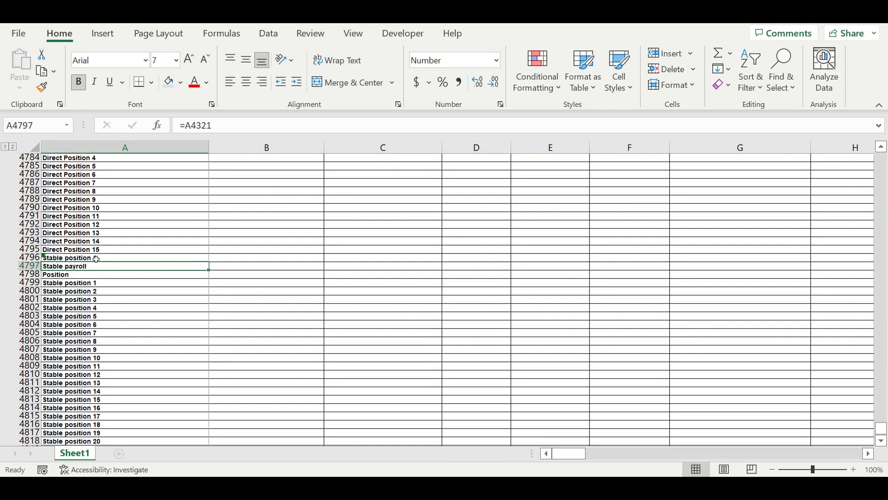
left_click(97, 259)
scroll(215, 245, "down", 2)
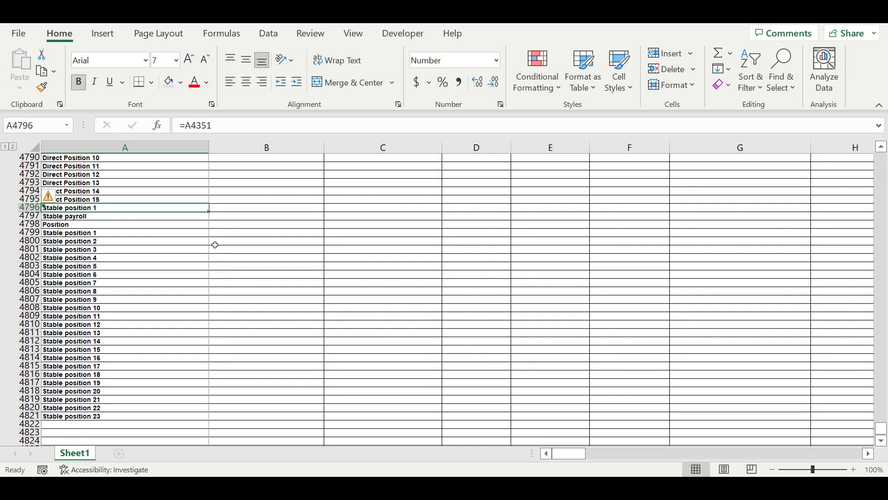
left_click_drag(209, 212, 180, 427)
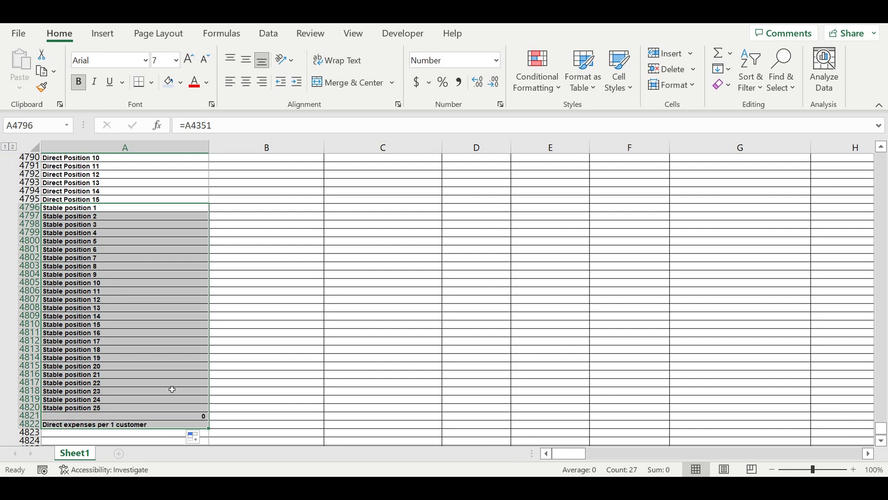
Clear the surplus linked cells A4821:A4822 below the Stable position 25 label.
left_click(171, 417)
left_click_drag(175, 424, 175, 420)
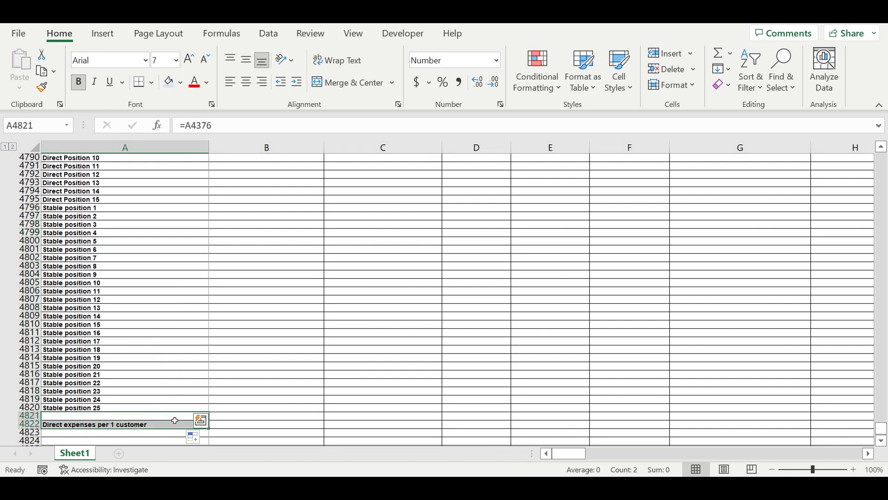
key("Delete")
Fill the payroll position links in A4781:A4820 across into the January column B.
scroll(184, 371, "up", 3)
scroll(133, 233, "up", 2)
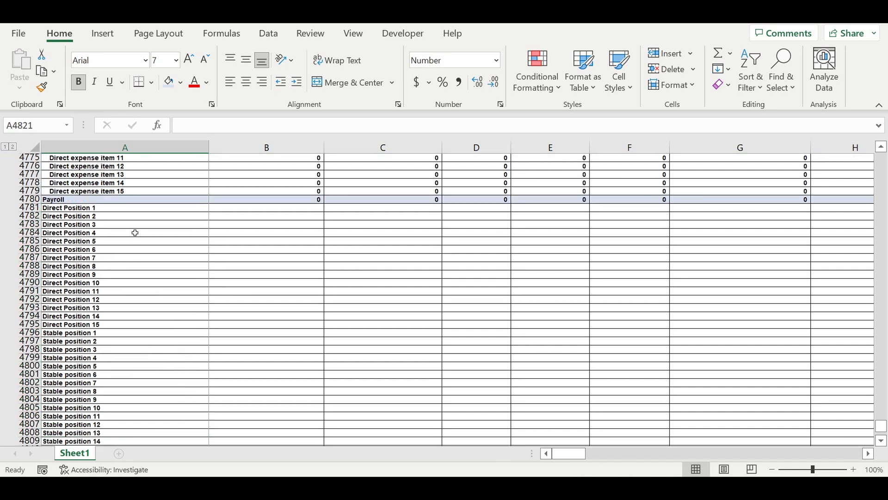
left_click_drag(107, 208, 139, 434)
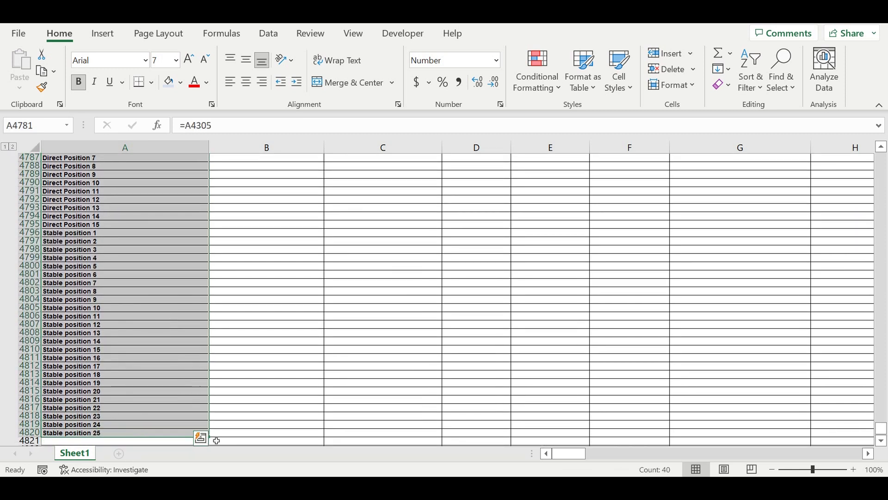
left_click_drag(209, 437, 350, 400)
left_click(365, 373)
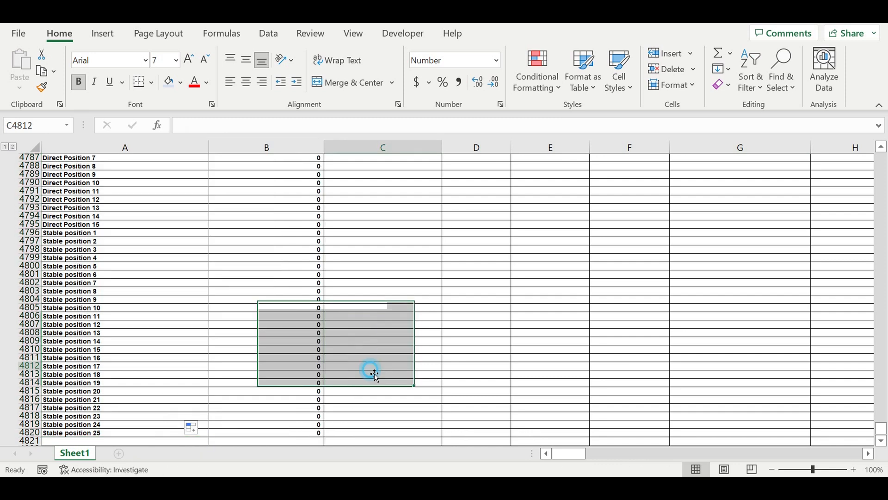
Indent the Direct and Stable position labels in A4781:A4820 by one level.
scroll(194, 288, "up", 5)
left_click_drag(85, 234, 94, 434)
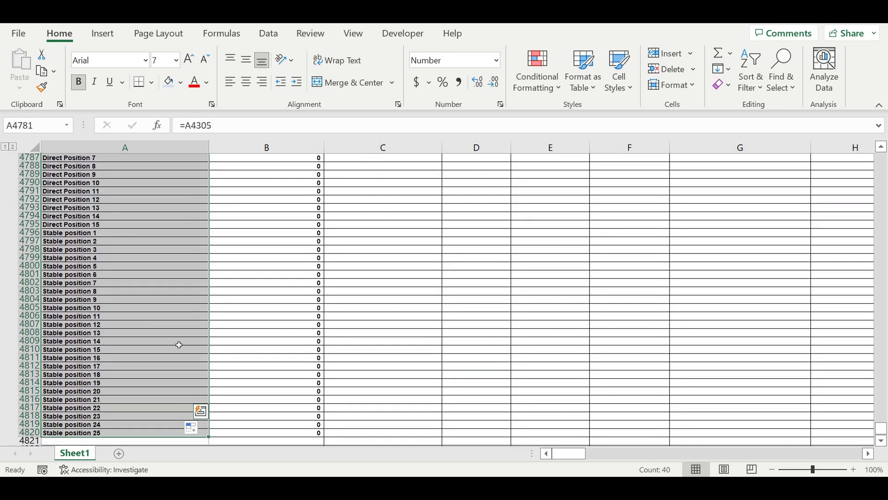
left_click(296, 82)
Extend the January Payroll total in B4780 to =SUM(B4781:B4820).
scroll(370, 250, "up", 5)
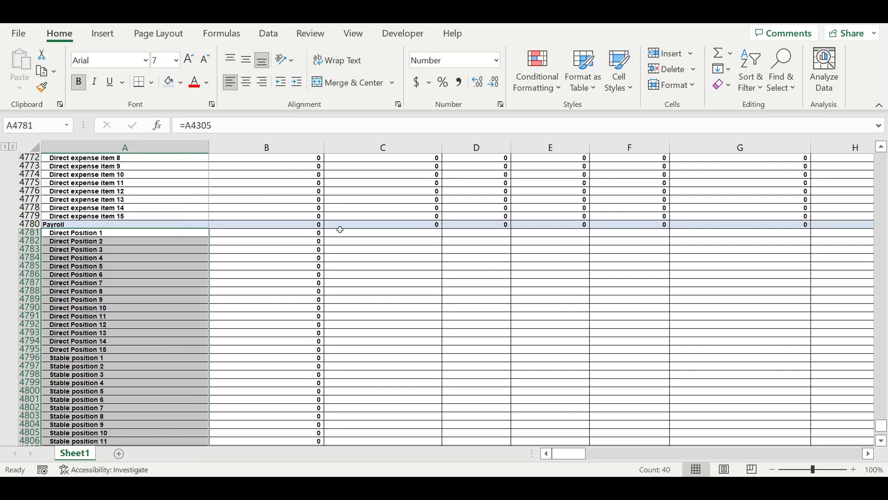
left_click(302, 225)
left_click(290, 125)
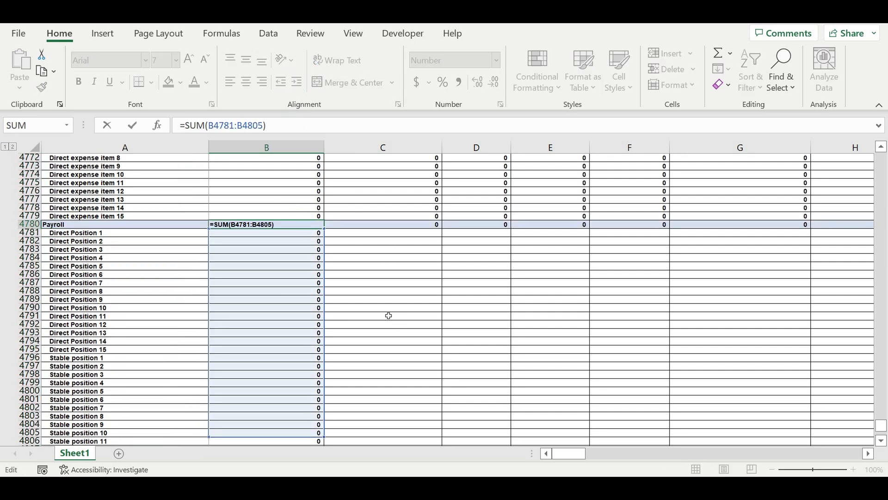
scroll(389, 316, "down", 4)
left_click_drag(324, 338, 320, 394)
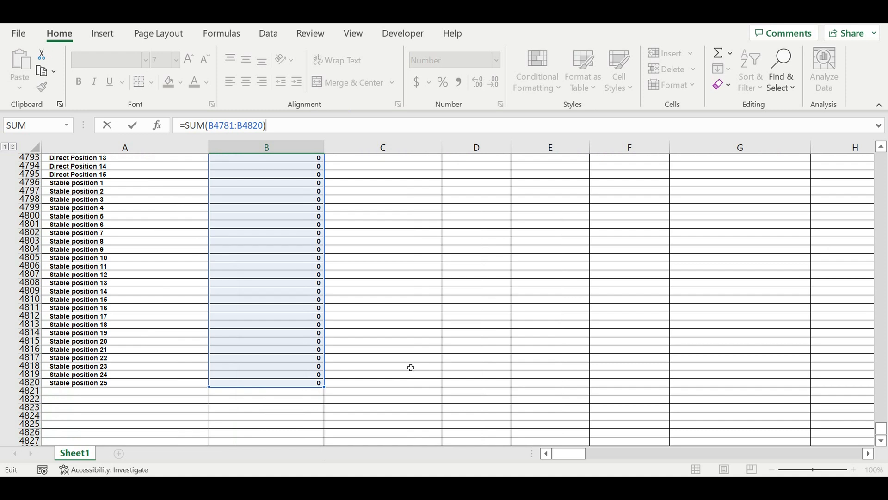
key("Return")
scroll(352, 287, "up", 3)
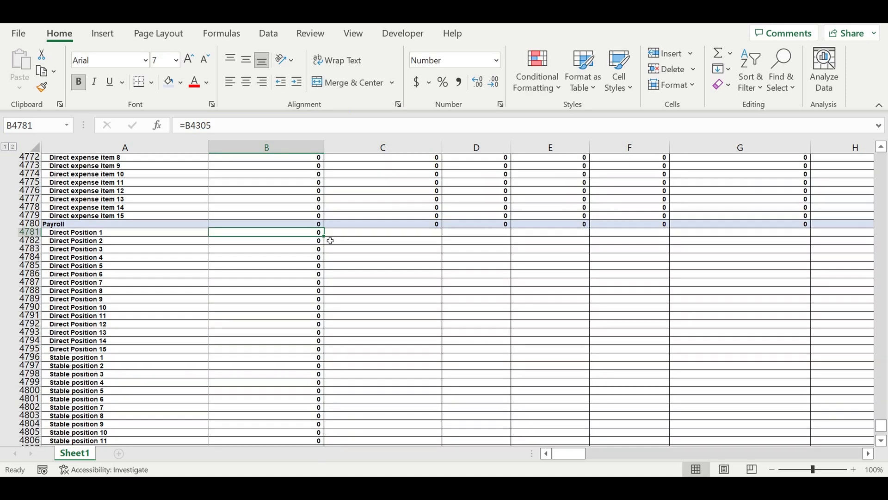
Fill the Payroll total and position links in B4780:B4820 across all months to column DQ.
left_click(305, 217)
mouse_move(287, 225)
left_mouse_down()
mouse_move(287, 436)
mouse_move(317, 444)
mouse_move(298, 421)
mouse_move(299, 393)
mouse_move(806, 403)
mouse_move(734, 404)
mouse_move(787, 403)
mouse_move(841, 296)
mouse_move(804, 260)
left_mouse_up()
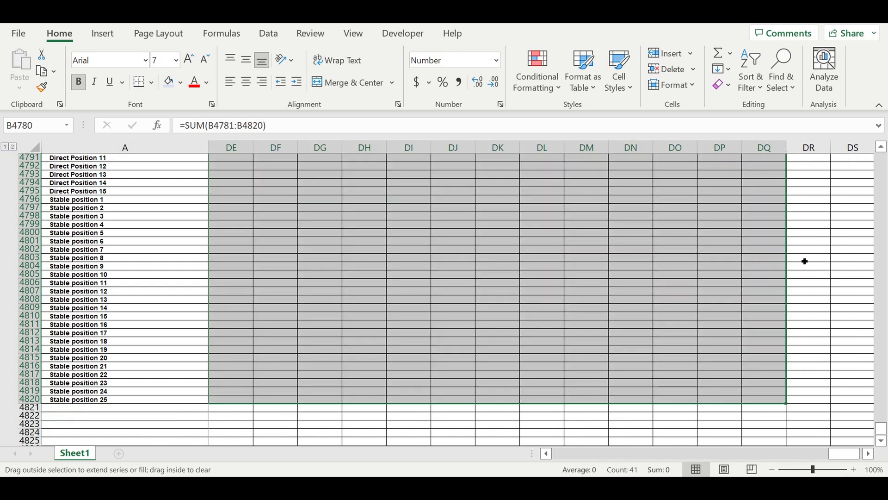
left_click(618, 266)
left_click_drag(844, 458, 569, 454)
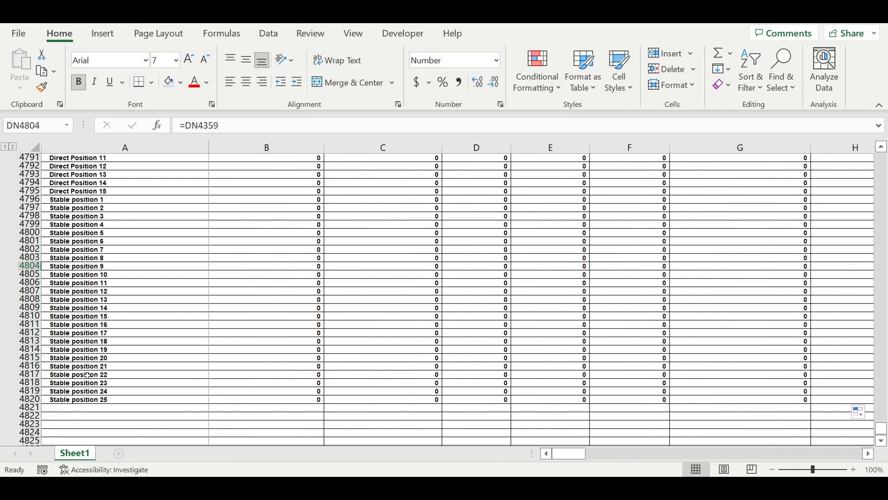
Group the customer type rows 4749 to 4753 under Revenues.
scroll(92, 324, "up", 17)
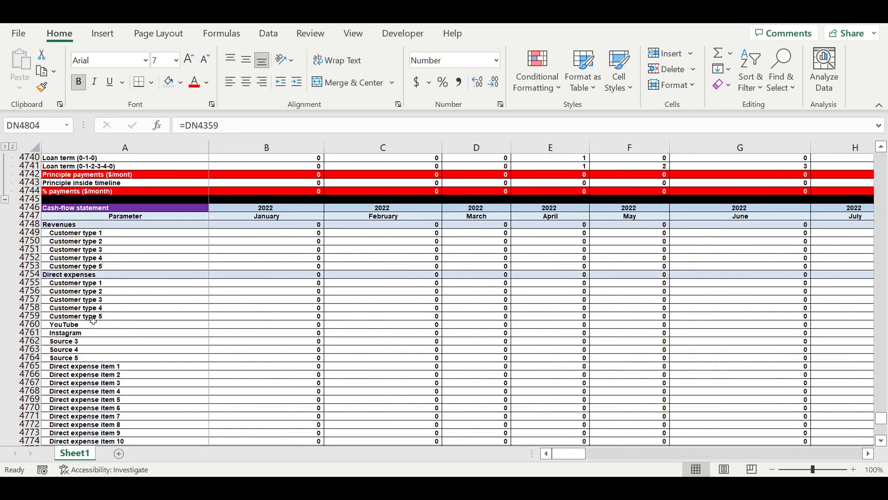
left_click(104, 266)
left_click_drag(29, 232, 24, 266)
left_click(273, 34)
left_click(833, 75)
left_click(734, 147)
left_click(745, 173)
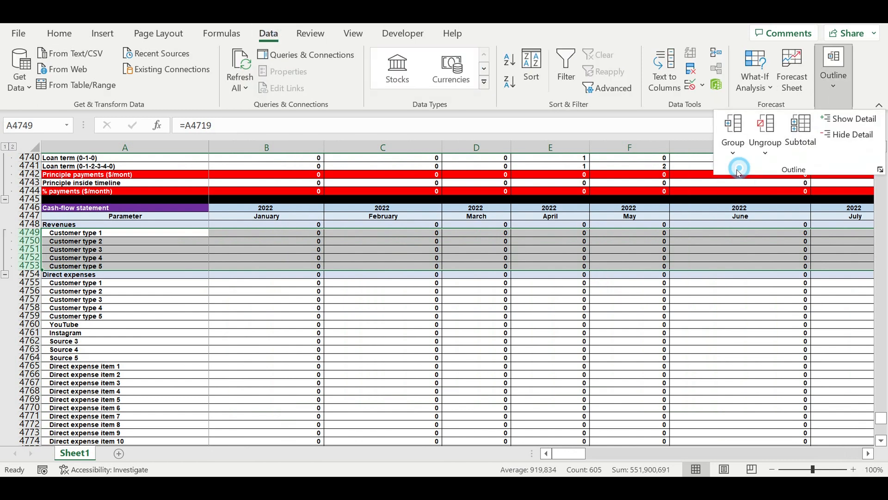
left_click(156, 325)
Group the Direct expenses detail rows 4755 to 4779.
scroll(156, 319, "down", 1)
left_click_drag(29, 257, 9, 292)
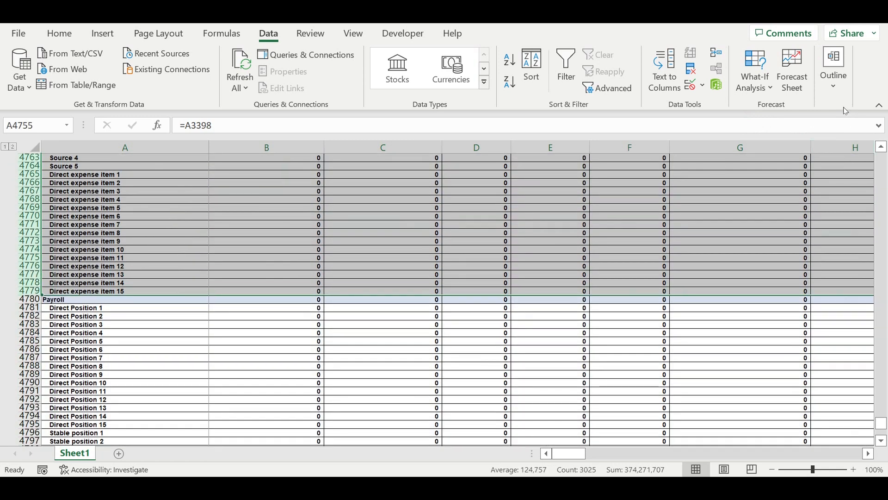
left_click(833, 69)
left_click(733, 151)
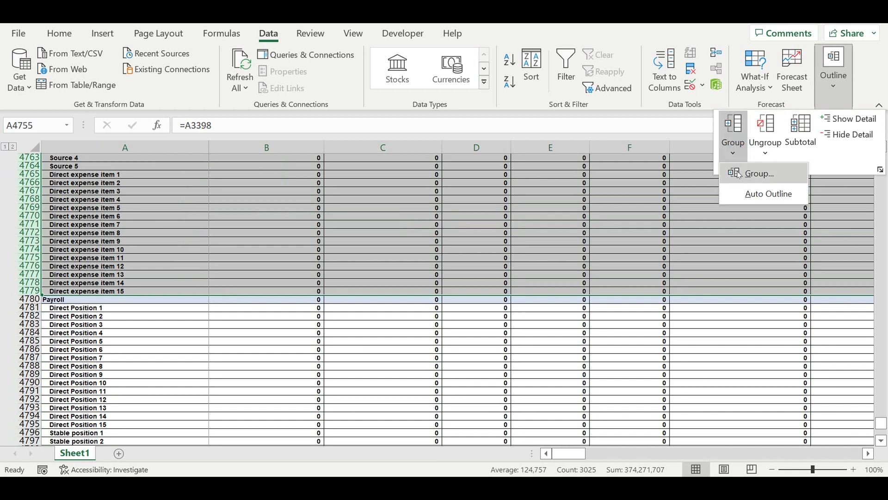
left_click(739, 173)
left_click(12, 301)
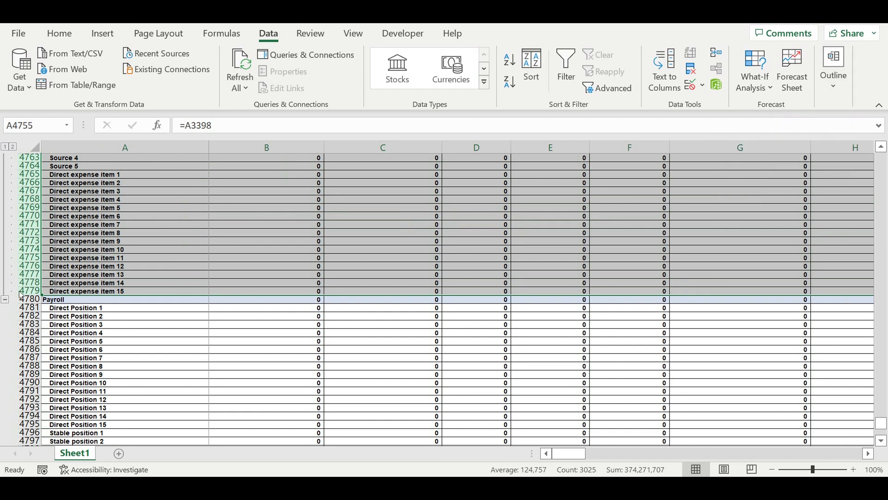
left_click(71, 333)
Collapse the Direct expenses and Revenues detail row groups in the cash-flow statement.
left_click(5, 299)
scroll(65, 273, "up", 3)
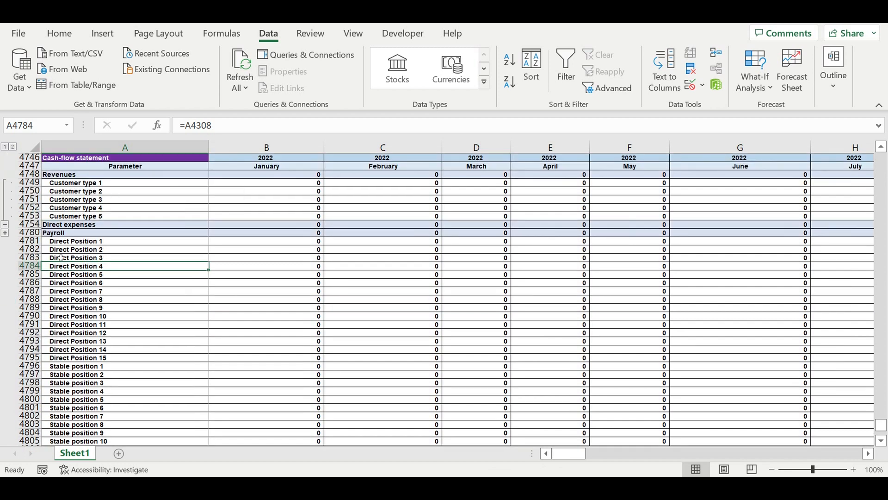
left_click(5, 225)
Copy the Revenues heading row 4748 into row 4821 and rename its label Fixed Expenses.
scroll(144, 296, "down", 4)
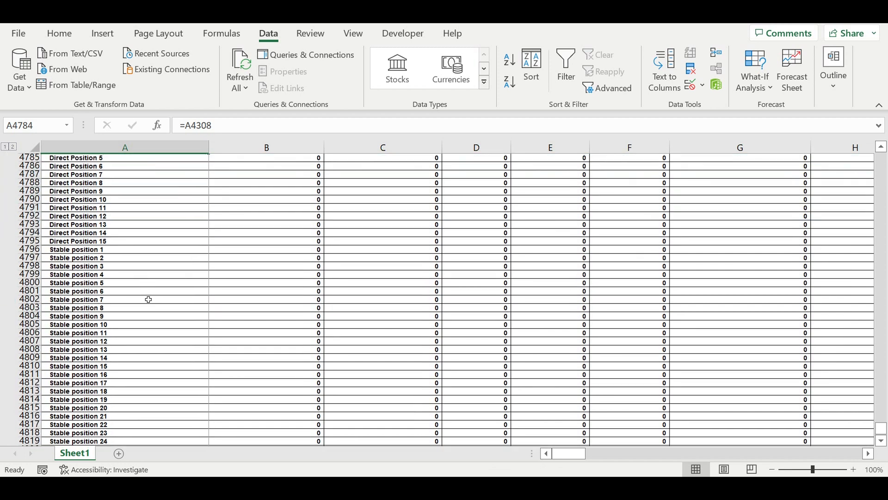
scroll(148, 297, "down", 3)
left_click(79, 358)
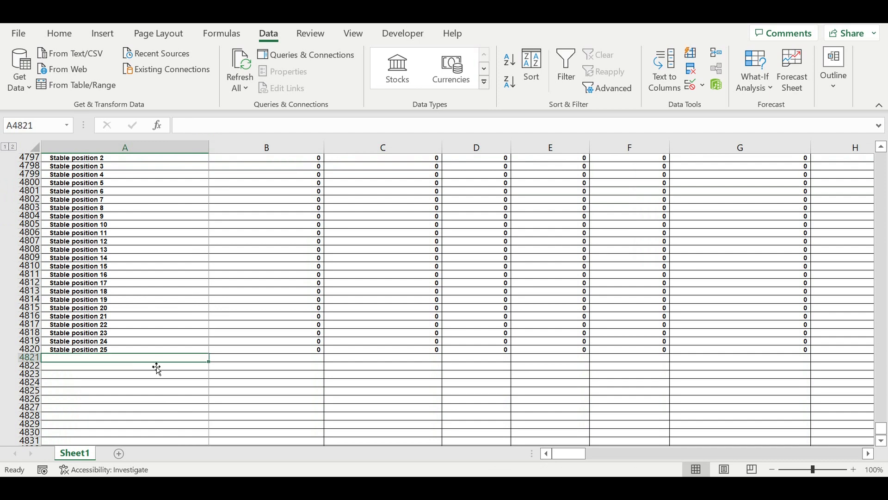
scroll(152, 322, "up", 19)
left_click(30, 225)
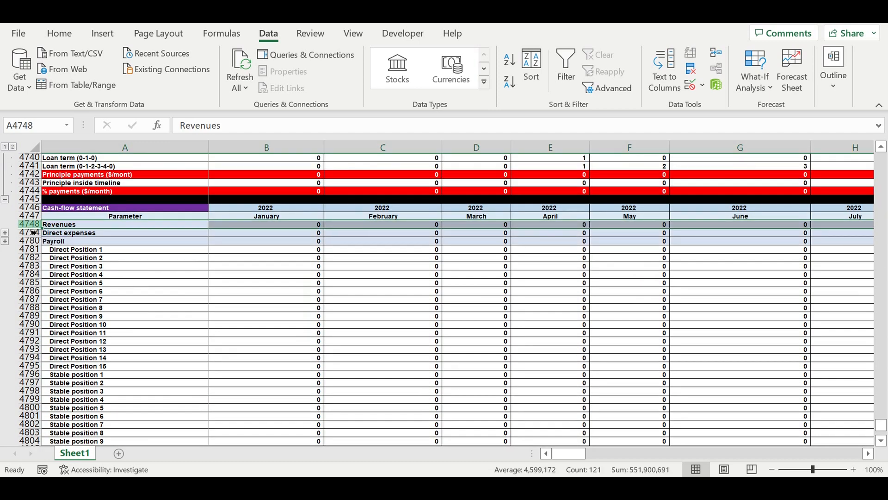
key("ctrl+c")
scroll(132, 296, "down", 16)
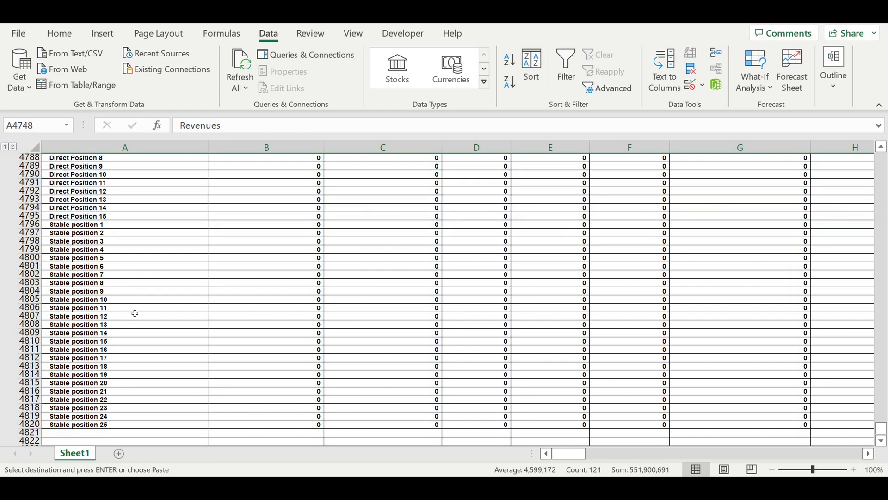
scroll(135, 314, "down", 3)
left_click(77, 358)
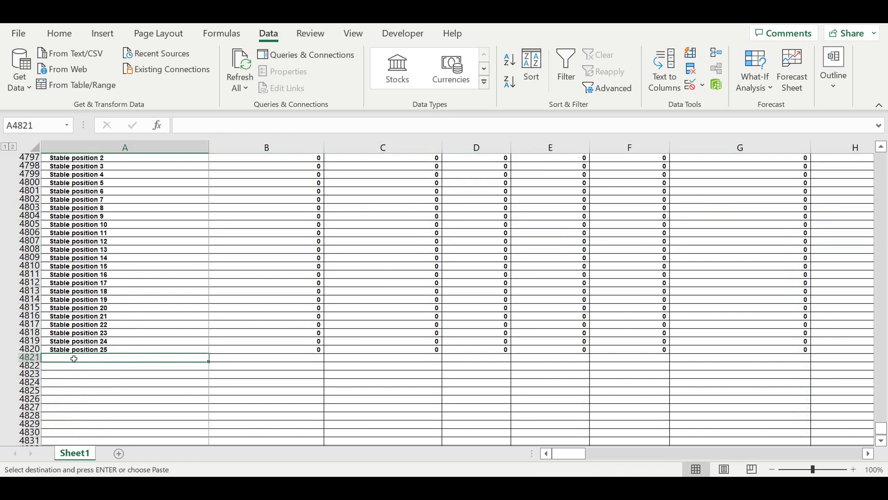
key("ctrl+v")
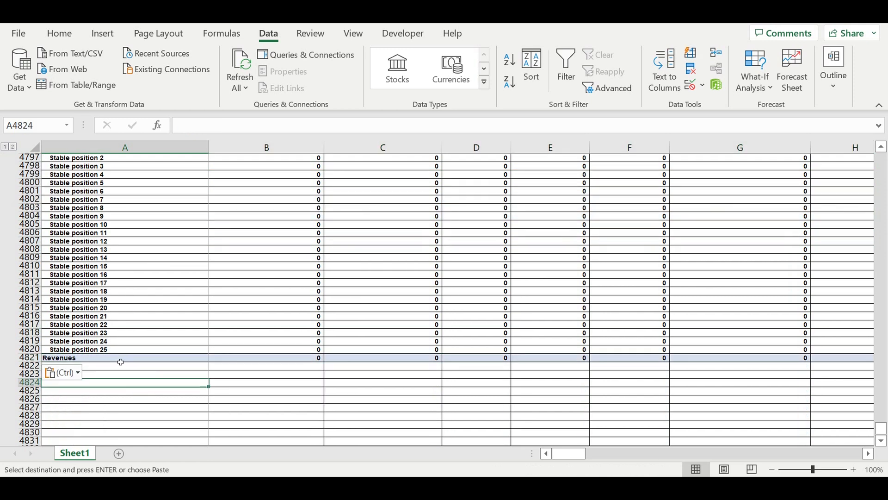
type("Fixed Expens")
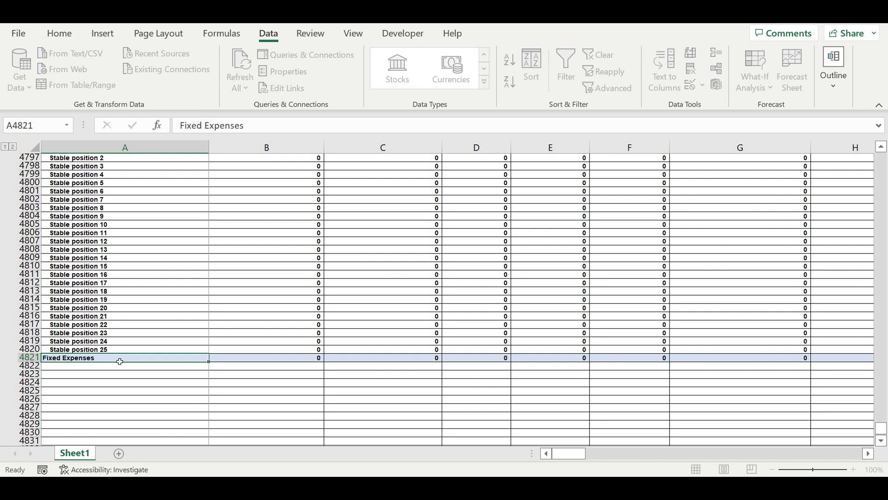
key("Return")
Link A4822 to the Deposit ($/month) label in A43 of Rent expenses and fill it down to A4823.
scroll(113, 361, "up", 7)
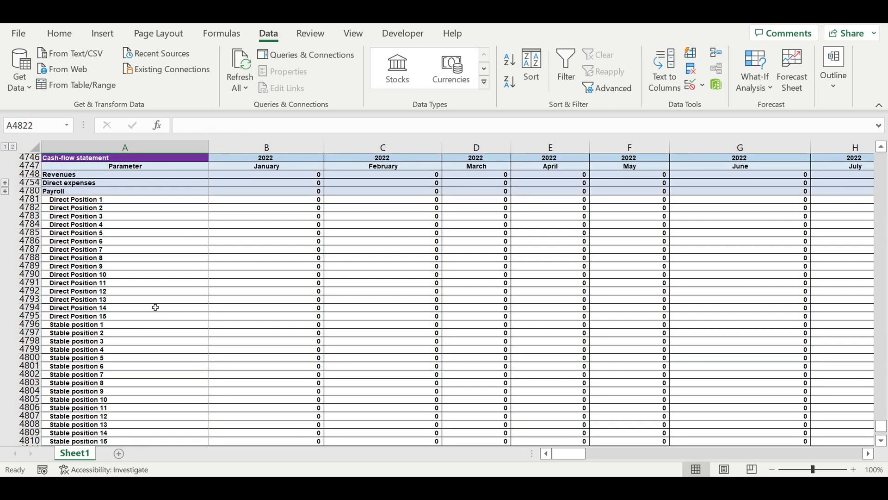
scroll(156, 307, "down", 18)
left_click(131, 345)
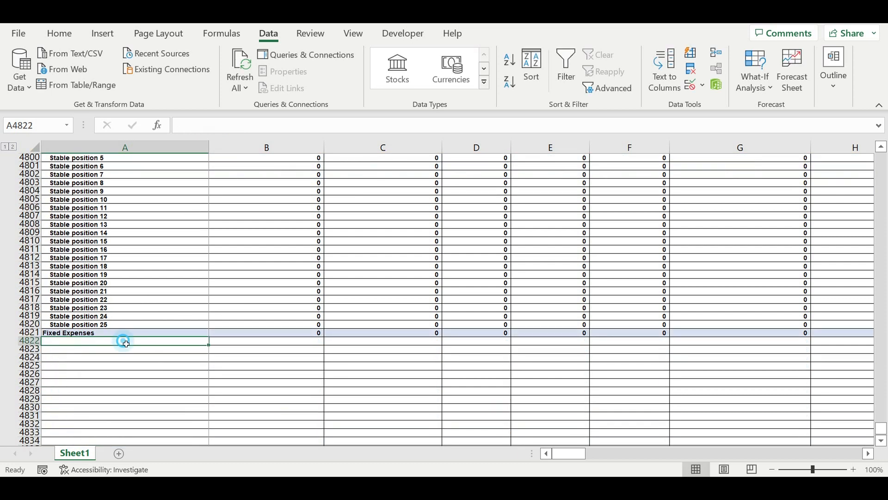
type("=")
left_click_drag(884, 435, 881, 160)
scroll(373, 279, "down", 8)
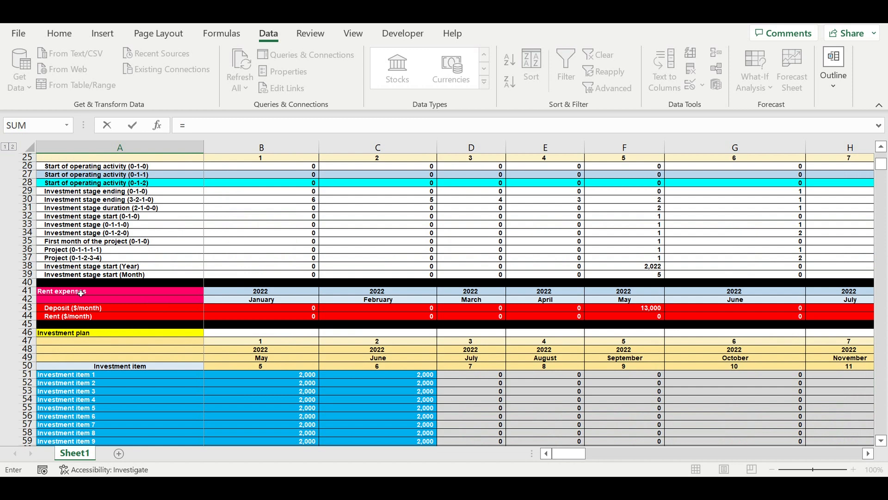
left_click(63, 310)
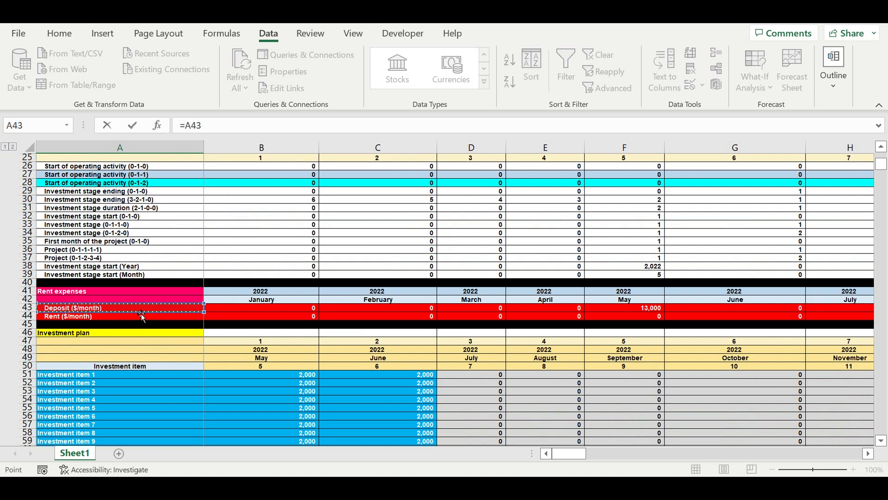
key("Return")
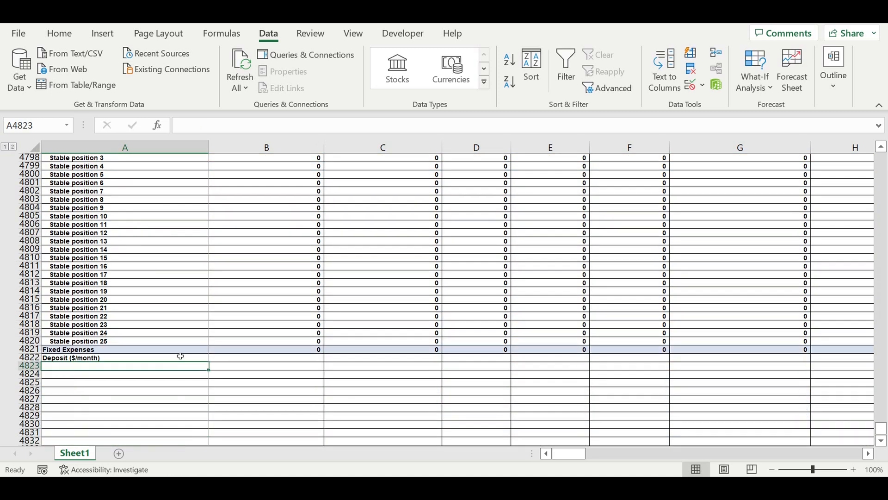
left_click(181, 357)
left_click_drag(208, 362, 199, 374)
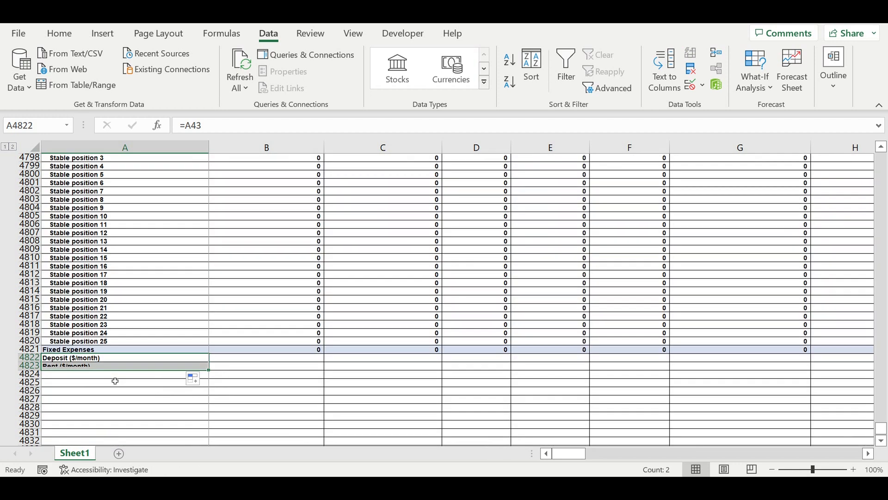
Link A4824 to the ADS item 1 label in A4060 of the red ADS compaign at the start table.
left_click(75, 377)
type("=")
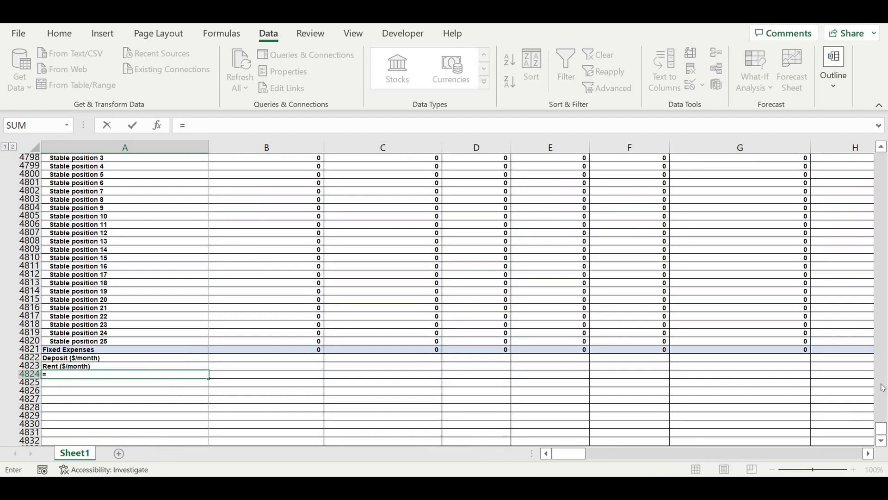
left_click_drag(881, 433, 881, 157)
scroll(248, 324, "down", 10)
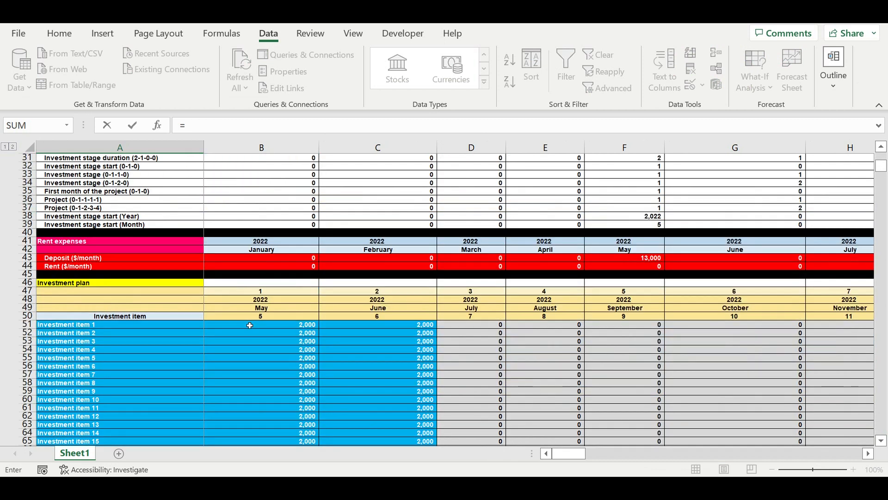
scroll(93, 257, "down", 20)
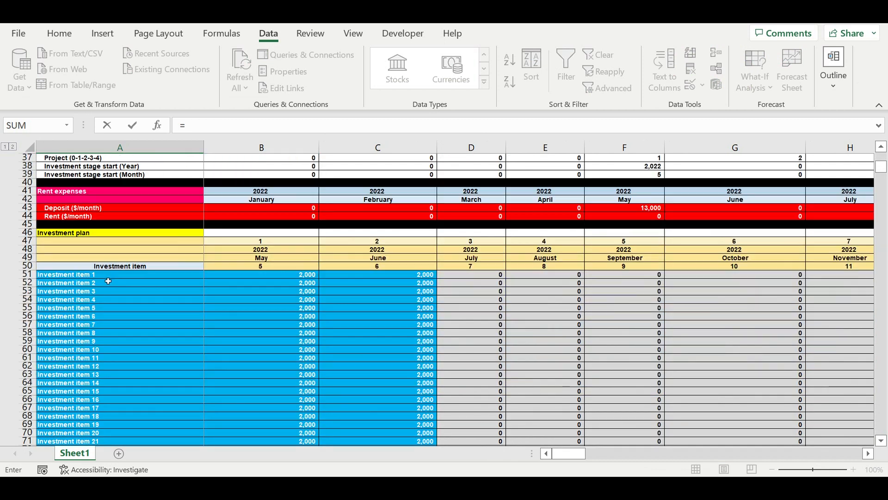
scroll(120, 300, "down", 5)
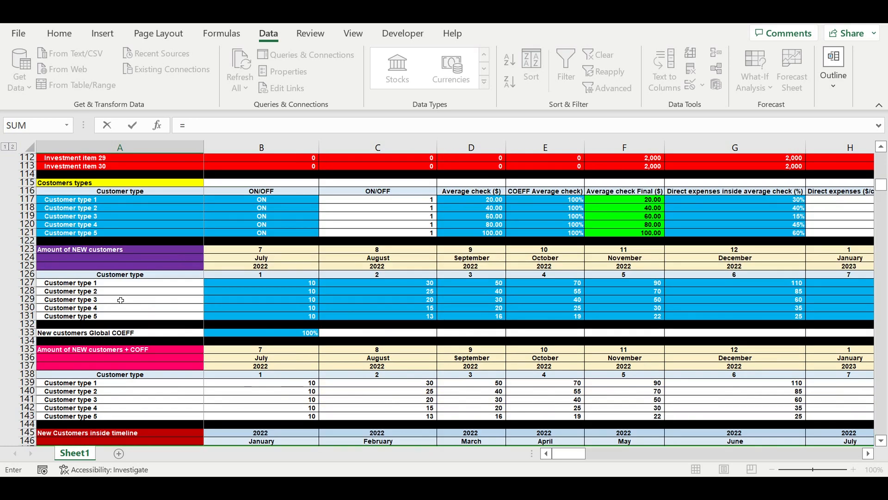
scroll(123, 299, "down", 18)
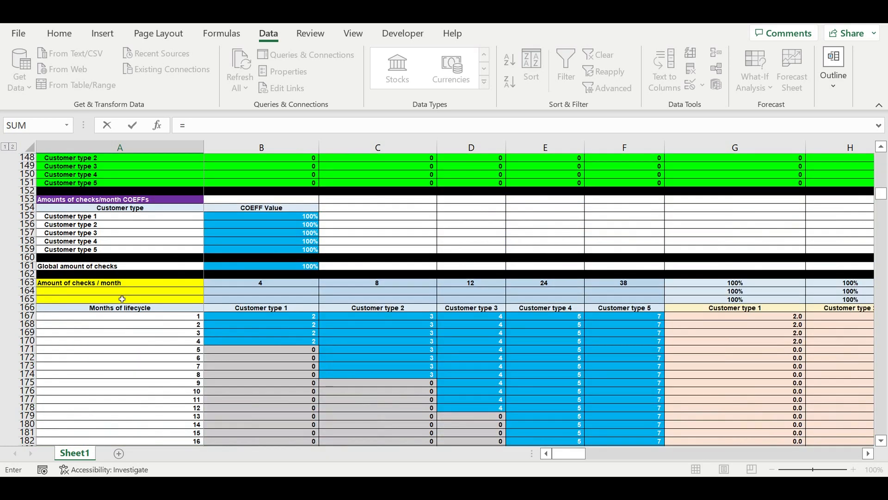
scroll(122, 299, "down", 18)
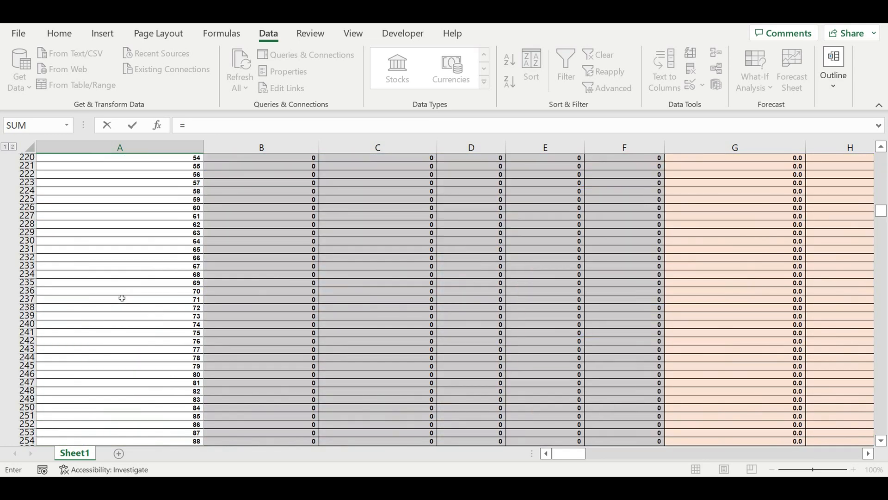
scroll(119, 300, "down", 20)
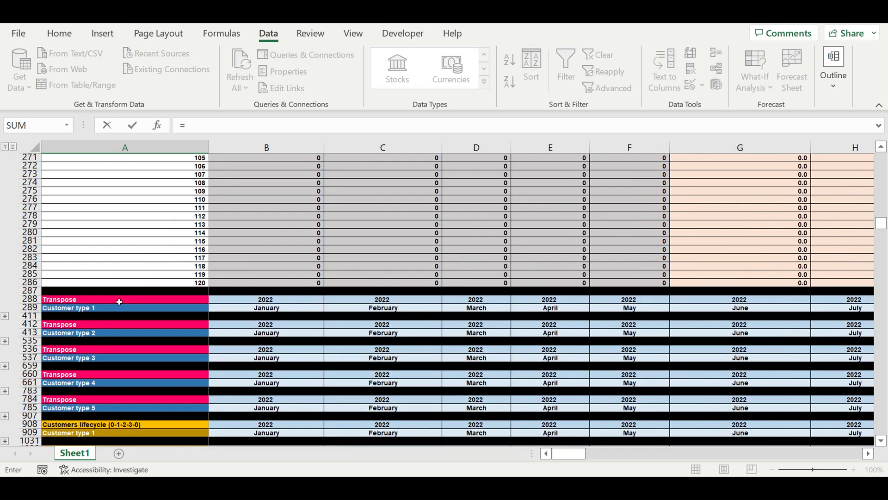
scroll(119, 299, "down", 6)
scroll(119, 299, "down", 6)
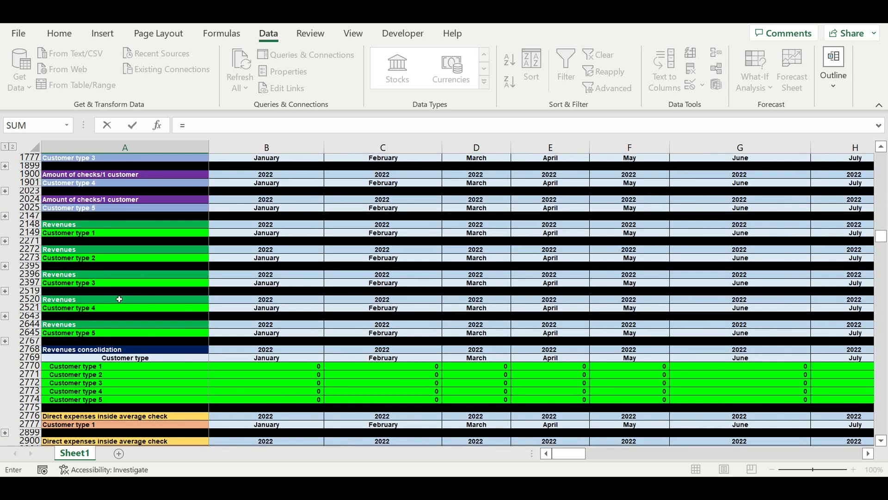
scroll(162, 324, "down", 6)
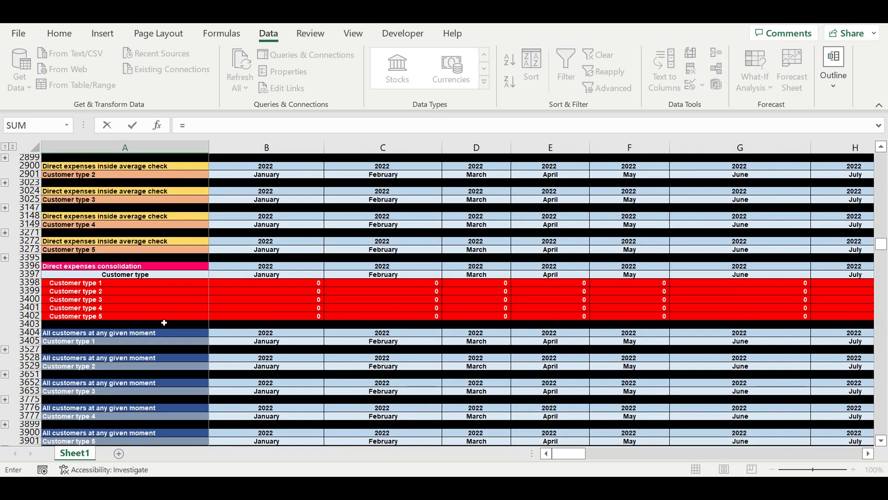
scroll(163, 323, "down", 10)
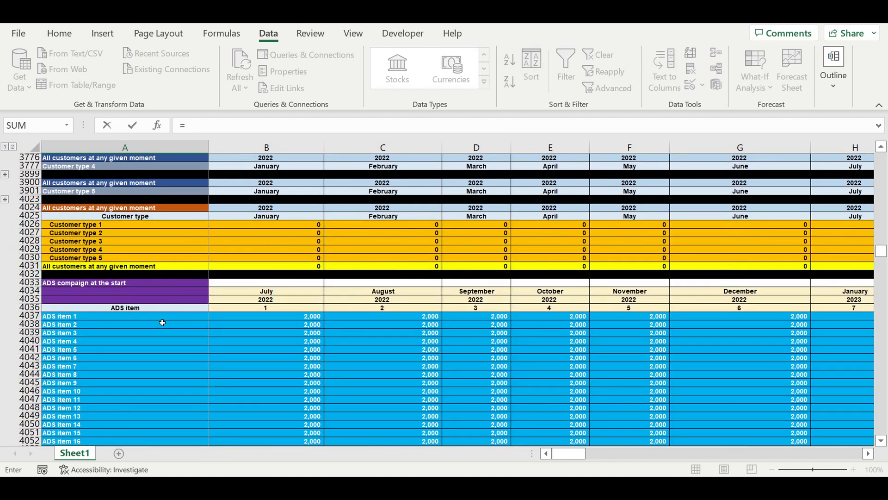
scroll(162, 323, "down", 4)
scroll(159, 325, "down", 7)
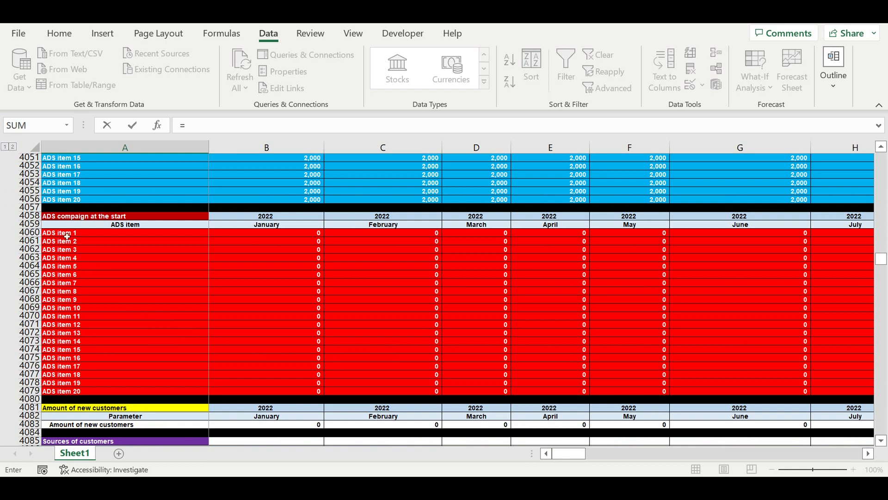
left_click(63, 235)
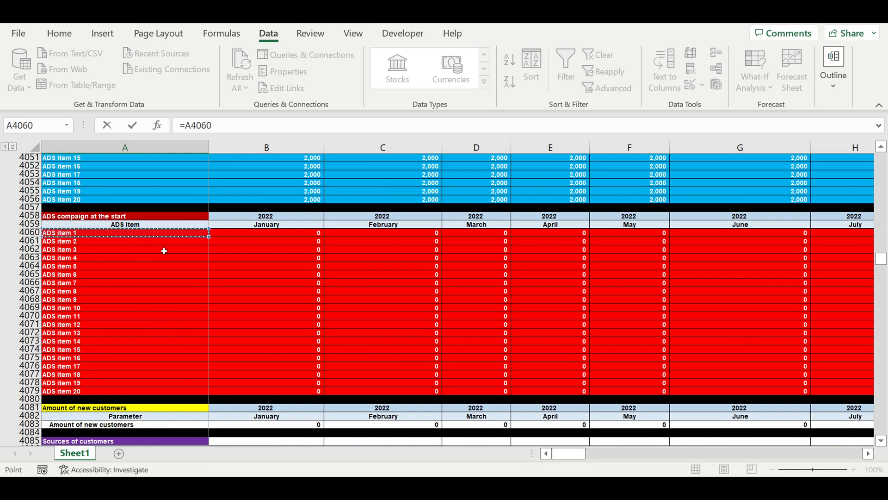
key("Return")
Fill the A4824 label link down through ADS item 20 in A4843 and clear the surplus cells A4844:A4847.
scroll(249, 322, "down", 8)
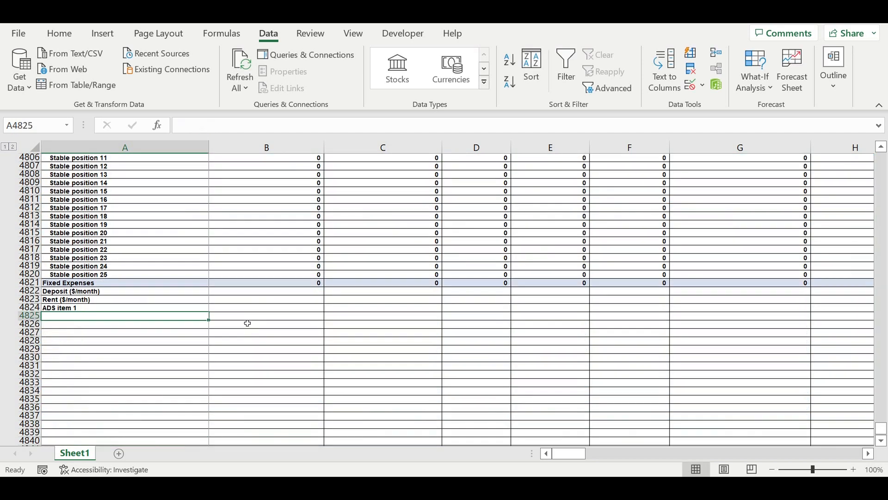
left_click(100, 233)
left_click_drag(208, 237, 192, 421)
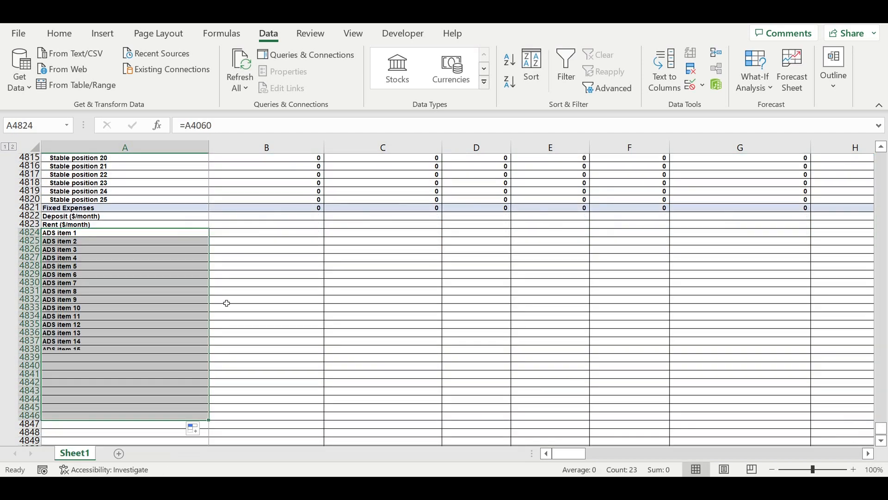
left_click_drag(90, 399, 90, 425)
key("Delete")
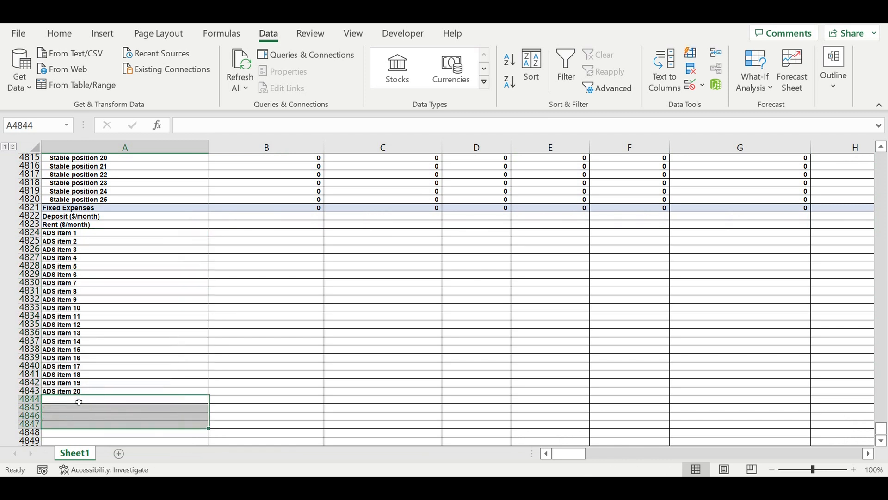
Link A4844 to the Fixed cost item 1 label in A4454 of the Fixed expenses + COEFF ($/month) table.
left_click(77, 401)
type("=")
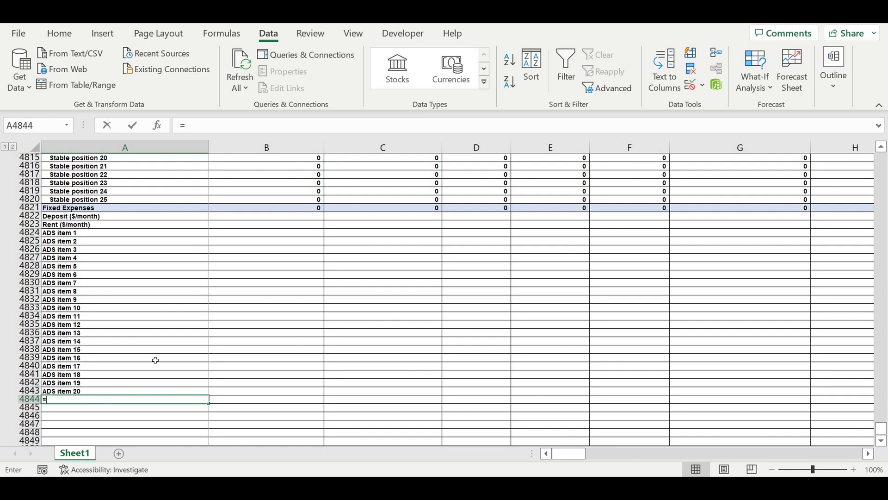
scroll(168, 306, "up", 20)
scroll(168, 291, "up", 20)
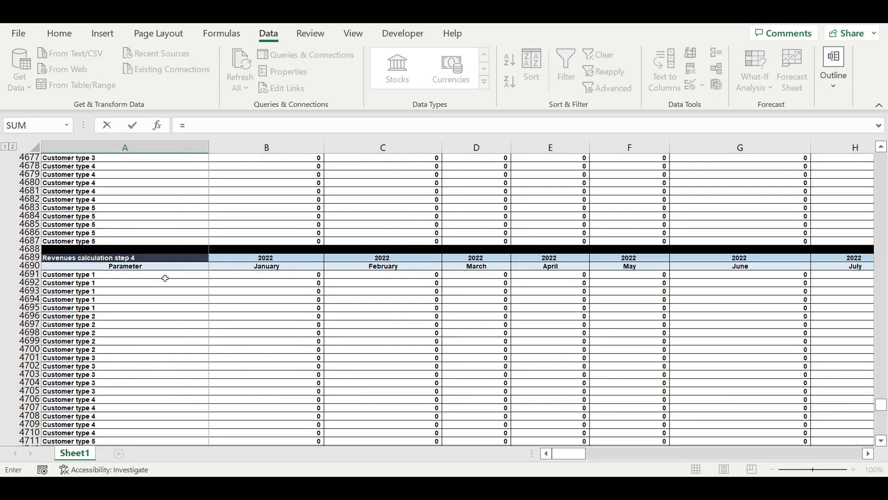
left_click_drag(881, 387, 876, 298)
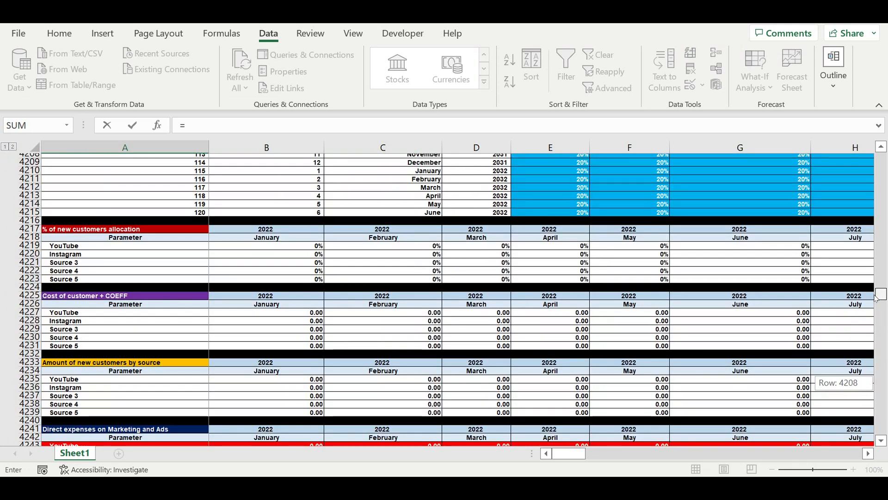
left_click_drag(876, 234, 876, 231)
scroll(495, 315, "down", 18)
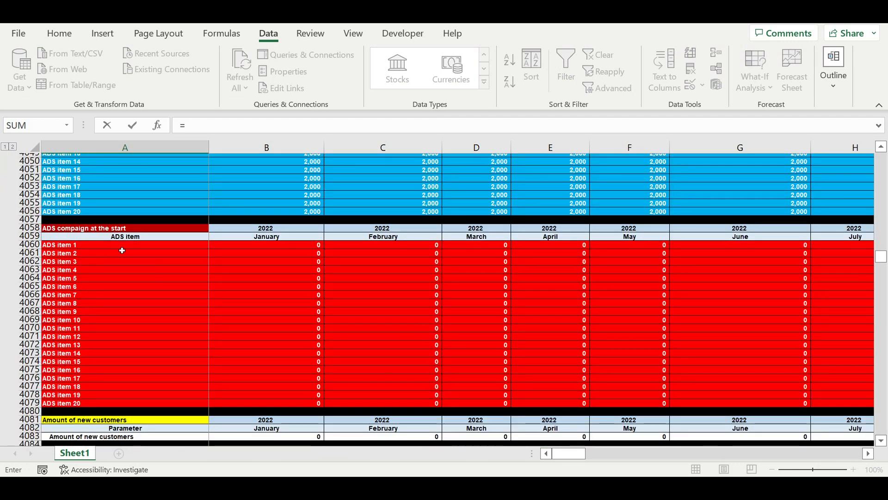
scroll(133, 252, "down", 13)
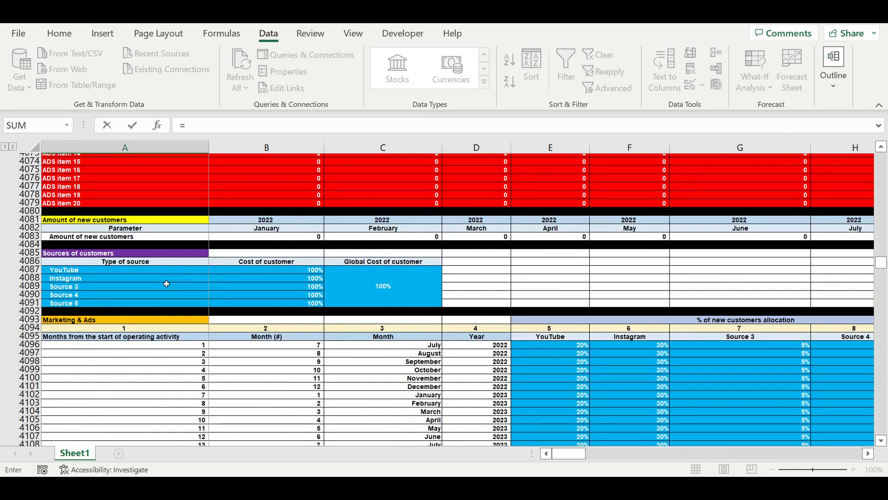
scroll(165, 288, "down", 20)
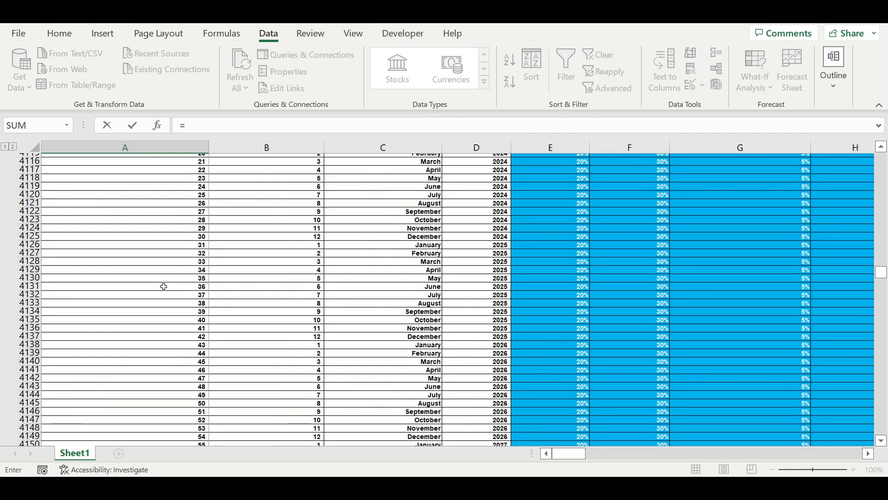
scroll(163, 283, "down", 14)
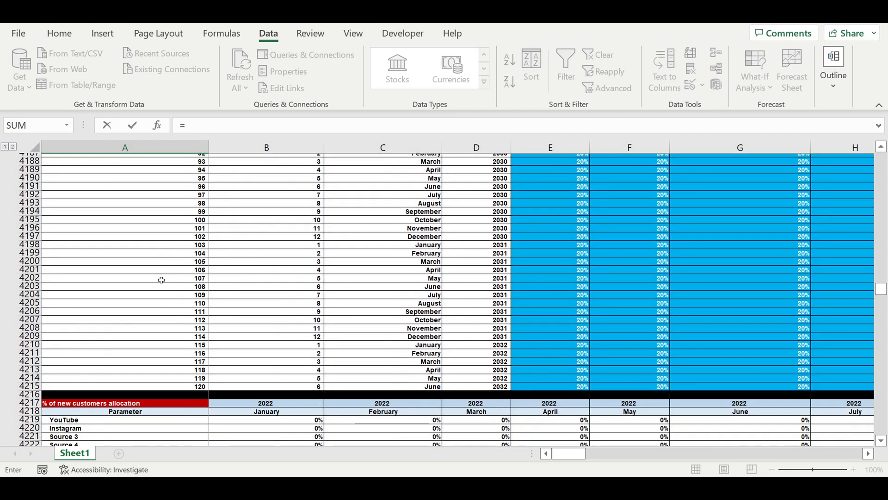
scroll(162, 280, "down", 5)
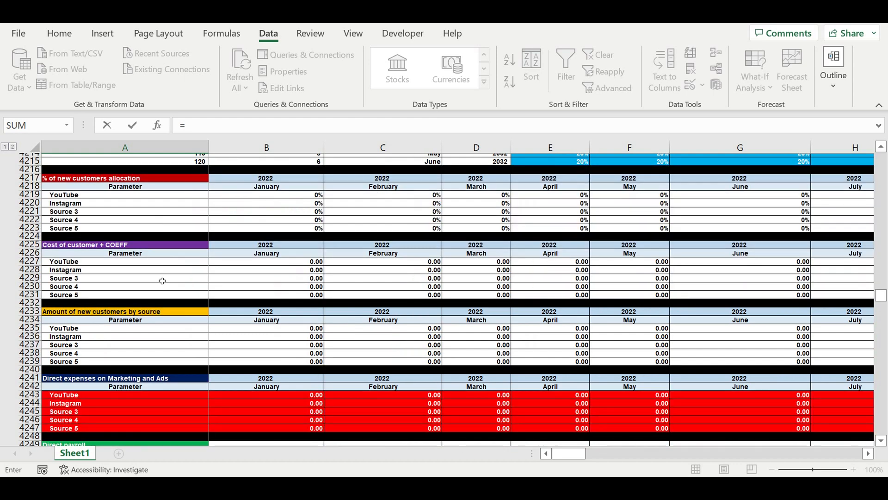
scroll(163, 282, "down", 14)
scroll(163, 283, "down", 10)
scroll(165, 285, "down", 7)
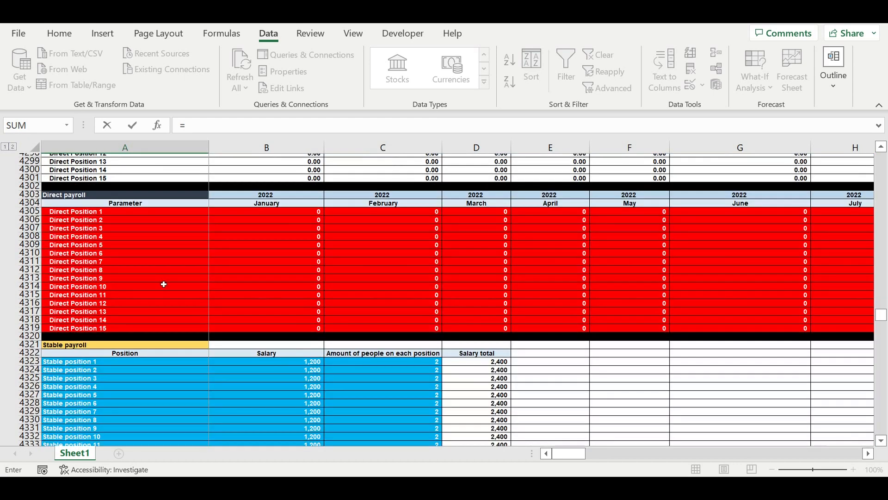
scroll(164, 283, "down", 15)
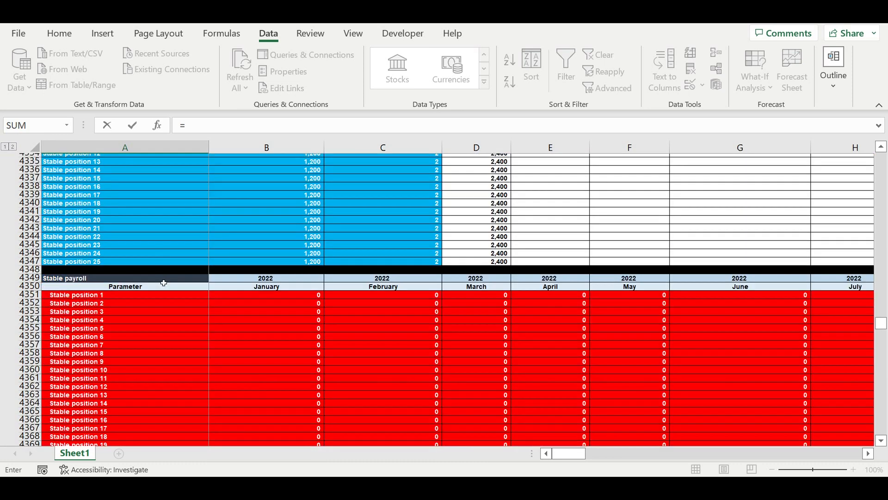
scroll(166, 282, "down", 5)
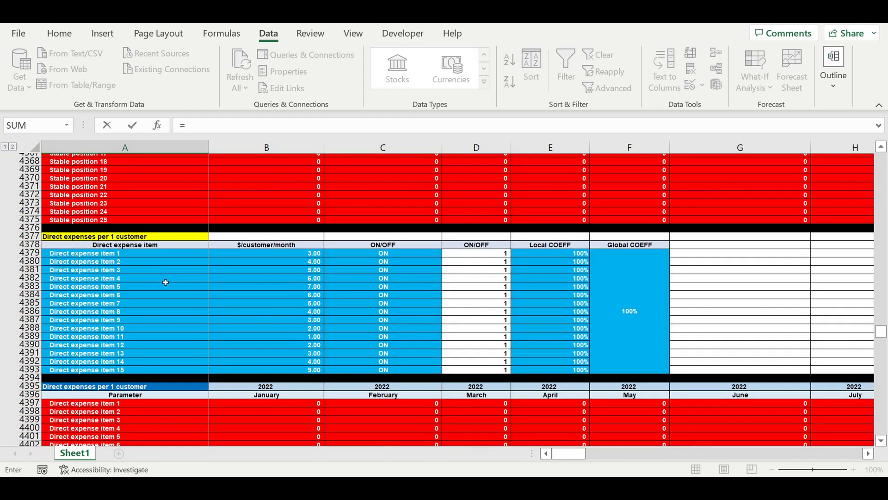
scroll(165, 282, "down", 4)
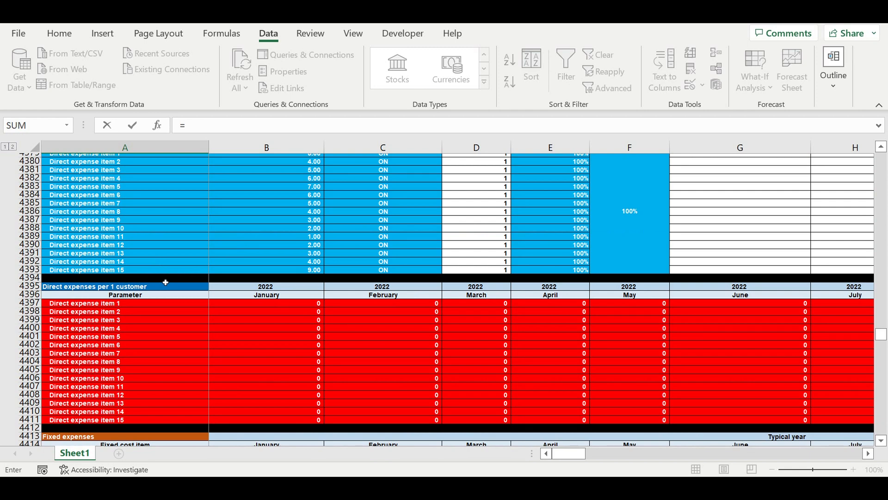
scroll(166, 282, "down", 4)
scroll(166, 283, "down", 8)
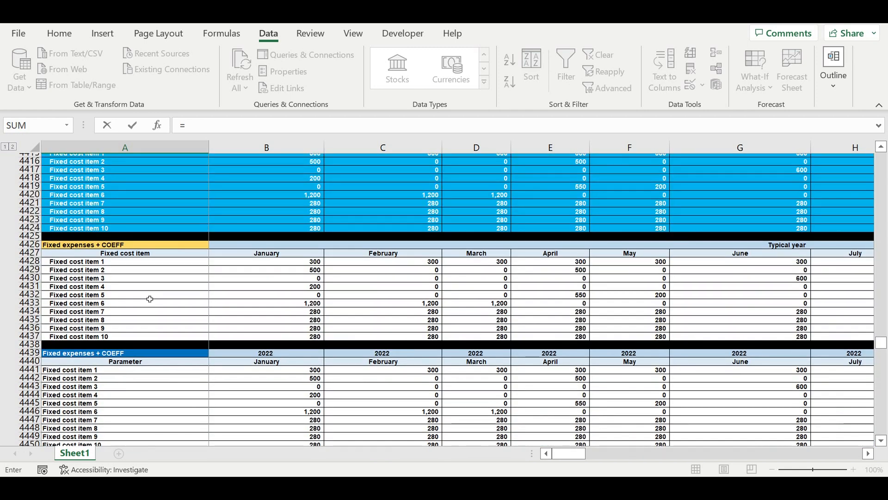
scroll(150, 299, "down", 8)
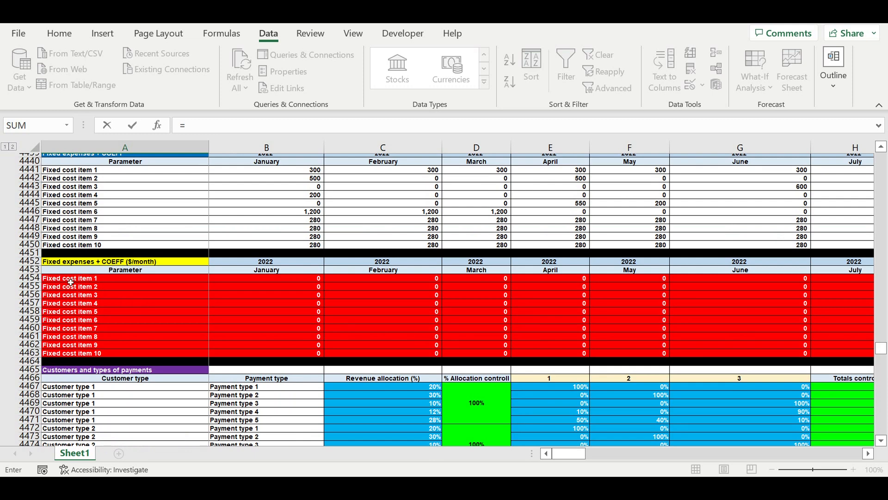
left_click(71, 282)
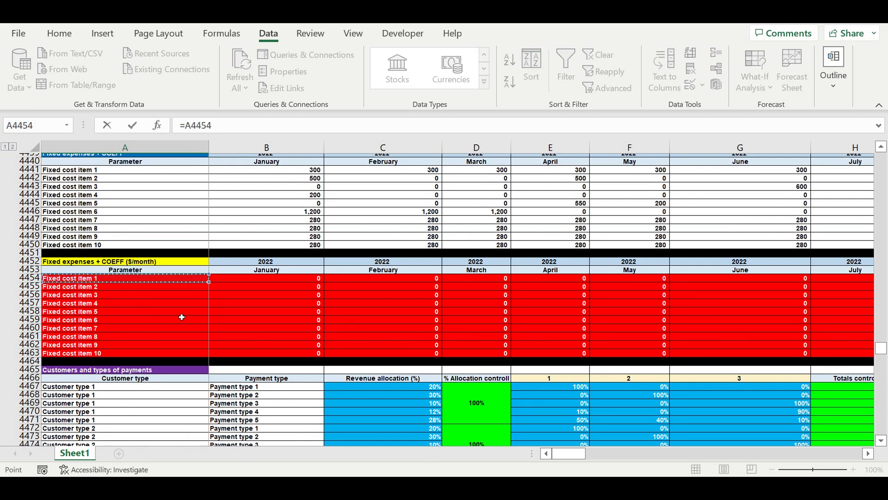
scroll(181, 317, "down", 1)
scroll(181, 322, "down", 20)
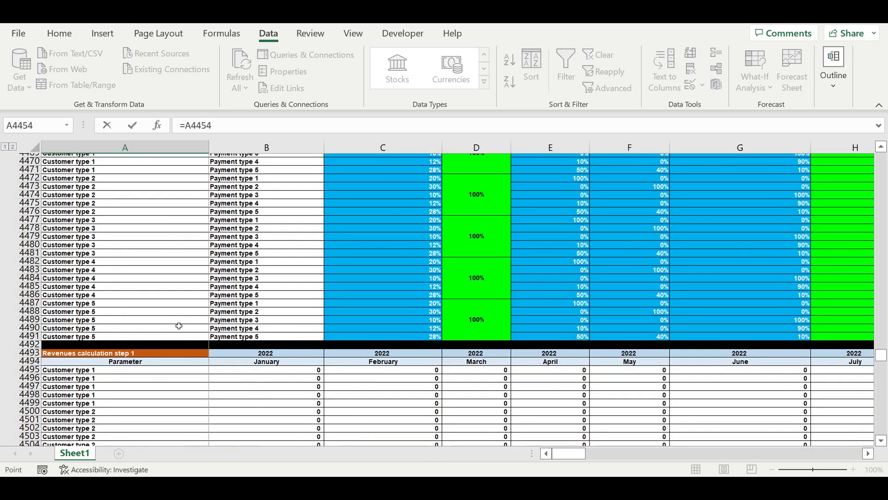
scroll(182, 338, "down", 20)
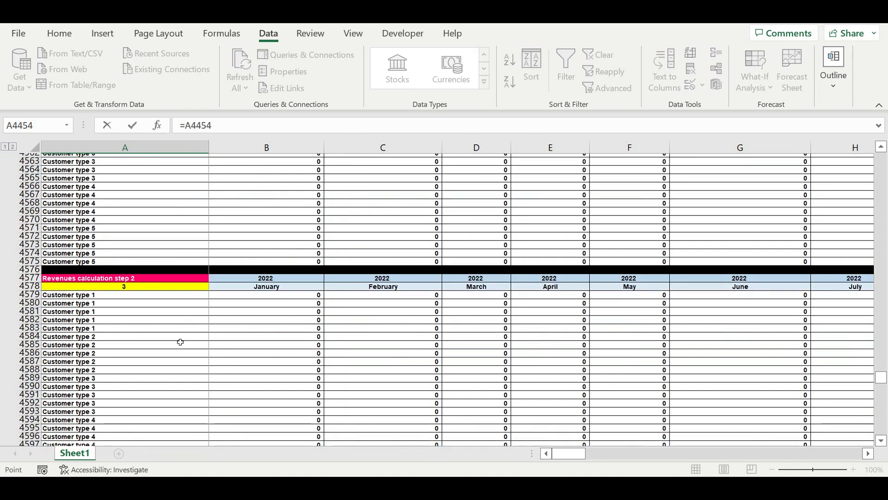
scroll(179, 341, "down", 20)
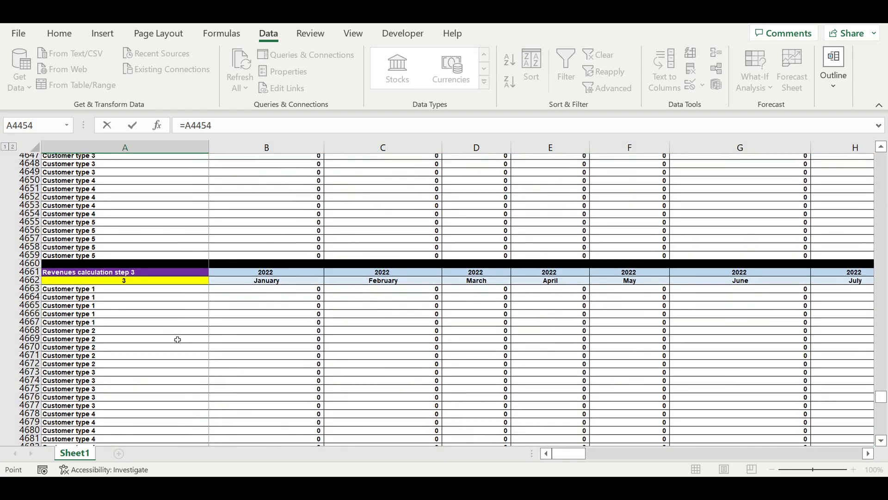
scroll(180, 339, "down", 3)
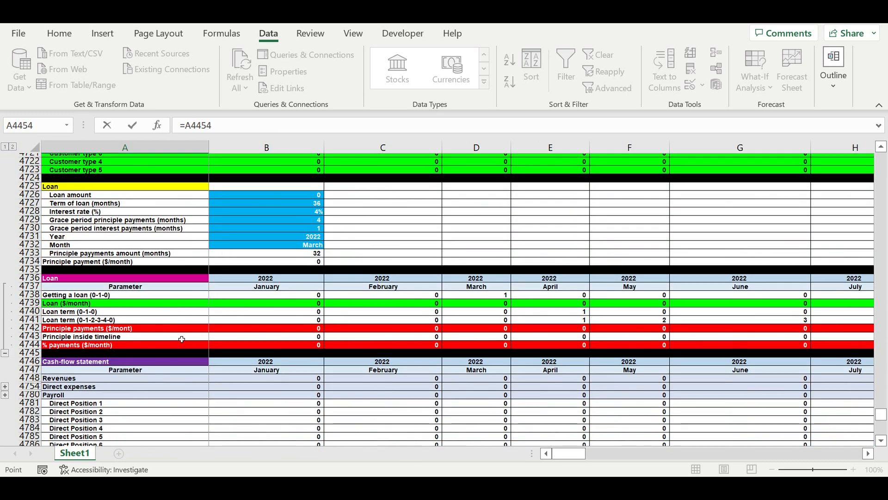
key("Return")
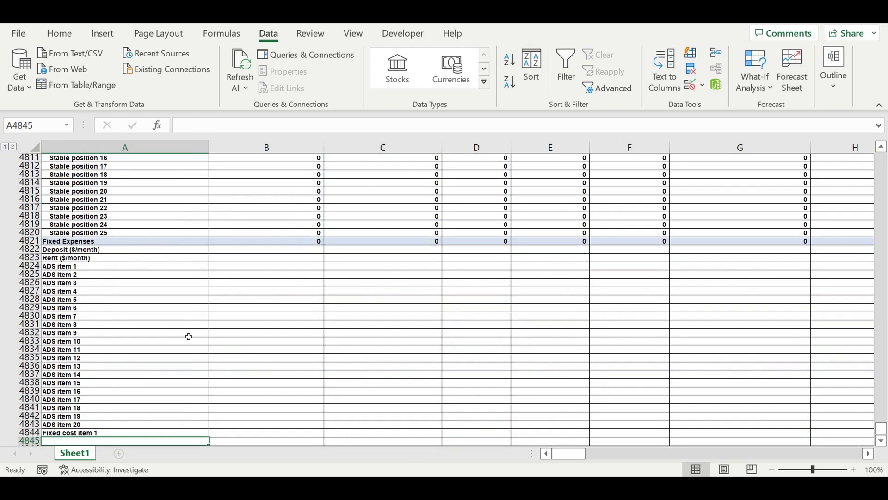
Fill the A4844 label link down through Fixed cost item 10 in A4853 and clear the surplus cells A4854:A4865.
scroll(189, 336, "down", 6)
left_click(128, 281)
left_click_drag(213, 290, 218, 407)
left_click_drag(100, 369, 107, 428)
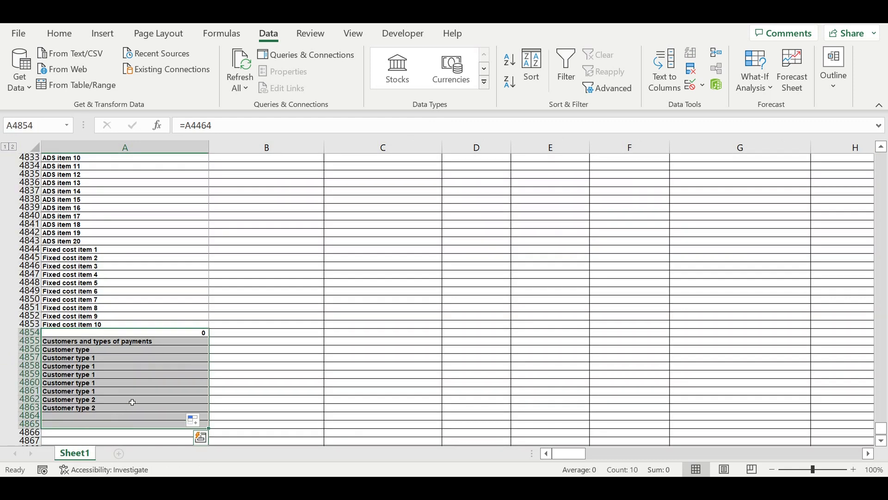
key("Delete")
left_click(143, 375)
scroll(174, 361, "up", 6)
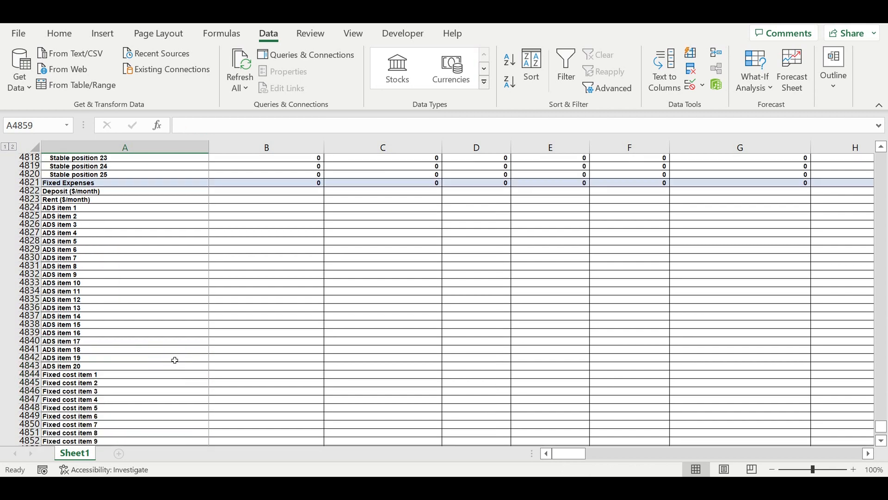
scroll(173, 345, "down", 6)
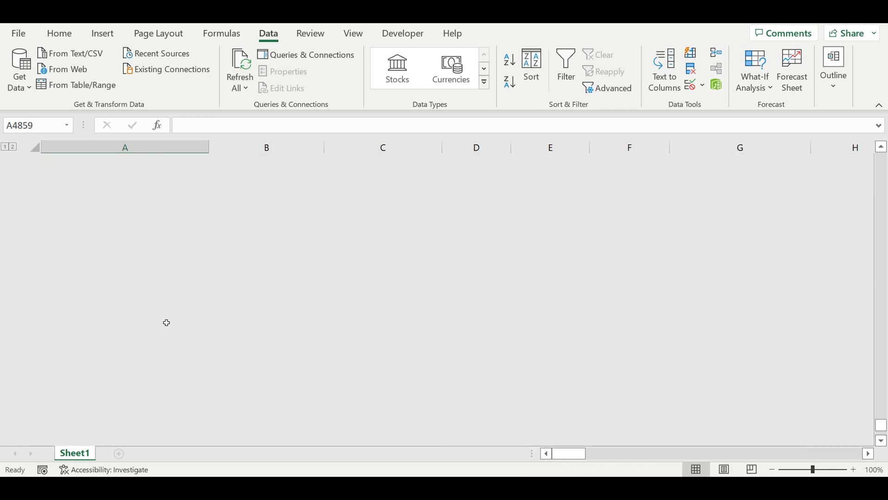
Trace the dependents of the January Deposit ($/month) cell B43 in the Rent expenses table.
left_click_drag(881, 428, 887, 81)
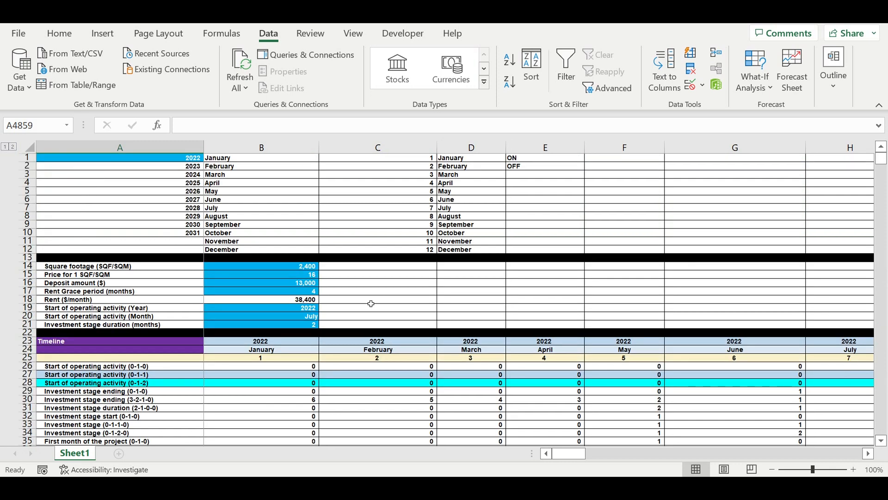
scroll(371, 304, "down", 8)
left_click(302, 309)
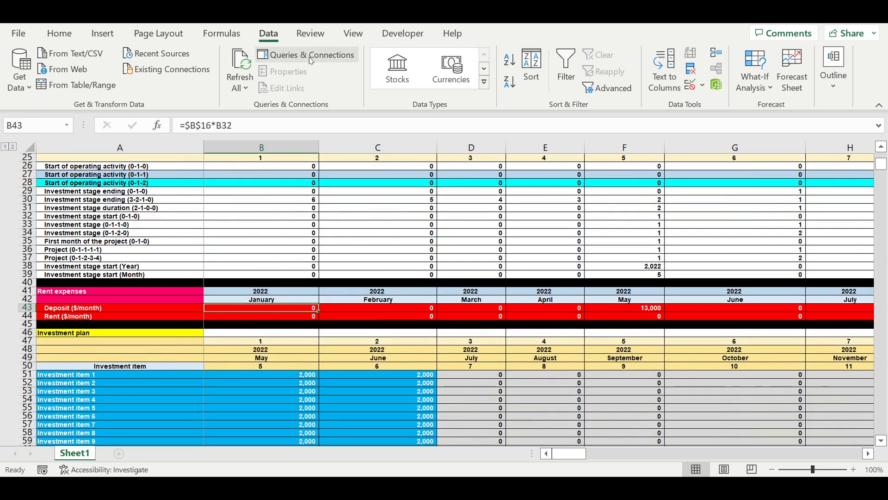
left_click(218, 33)
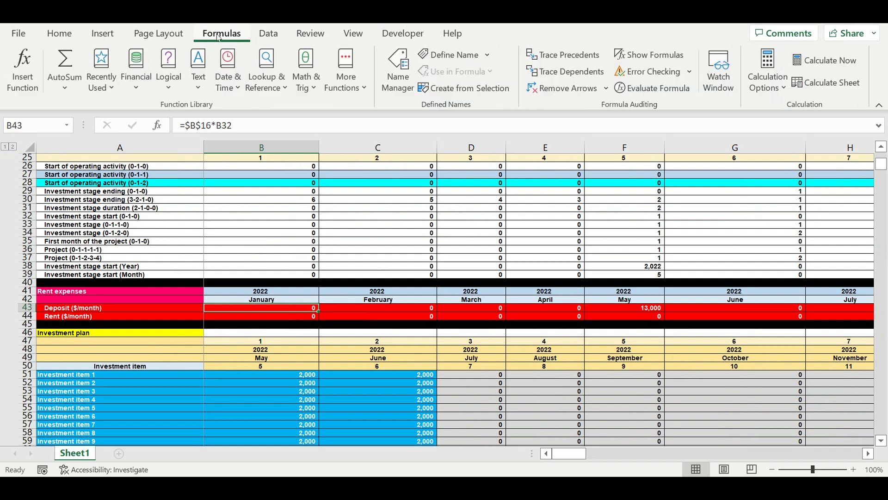
left_click(563, 74)
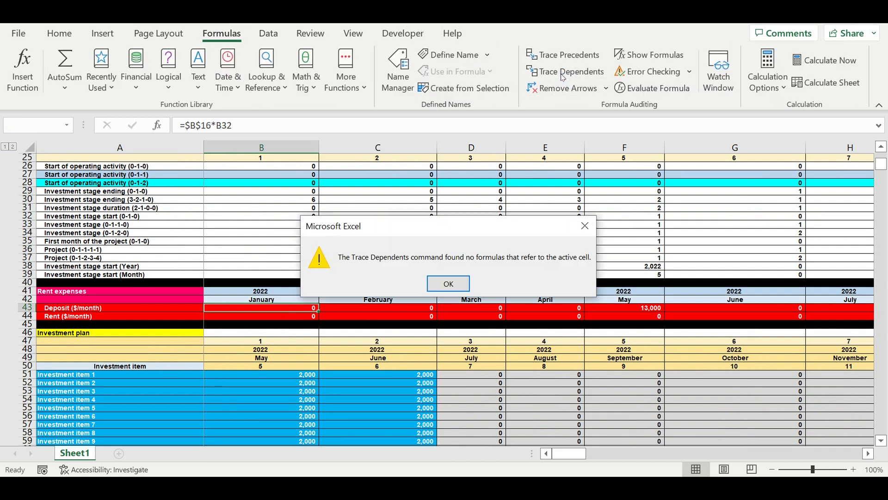
left_click(450, 285)
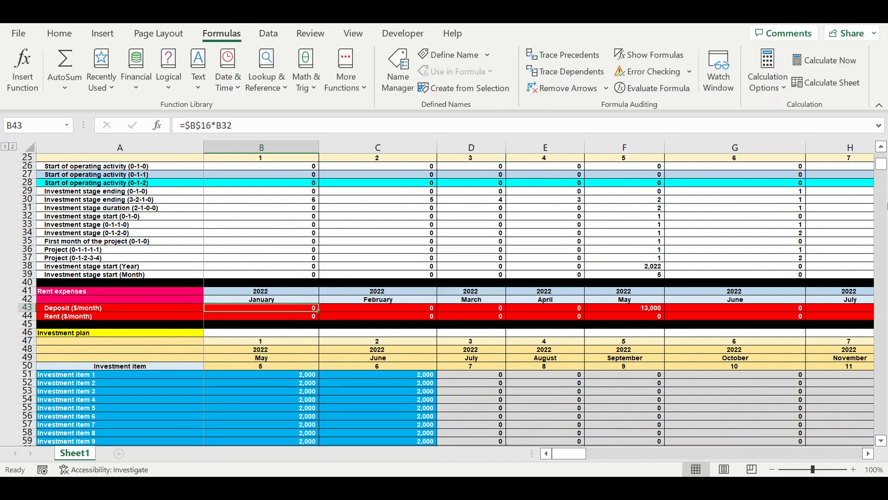
Fill the fixed expense label links A4822:A4853 of the cash-flow statement across into column B.
left_click_drag(885, 167, 885, 296)
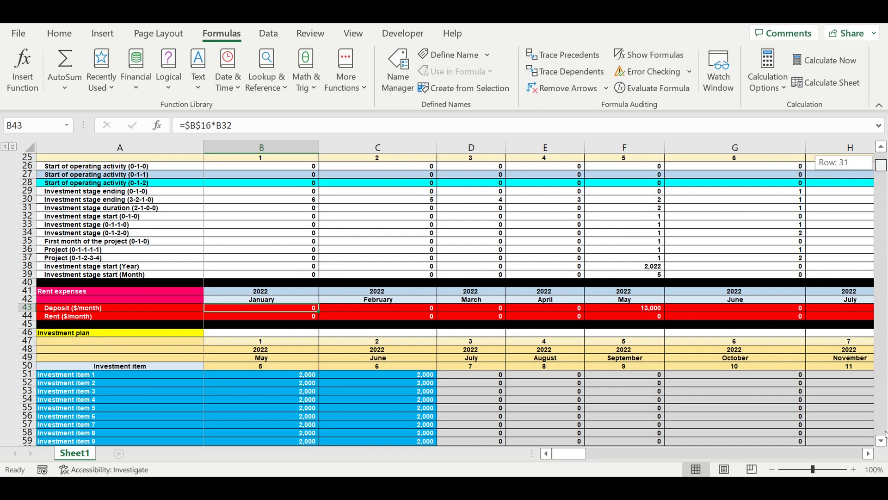
left_click_drag(885, 434, 852, 424)
scroll(181, 269, "up", 6)
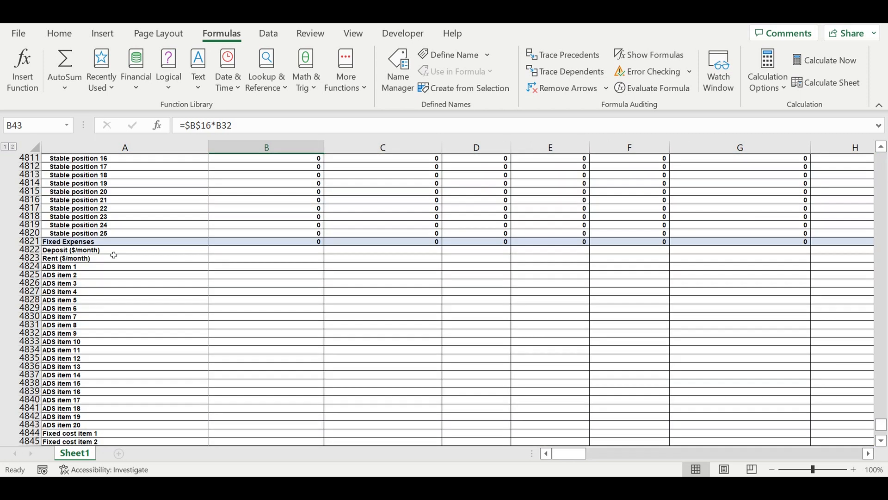
left_click_drag(99, 252, 139, 394)
left_click_drag(213, 401, 317, 375)
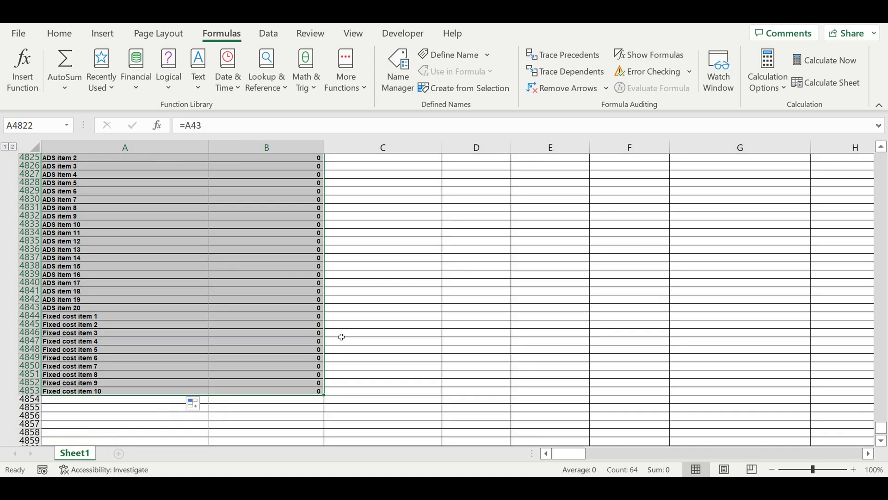
Extend the January Fixed Expenses total in B4821 to =SUM(B4822:B4853).
scroll(332, 308, "up", 5)
left_click(307, 252)
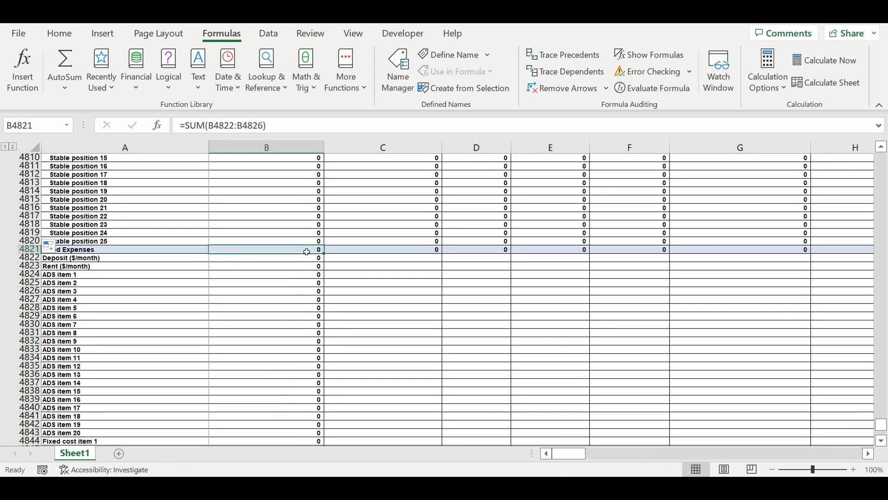
left_click(307, 122)
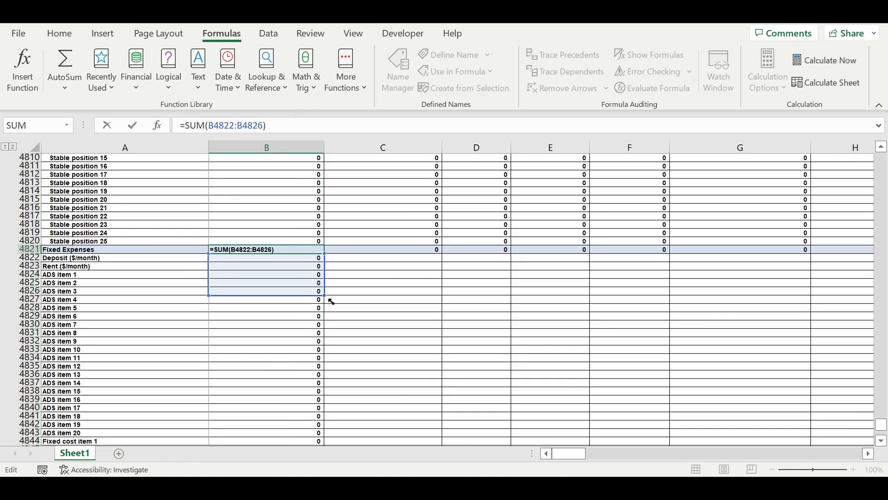
left_click_drag(309, 432, 321, 416)
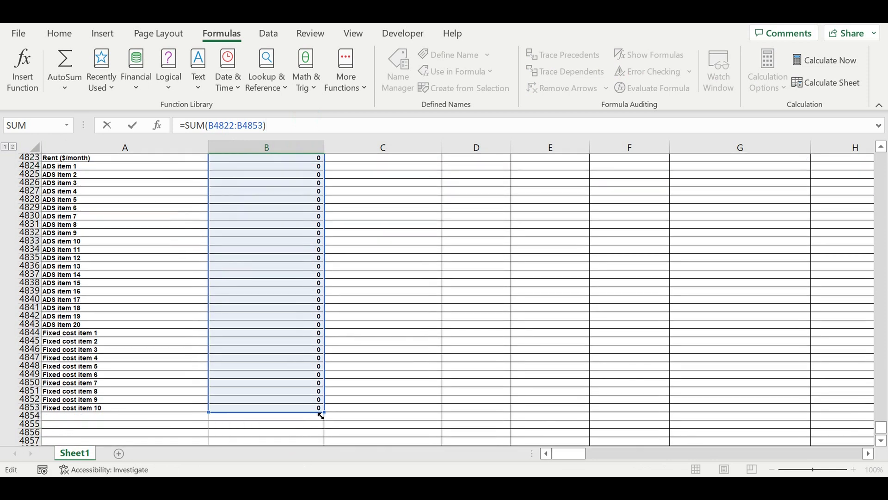
key("Return")
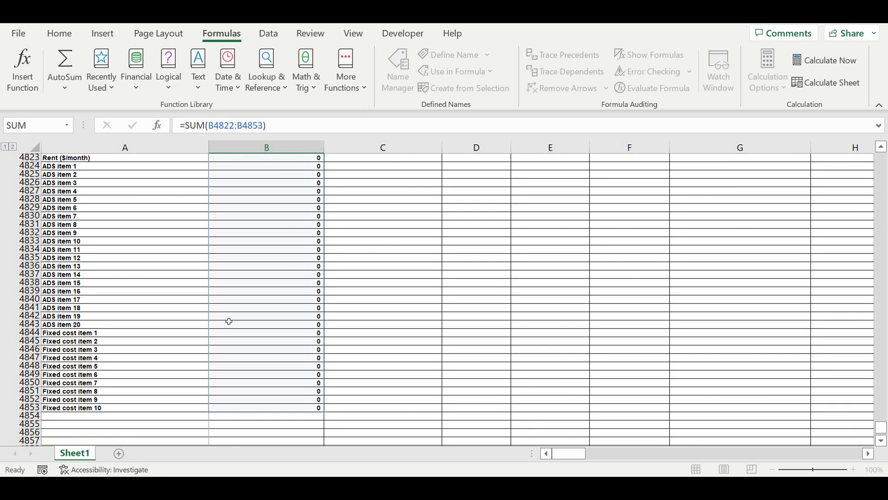
scroll(253, 305, "up", 14)
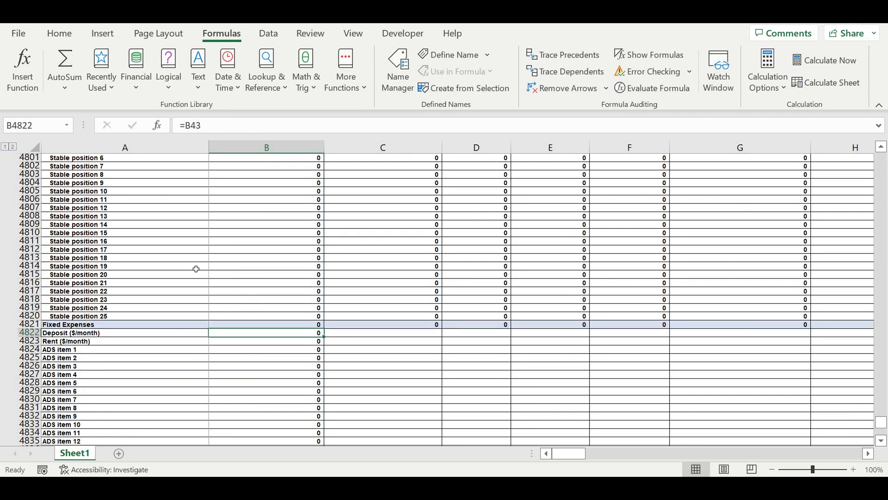
scroll(75, 234, "up", 3)
left_click_drag(34, 245, 25, 341)
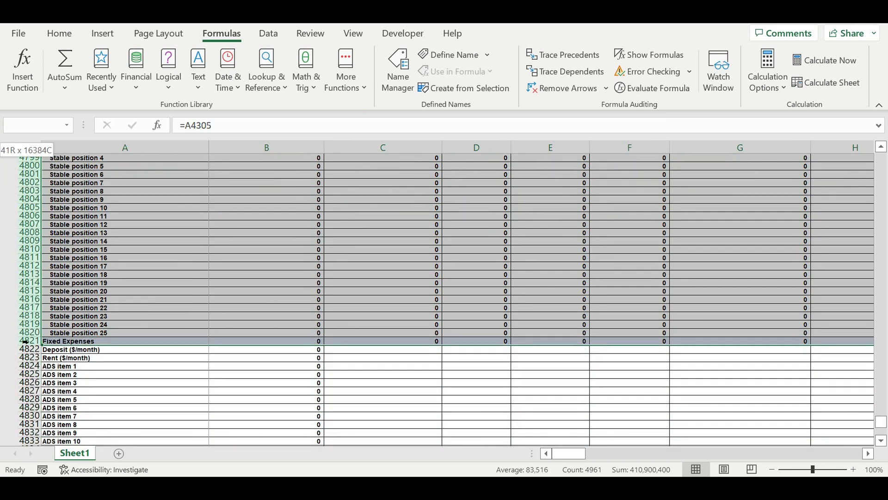
left_click(27, 333)
scroll(71, 267, "up", 5)
scroll(40, 241, "up", 3)
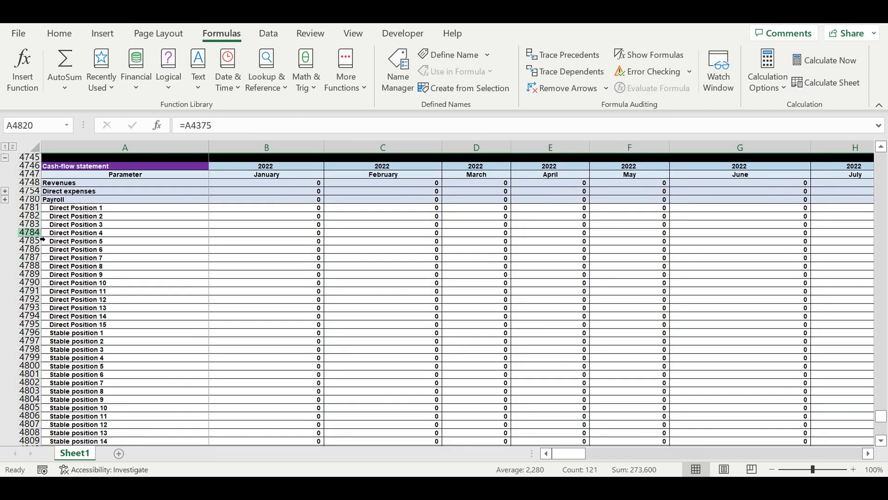
Group the Payroll position rows 4781 to 4820 of the cash-flow statement and collapse the group.
left_click_drag(40, 208, 16, 335)
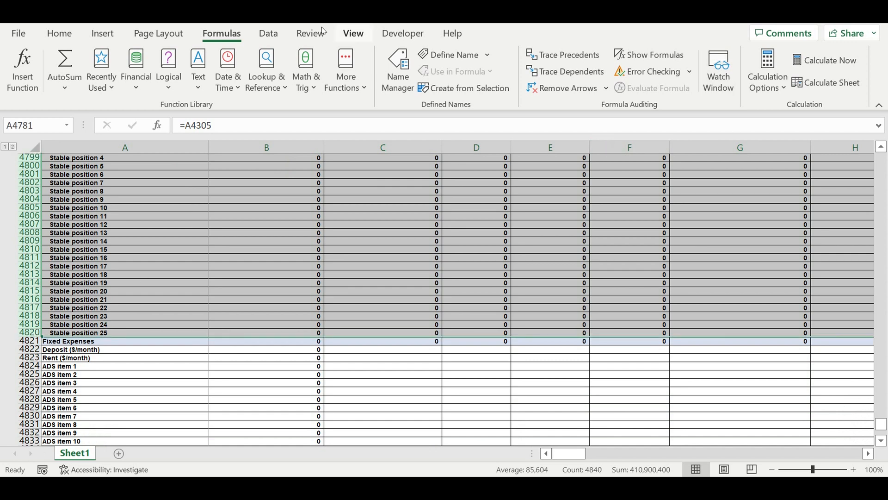
left_click(266, 35)
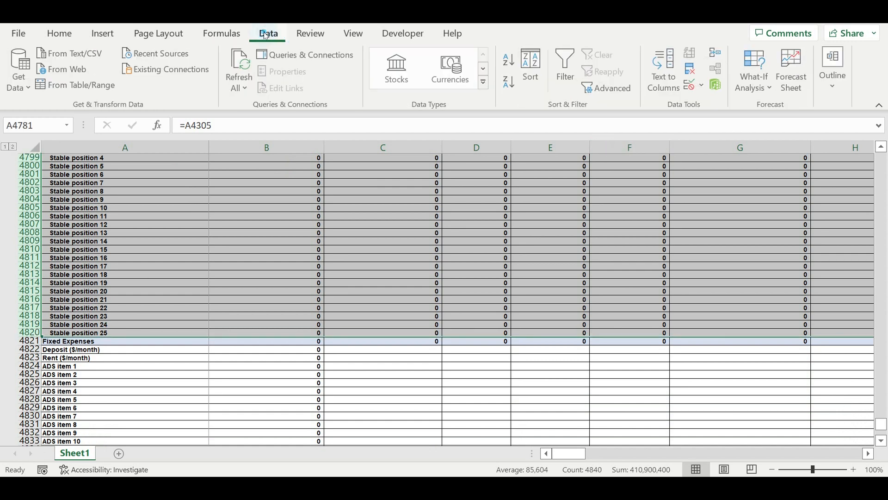
left_click(836, 86)
left_click(733, 149)
left_click(750, 172)
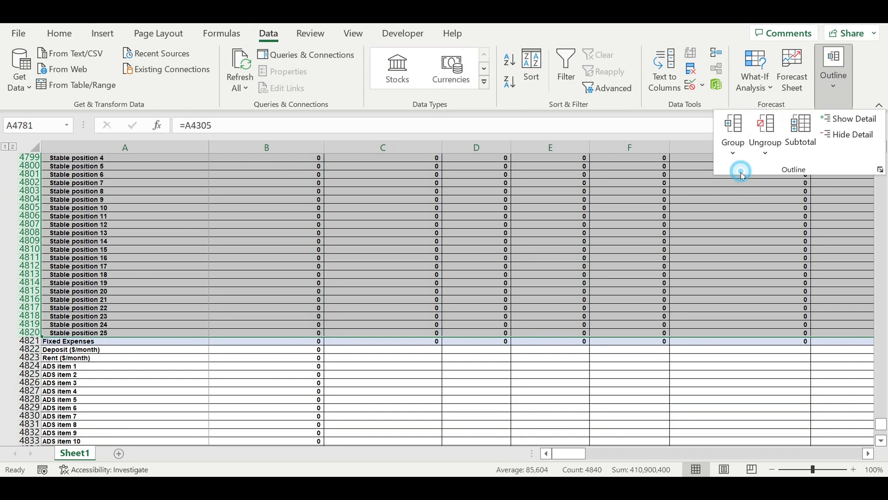
left_click(200, 253)
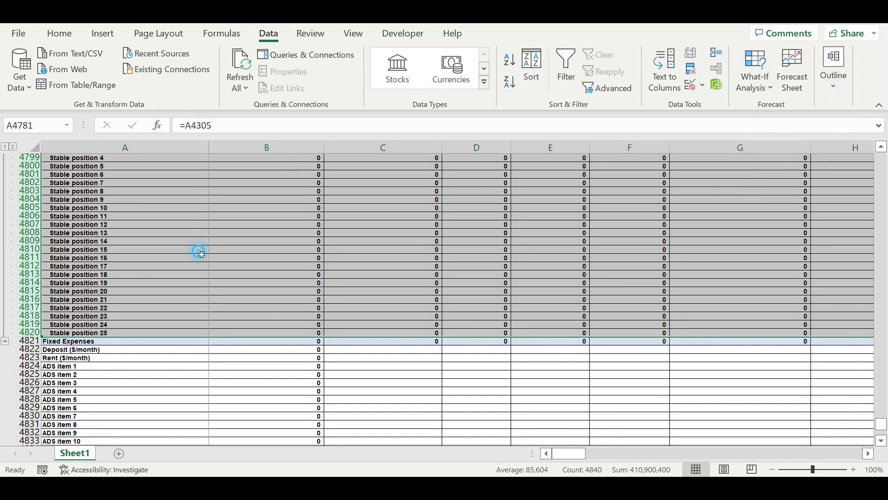
left_click(6, 343)
left_click(175, 285)
scroll(222, 285, "up", 4)
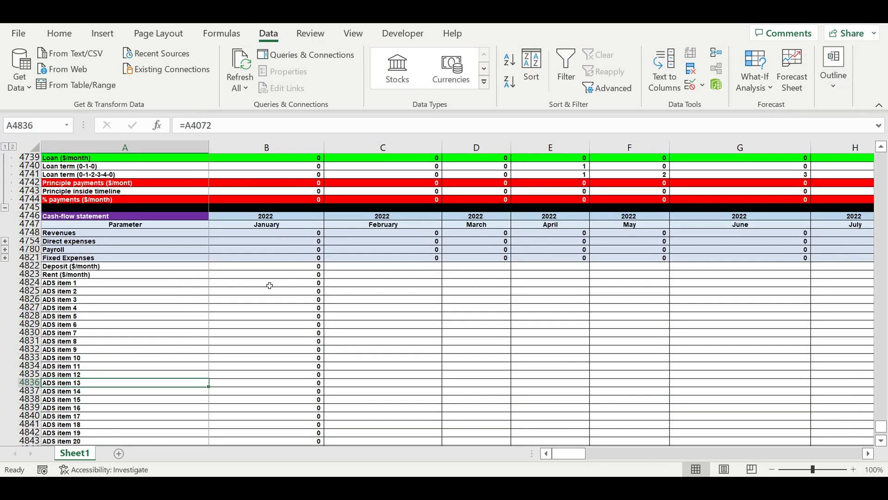
scroll(289, 310, "down", 2)
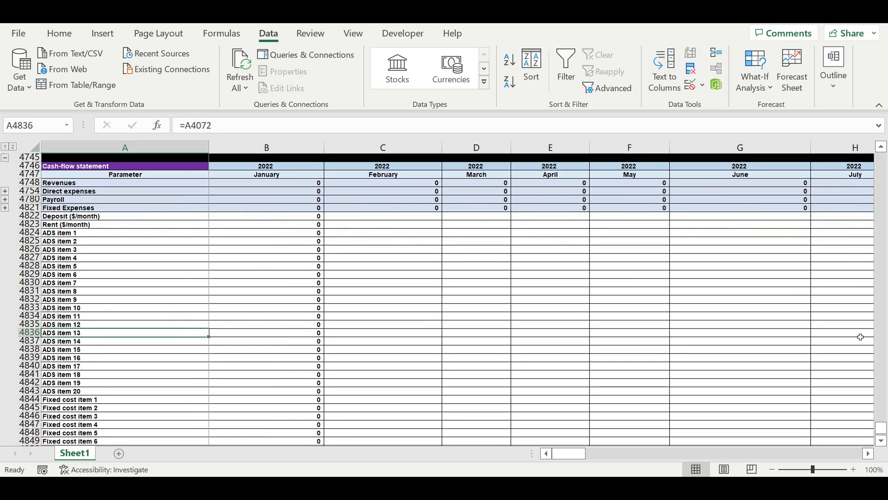
Select the January Deposit ($/month) cell B43 in the Rent expenses table for tracing its dependents.
left_click_drag(884, 430, 885, 177)
left_click_drag(881, 413, 882, 51)
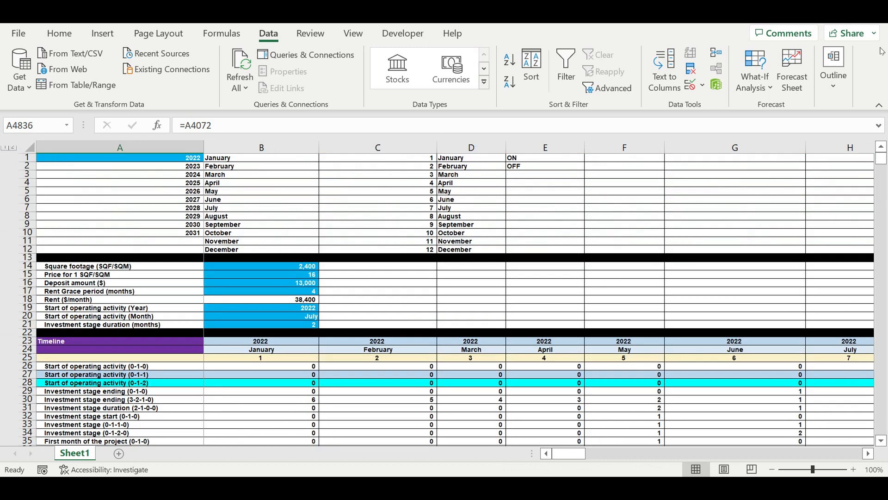
scroll(430, 224, "down", 7)
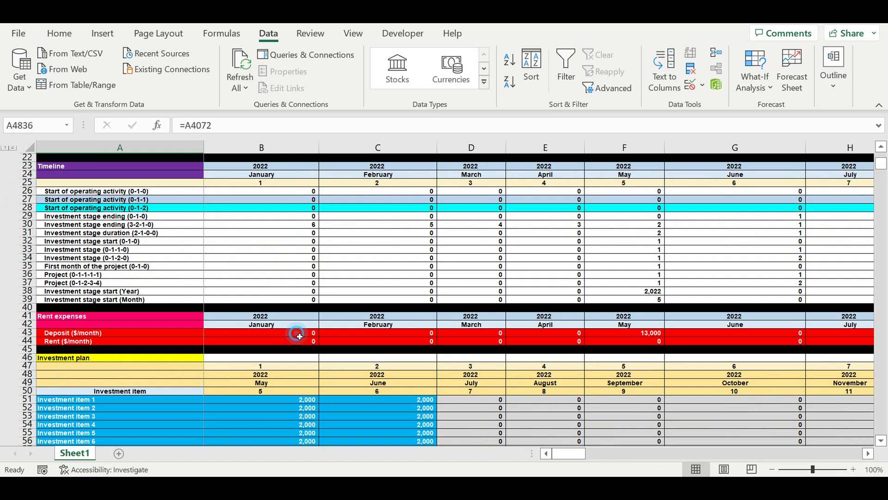
left_click(300, 336)
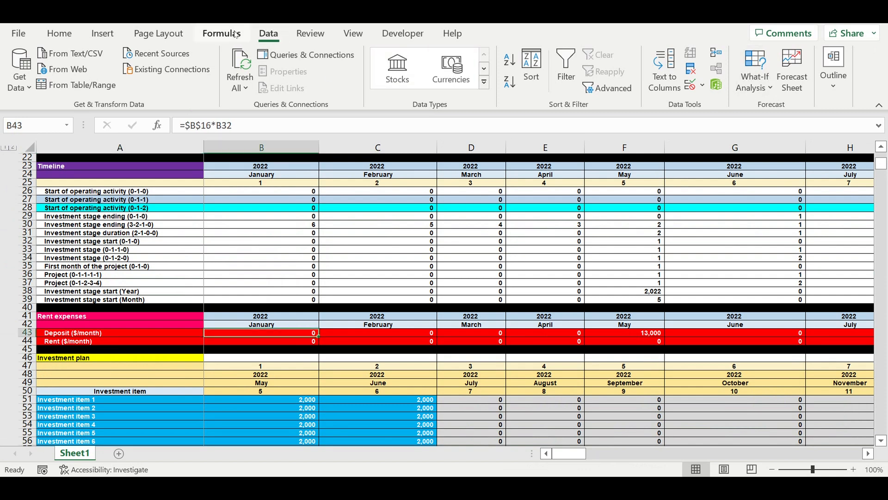
Trace the dependents of the January Deposit cell B43 and Rent cell B44 in turn, clearing the tracer arrows each time.
left_click(235, 35)
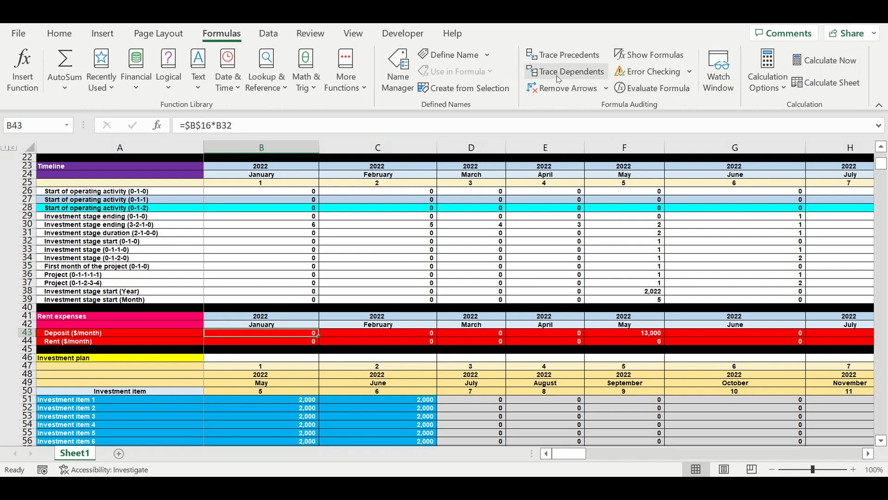
left_click(558, 78)
left_click(554, 89)
left_click(299, 344)
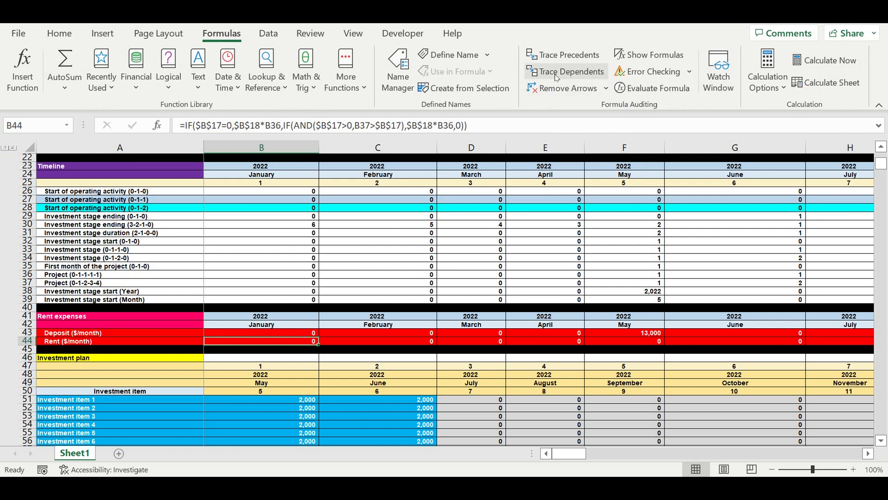
scroll(482, 195, "down", 1)
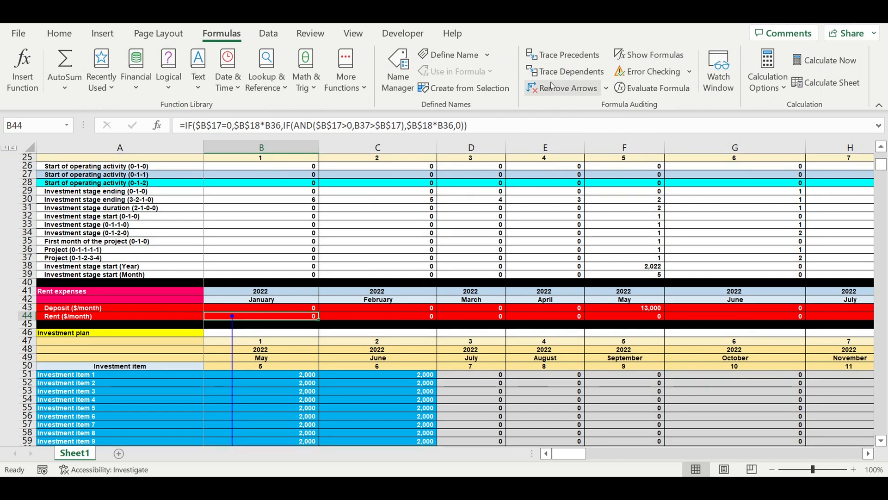
left_click(550, 84)
Examine the tables from the Investment plan down to the Revenues consolidation for expense sources feeding the cash-flow statement.
scroll(413, 282, "down", 19)
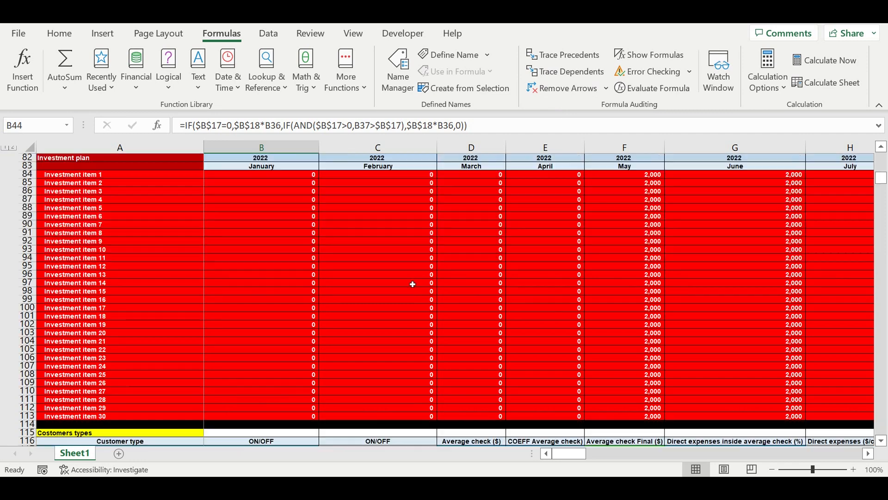
scroll(412, 282, "up", 2)
scroll(279, 267, "down", 8)
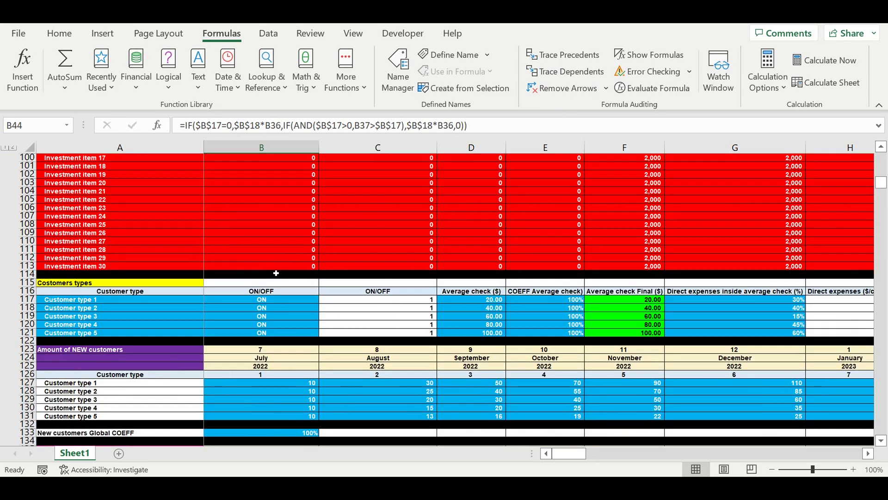
scroll(268, 278, "down", 12)
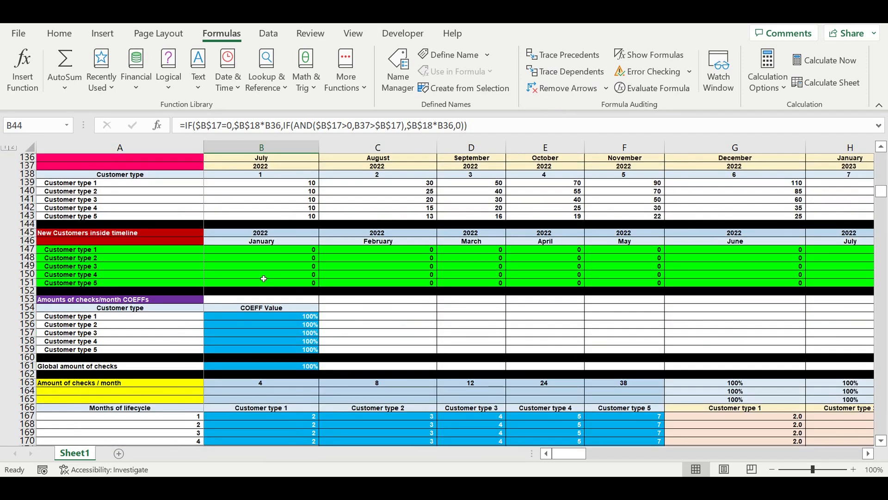
scroll(265, 279, "down", 7)
scroll(265, 280, "down", 17)
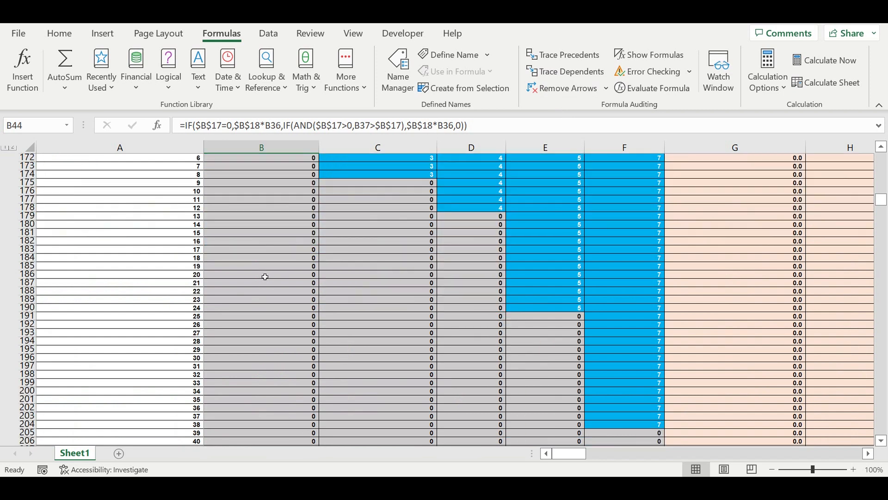
scroll(268, 279, "down", 17)
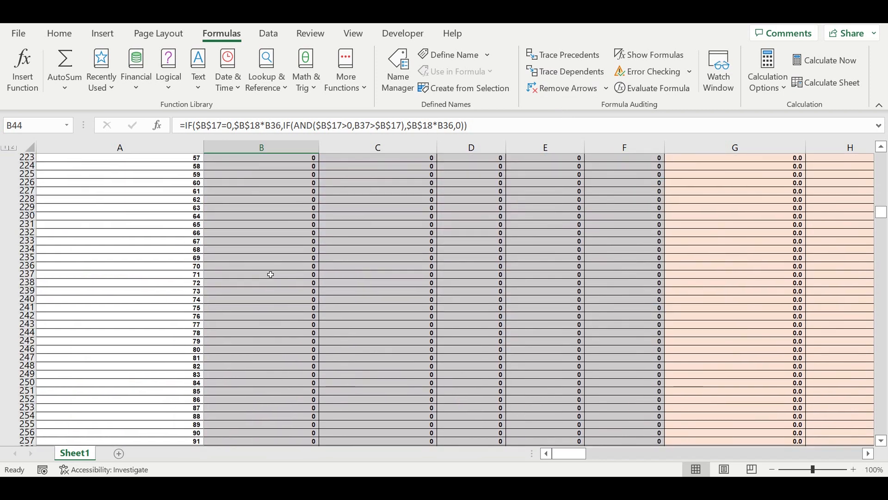
scroll(271, 271, "down", 14)
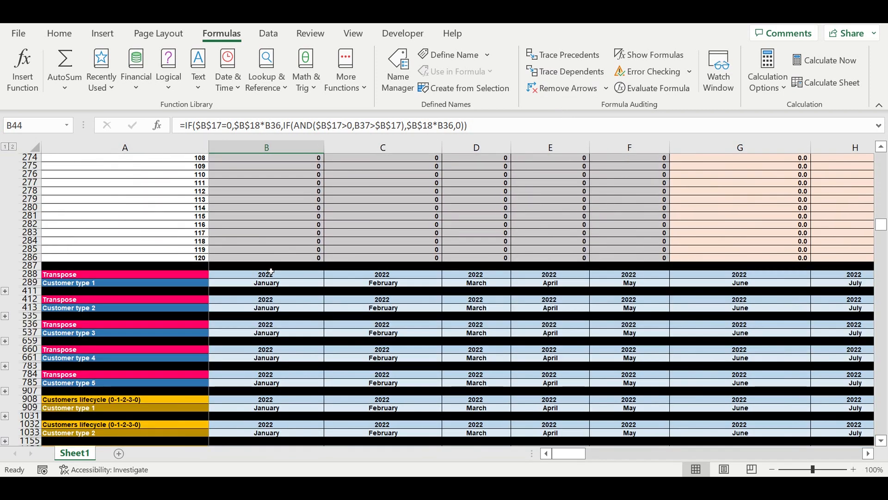
scroll(269, 275, "down", 11)
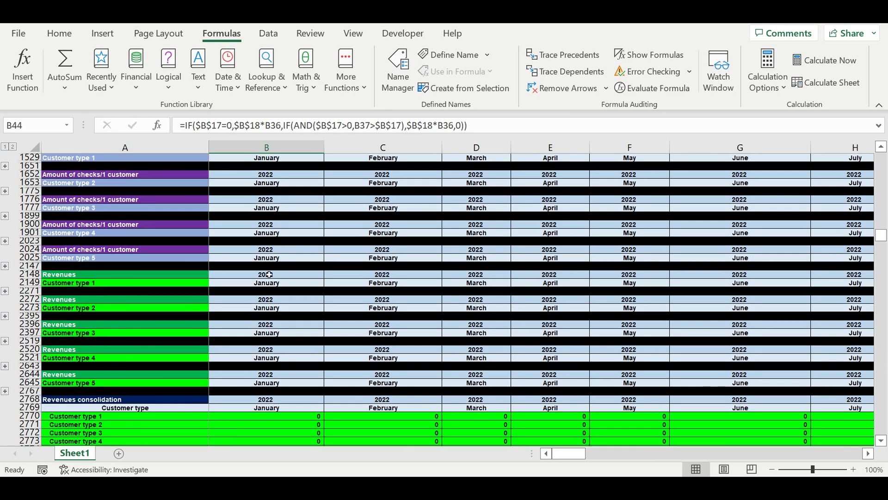
Group rows 2769 to 2774 of the Revenues consolidation table and collapse the group.
left_click_drag(276, 292, 273, 327)
left_click_drag(28, 282, 29, 324)
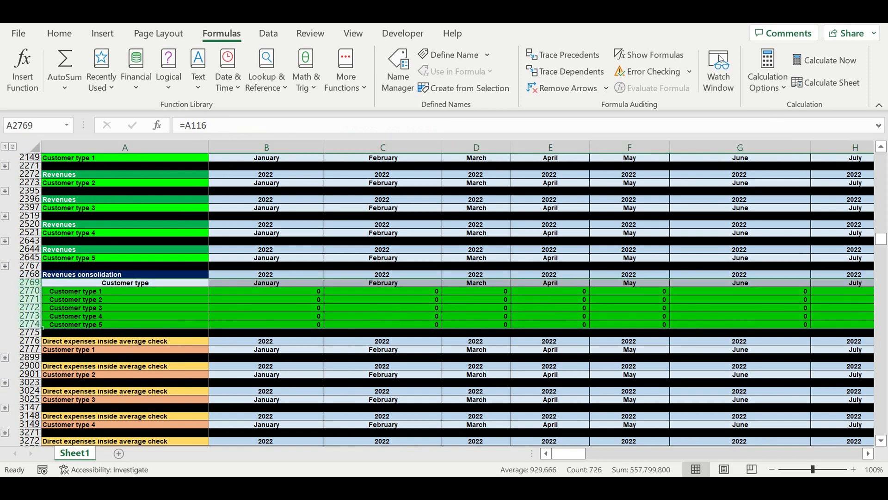
left_click(270, 35)
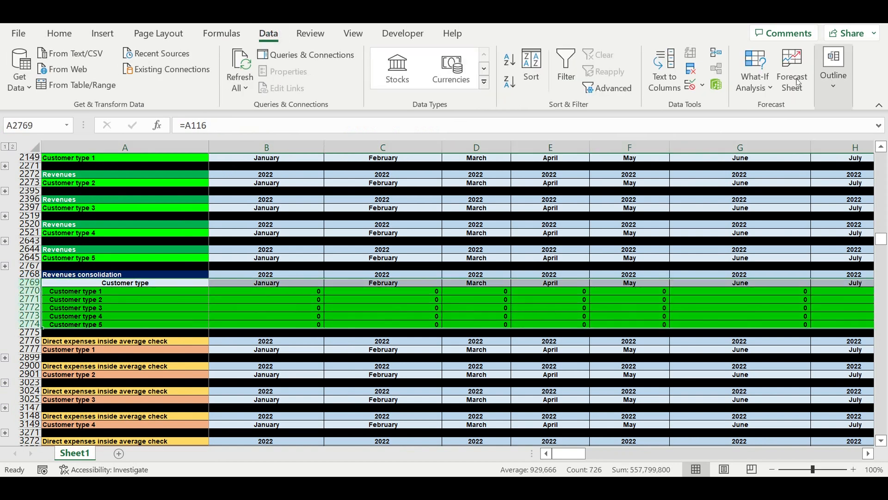
left_click(842, 86)
left_click(738, 130)
left_click(738, 153)
left_click(756, 172)
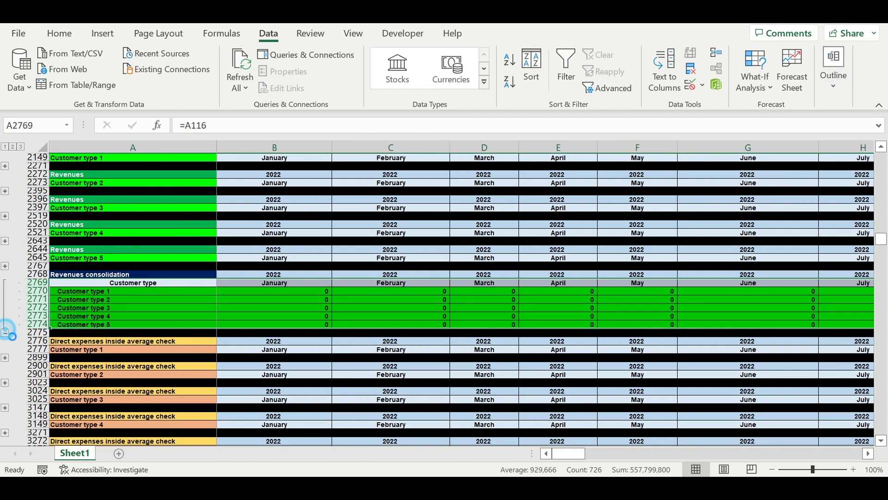
left_click(6, 332)
Trace the dependents of the January Customer type 1 cell B3398 in Direct expenses consolidation and clear the tracer arrows.
left_click(158, 348)
scroll(296, 311, "down", 5)
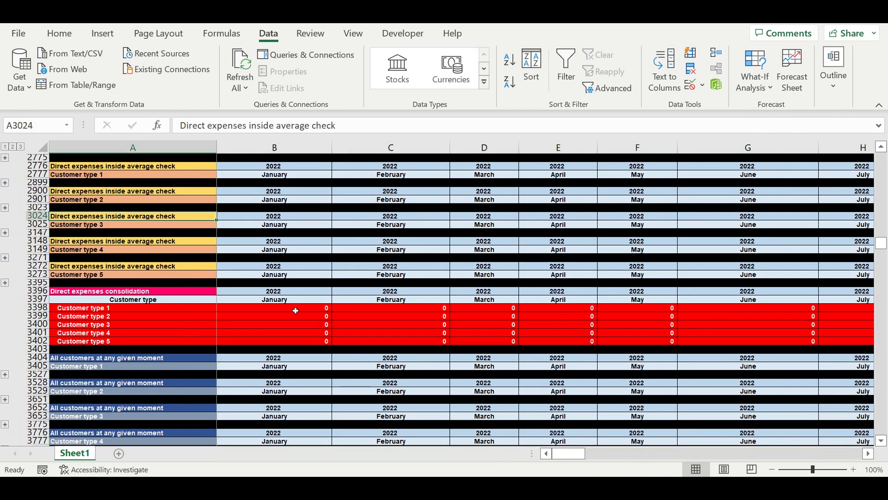
left_click(305, 309)
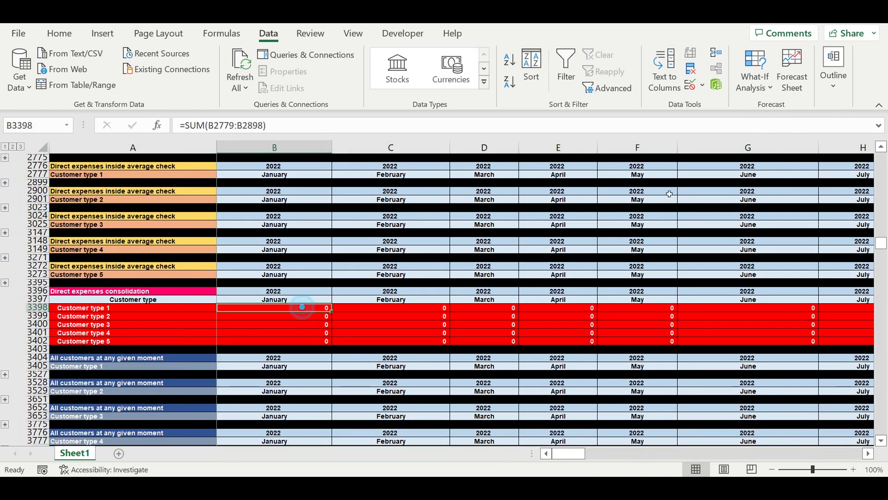
left_click(222, 34)
left_click(539, 80)
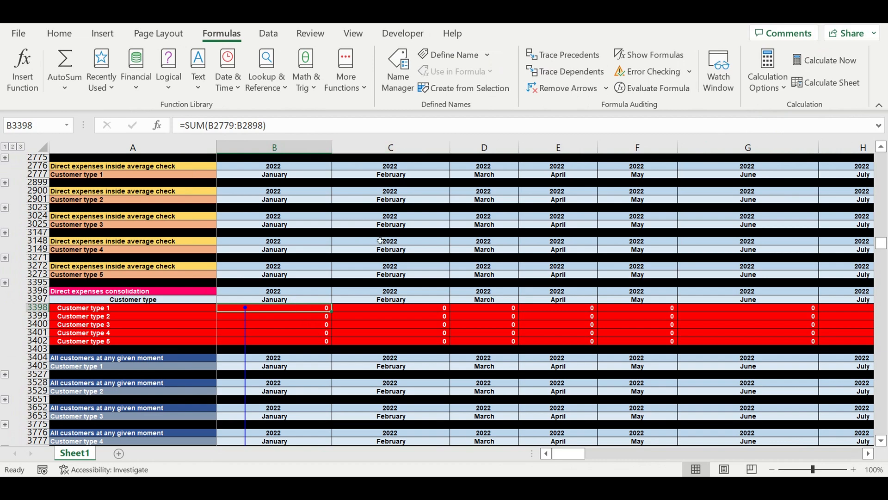
left_click(539, 88)
Trace the dependents of the January ADS item 1 cell B4060 in the monthly ADS campaign table and clear the arrows.
scroll(304, 354, "down", 9)
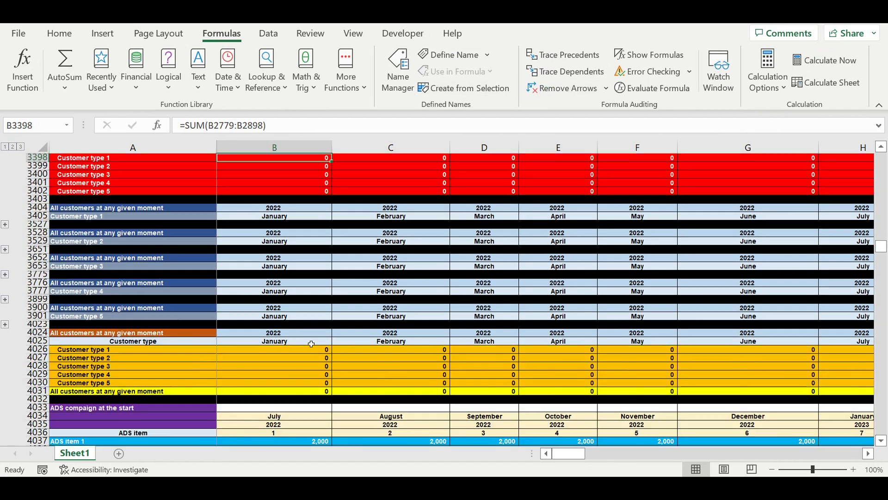
scroll(312, 340, "down", 11)
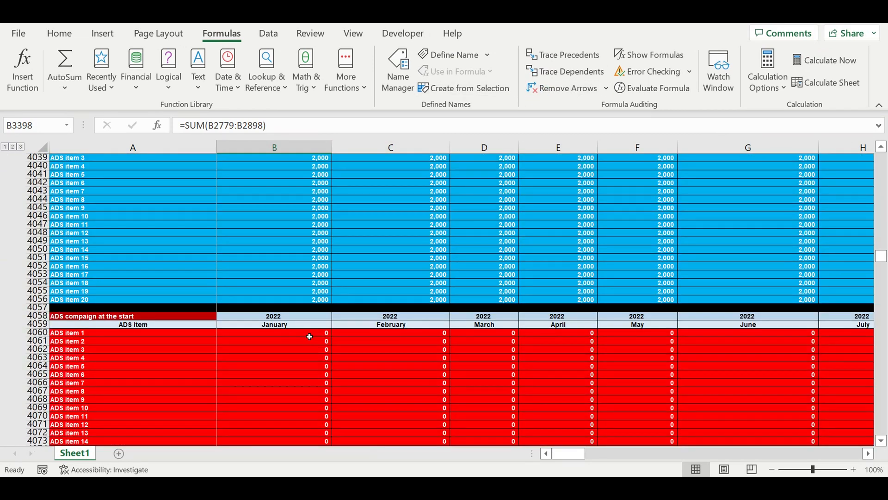
left_click(307, 285)
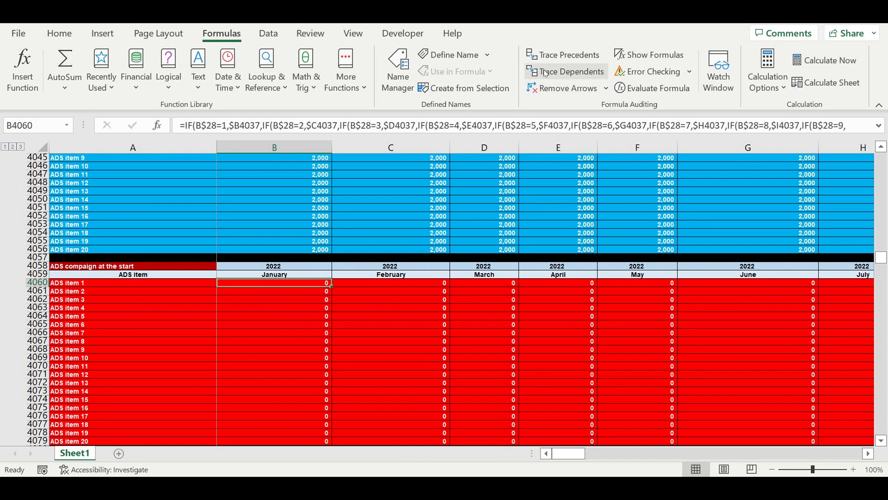
left_click(538, 88)
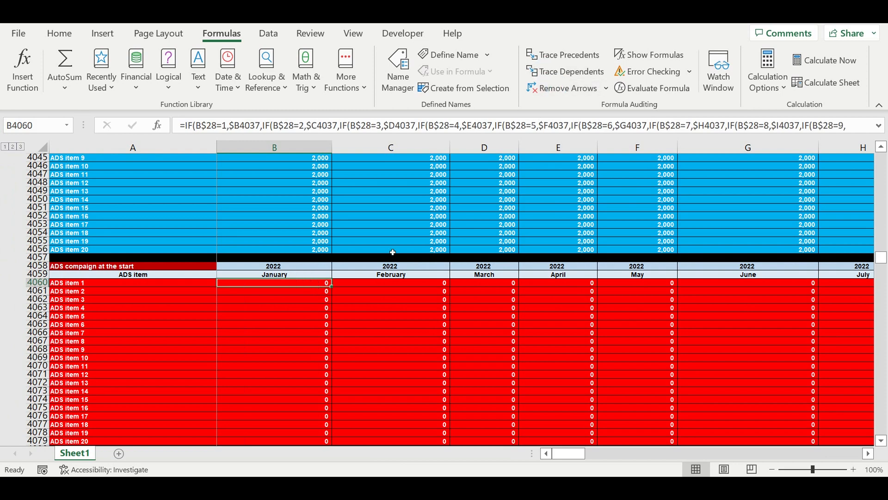
Trace the dependents of the January YouTube cell B4243 in Direct expenses on Marketing and Ads and clear the arrows.
scroll(360, 315, "down", 11)
scroll(360, 315, "down", 20)
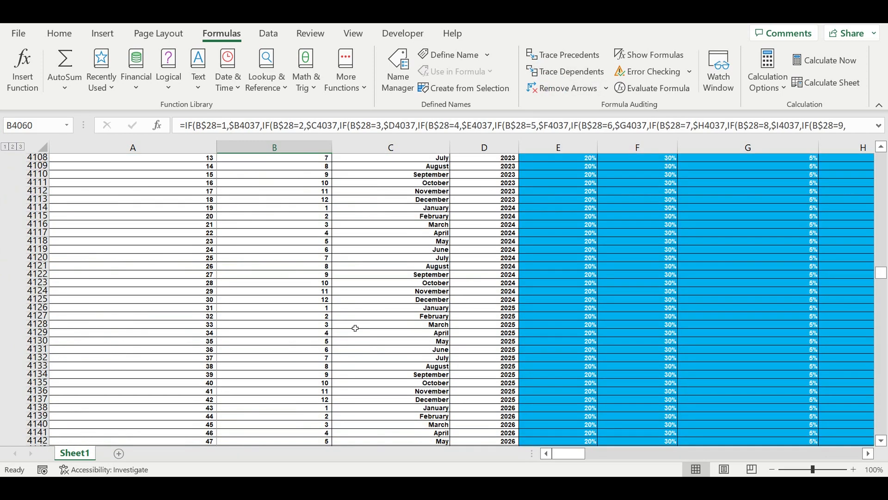
scroll(352, 340, "down", 20)
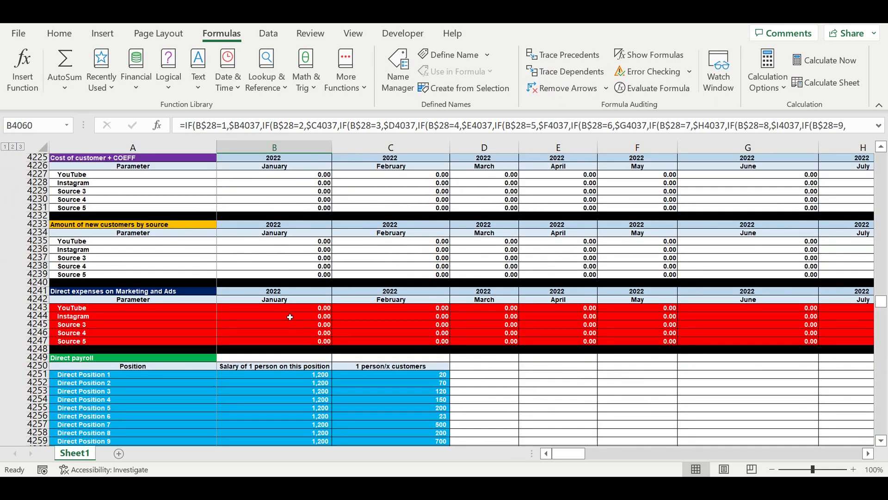
left_click(293, 308)
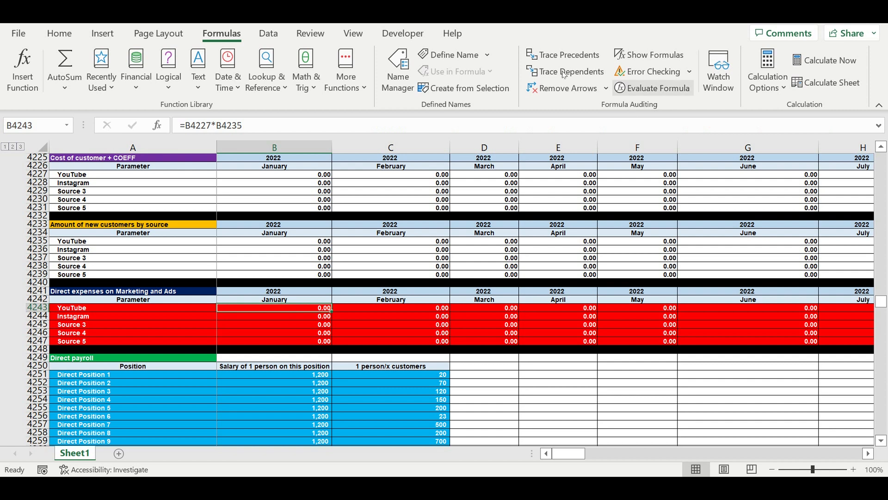
left_click(542, 70)
left_click(539, 89)
Trace the dependents of the January Direct Position 1 cell B4305 in the Direct payroll table and clear the arrows.
scroll(347, 327, "down", 6)
scroll(348, 326, "down", 15)
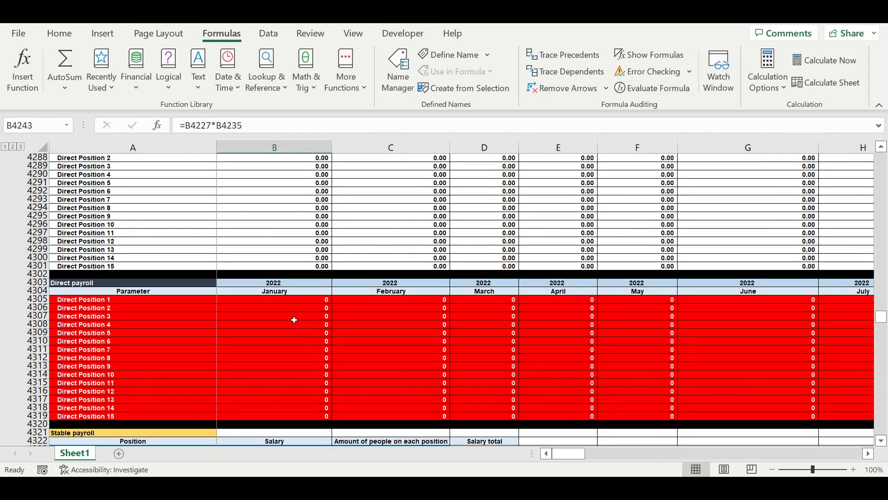
left_click(276, 302)
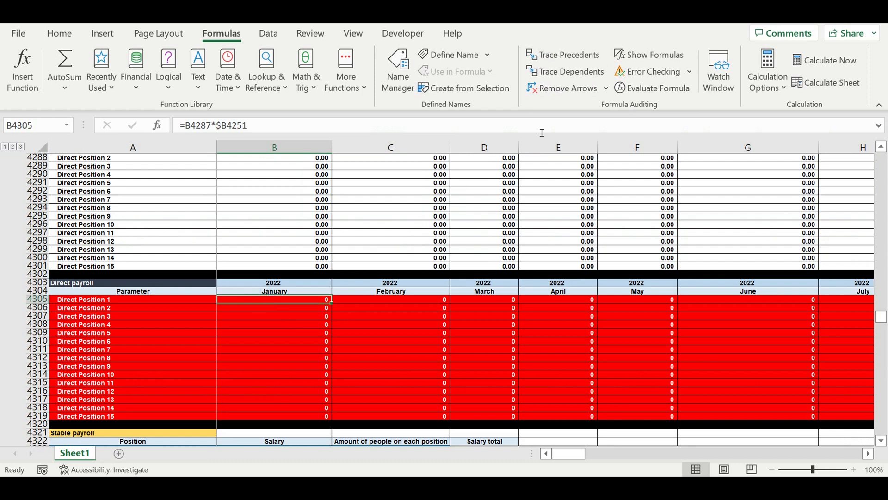
left_click(548, 71)
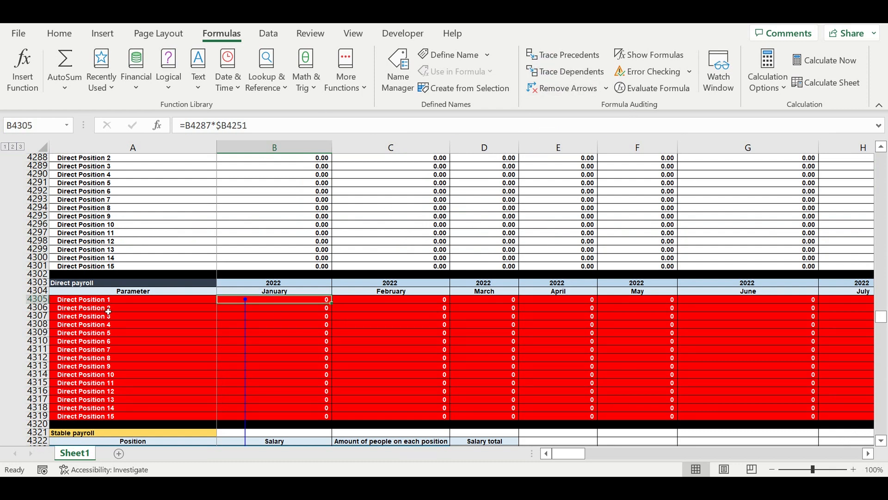
left_click(551, 88)
Trace the dependents of the January Stable position 1 cell B4351 in the Stable payroll table and clear the arrows.
scroll(356, 303, "down", 11)
scroll(354, 305, "down", 11)
scroll(274, 277, "up", 4)
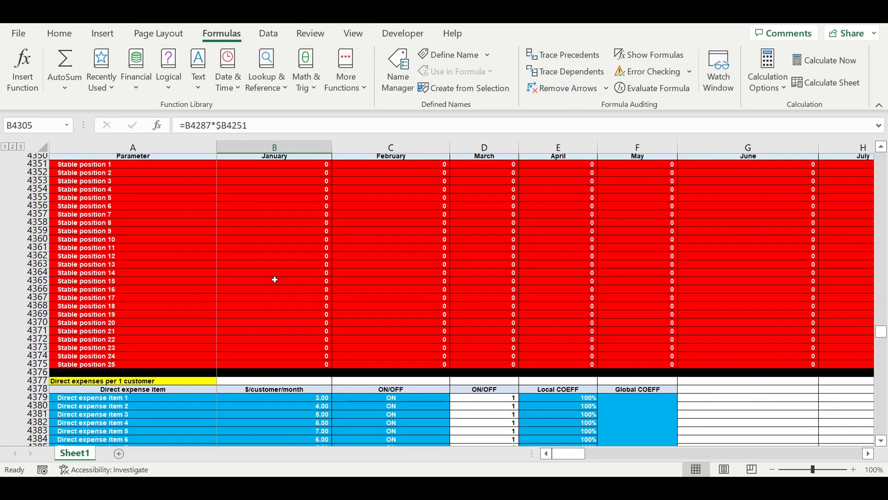
left_click(270, 233)
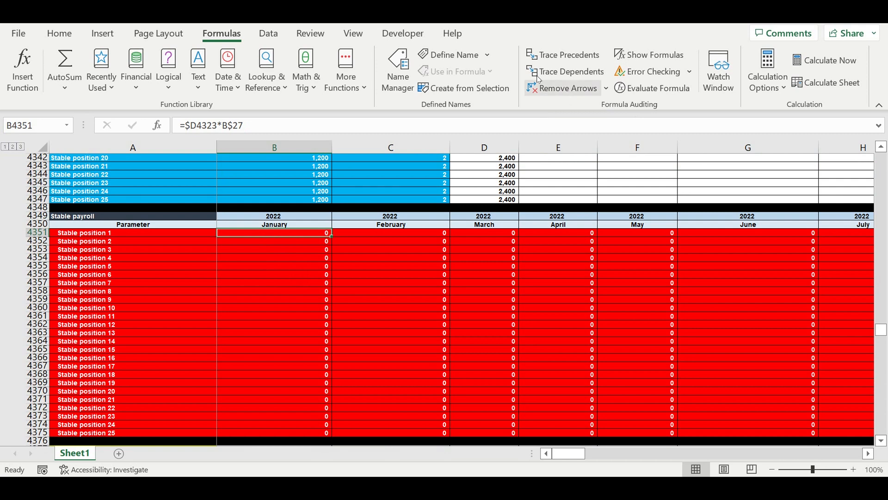
left_click(537, 87)
Trace the dependents of the January Direct expense item 1 cell B4397 in Direct expenses per 1 customer and clear the arrows.
scroll(324, 286, "down", 9)
scroll(324, 296, "down", 7)
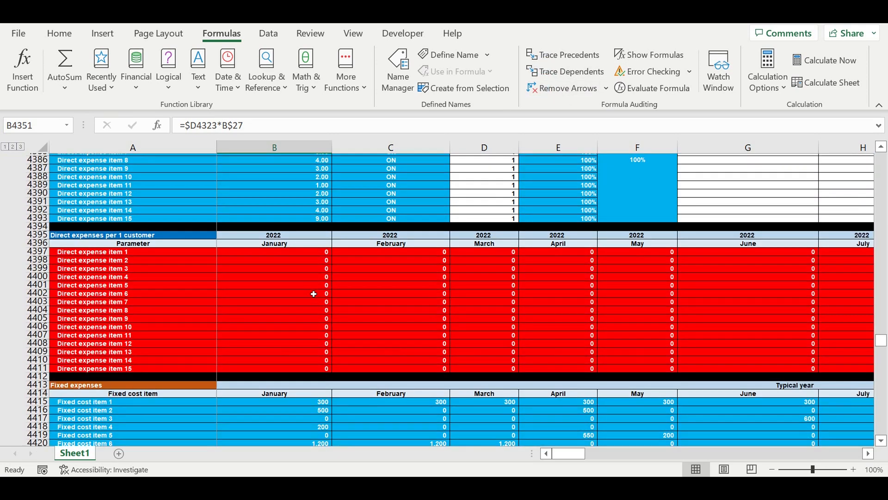
left_click(292, 216)
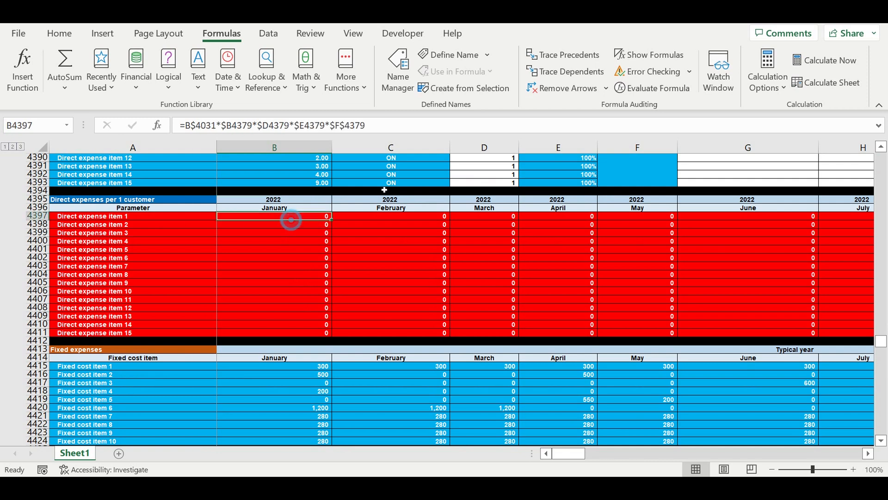
left_click(551, 73)
left_click(551, 87)
Trace the dependents of the January Fixed cost item 1 cell B4454 in Fixed expenses + COEFF ($/month) and clear the arrows.
scroll(306, 311, "down", 5)
scroll(307, 311, "down", 13)
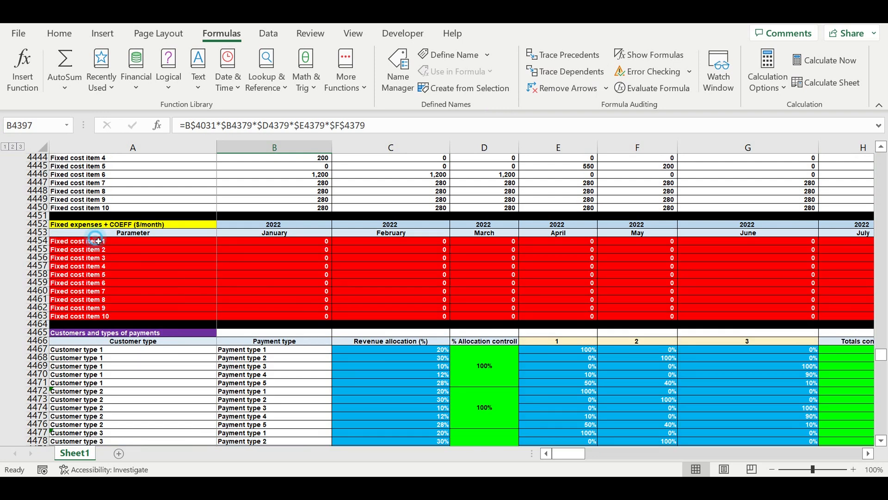
left_click(98, 242)
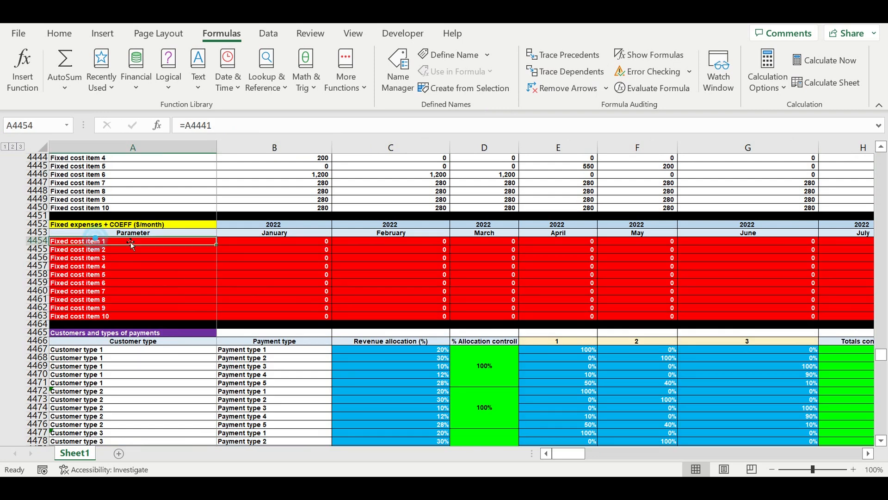
left_click(280, 241)
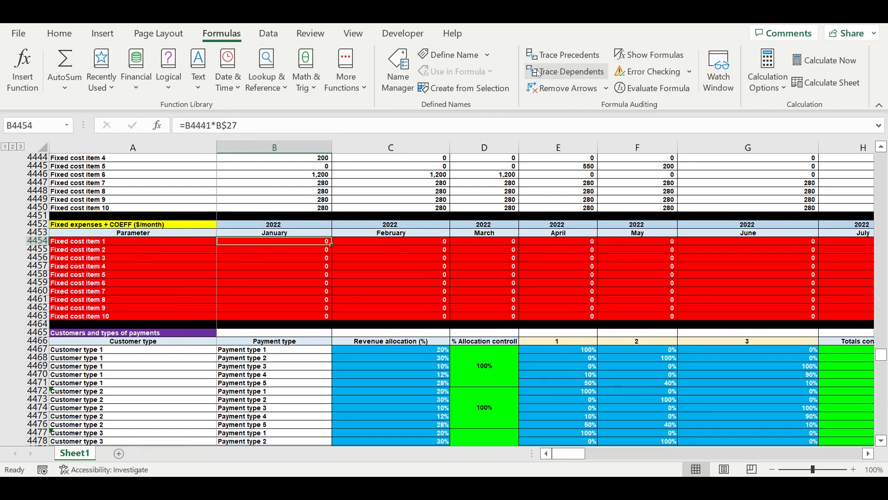
left_click(555, 88)
Trace the dependents of the January Customer type 2 cell B4720 in Revenues calculation step 5 and clear the arrows.
scroll(335, 297, "down", 10)
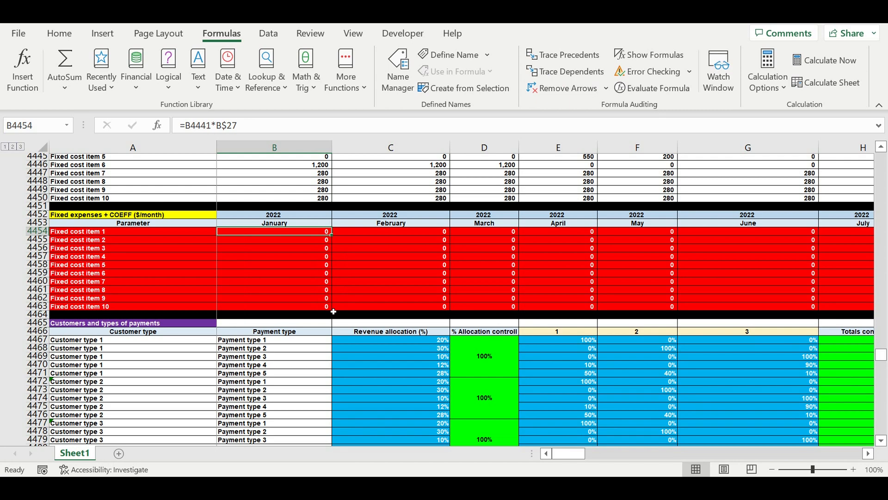
scroll(334, 308, "down", 20)
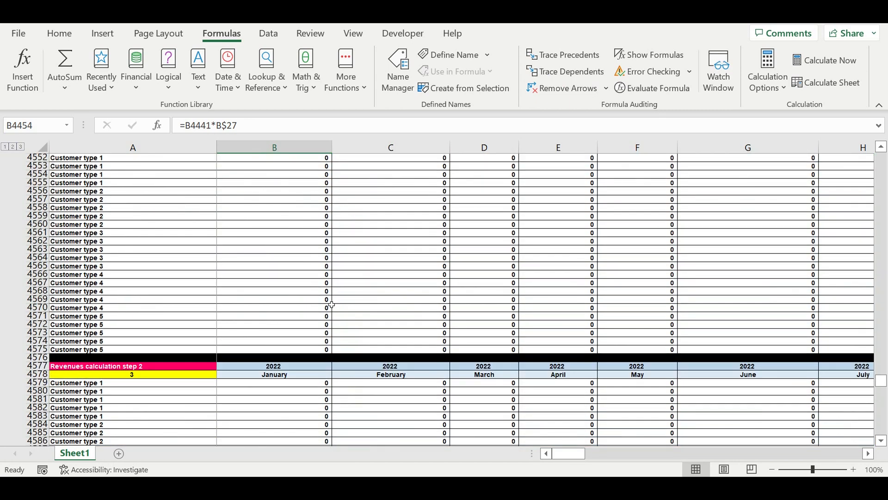
scroll(328, 282, "down", 20)
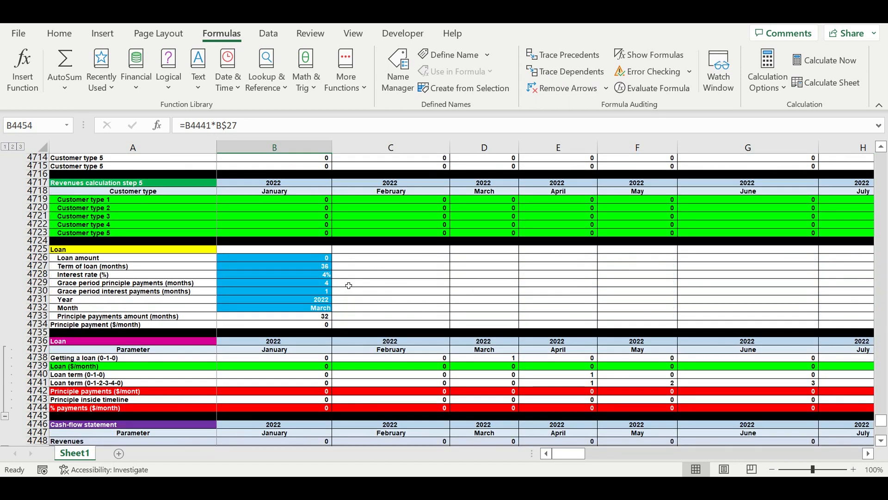
scroll(343, 292, "up", 5)
left_click(294, 332)
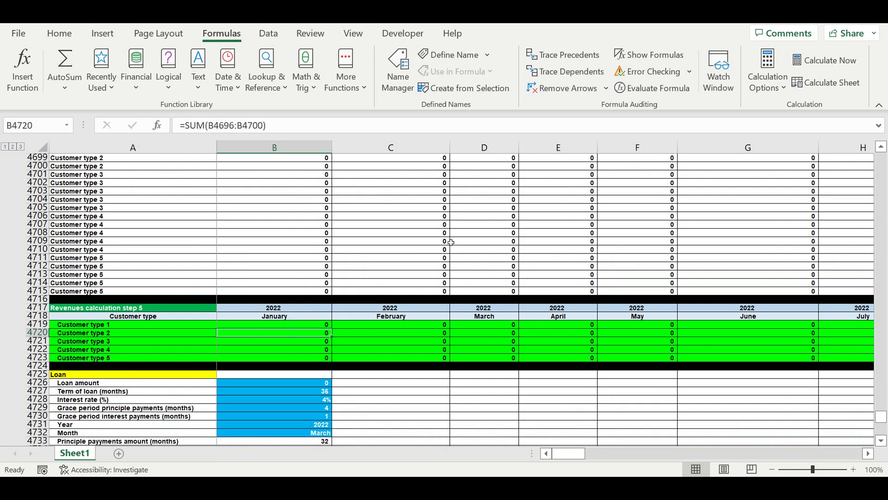
left_click(549, 72)
left_click(562, 88)
Fill the January Fixed Expenses total and item formulas in B4821:B4853 across all months through column DQ.
scroll(456, 303, "down", 5)
scroll(455, 303, "down", 20)
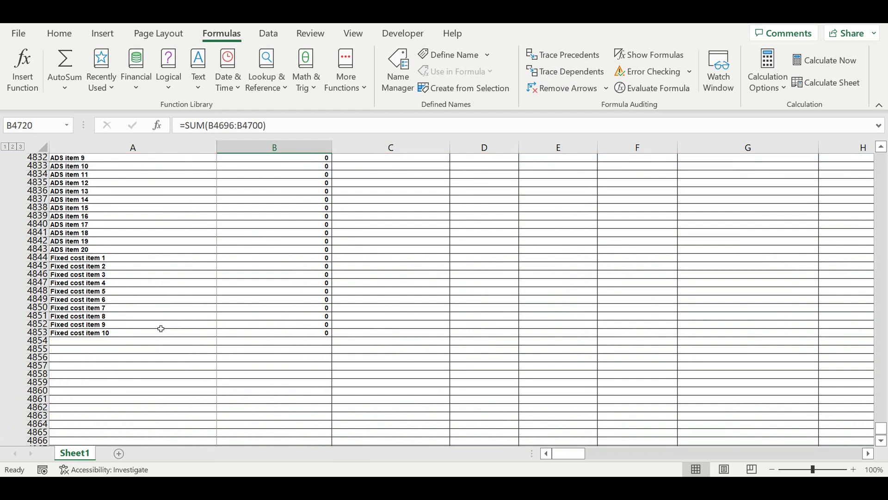
left_click(90, 343)
scroll(119, 283, "up", 5)
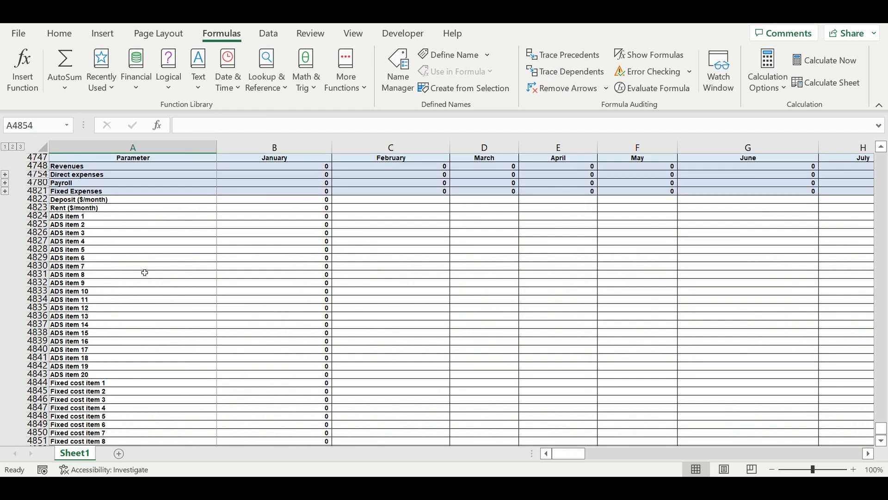
left_click_drag(326, 192, 293, 422)
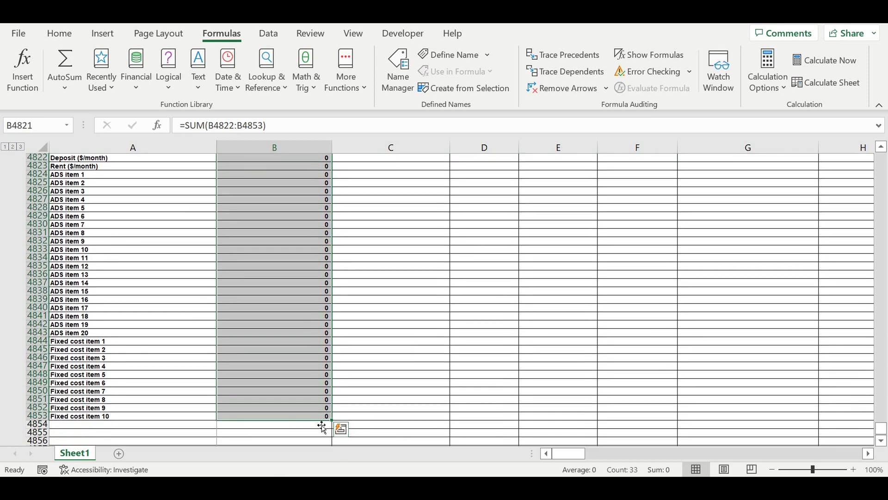
left_click_drag(332, 420, 784, 232)
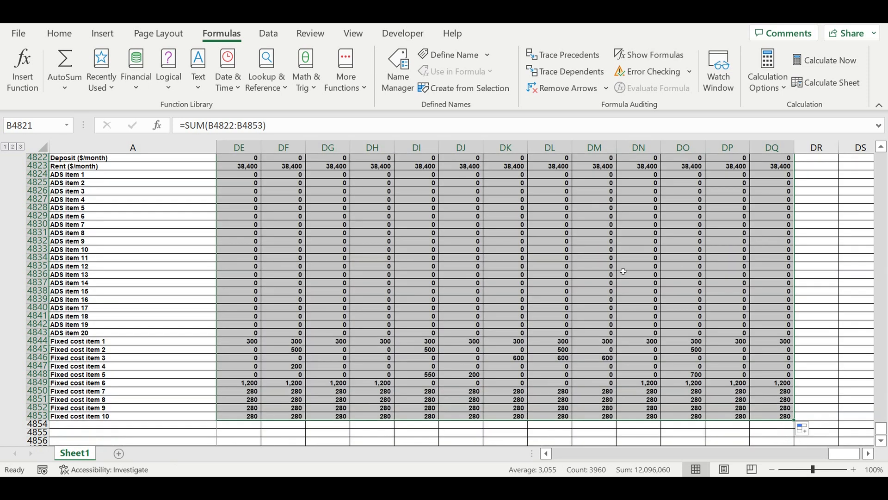
left_click(624, 270)
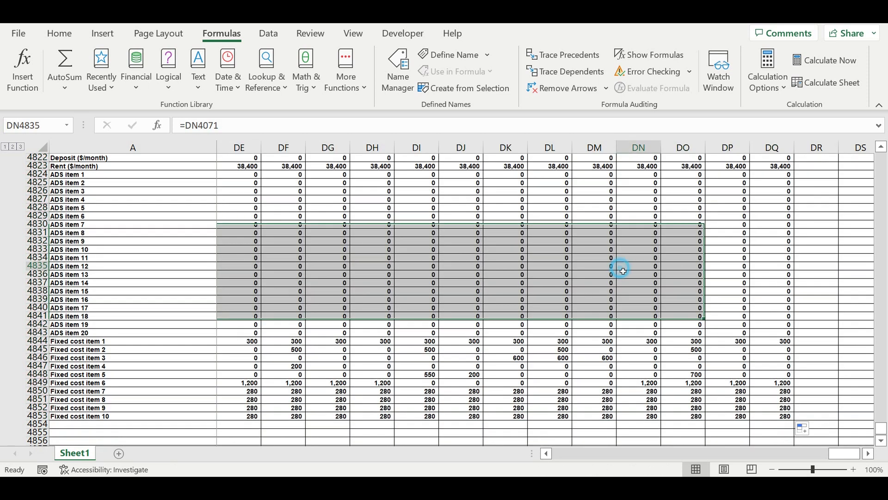
left_click(847, 453)
left_click_drag(574, 455, 502, 452)
Copy the Fixed Expenses total row 4821 into row 4854, directly below Fixed cost item 10.
scroll(149, 260, "up", 6)
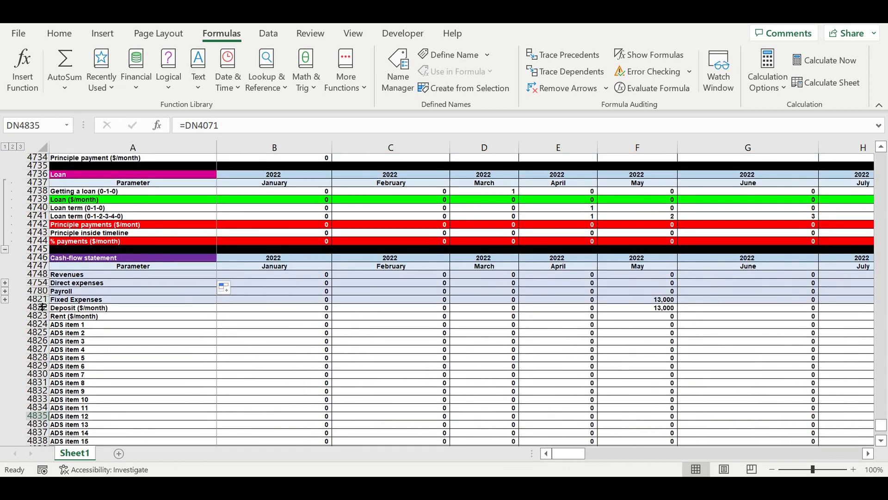
left_click(40, 302)
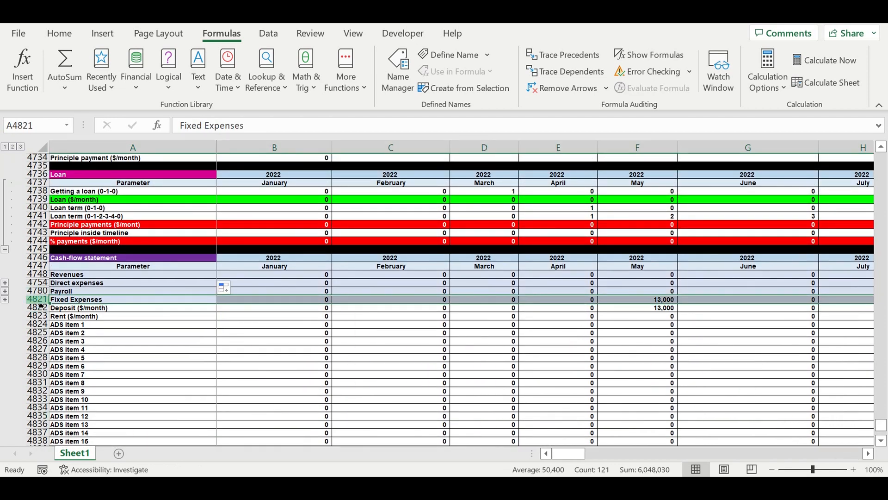
key("ctrl+c")
scroll(148, 331, "down", 6)
scroll(86, 337, "down", 4)
left_click(78, 326)
key("ctrl+v")
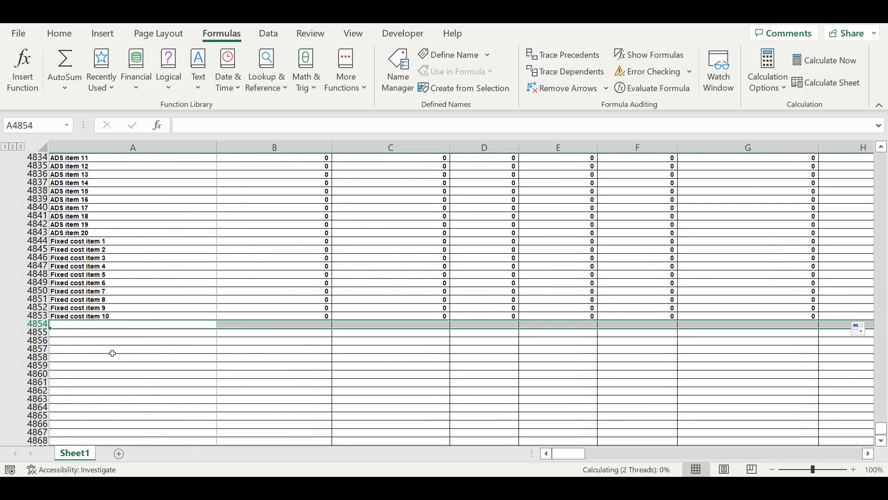
left_click(129, 365)
Rename the pasted total row's label in A4854 as Taxes.
left_click(97, 325)
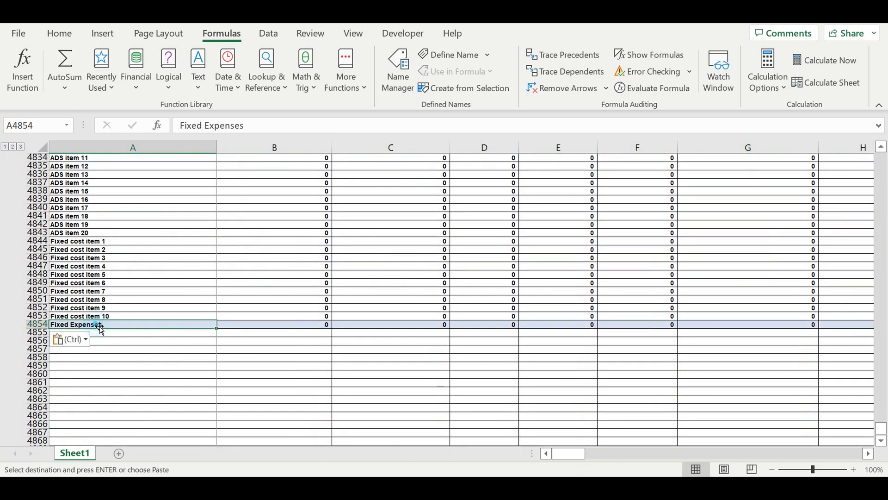
key("Escape")
type("Taxes")
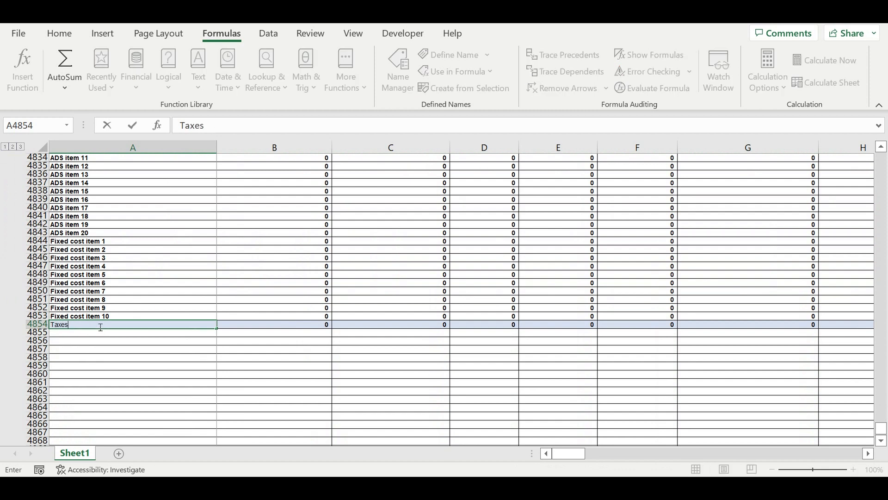
key("Return")
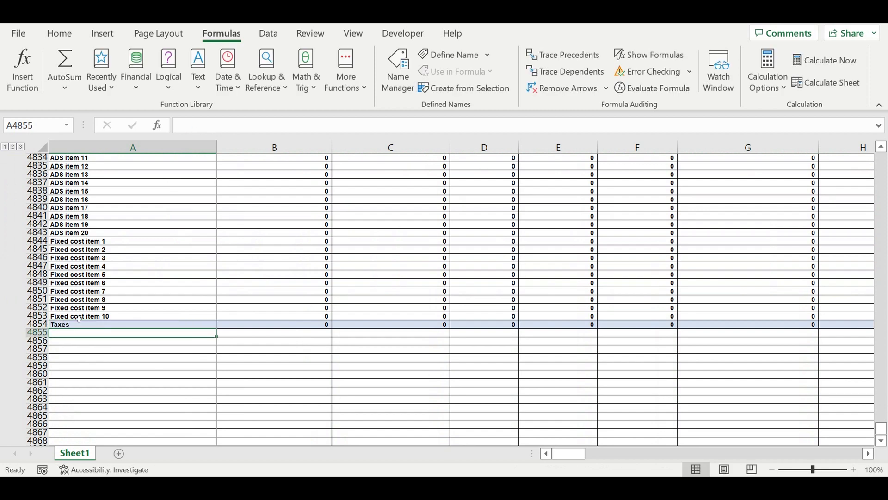
Indent the fixed expense item labels in A4822:A4853, from Deposit ($/month) to Fixed cost item 10, by one level.
left_click(37, 316)
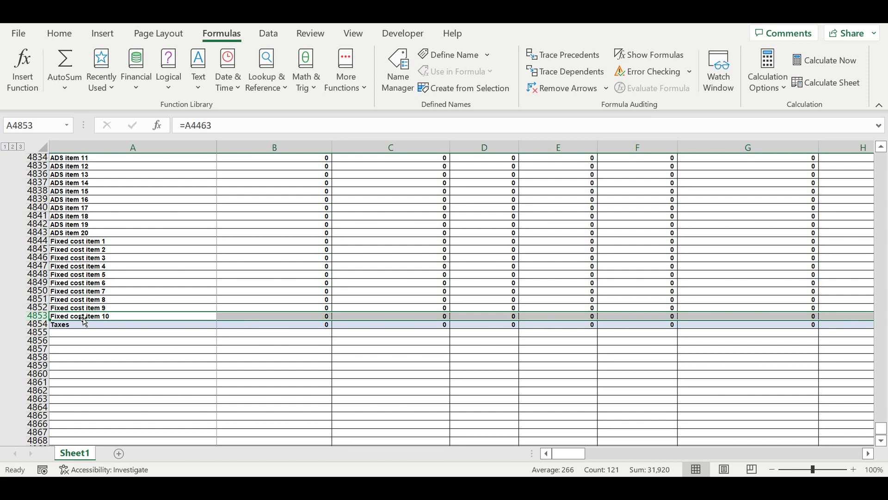
left_click_drag(89, 320, 113, 184)
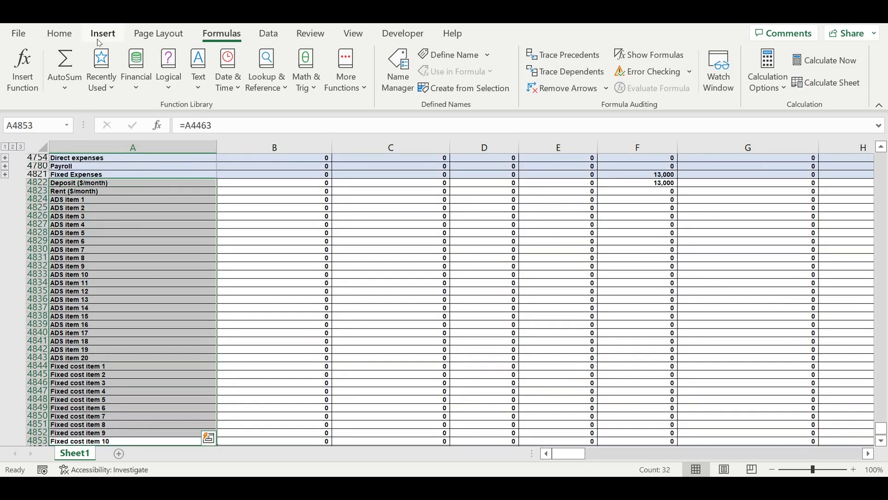
left_click(64, 37)
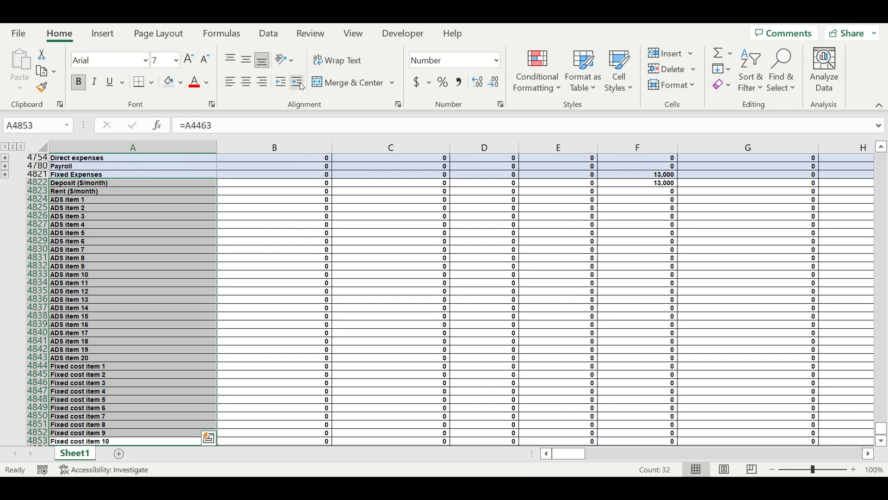
left_click(297, 82)
left_click(116, 216)
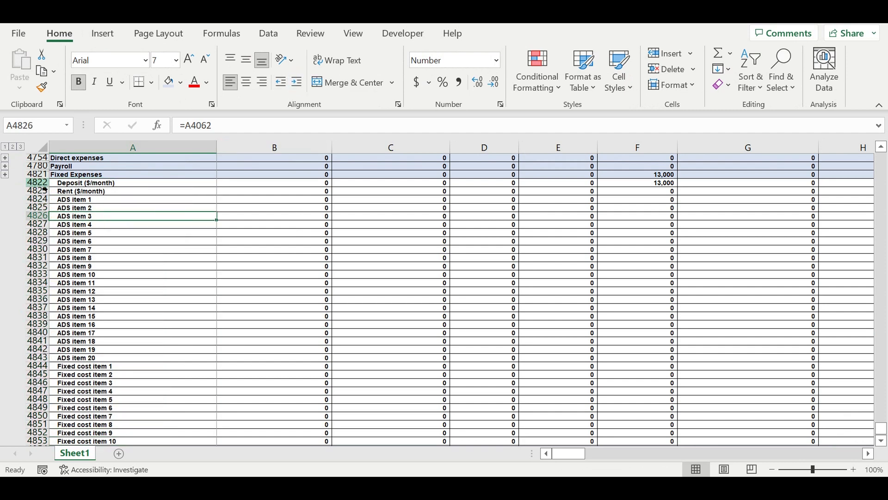
Group the fixed expense item rows 4822 to 4853 and collapse the group.
left_click_drag(42, 185, 16, 428)
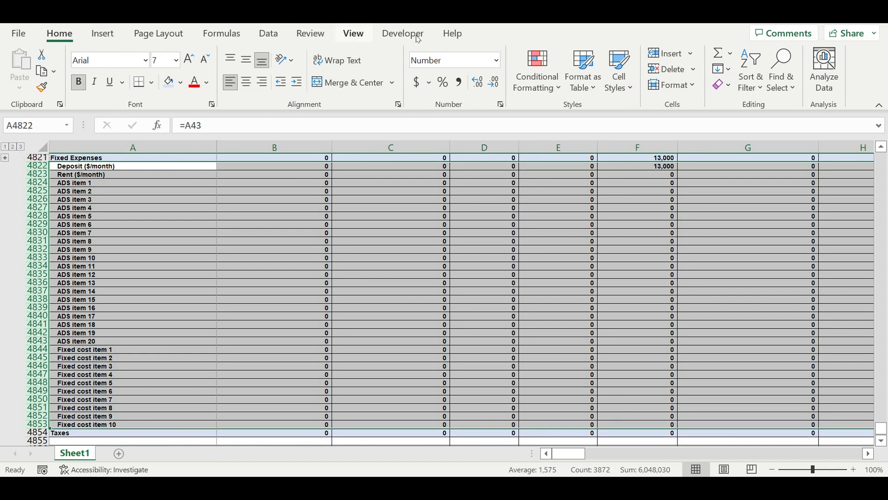
left_click(268, 33)
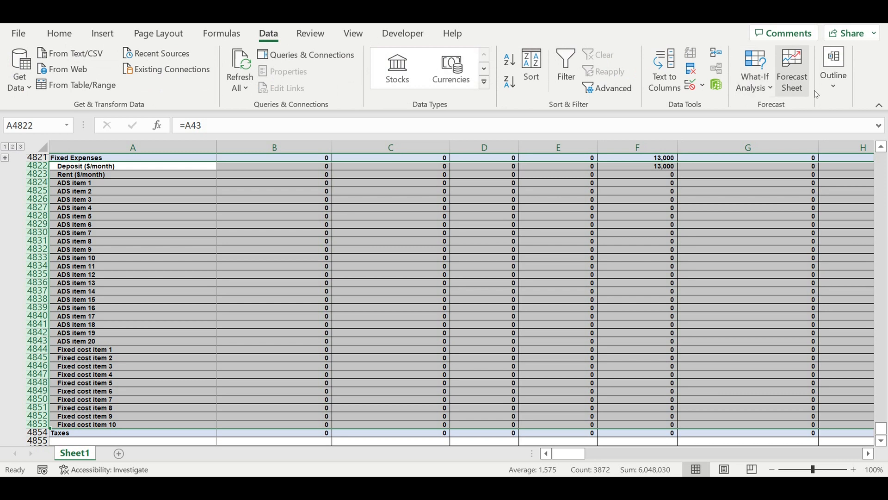
left_click(834, 67)
left_click(733, 153)
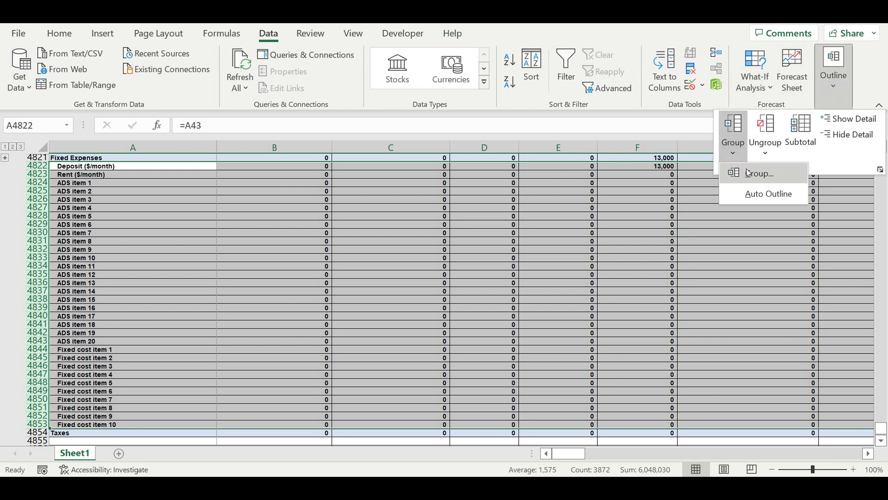
left_click(746, 170)
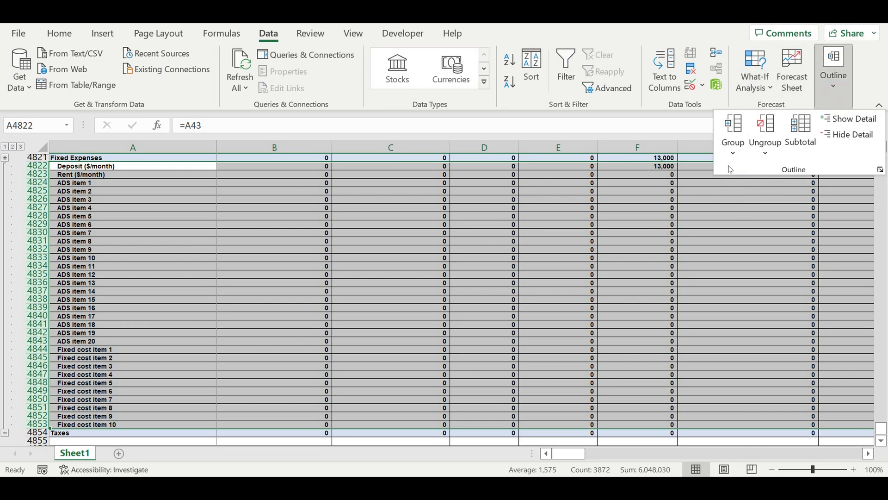
scroll(228, 307, "down", 5)
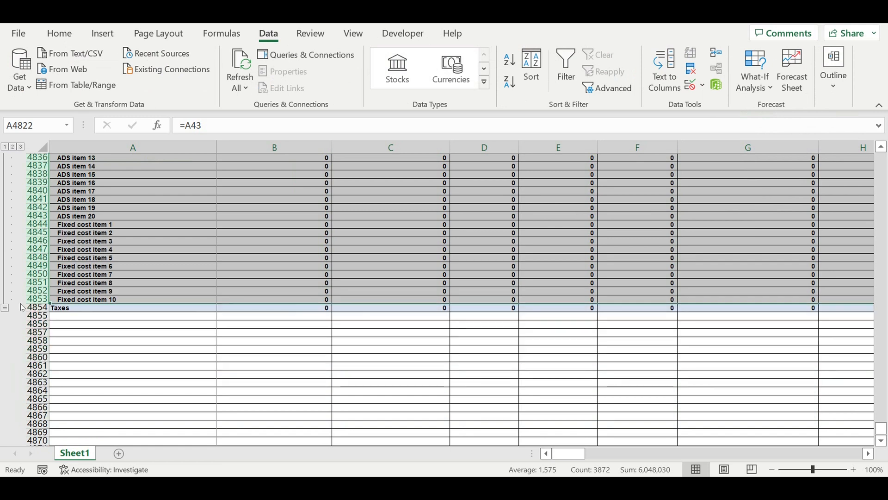
left_click(8, 307)
left_click(210, 335)
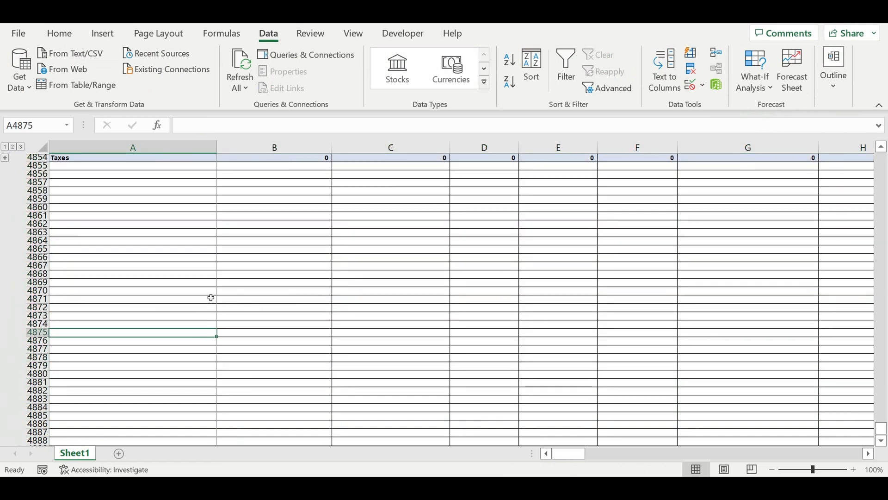
Insert three rows above the Cash-flow statement header at row 4746.
scroll(210, 298, "up", 9)
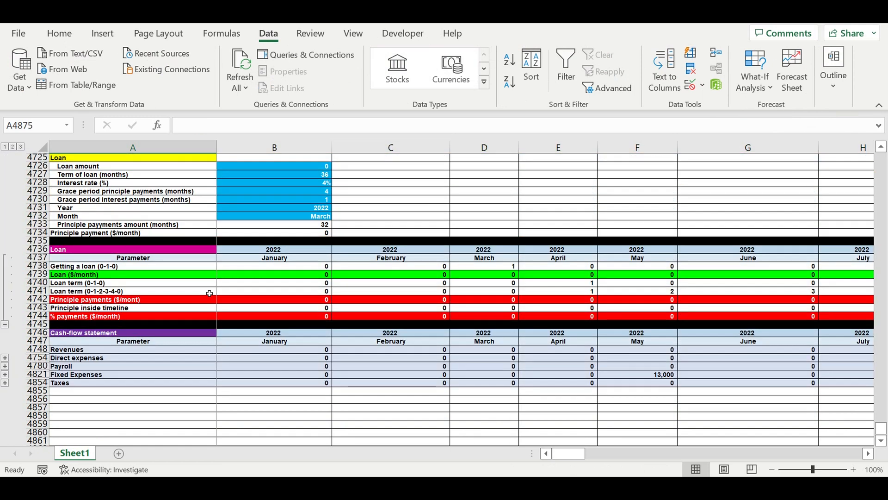
left_click_drag(45, 333, 39, 349)
right_click(39, 349)
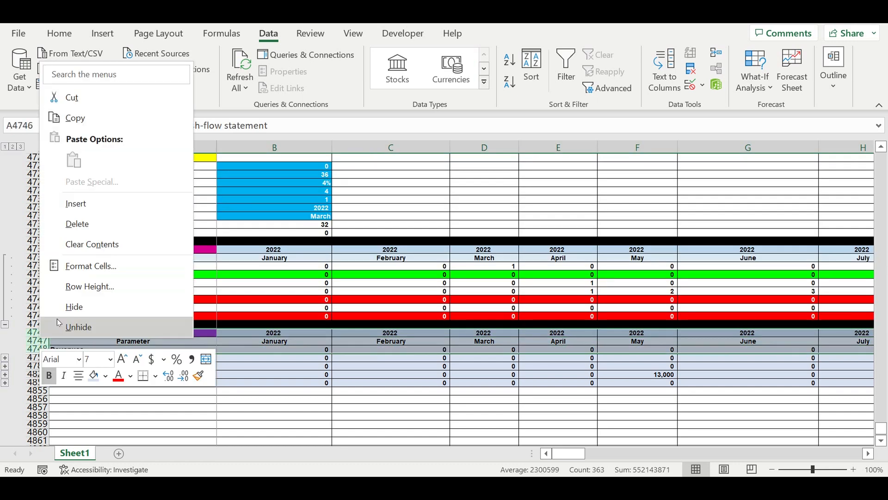
left_click(71, 203)
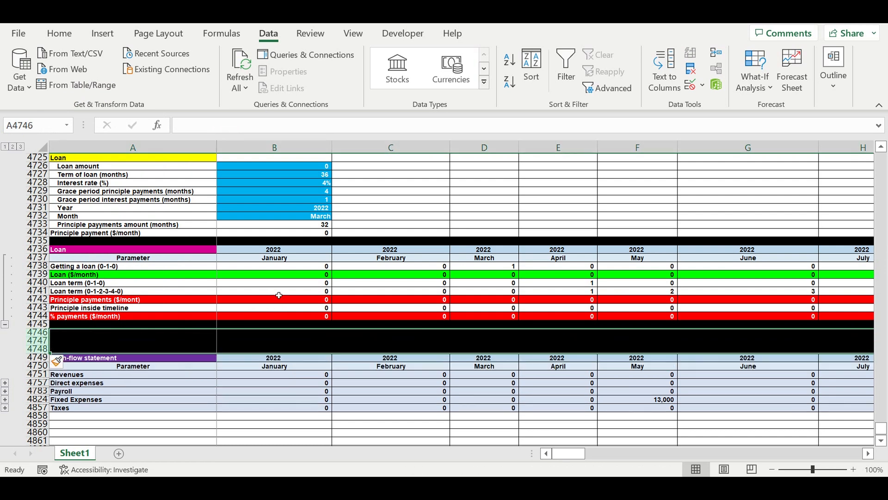
Insert two more rows at row 4746 in the black area between the Loan table and the Cash-flow statement.
scroll(162, 278, "down", 4)
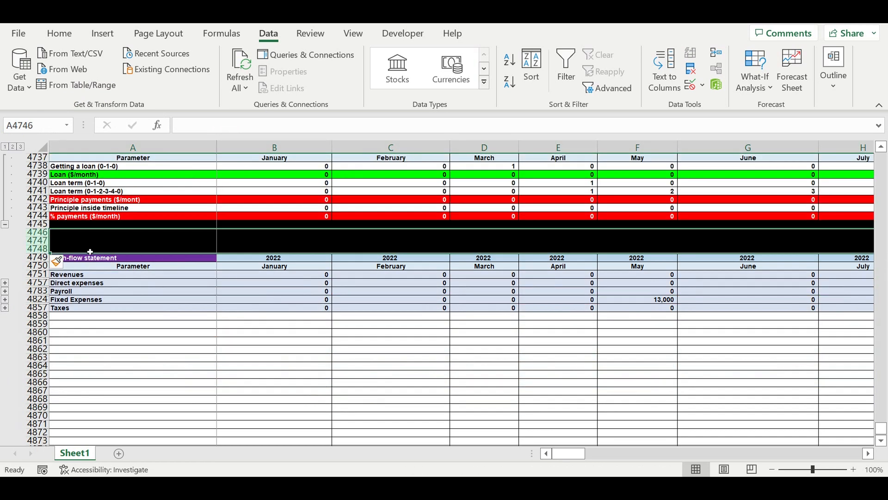
mouse_move(37, 232)
left_mouse_down()
mouse_move(37, 248)
mouse_move(37, 238)
left_mouse_up()
right_click(36, 237)
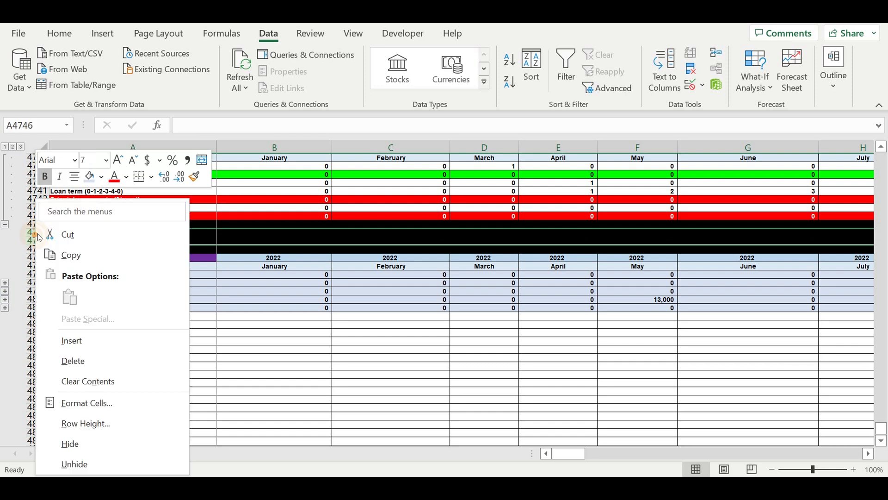
left_click(88, 341)
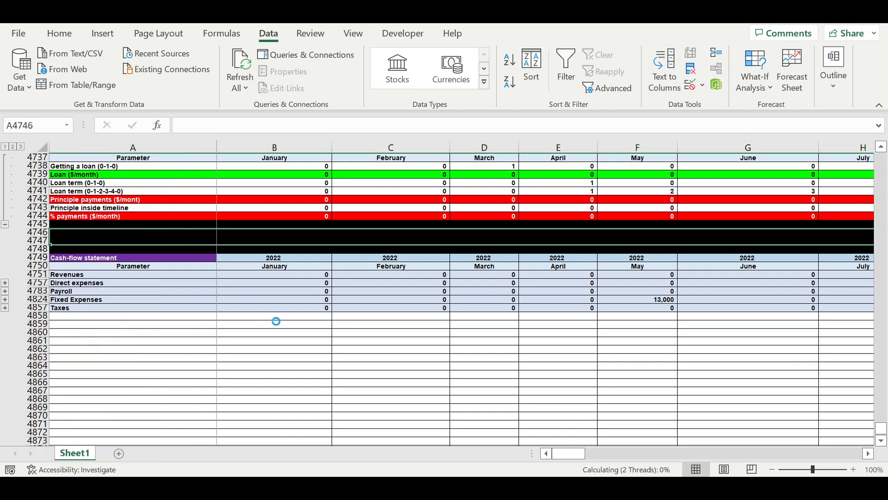
left_click(268, 308)
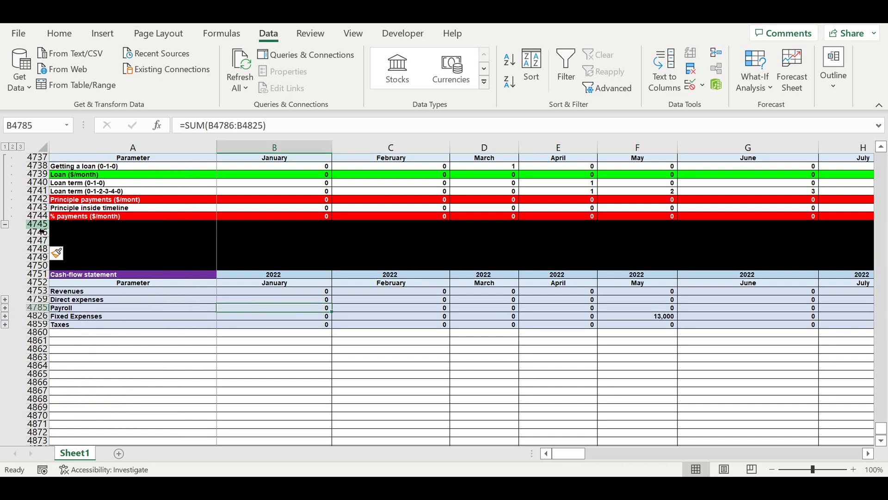
Fill rows 4746 to 4749 above the Cash-flow statement white and set their font color to black.
left_click_drag(37, 234, 36, 258)
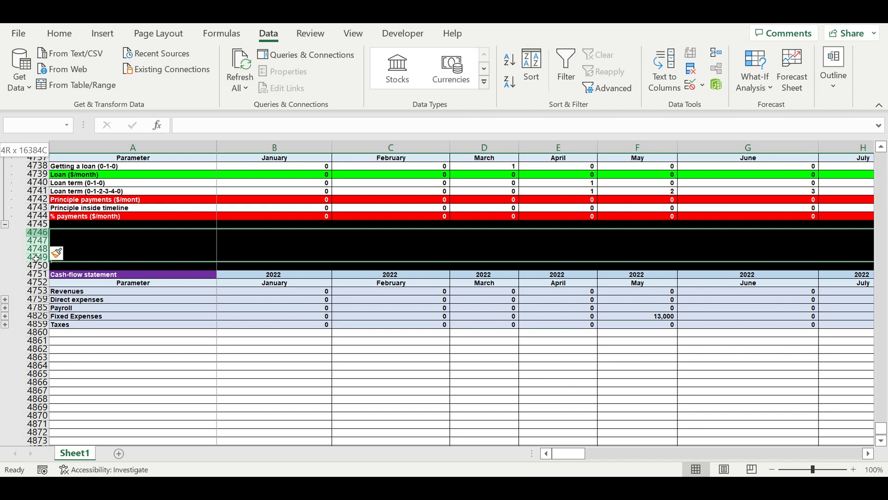
left_click_drag(35, 258, 35, 258)
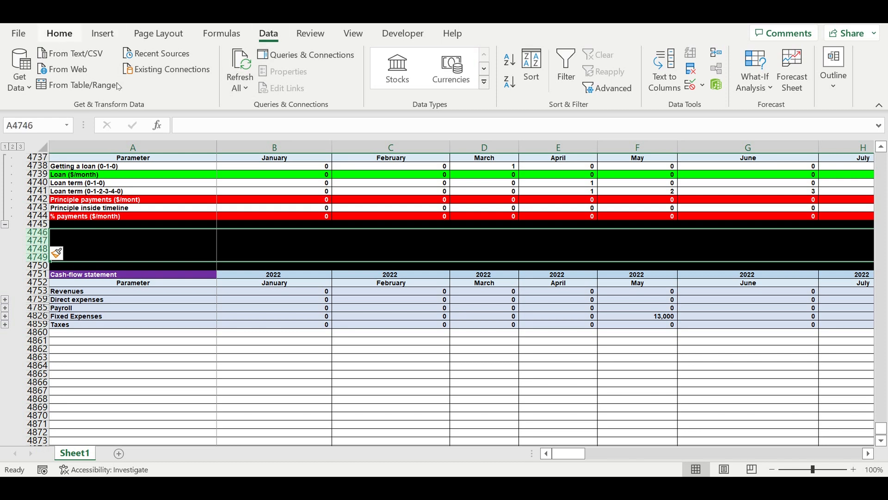
left_click(60, 34)
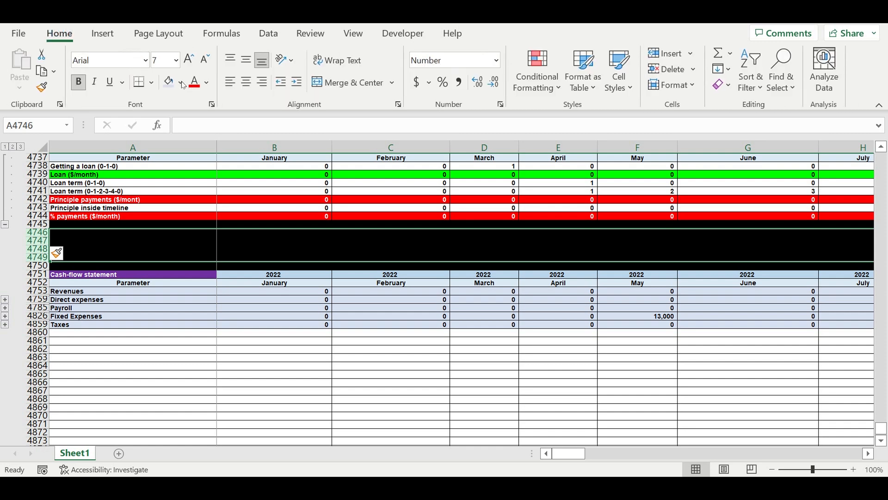
left_click(182, 83)
left_click(176, 116)
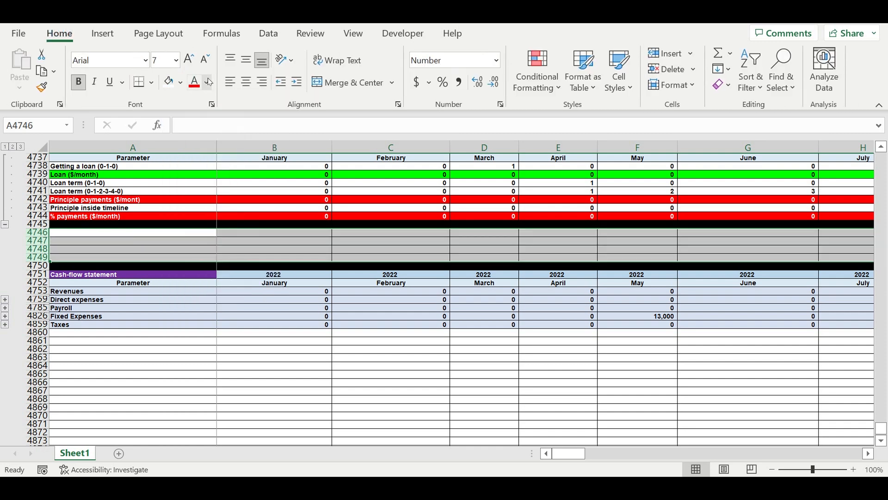
left_click(208, 83)
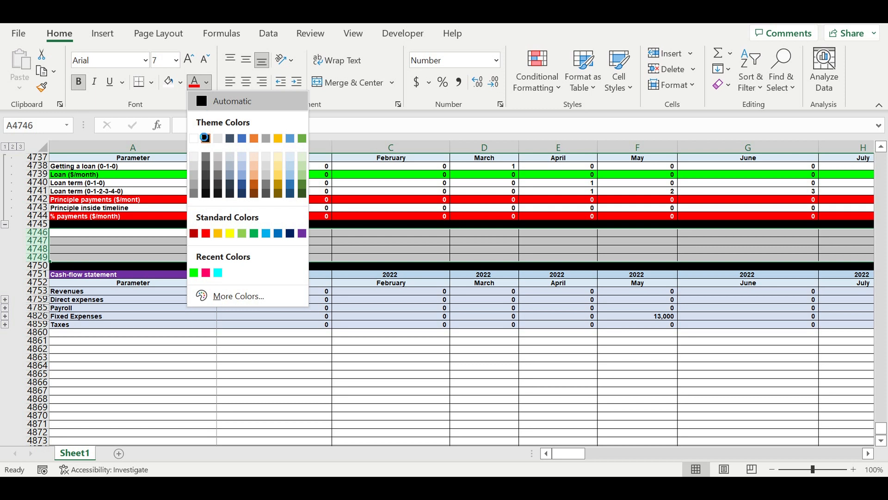
left_click(213, 156)
left_click(162, 275)
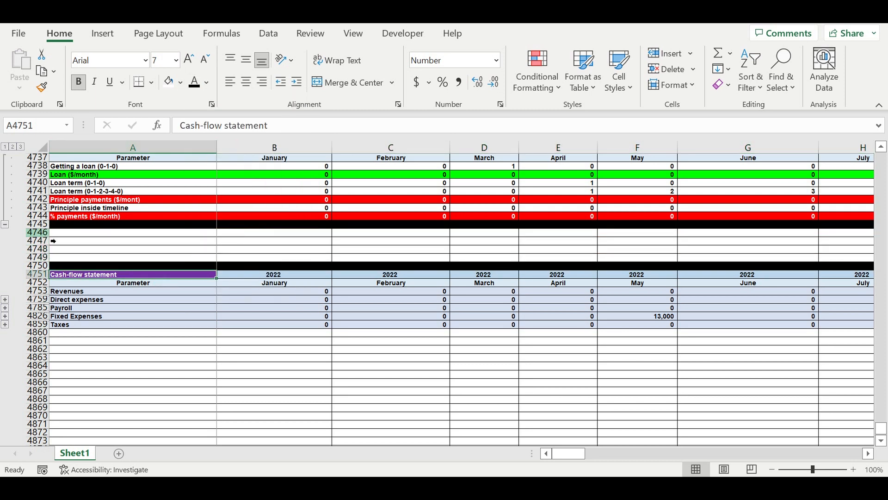
Insert four more rows at row 4746 and give the new rows a white fill.
mouse_move(46, 236)
left_mouse_down()
mouse_move(46, 257)
mouse_move(44, 250)
left_mouse_up()
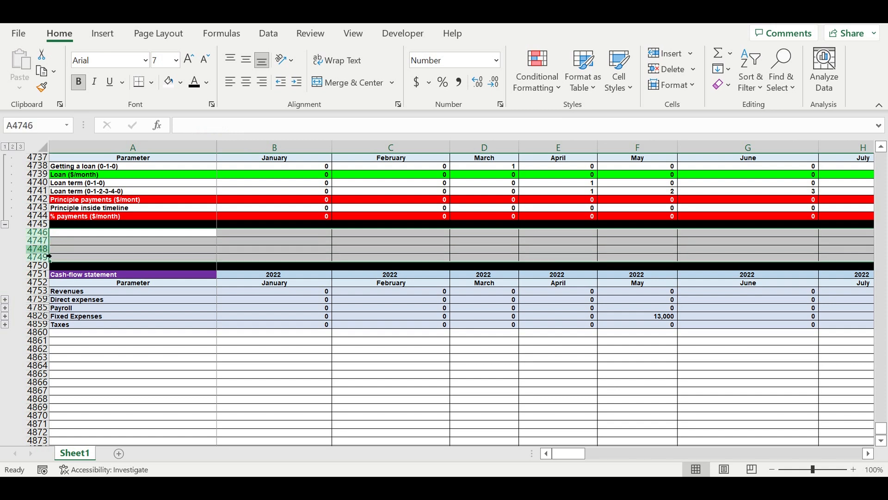
right_click(44, 250)
left_click(96, 339)
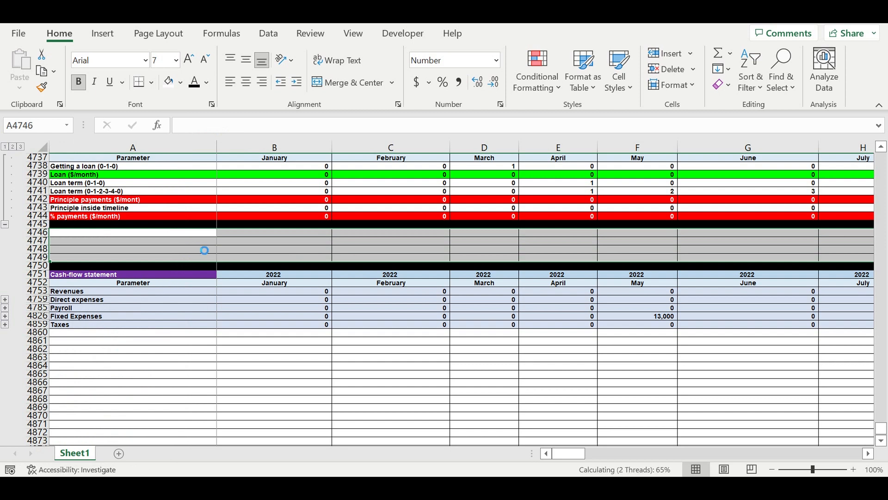
left_click(169, 82)
left_click(192, 255)
Enter the title Taxes in A4746 and the headers Tax in A4747 and Rate in B4747.
left_click(192, 232)
type("Taxes")
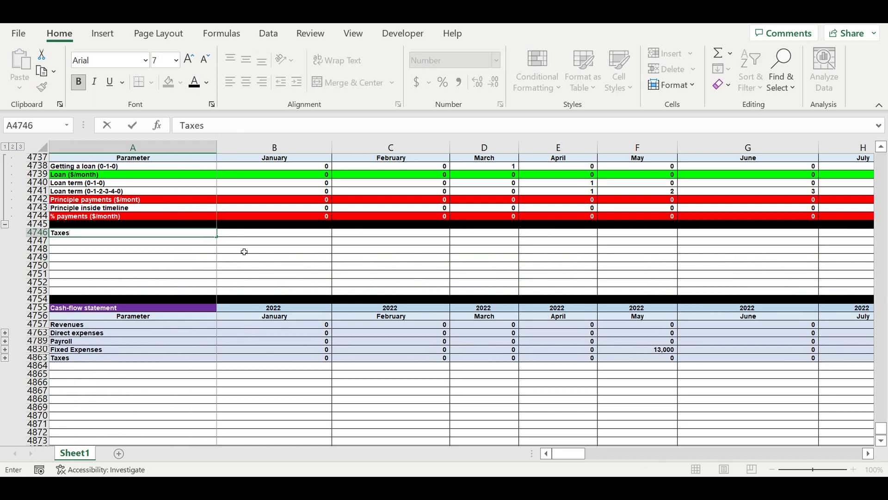
key("Return")
type("Taxes")
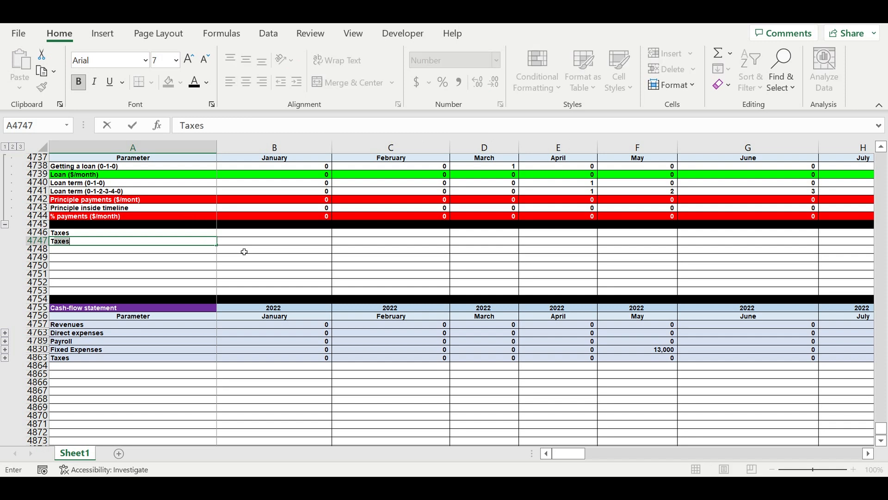
key("BackSpace")
key("BackSpace")
key("Tab")
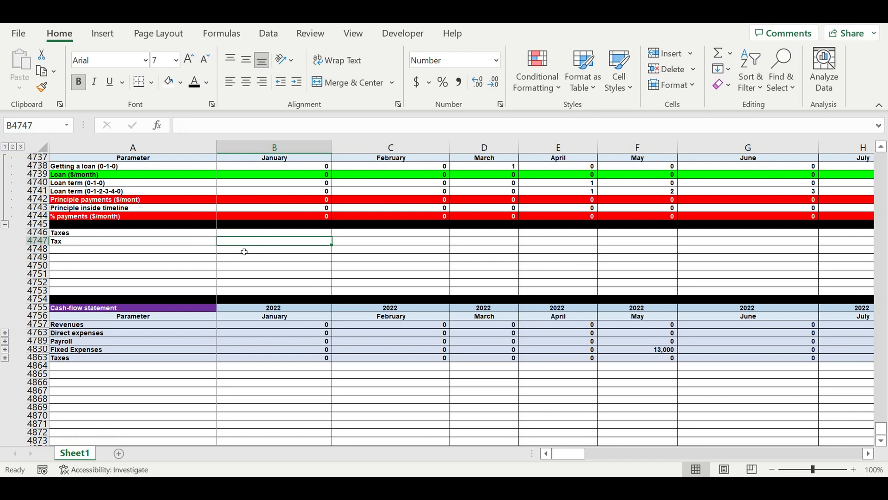
type("Rate")
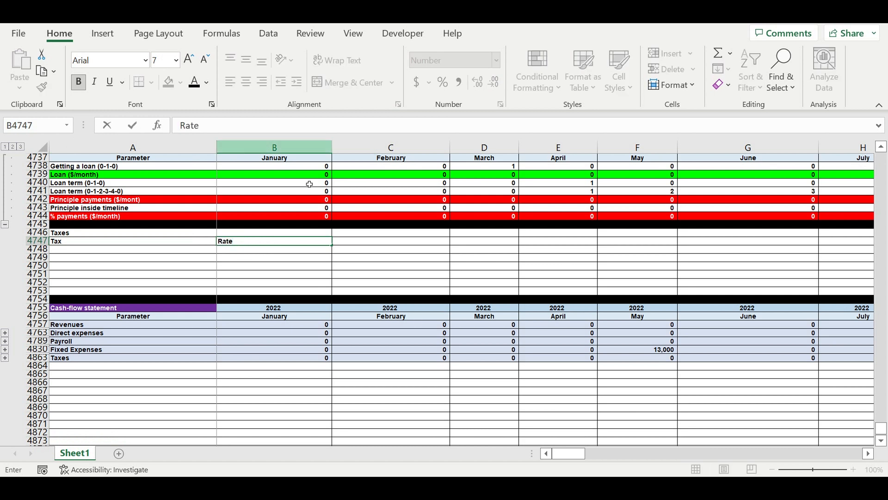
Fill the Taxes title cell A4746 with yellow.
left_click(119, 234)
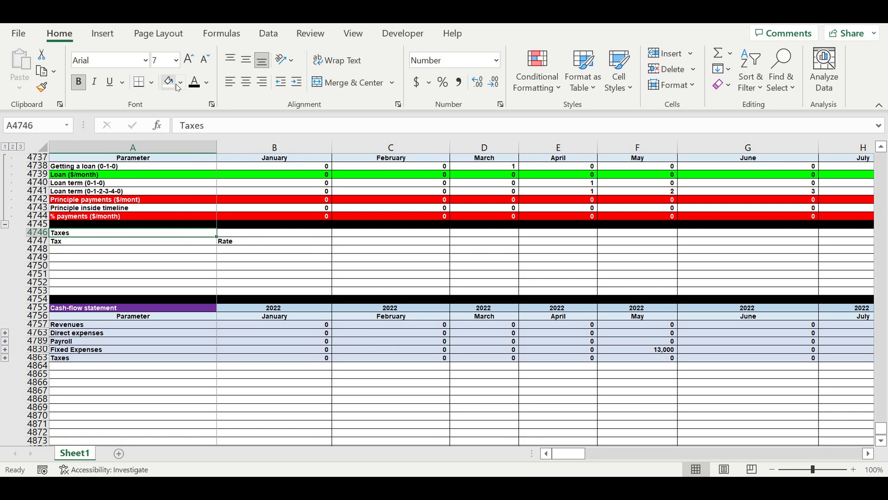
left_click(180, 82)
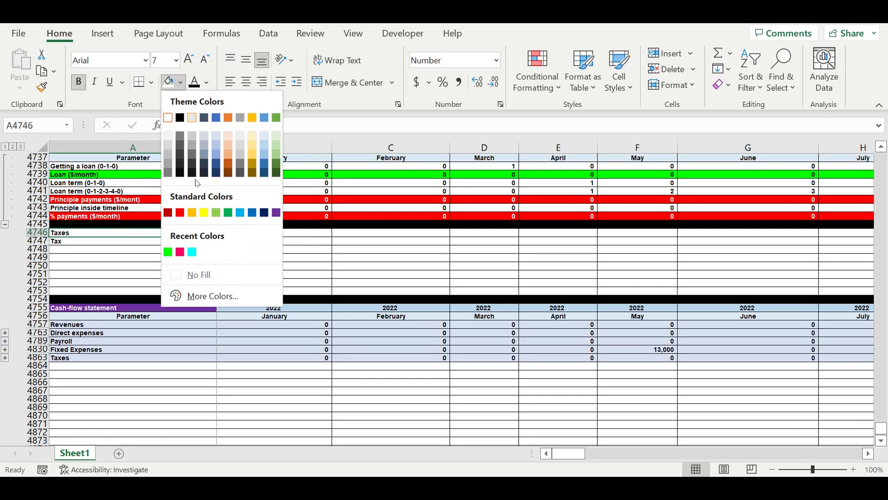
left_click(204, 213)
Center the Tax and Rate headers in A4747:B4747 and fill them light blue.
left_click_drag(238, 244, 208, 241)
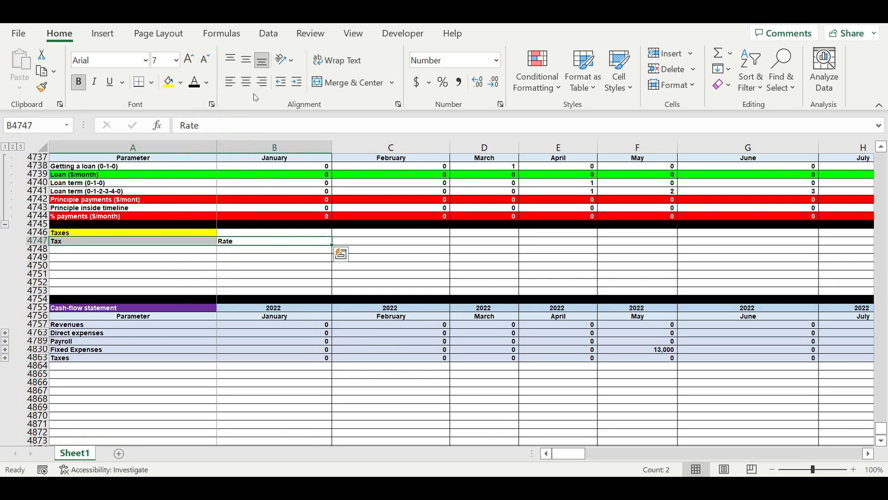
left_click(245, 83)
left_click(181, 83)
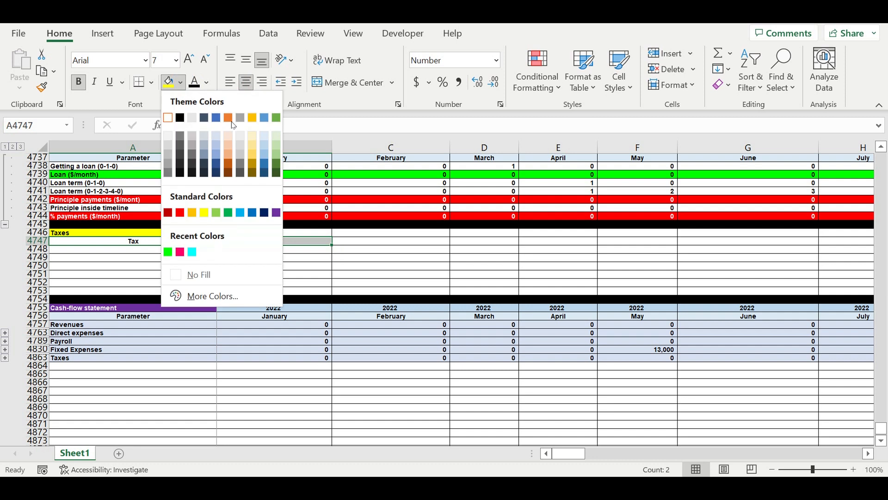
left_click(262, 135)
List Revenue tax, Profit tax, Salary tax and Asset tax in A4748:A4751 under the Tax header.
left_click(169, 266)
left_click(165, 251)
double_click(167, 253)
type("Reve")
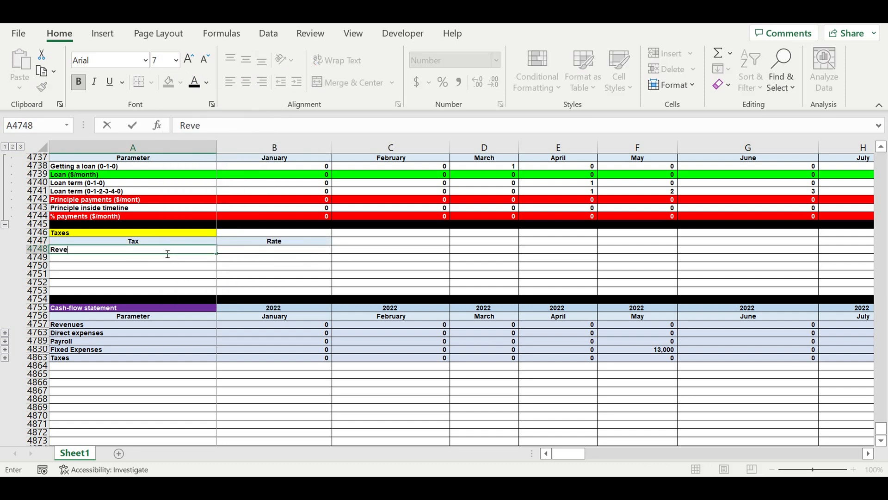
type("nue tax")
key("ctrl+Return")
key("Return")
type("Profit tax")
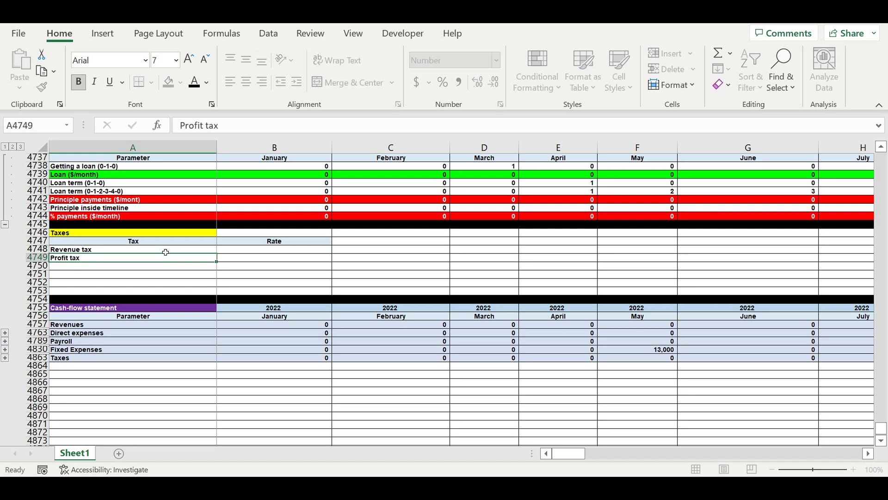
key("Return")
type("Salary tax")
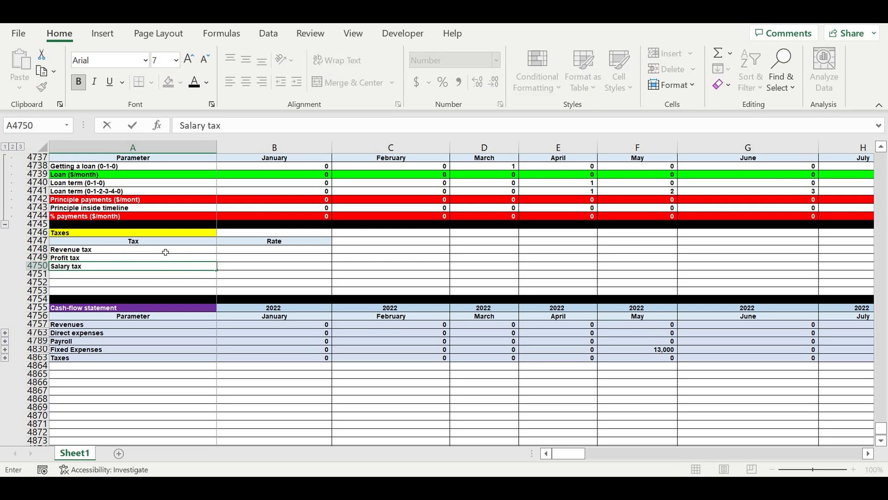
key("Return")
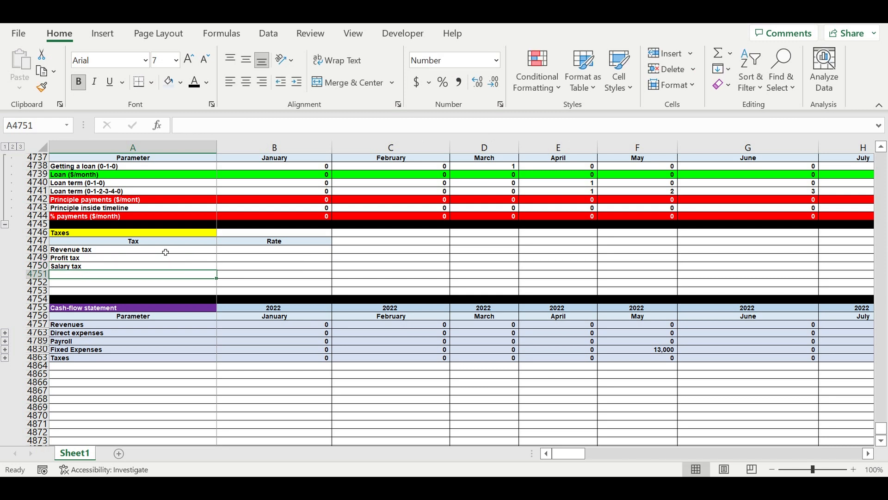
type("Asset t")
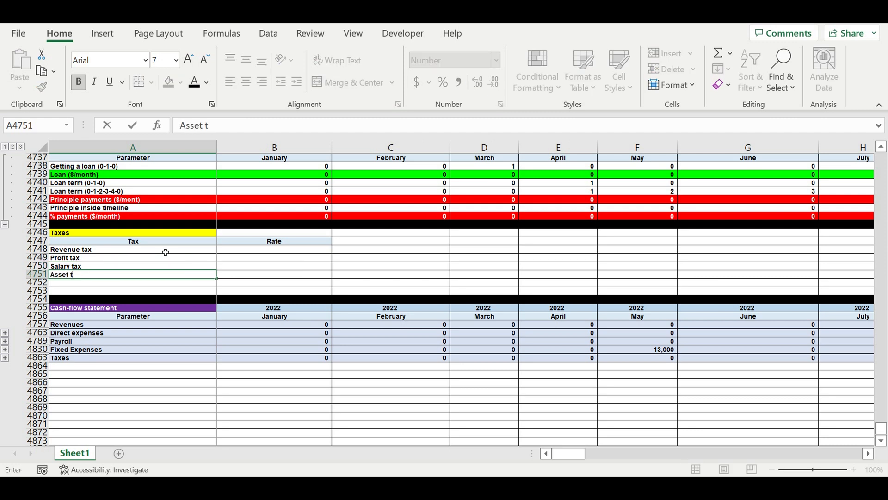
type("ax")
key("Return")
Format the rate cells B4748:B4751 with a white font on the standard light blue fill.
left_click_drag(262, 250, 259, 276)
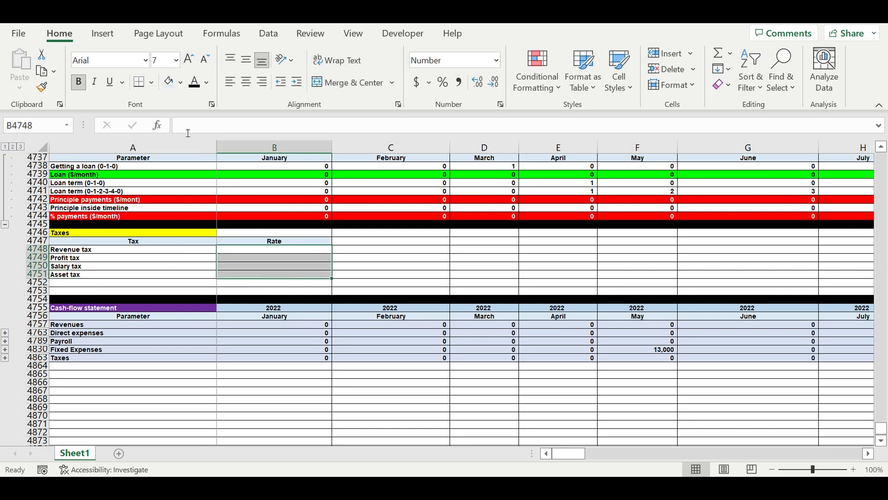
left_click(207, 82)
left_click(194, 139)
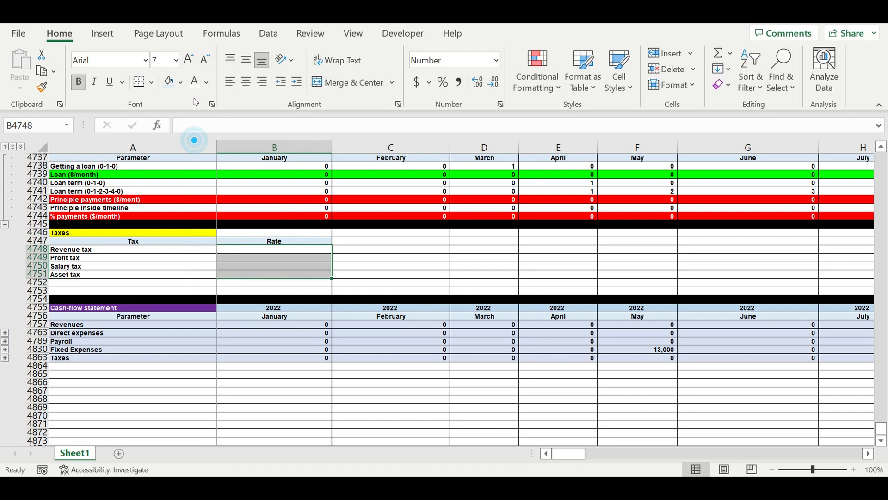
left_click(181, 83)
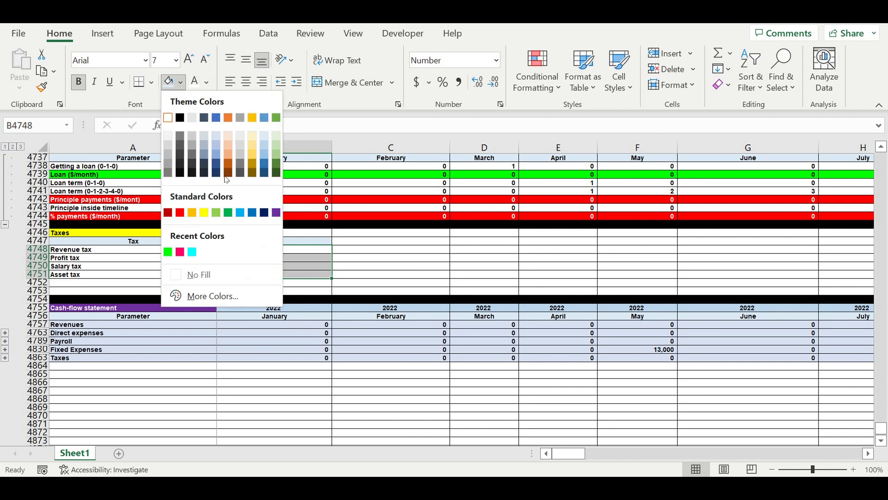
left_click(241, 212)
left_click(118, 249)
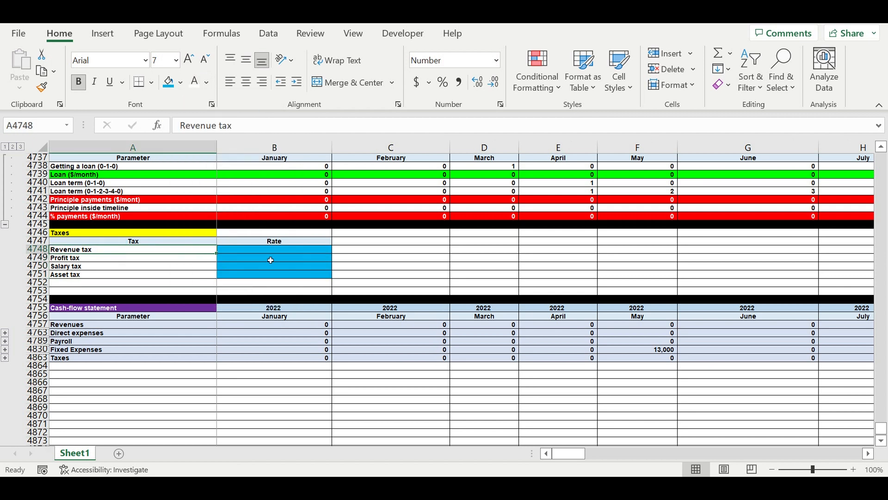
Enter 4 as the Revenue tax rate in B4748 and apply the percentage format to B4748:B4750.
left_click(287, 251)
type("4")
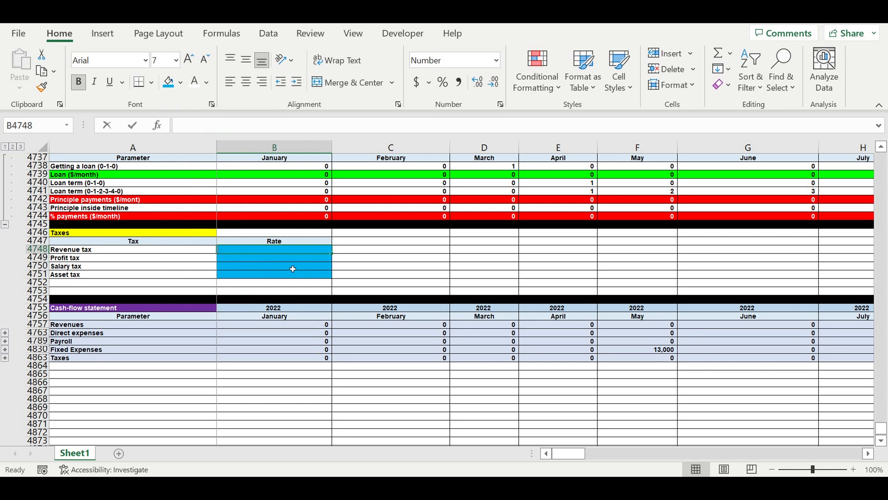
key("Return")
left_click_drag(296, 250, 303, 266)
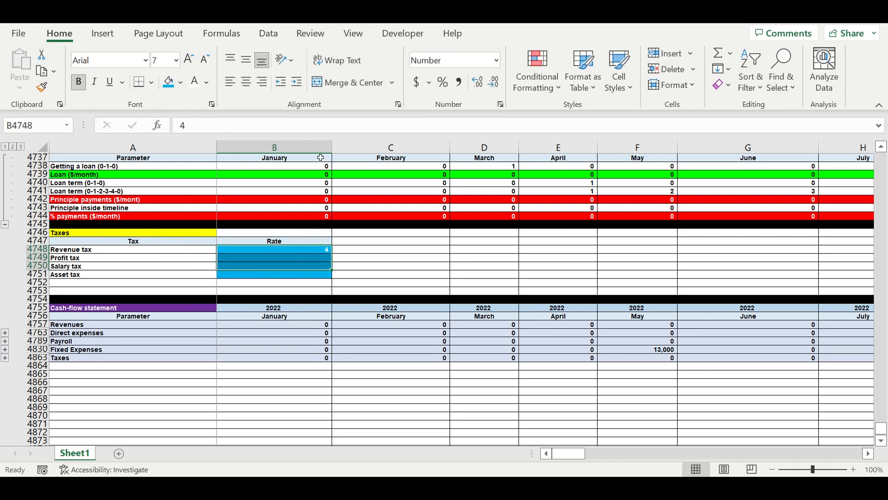
left_click(444, 83)
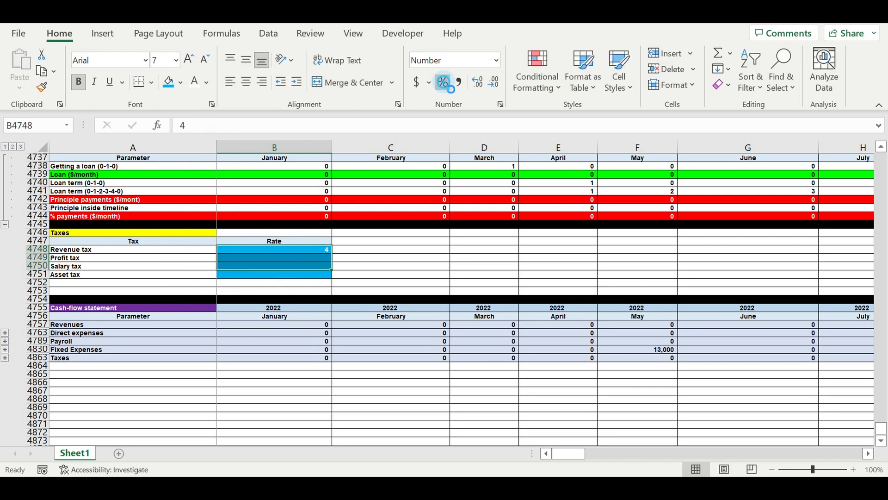
Enter rates of 4% for Revenue tax, 15% for Profit tax, 20% for Salary tax and 4,000 for Asset tax.
left_click(316, 251)
type("4")
key("Return")
type("15")
left_click(384, 267)
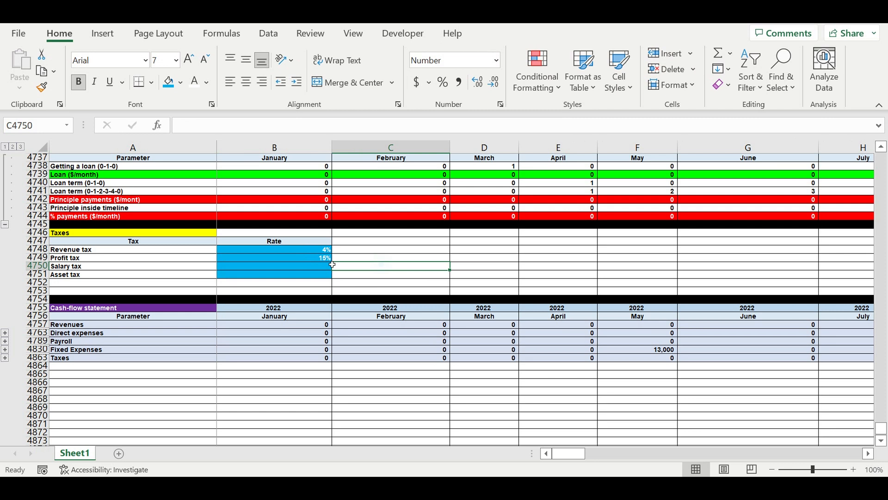
left_click(113, 258)
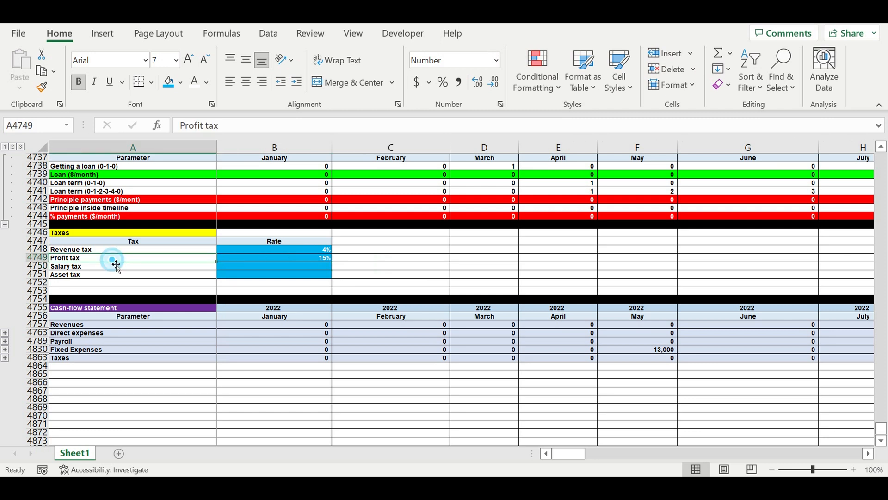
left_click(304, 260)
left_click(248, 269)
type("20")
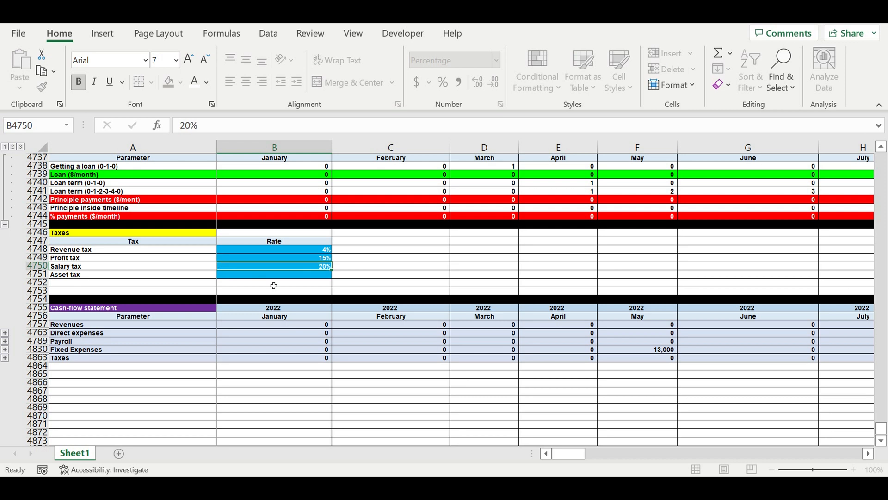
key("Return")
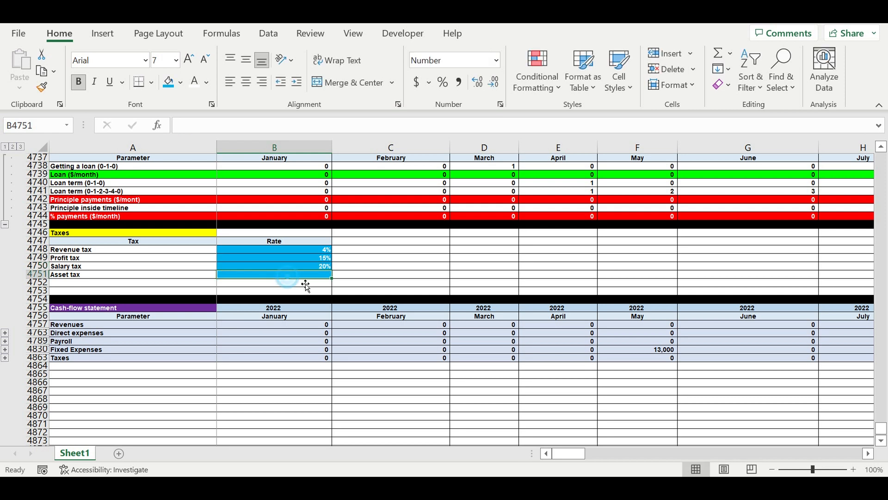
type("4,")
type("000")
left_click(385, 270)
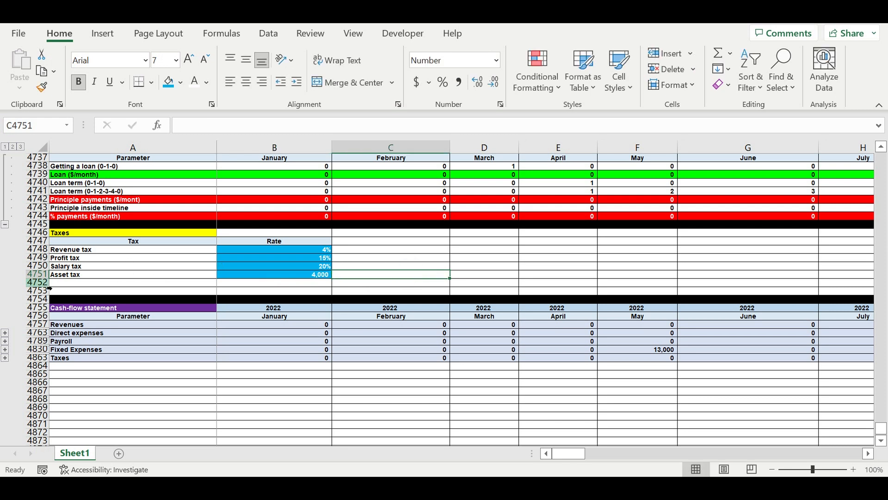
Indent the tax labels in A4748:A4751 by one level.
left_click_drag(78, 249, 77, 275)
left_click(297, 81)
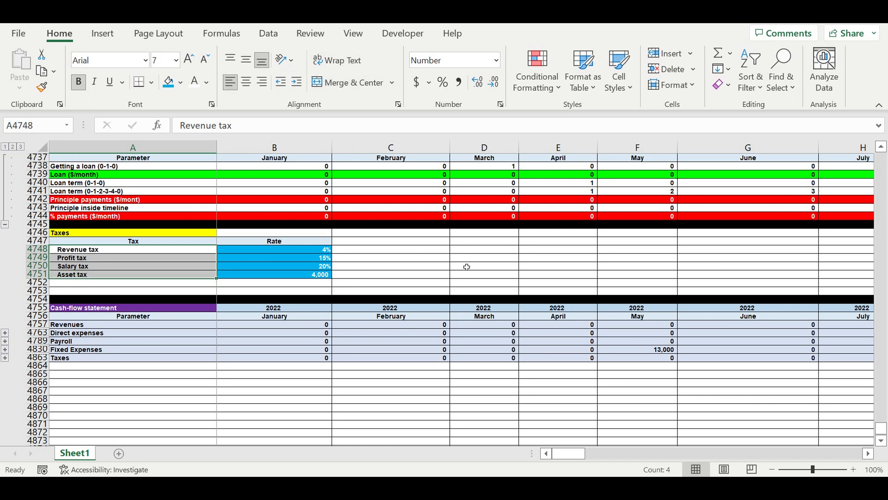
left_click(462, 265)
Fill row 4752 below the tax rates table with black as a separator.
left_click(37, 282)
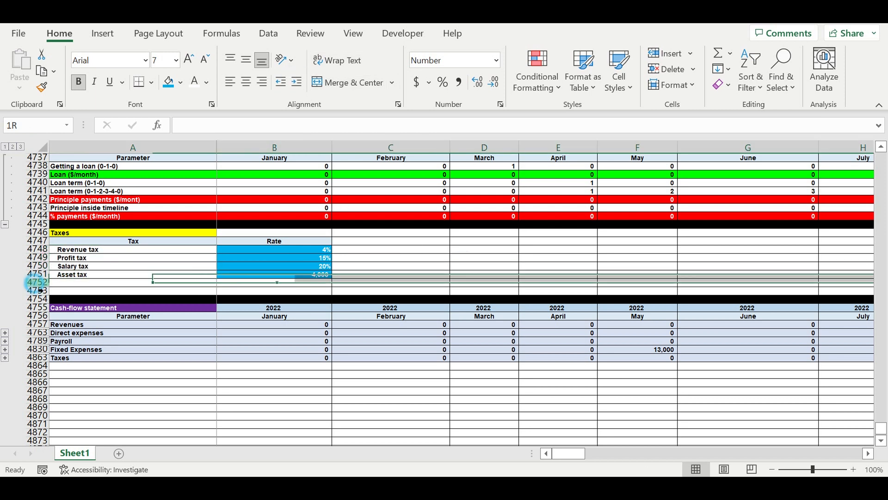
left_click(180, 83)
left_click(181, 117)
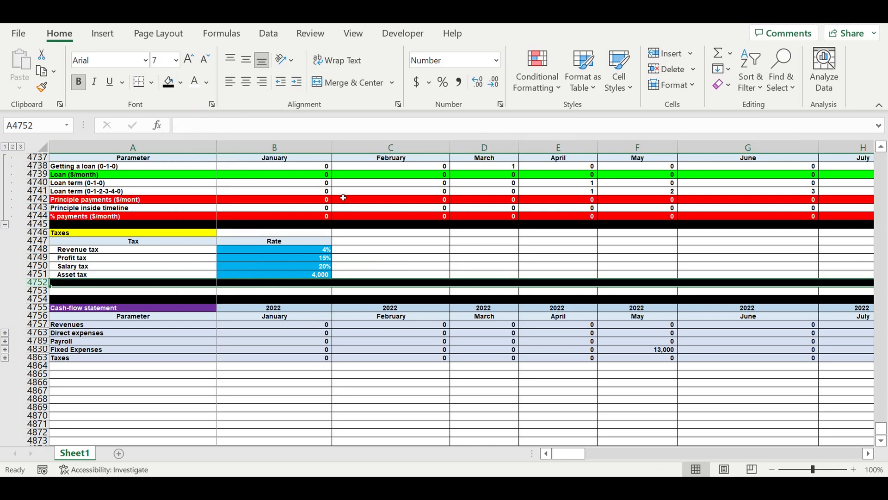
left_click_drag(391, 233, 391, 242)
Link A4864, directly below Taxes in the cash-flow statement, to the Revenue tax label in A4748.
left_click(95, 266)
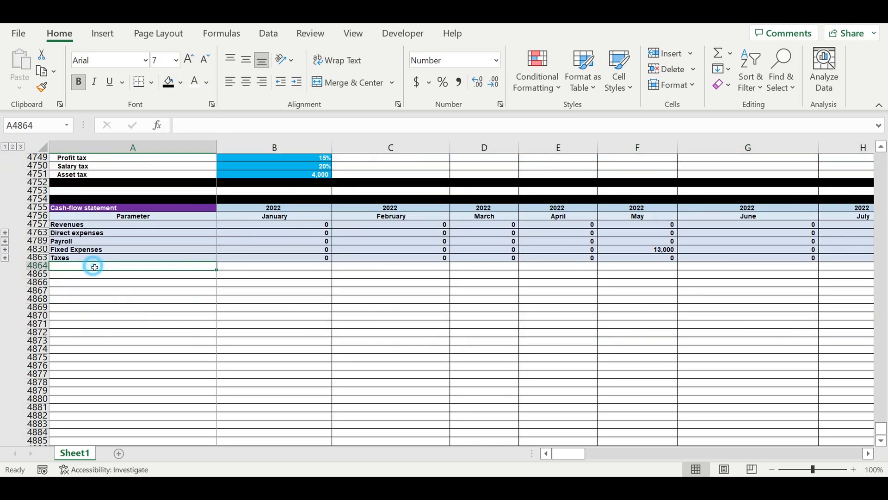
type("=")
scroll(136, 253, "up", 2)
scroll(136, 253, "up", 2)
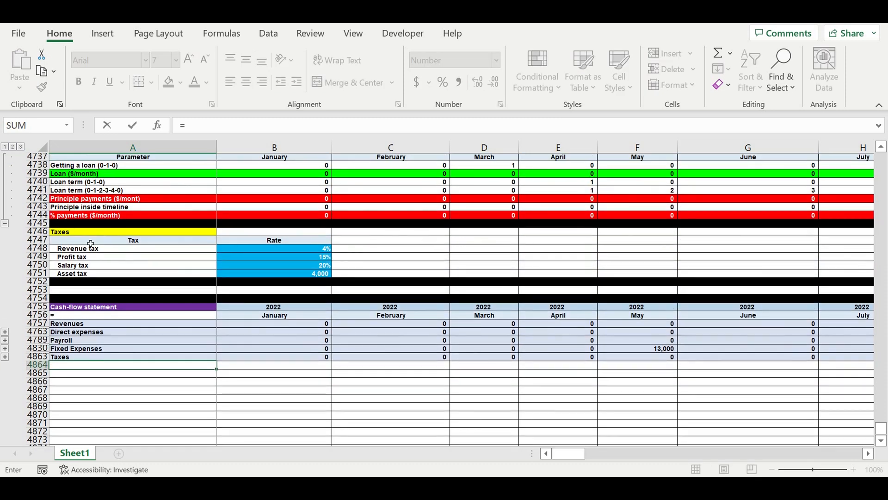
left_click(143, 250)
key("Return")
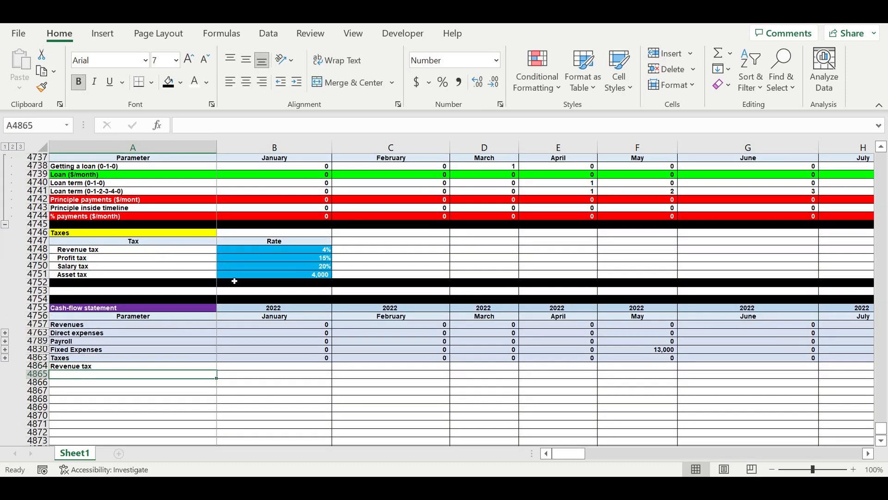
Indent the linked label in A4864 by one level and fill it down through A4867, clearing any extra copy in A4868.
scroll(225, 302, "down", 3)
left_click(145, 291)
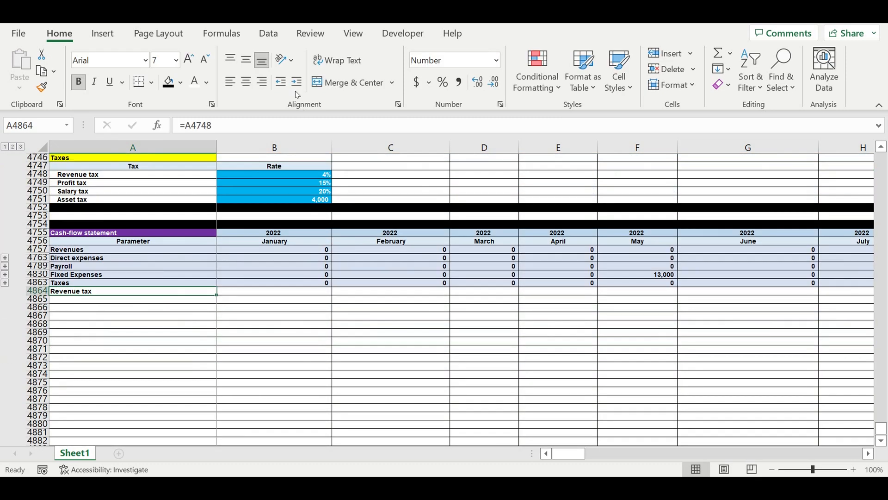
left_click(297, 82)
left_click_drag(220, 301, 212, 337)
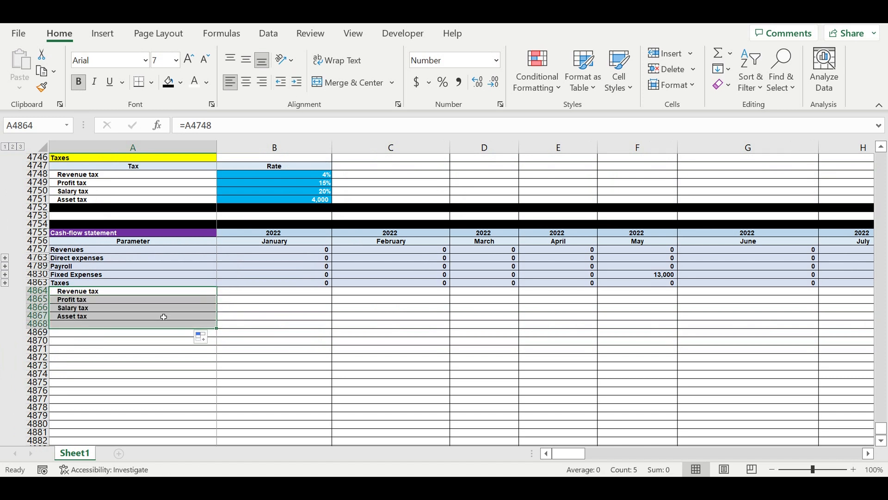
left_click(111, 327)
key("Delete")
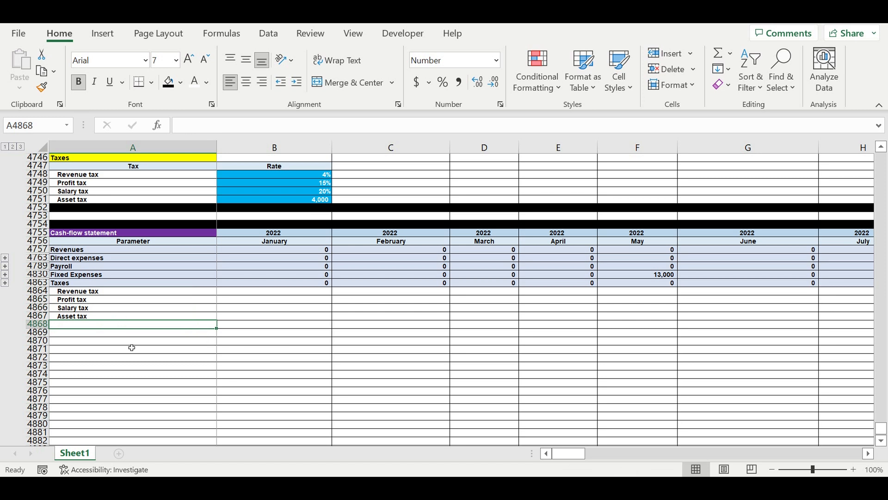
left_click(131, 343)
left_click(87, 291)
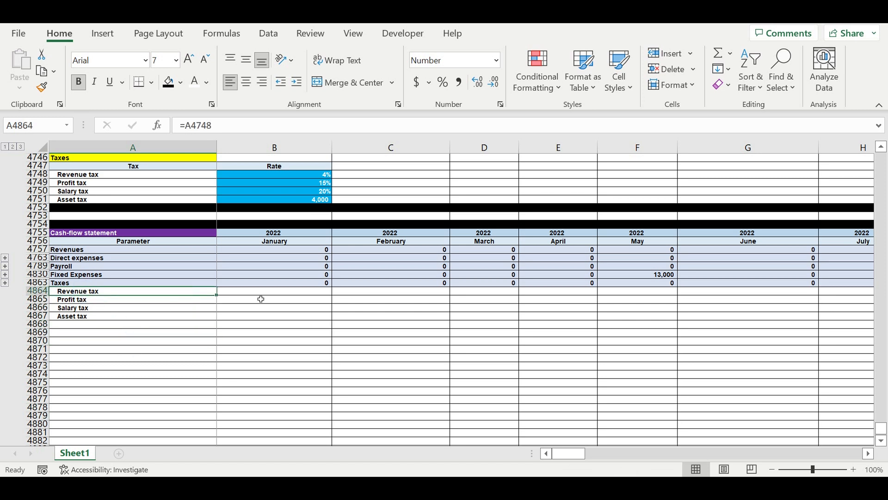
Calculate January's Revenue tax in B4864 as revenues times the fixed tax rate, =B4757*$B$4748.
left_click(261, 299)
left_click(293, 291)
type("=")
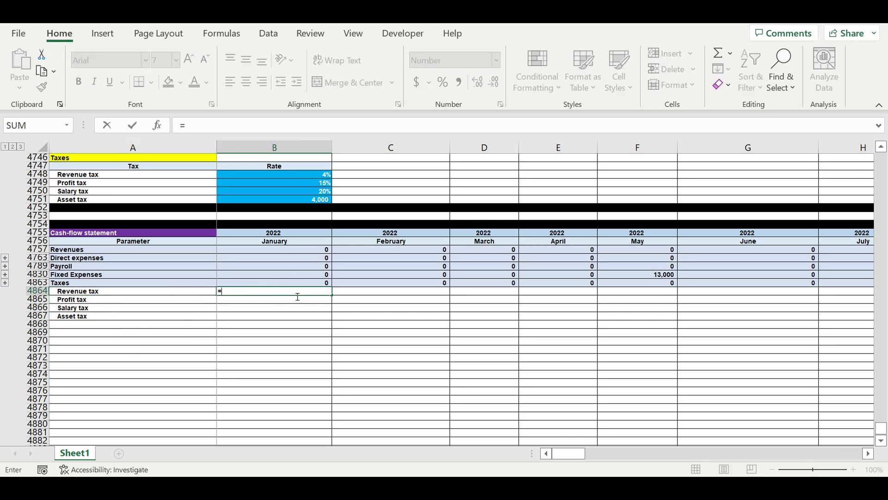
scroll(315, 258, "up", 2)
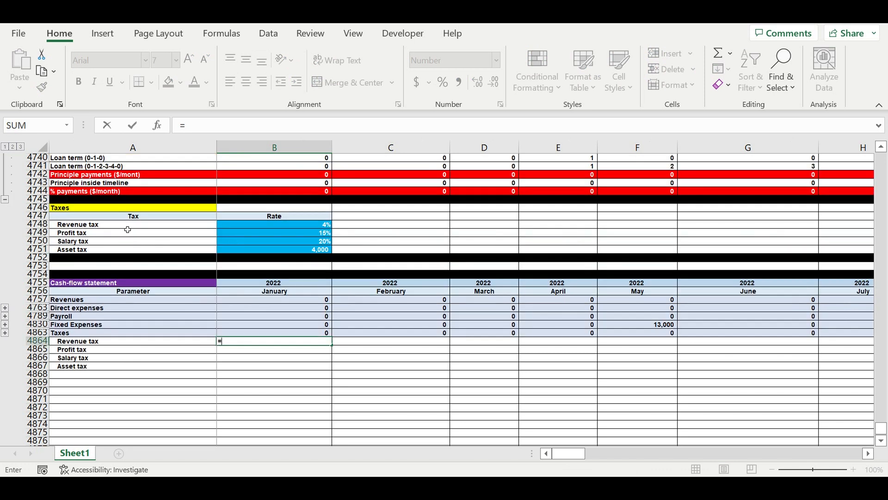
left_click(294, 301)
type("*")
left_click(313, 225)
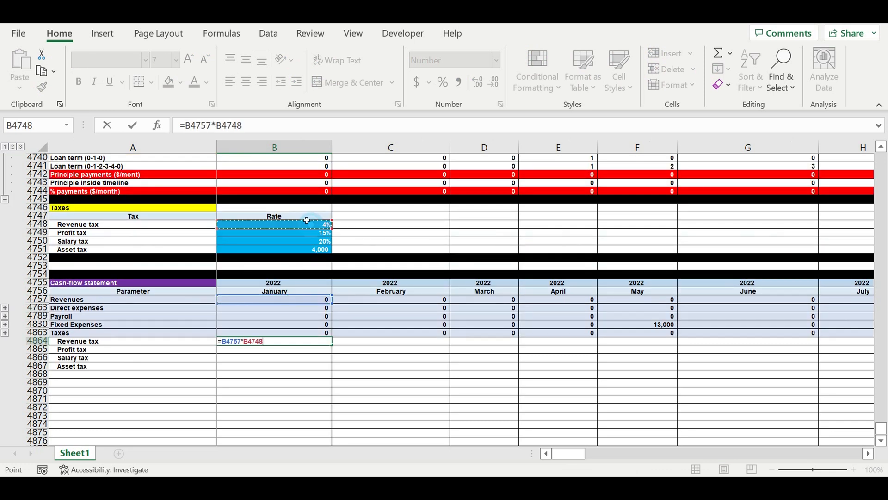
left_click(226, 128)
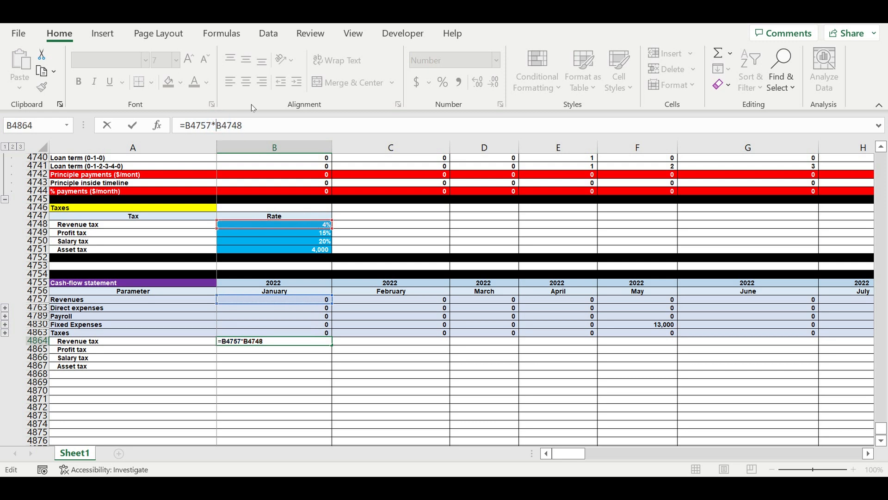
type("$")
left_click(229, 125)
type("$")
key("Return")
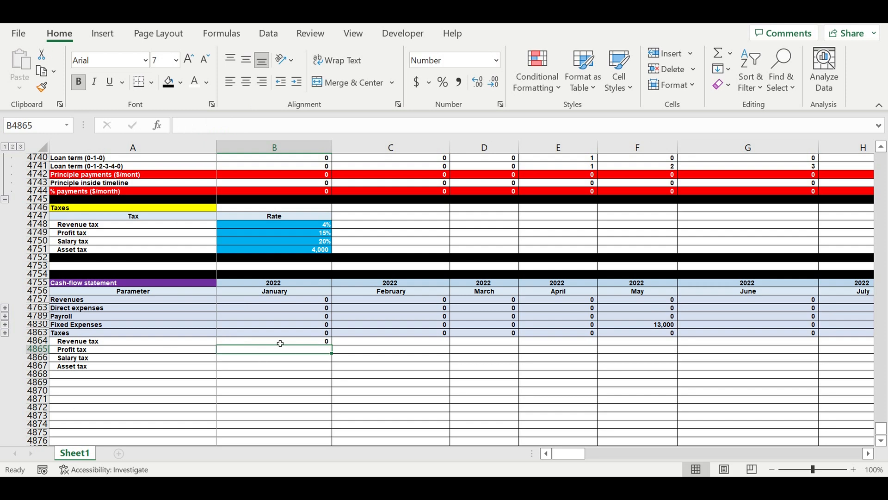
Calculate January's Salary tax in B4866 as payroll times the fixed tax rate, =B4789*$B$4750.
left_click(296, 359)
scroll(297, 300, "up", 1)
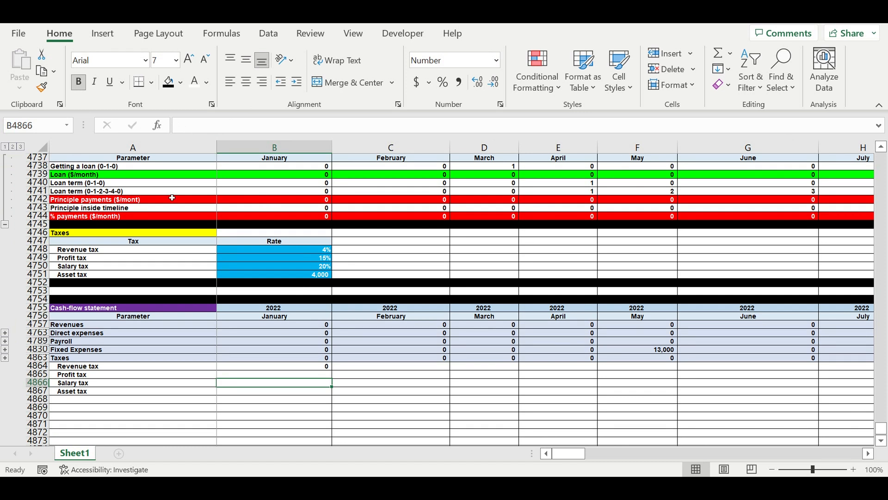
left_click(113, 200)
left_click(106, 219)
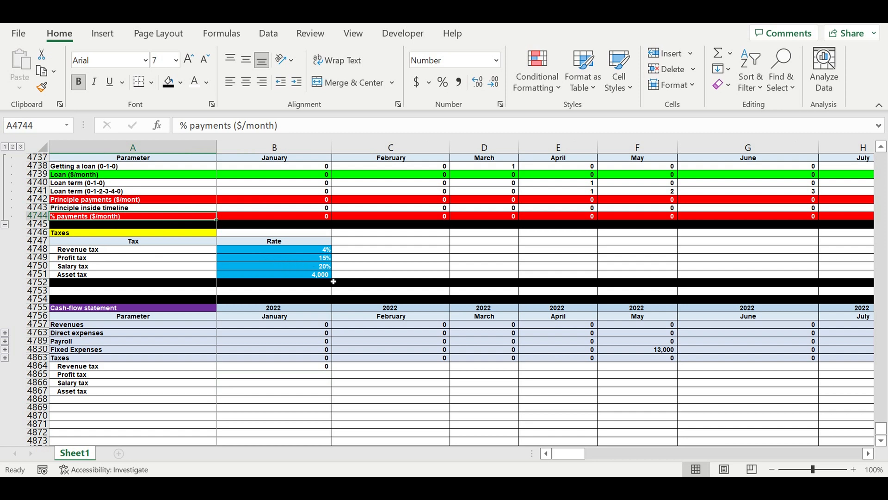
left_click(290, 386)
type("=")
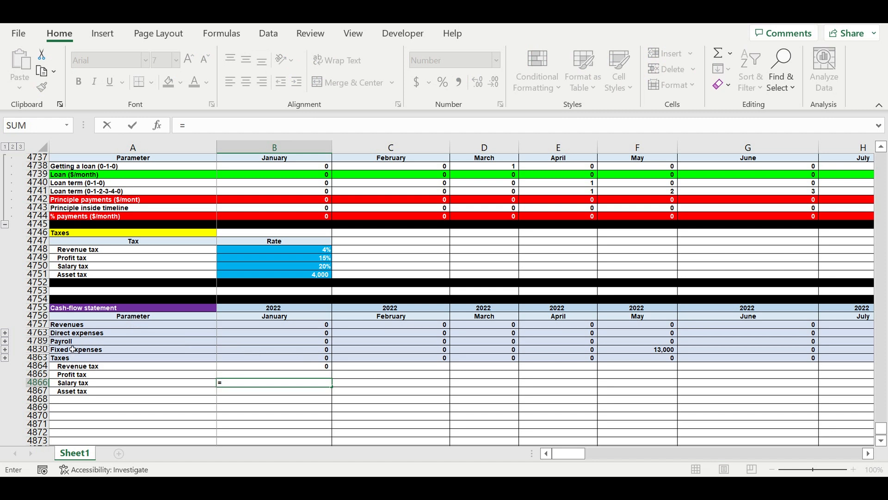
left_click(238, 342)
type("*")
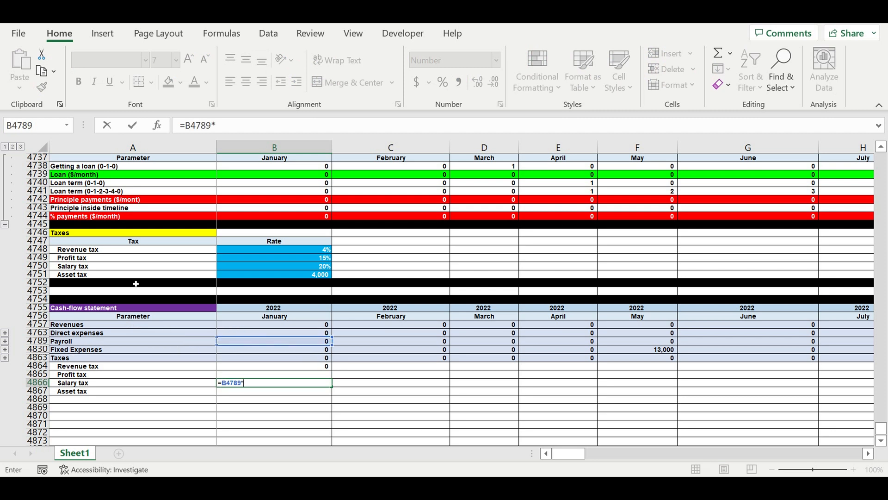
left_click(252, 267)
left_click(241, 129)
type("$B4750")
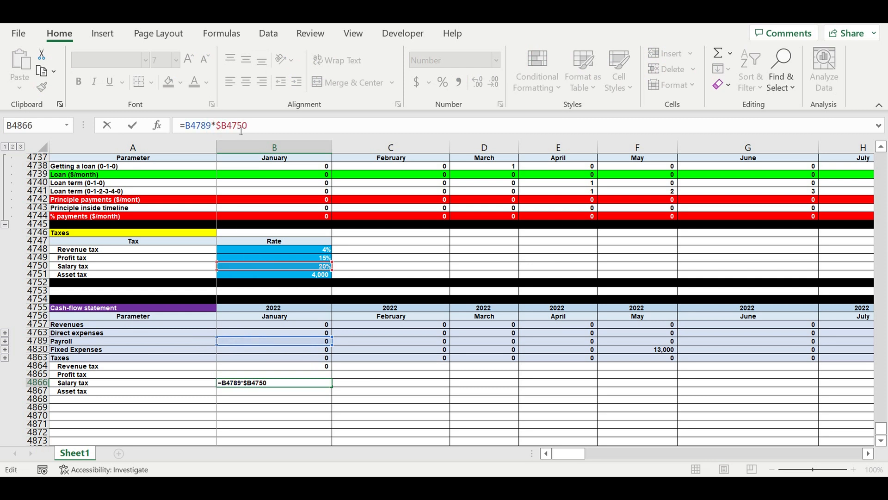
key("Right")
type("$")
key("Return")
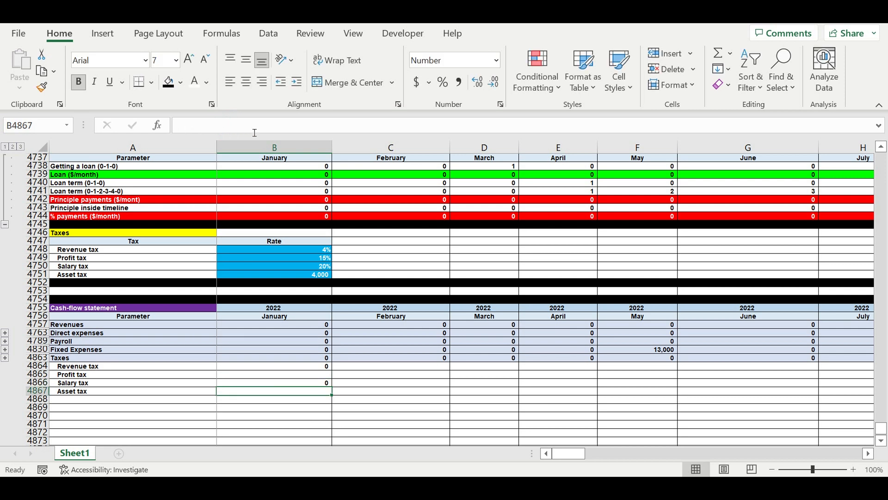
Calculate January's Asset tax in B4867 as the fixed amount times the Start of operating activity (0-1-1) flag, =$B$4751*B27.
type("=")
left_click(314, 277)
left_click(185, 125)
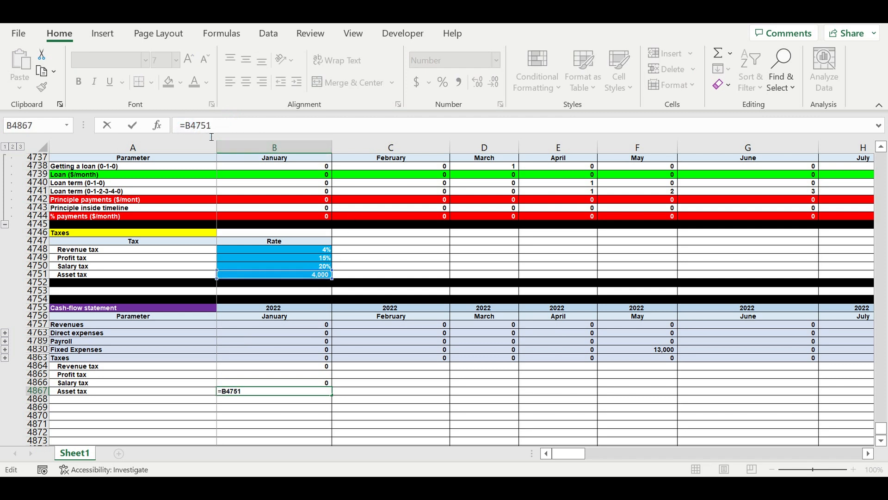
type("$")
left_click_drag(195, 125, 200, 125)
left_click(196, 125)
type("$")
left_click(250, 130)
type("*")
left_click_drag(881, 428, 882, 157)
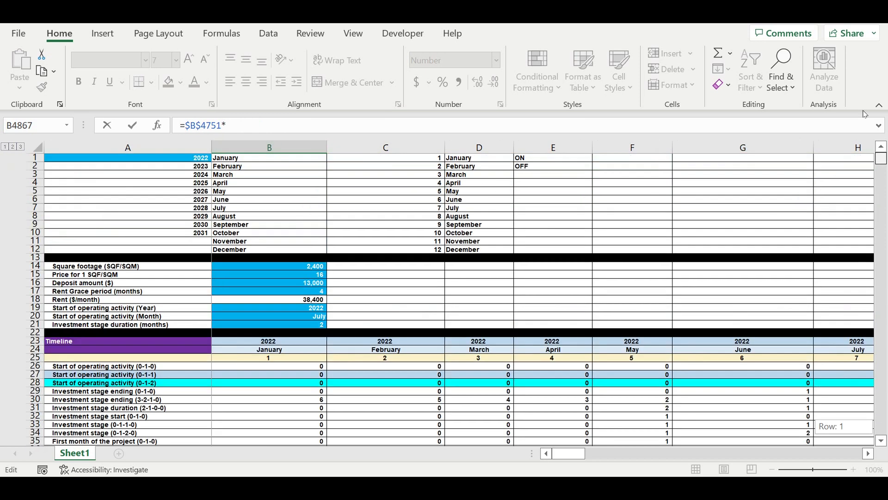
scroll(426, 282, "down", 1)
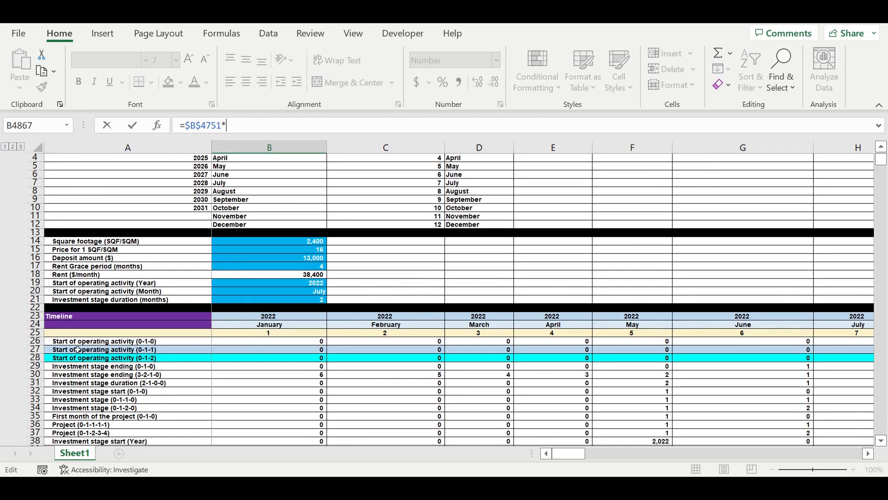
left_click(249, 352)
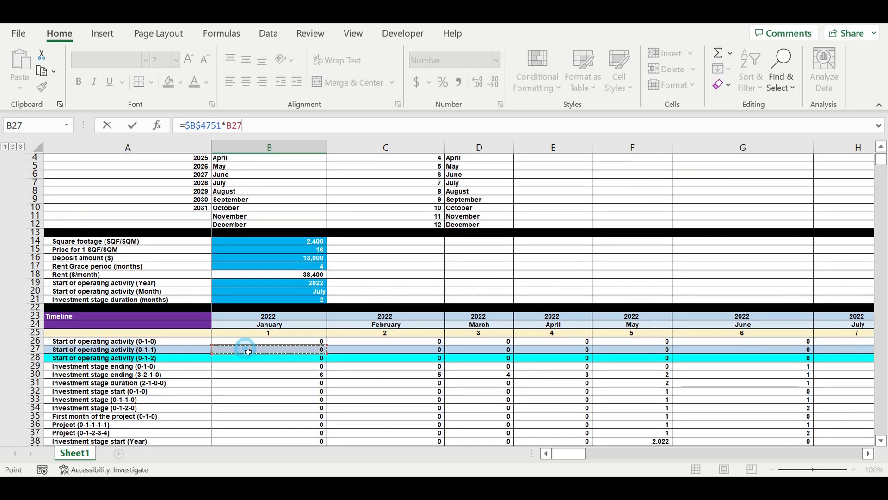
left_click(869, 454)
left_click(868, 453)
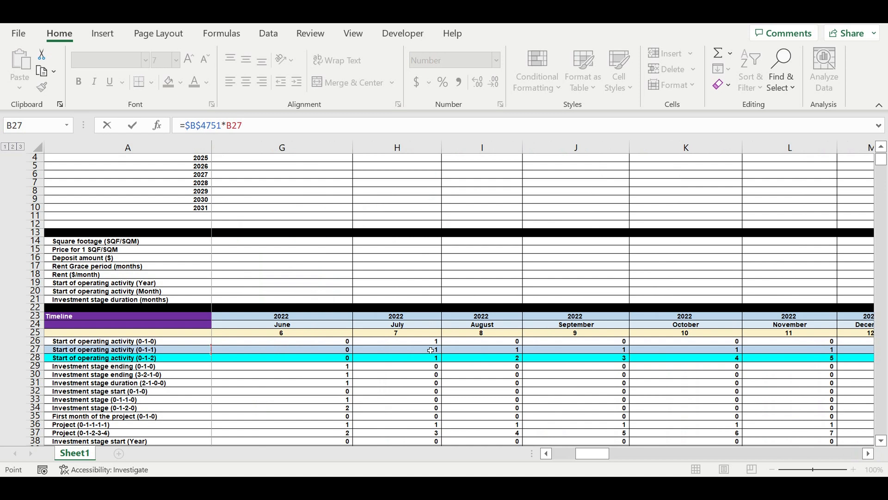
key("Return")
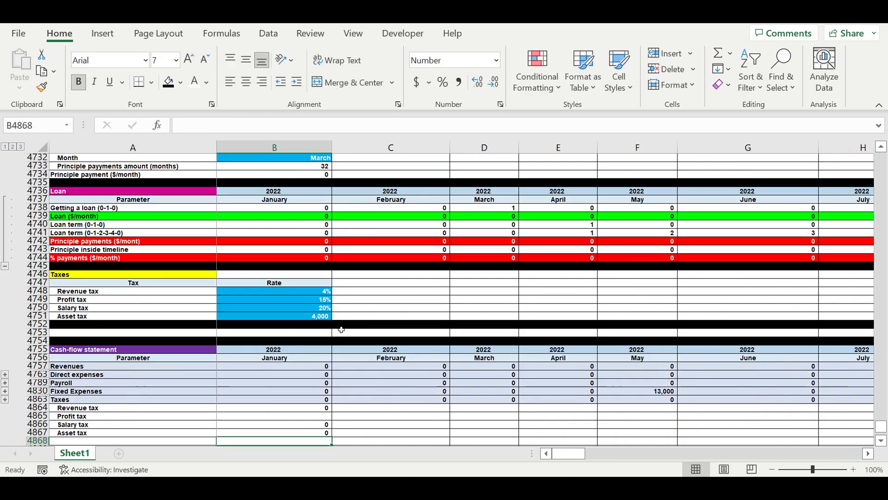
Change the January Taxes total in B4863 to sum only the four tax rows, =SUM(B4864:B4867).
scroll(374, 335, "down", 4)
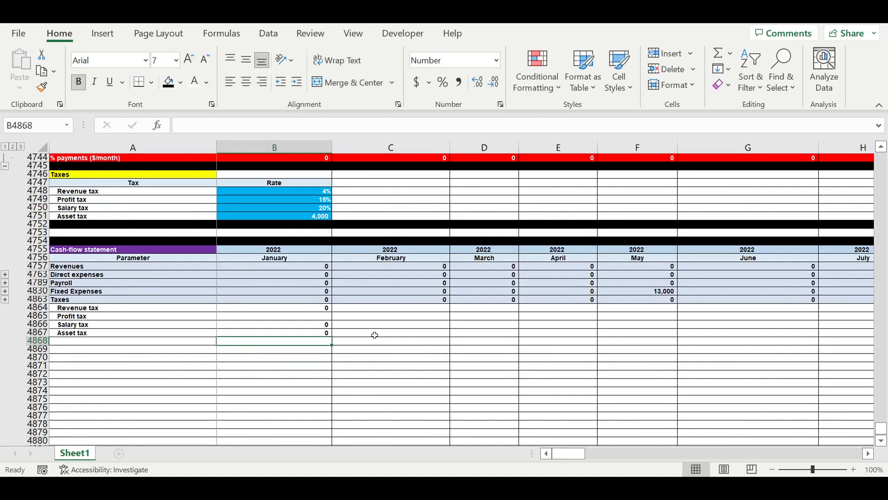
left_click(310, 302)
left_click(285, 126)
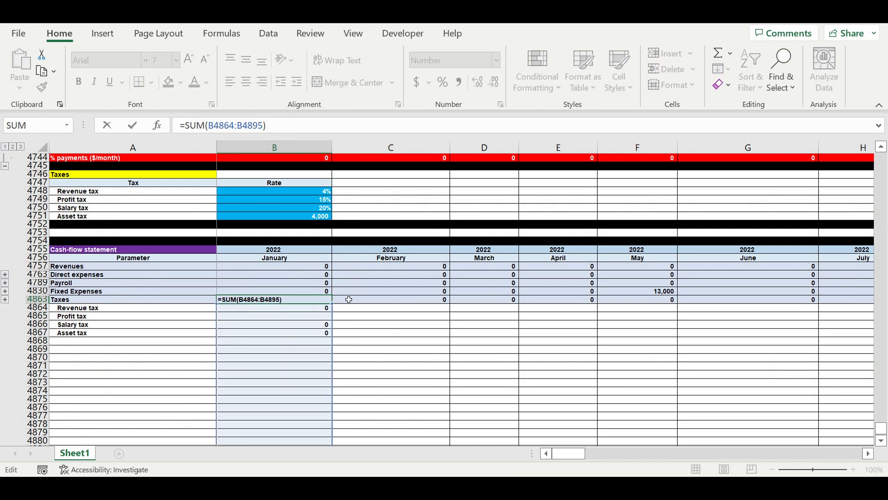
left_click_drag(208, 126, 267, 125)
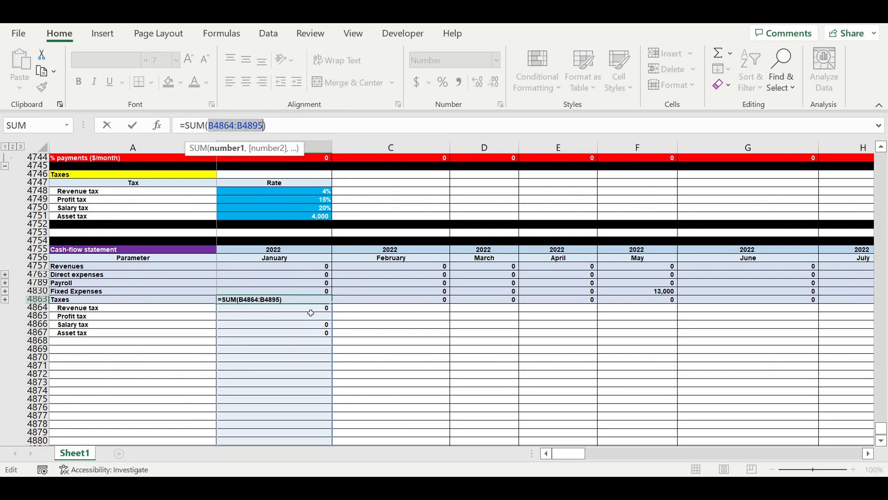
left_click_drag(311, 309, 310, 330)
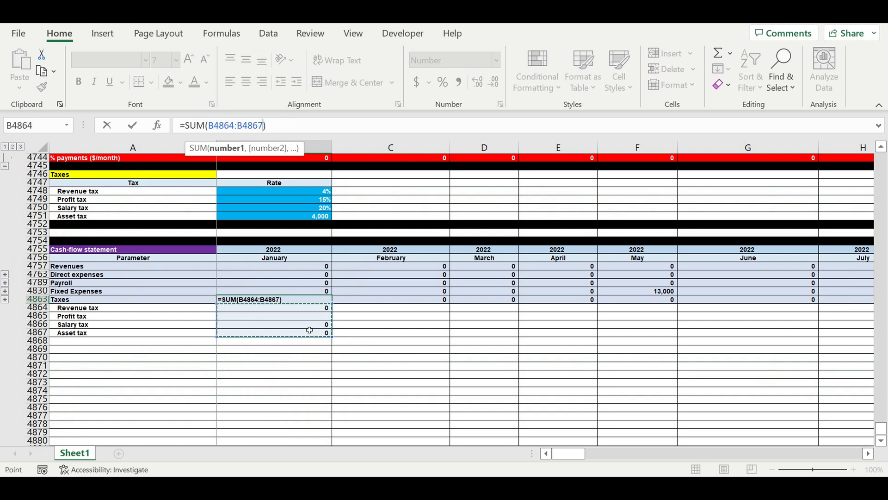
key("Return")
Fill the January tax formulas in B4863:B4867 across all months to December 2031 in column DQ.
left_click(308, 302)
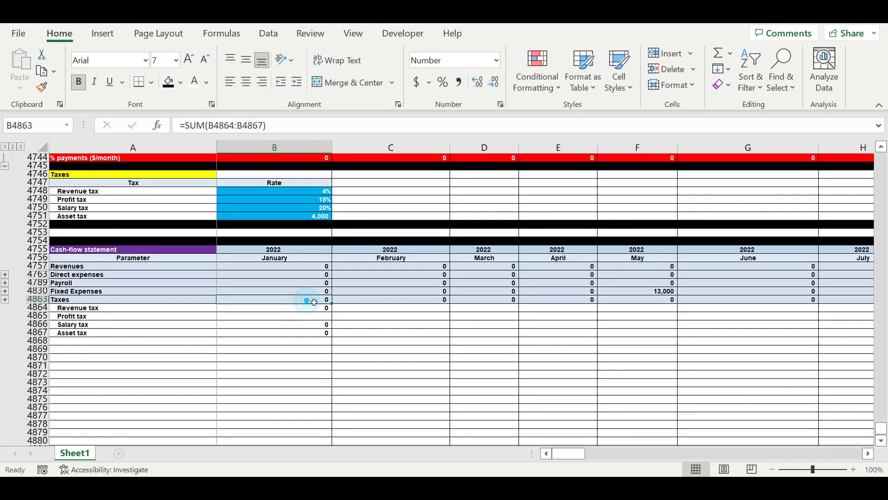
left_click_drag(332, 304, 787, 300)
left_click_drag(699, 458, 469, 456)
left_click_drag(309, 302, 813, 315)
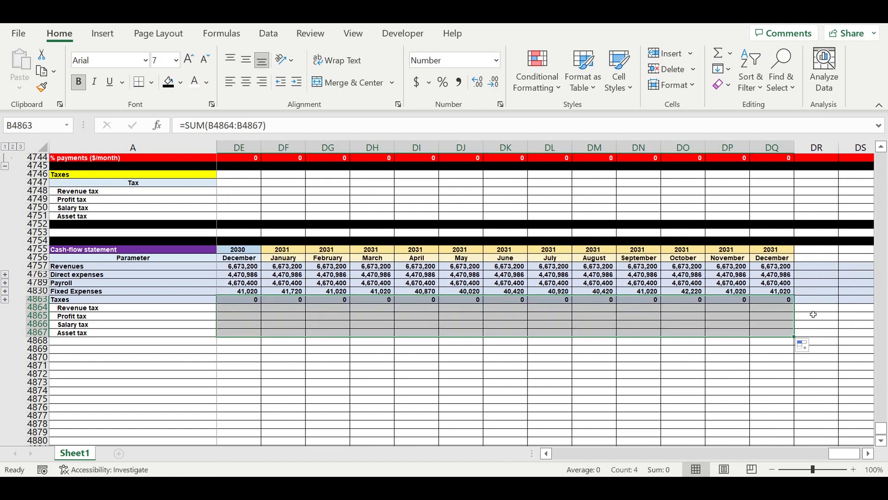
left_click(616, 358)
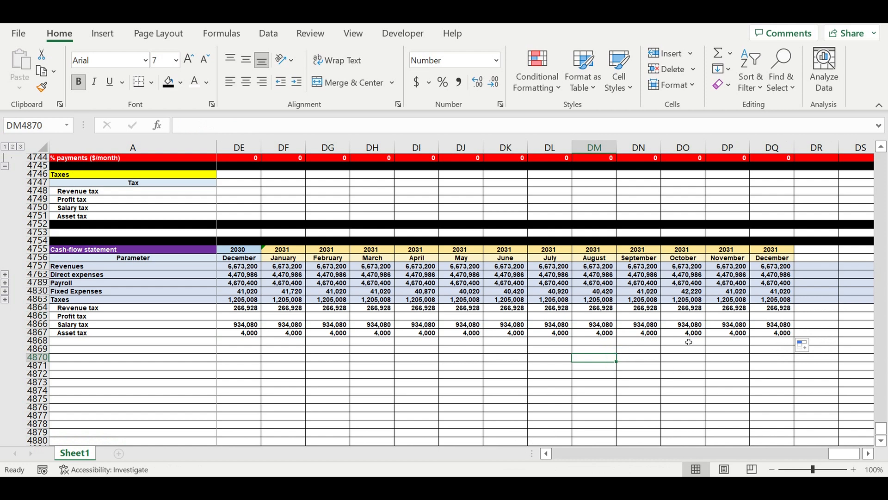
left_click_drag(846, 457, 567, 456)
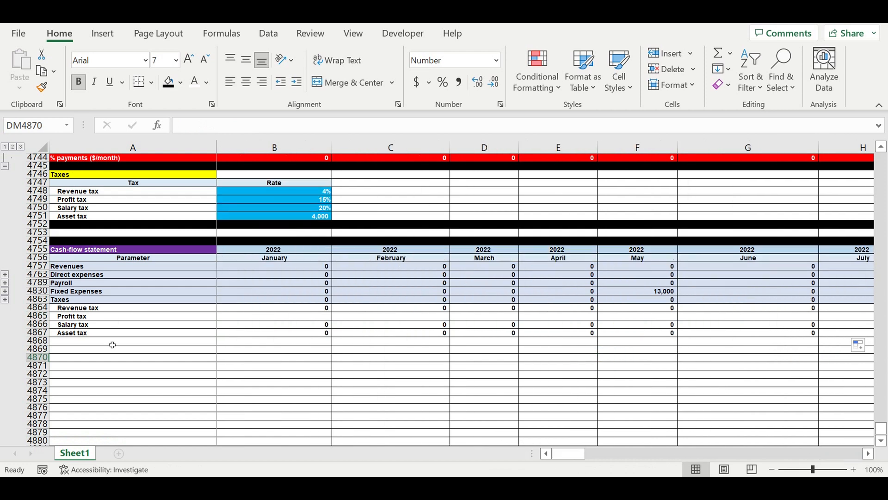
left_click(72, 344)
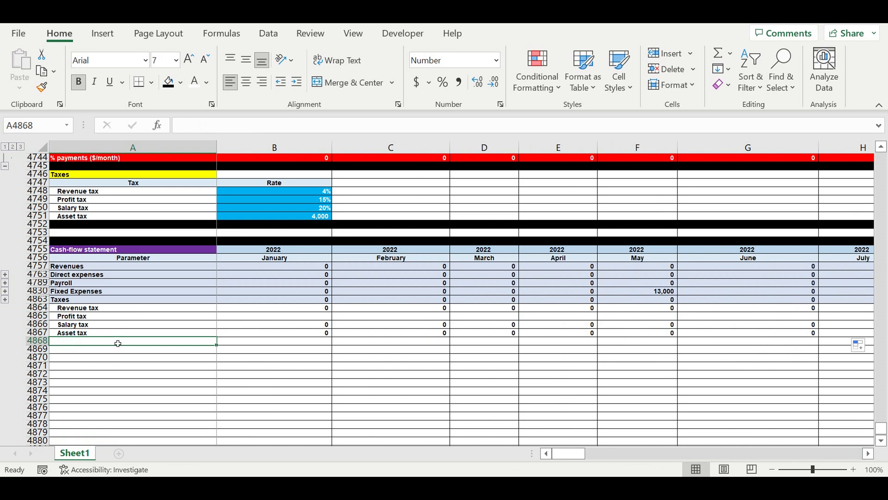
Label A4868 "Result from operating activity" and remove the label's indent.
type("Result from operating activity")
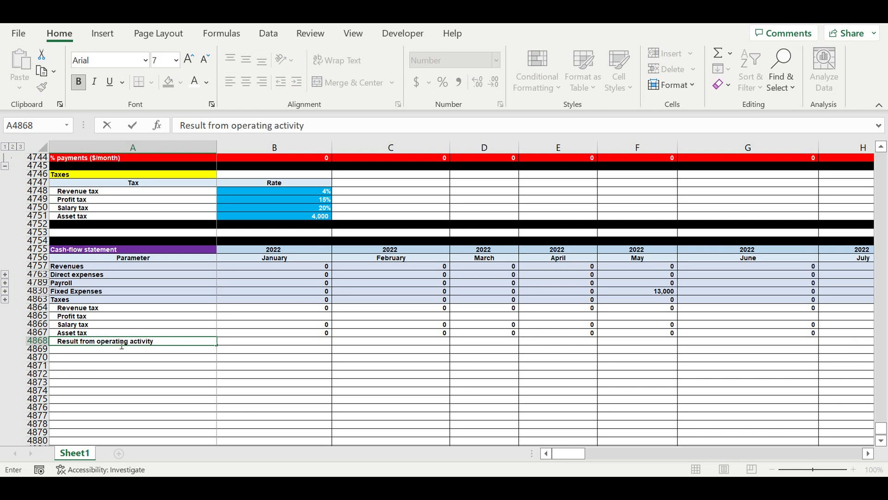
key("Return")
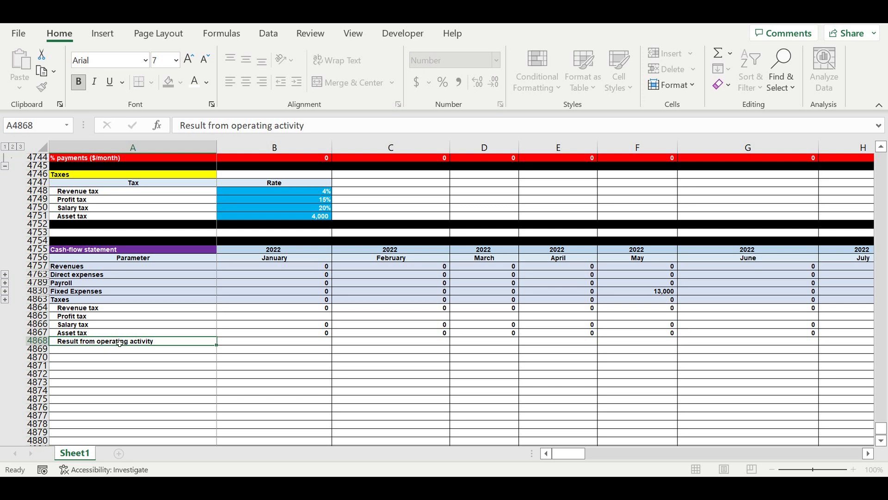
left_click(89, 343)
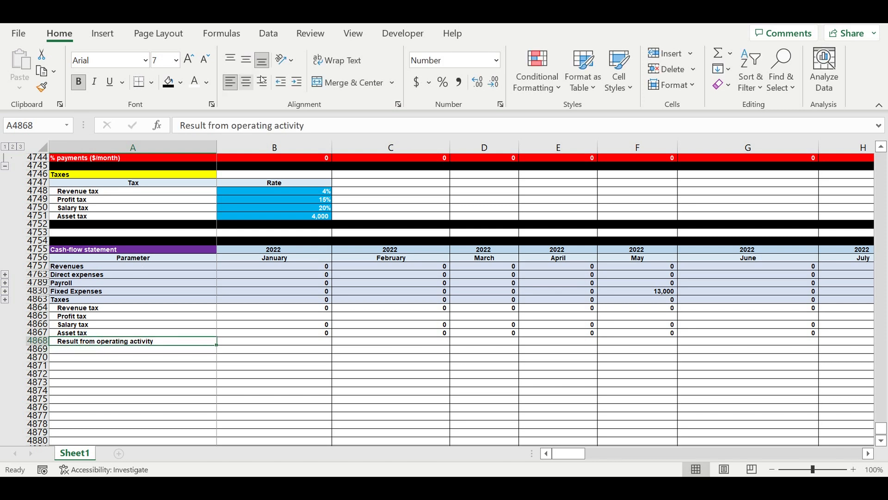
left_click(279, 83)
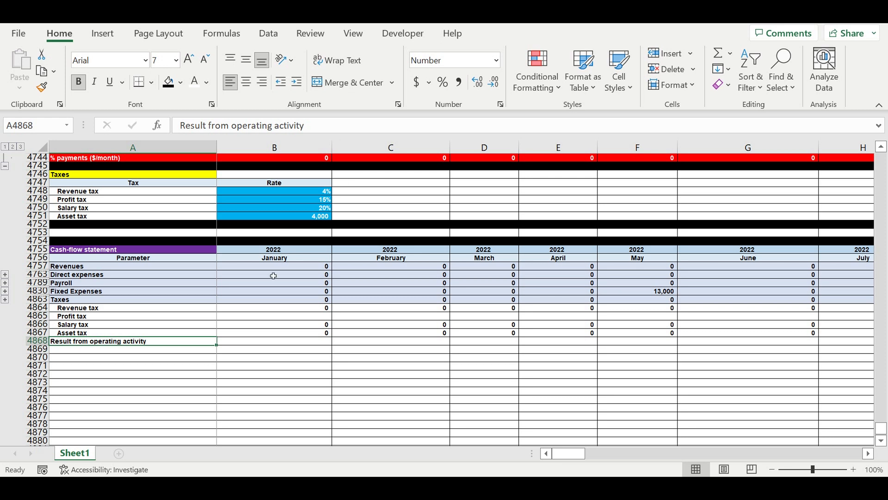
Fill the entire Result from operating activity row, 4868, with standard yellow.
left_click(37, 342)
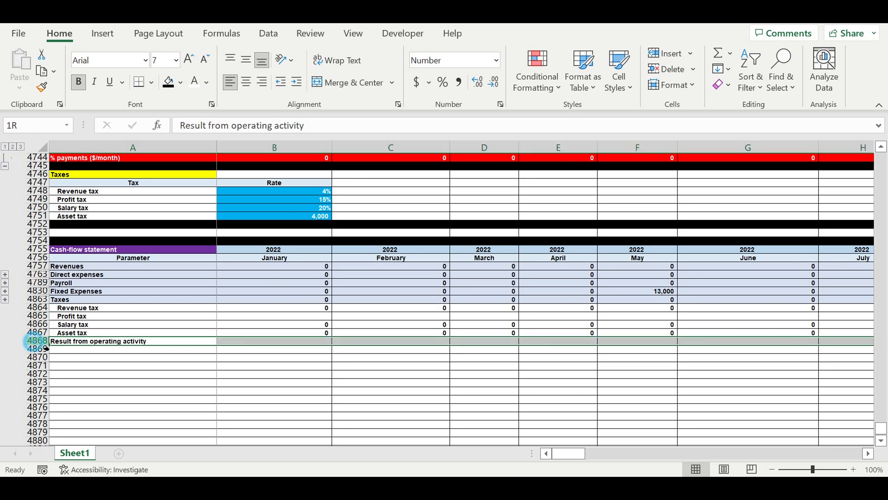
left_click(181, 83)
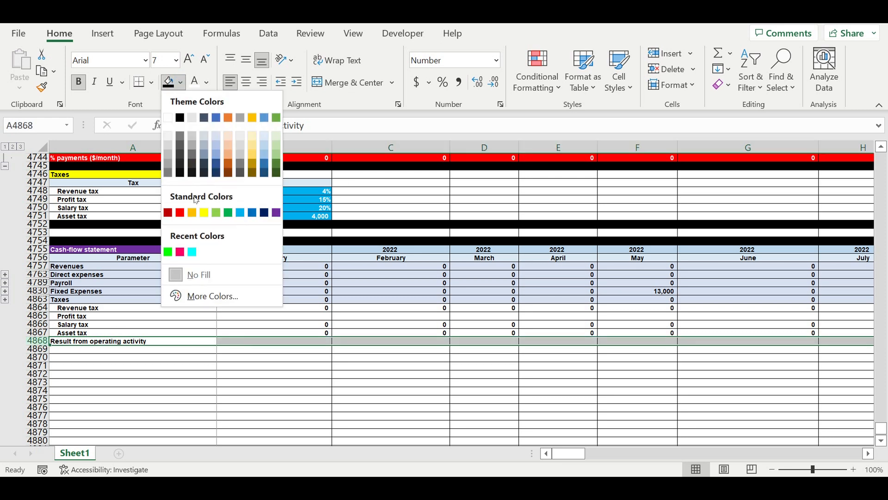
left_click(205, 213)
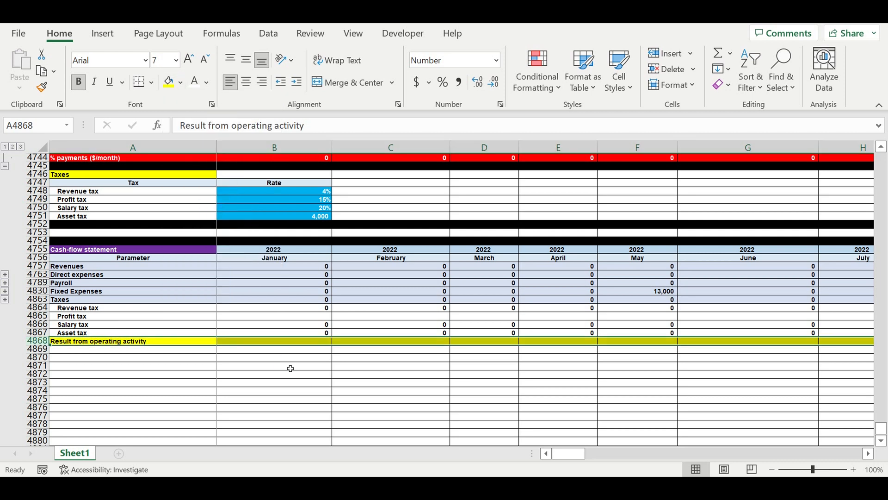
left_click(290, 366)
Calculate January's operating result in B4868 as revenues minus direct expenses, payroll, fixed expenses and taxes, =B4757-B4763-B4789-B4830-B4863.
left_click(303, 343)
type("=")
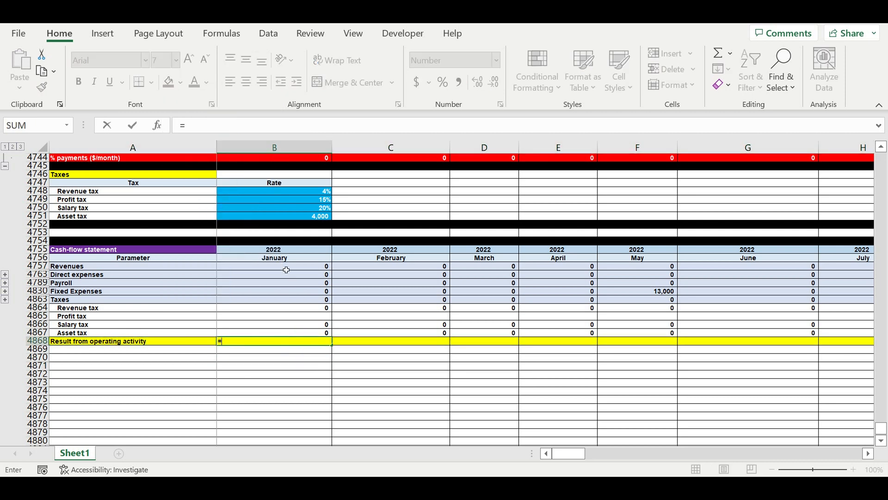
left_click(286, 268)
type("-")
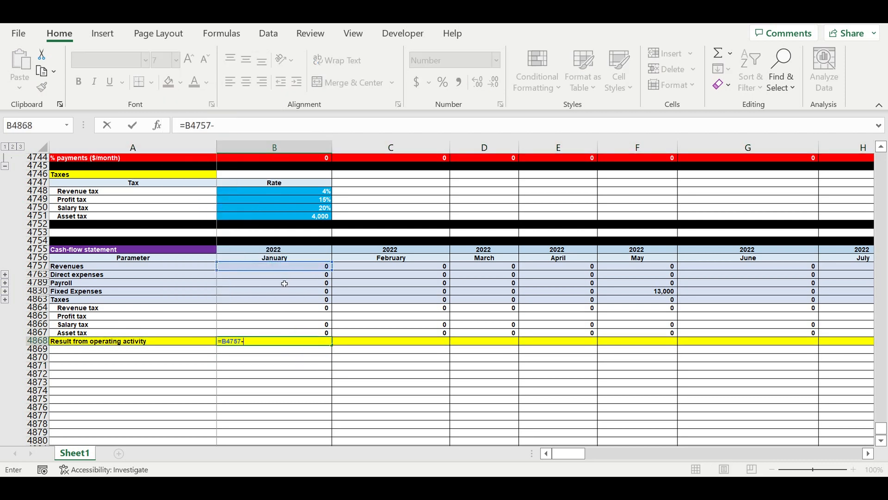
left_click(278, 276)
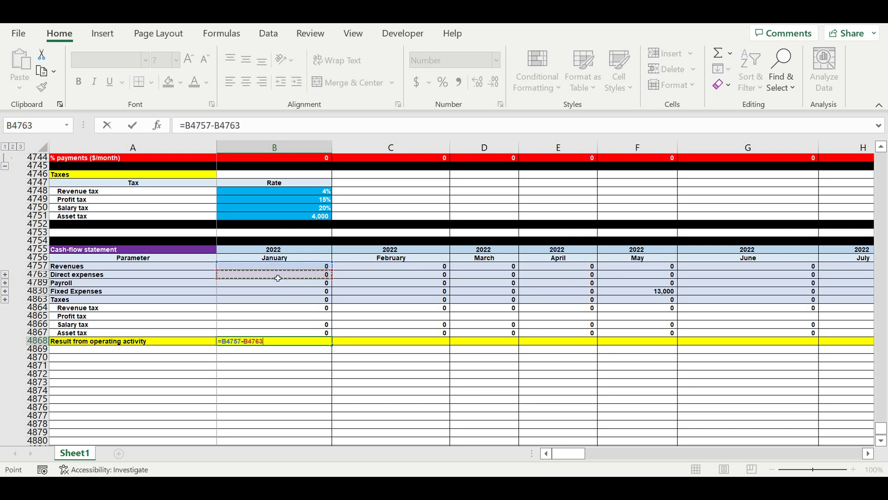
type("-")
left_click(245, 283)
type("-")
left_click(237, 294)
type("-")
left_click(232, 299)
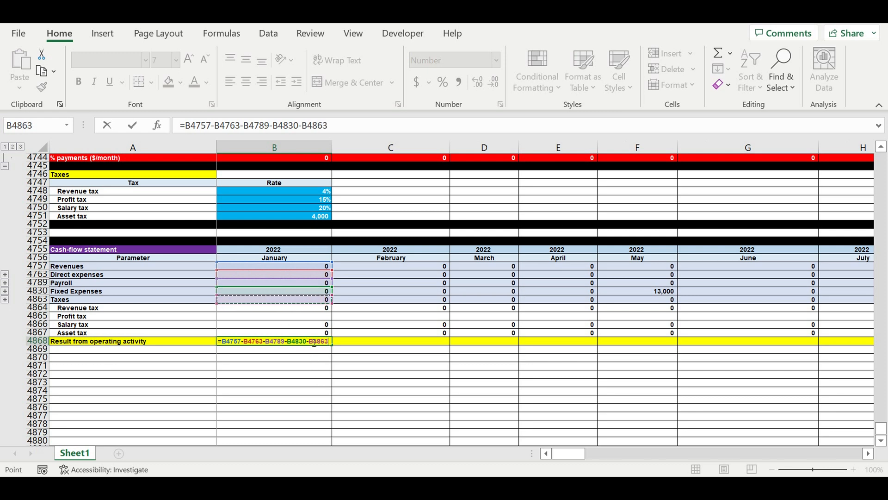
key("Return")
Fill the operating result formula from B4868 across all months to December 2031 in column DQ.
left_click(313, 344)
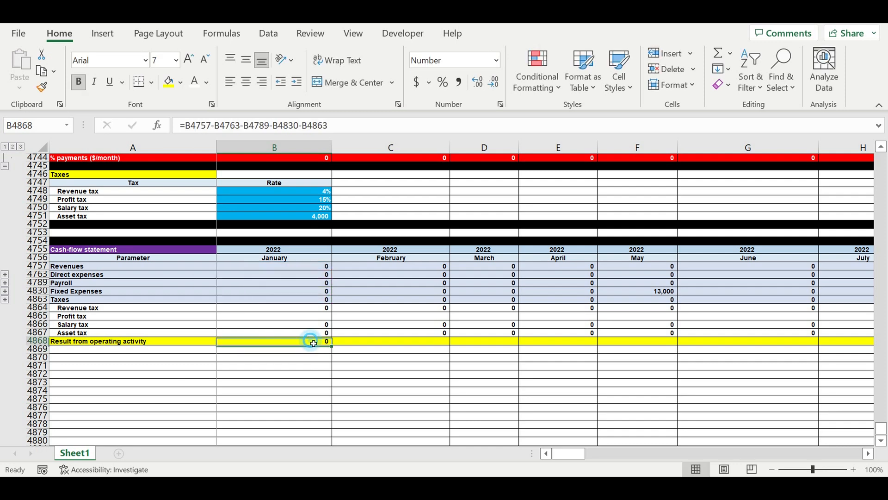
left_click_drag(334, 348, 778, 356)
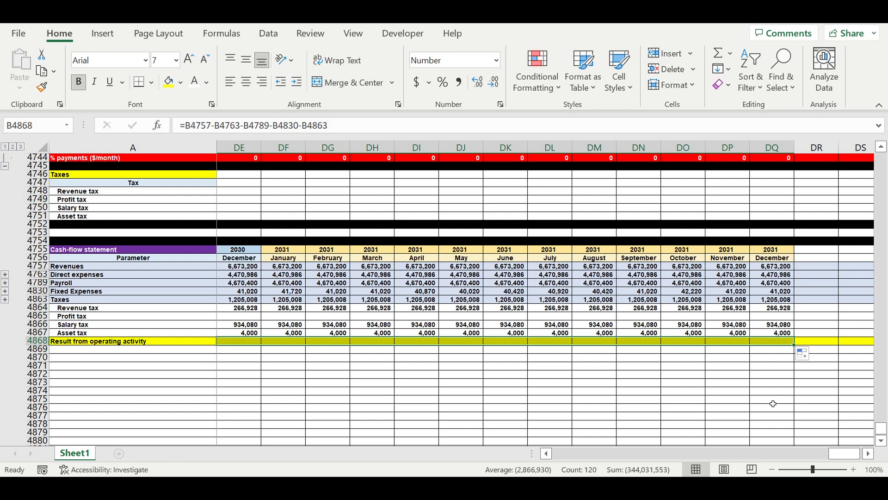
left_click(674, 392)
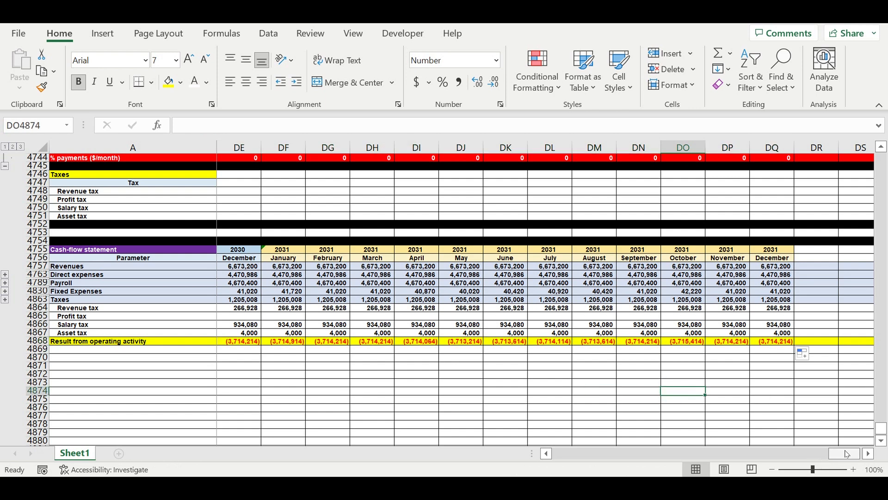
Enter the row label "Investment exprnses" in A4869, below Result from operating activity.
left_click_drag(846, 453, 417, 450)
left_click(83, 357)
left_click(82, 351)
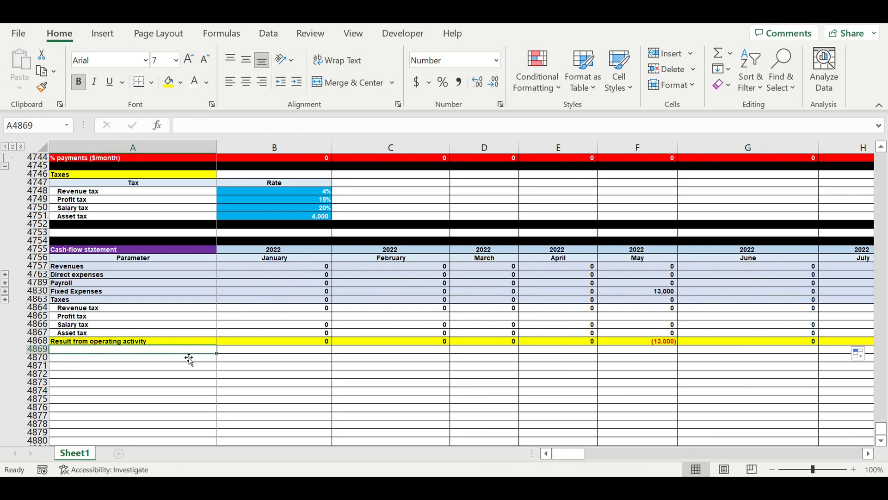
type("Investment exprnses")
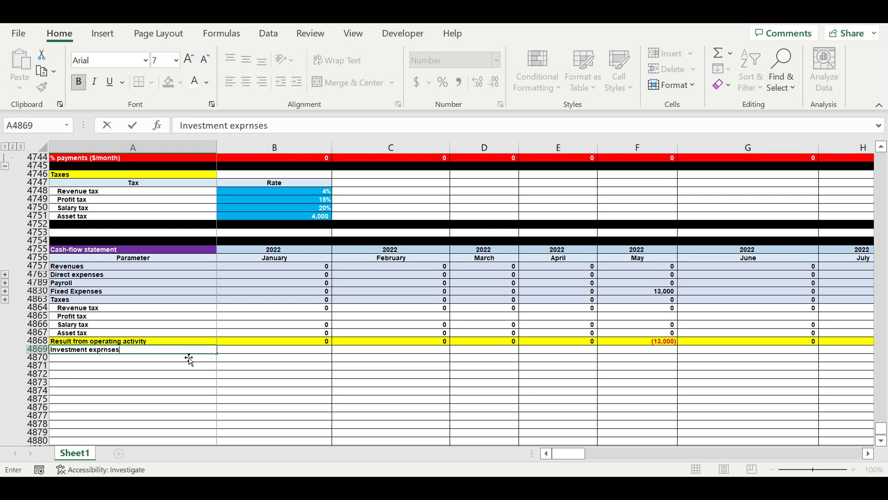
key("Return")
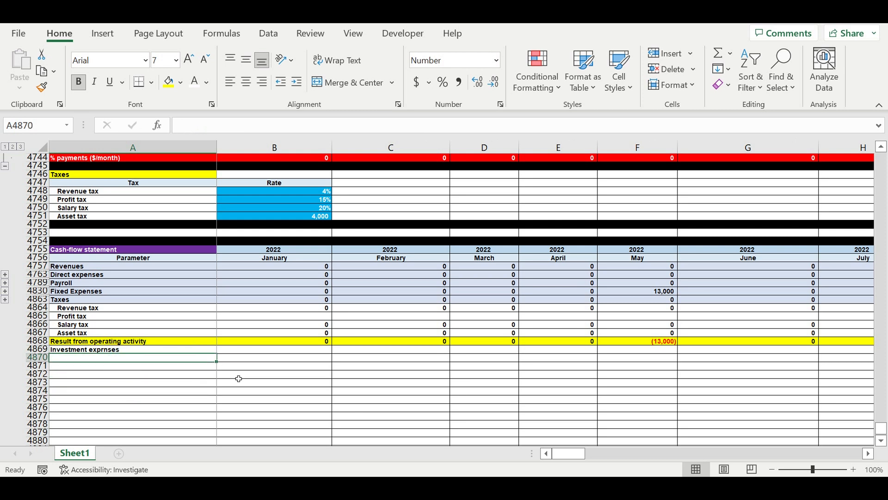
Link A4870, below Investment exprnses, to the first item name in the investment plan with =A84.
type("=")
left_click(884, 430)
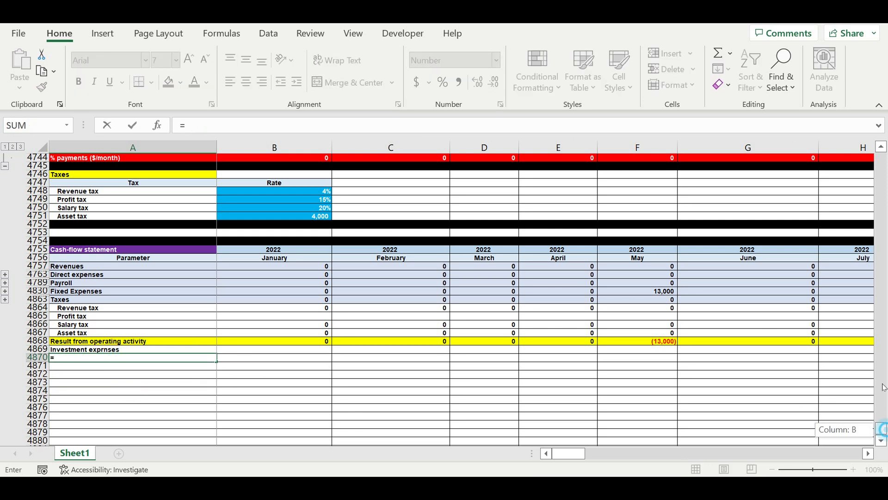
left_click_drag(881, 428, 881, 160)
scroll(377, 324, "down", 16)
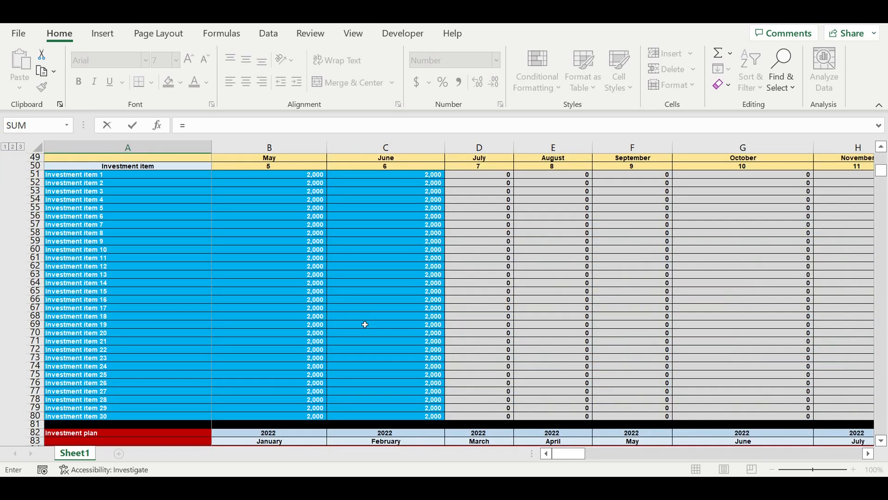
scroll(366, 324, "down", 8)
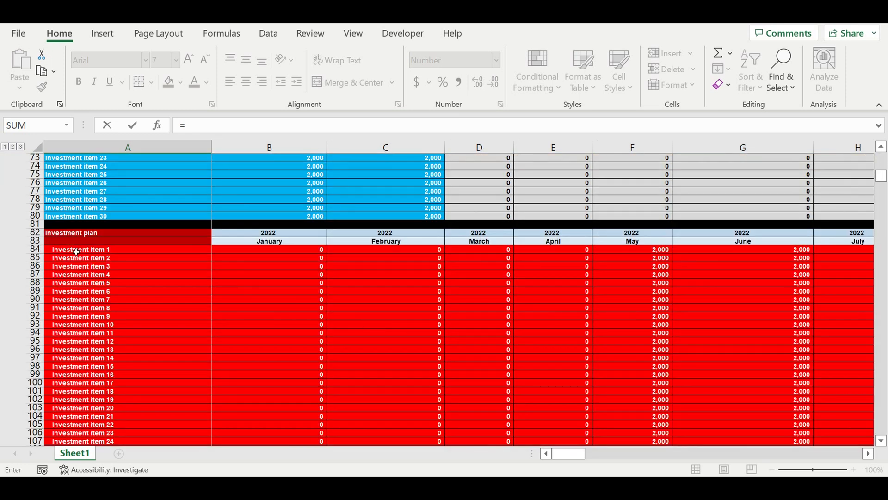
left_click(76, 251)
scroll(234, 302, "down", 4)
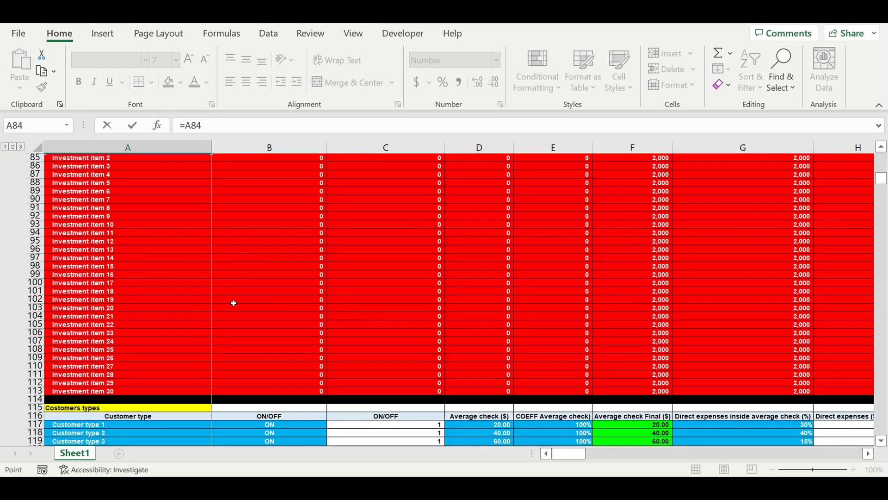
scroll(233, 305, "down", 4)
scroll(232, 304, "up", 5)
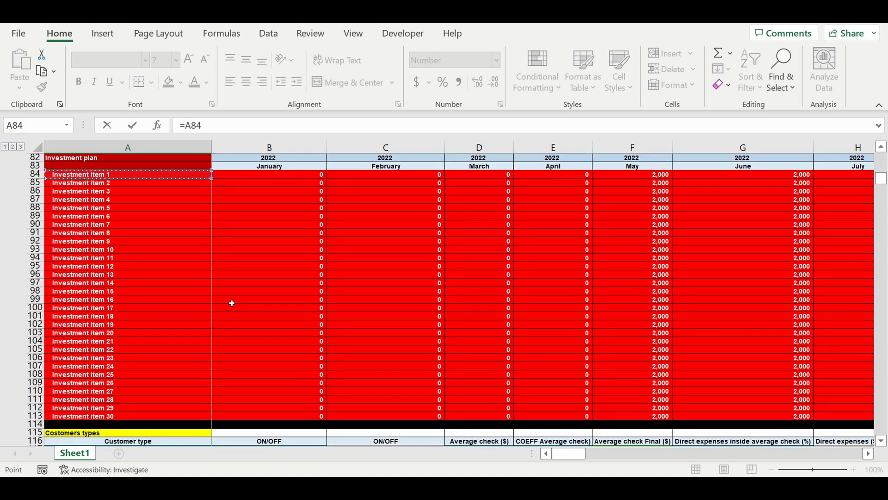
scroll(232, 303, "down", 20)
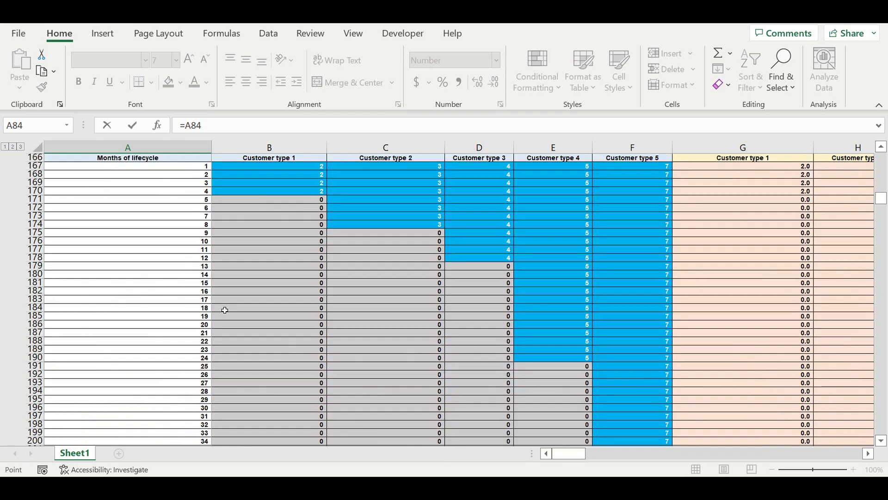
scroll(225, 308, "down", 20)
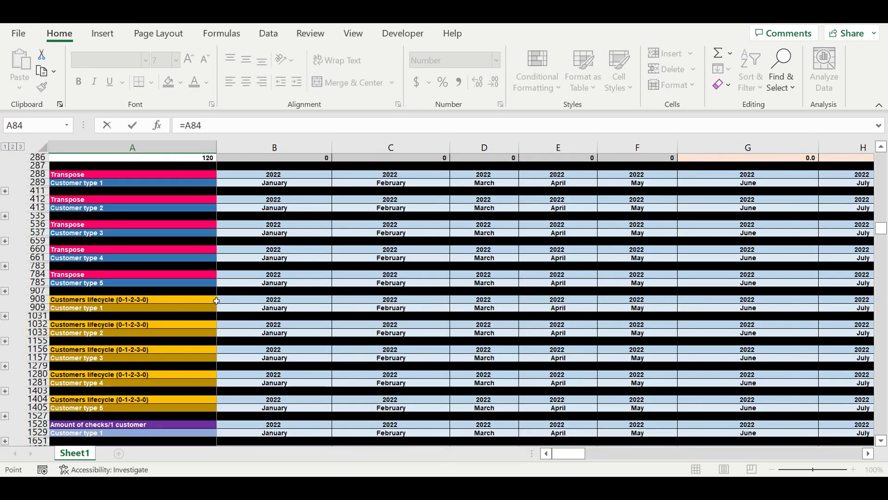
scroll(216, 301, "down", 20)
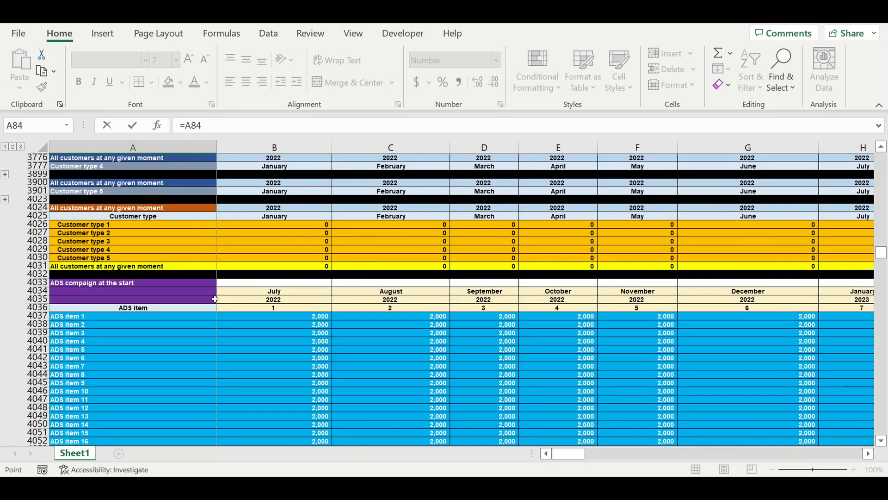
scroll(215, 300, "down", 20)
scroll(211, 299, "down", 19)
scroll(211, 301, "down", 20)
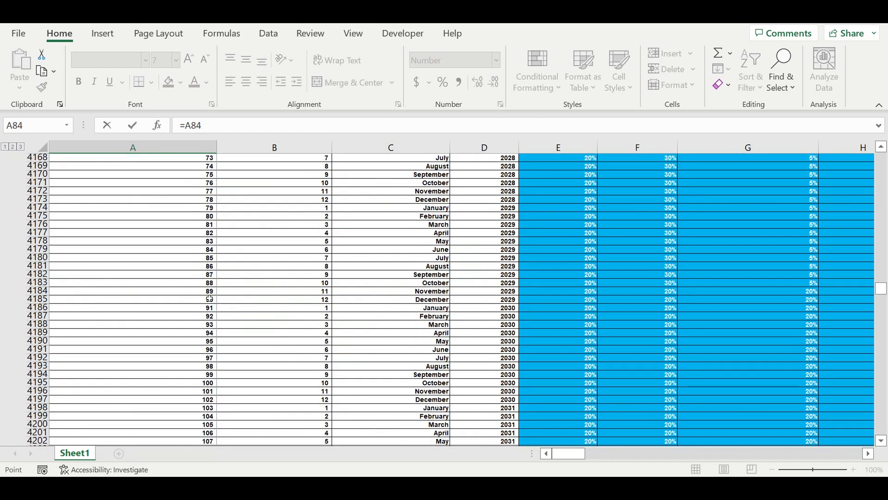
scroll(209, 296, "down", 20)
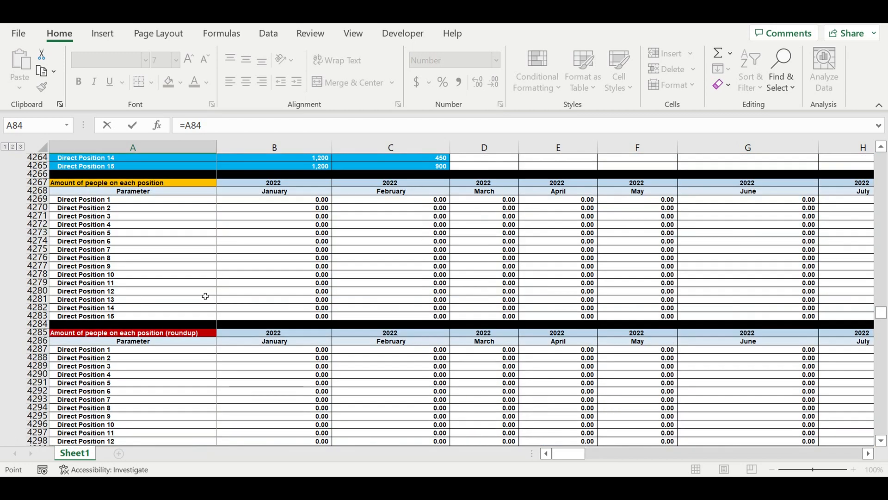
scroll(208, 296, "down", 15)
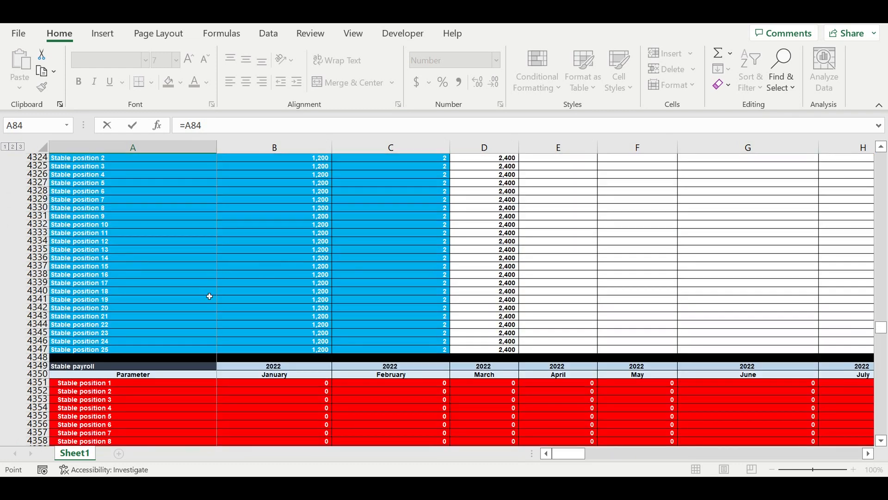
scroll(215, 298, "down", 16)
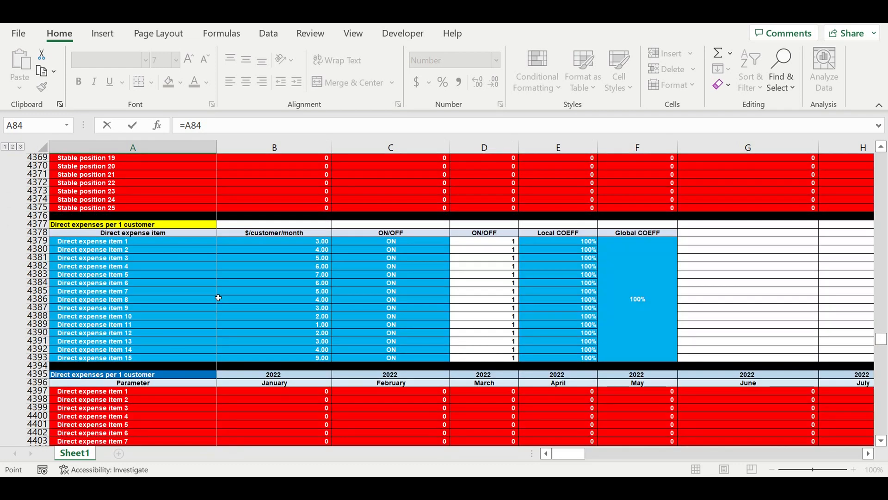
scroll(221, 298, "down", 14)
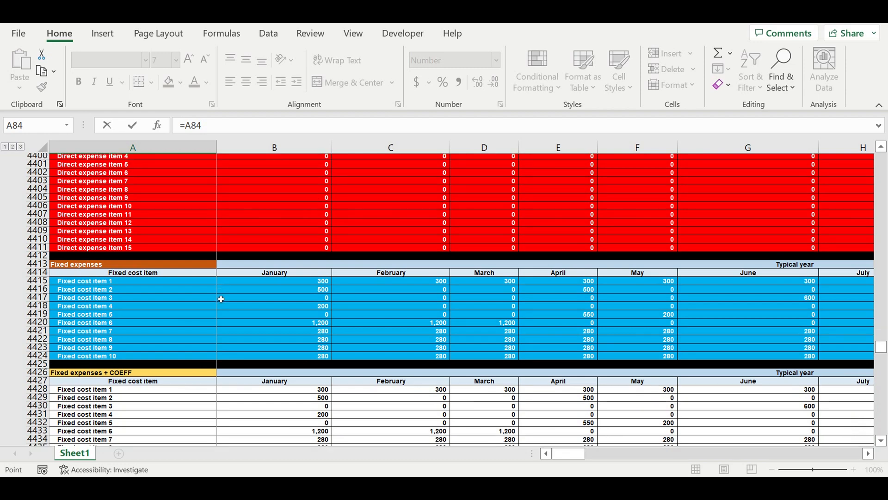
scroll(221, 299, "down", 13)
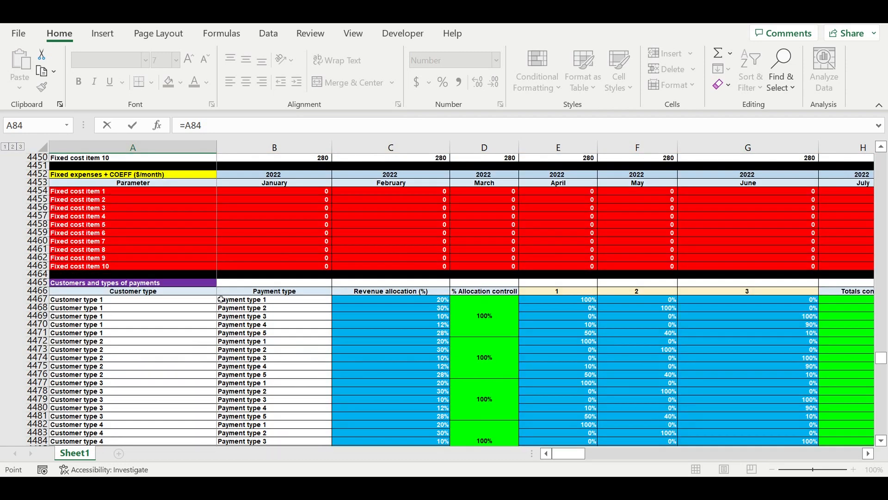
scroll(221, 302, "down", 20)
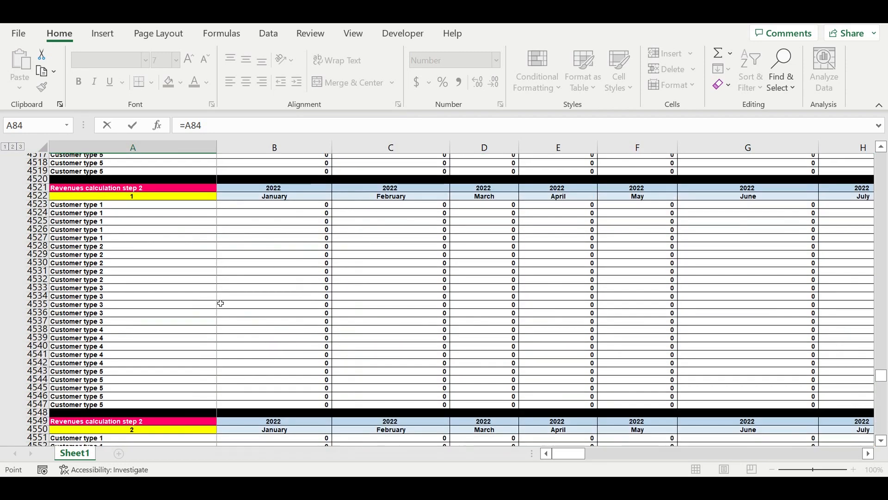
scroll(221, 302, "down", 20)
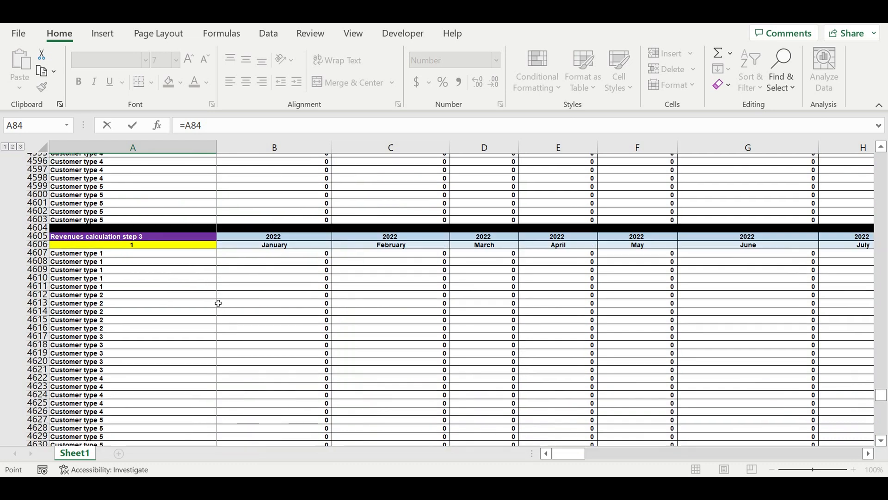
scroll(222, 302, "down", 20)
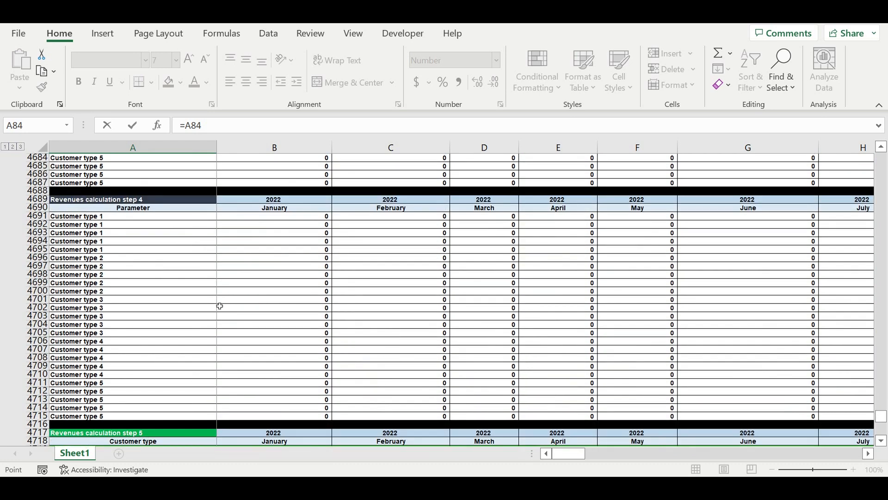
scroll(221, 303, "down", 8)
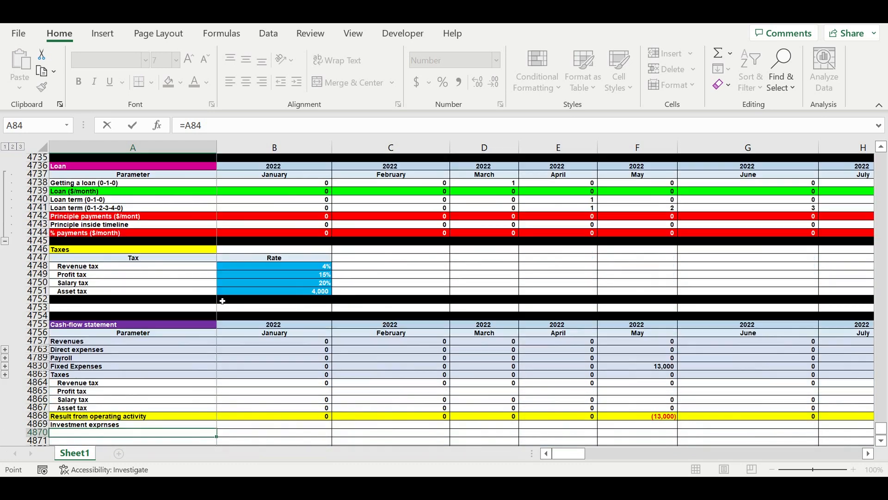
key("Return")
Fill the item name link from A4870 down column A to list all 30 investment items.
scroll(199, 307, "down", 6)
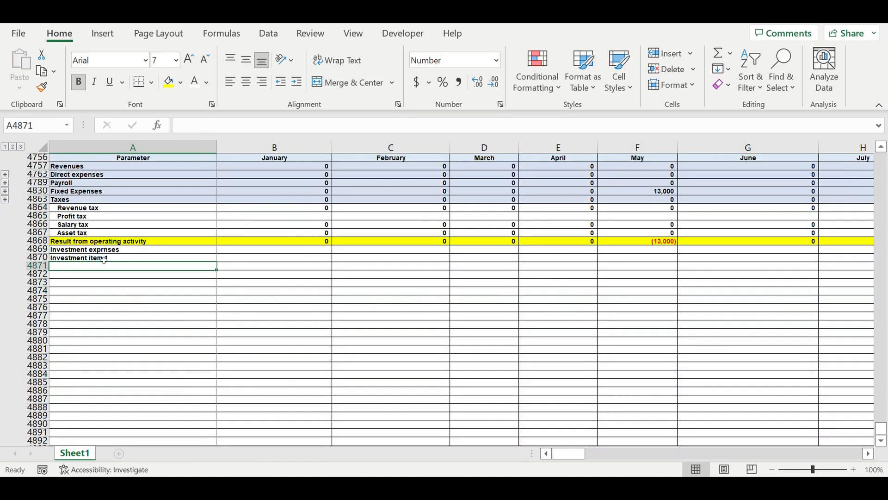
left_click(87, 259)
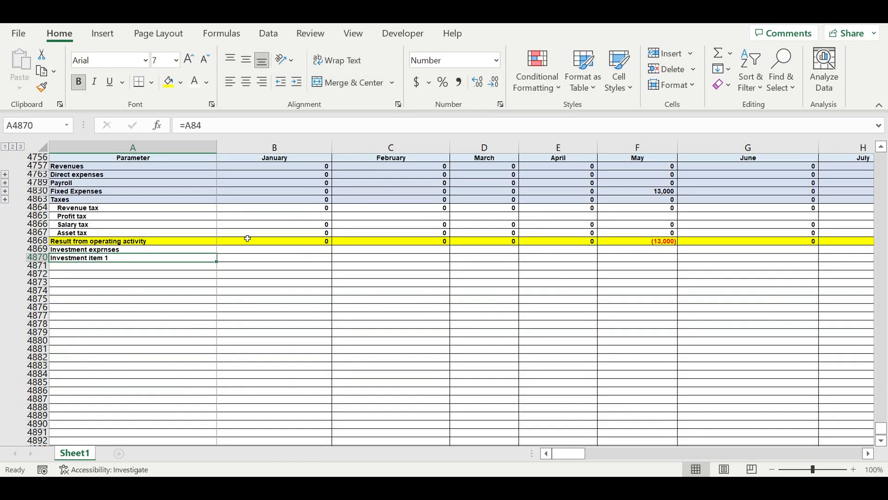
scroll(247, 232, "down", 2)
left_click_drag(221, 217, 252, 289)
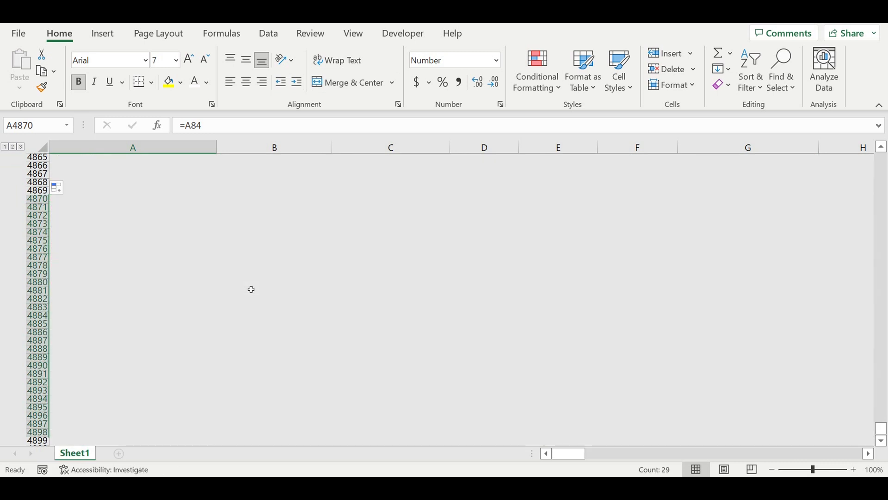
scroll(251, 289, "down", 6)
left_click(130, 191)
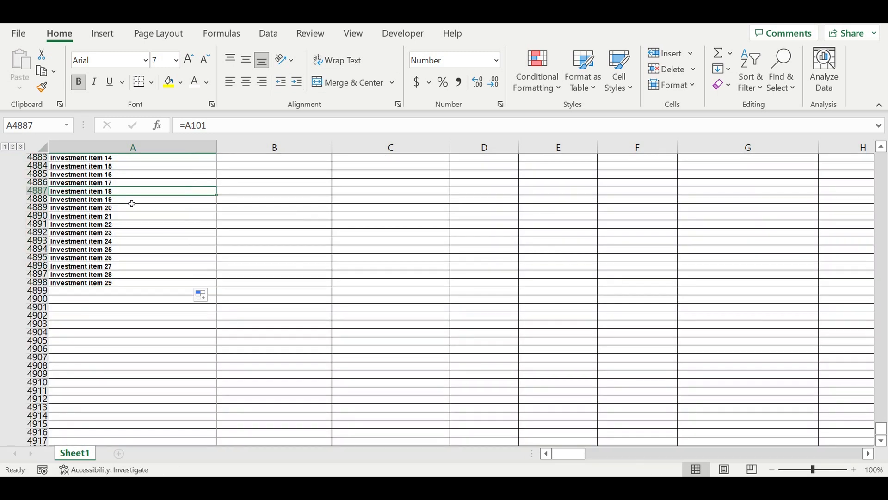
left_click_drag(217, 195, 246, 306)
Clear the surplus links below Investment item 30, in A4900:A4915.
left_click_drag(117, 300, 111, 425)
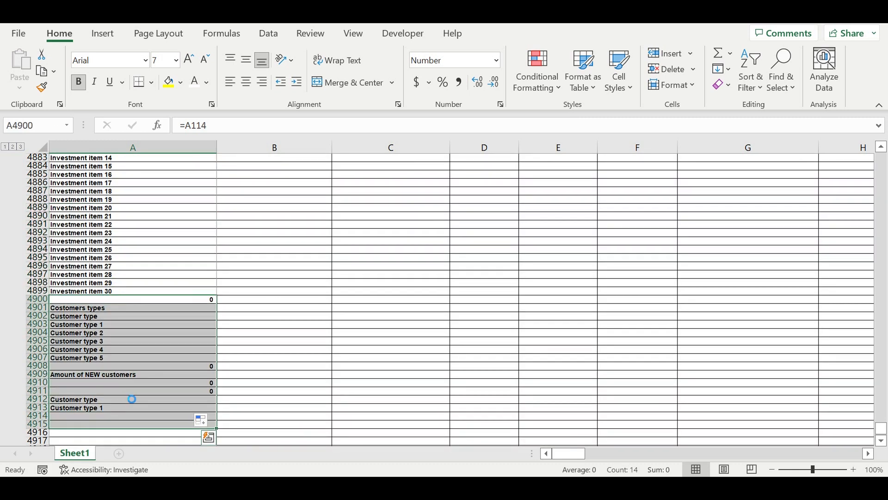
key("Delete")
left_click(184, 266)
scroll(168, 256, "up", 6)
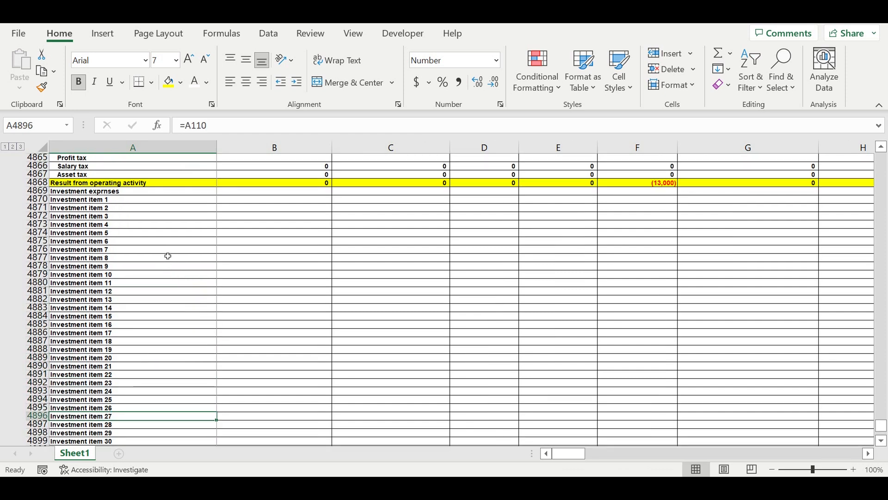
Extend the links in A4870:A4899 one column across to bring in January's investment amounts in column B.
left_click_drag(105, 199, 130, 393)
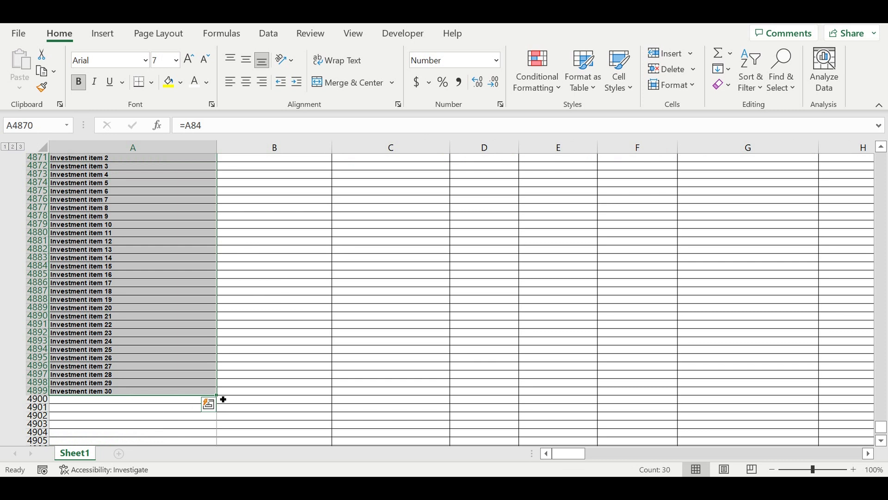
left_click_drag(222, 399, 376, 356)
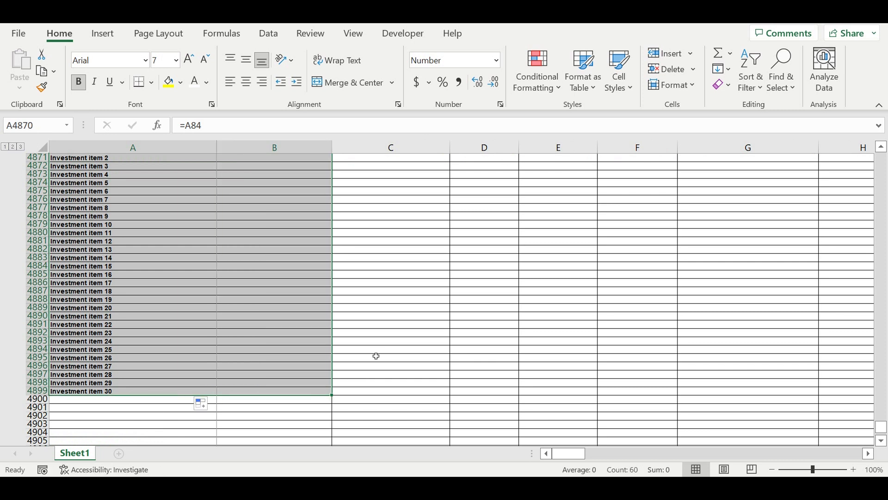
left_click(379, 342)
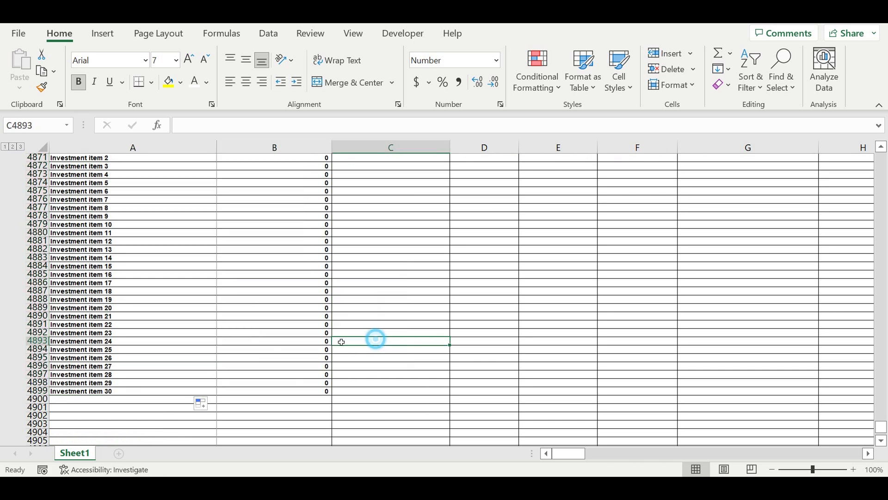
Indent the Investment exprnses label in A4869 by one level and the 30 investment items beneath it by two levels.
left_click(113, 391)
left_click_drag(120, 138, 120, 146)
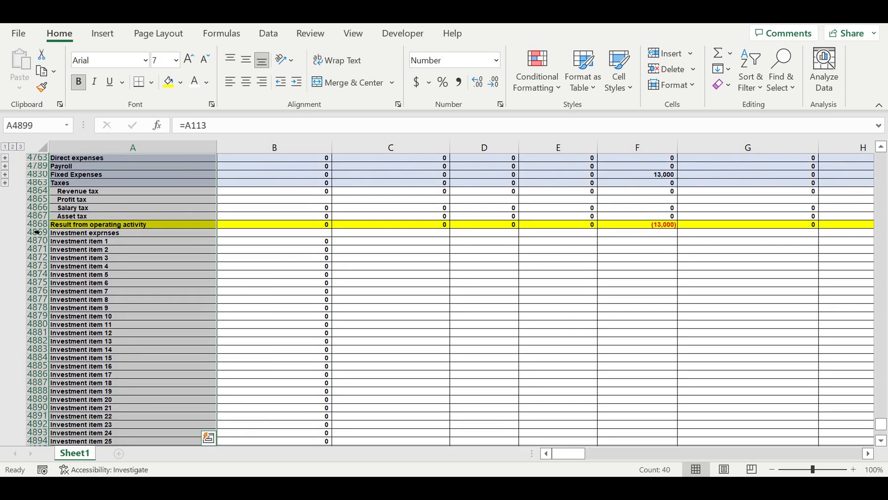
left_click(126, 235)
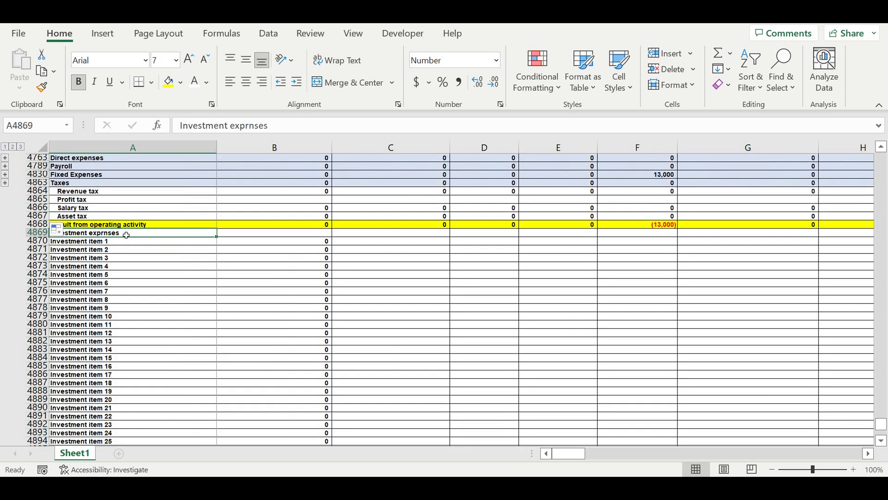
left_click_drag(128, 237, 117, 425)
left_click(297, 82)
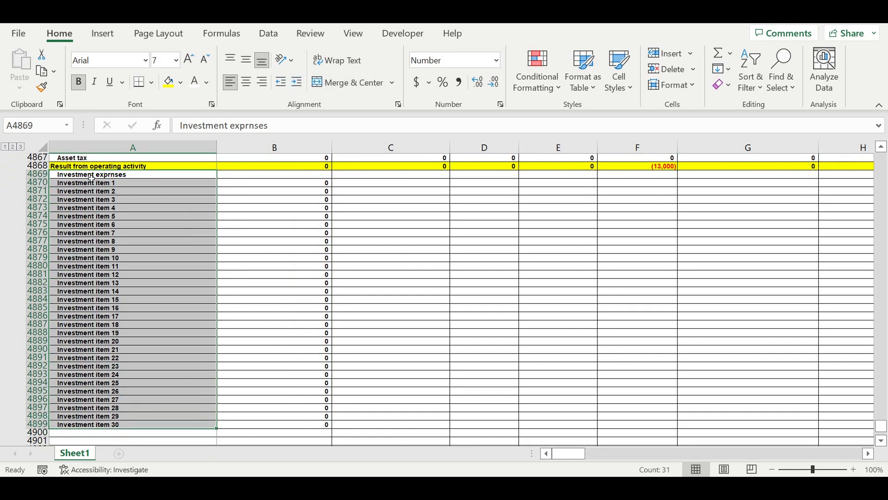
left_click_drag(84, 185, 108, 426)
left_click(297, 82)
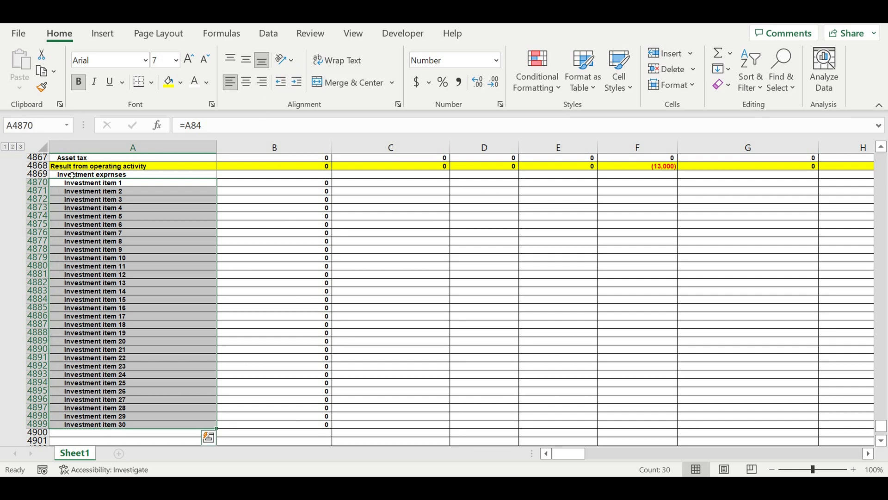
Fill the whole Investment exprnses row, 4869, with the light blue used for the other category rows.
left_click(37, 174)
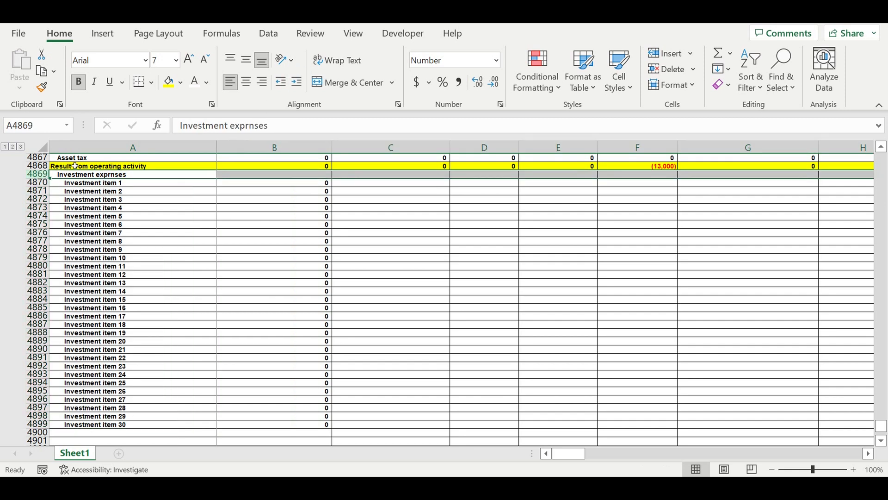
left_click(180, 82)
left_click(216, 137)
left_click(381, 242)
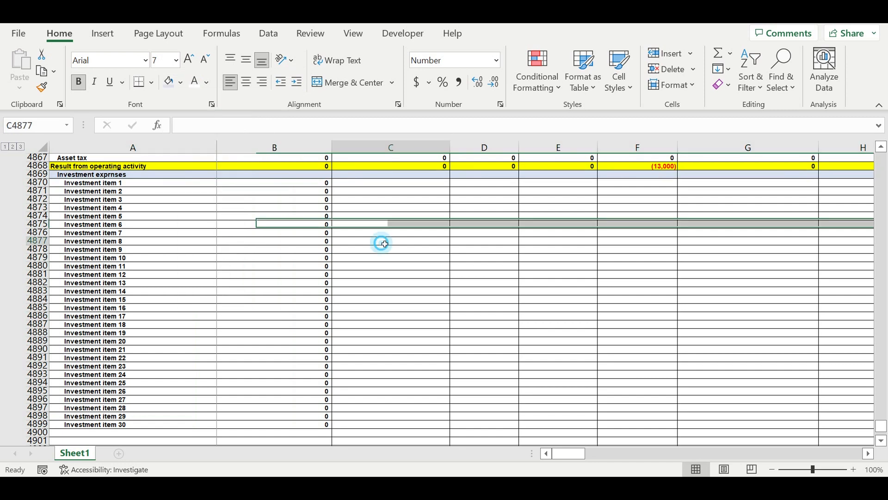
Total January's 30 investment items in B4869 with =SUM(B4870:B4899).
left_click(321, 178)
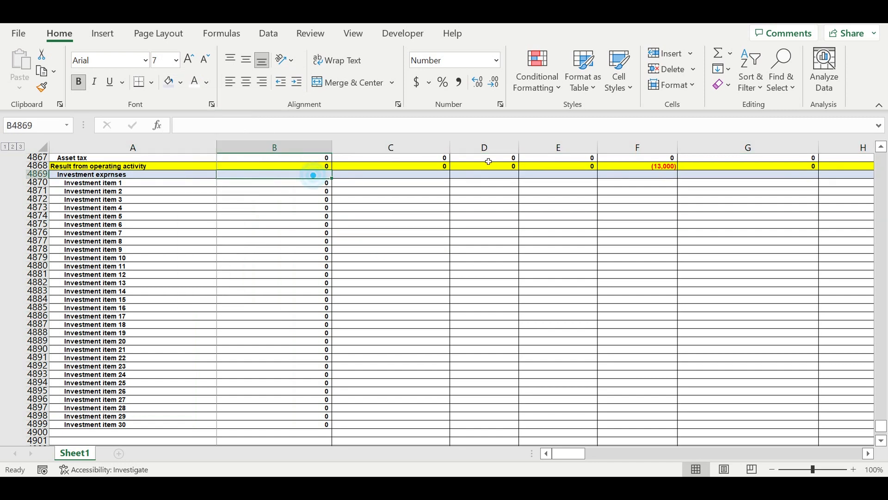
left_click(717, 52)
left_click_drag(308, 428, 293, 190)
key("Return")
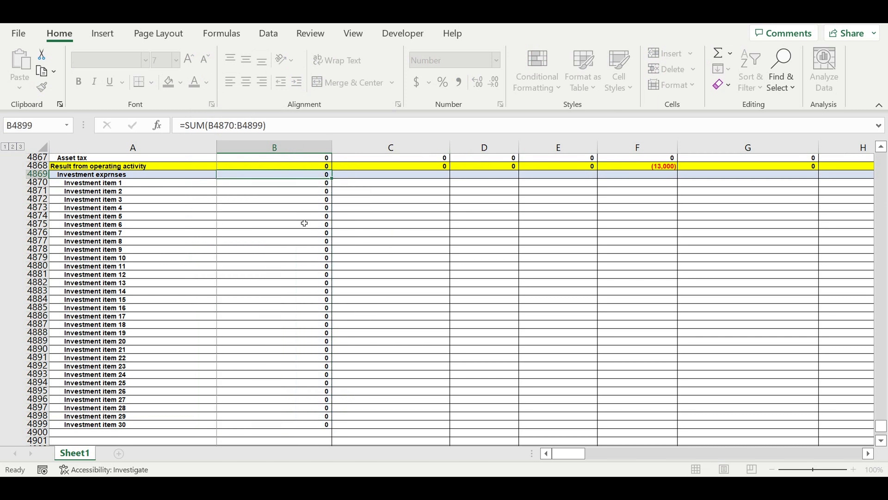
Extend January's investment total and item formulas in B4869:B4899 across all months to column DQ.
left_click(300, 231)
left_click(318, 175)
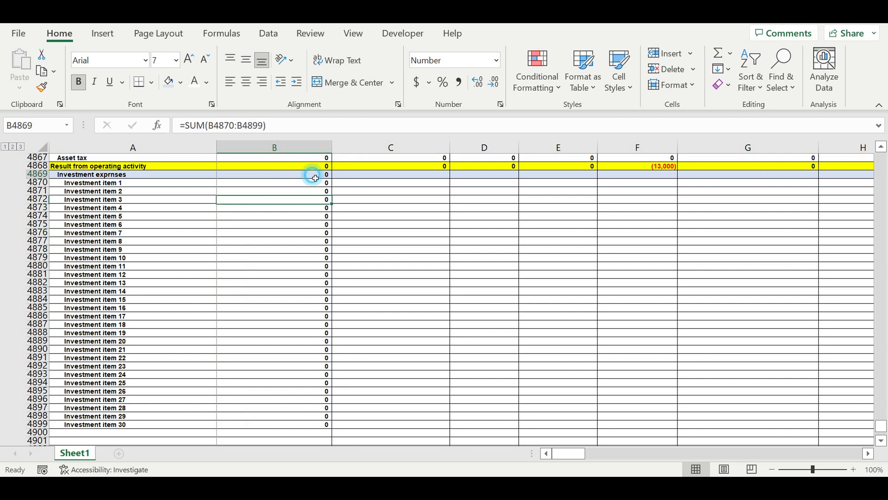
scroll(162, 333, "down", 1)
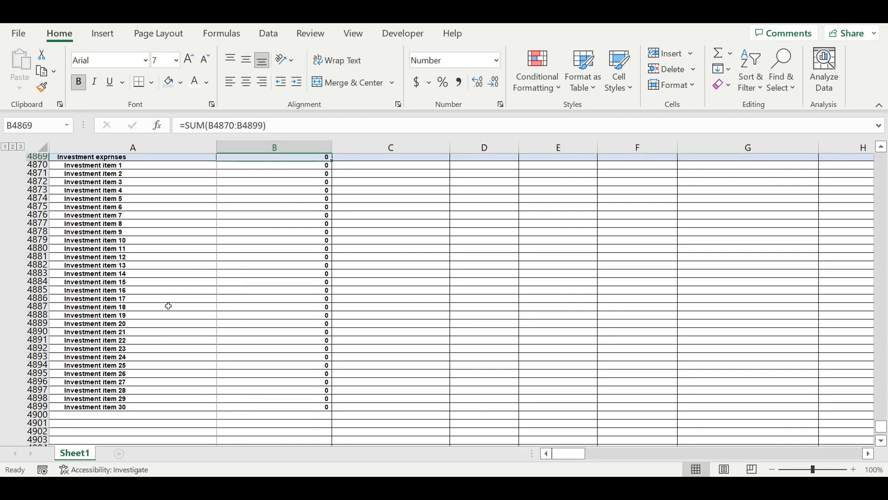
scroll(287, 217, "up", 2)
left_click(305, 197)
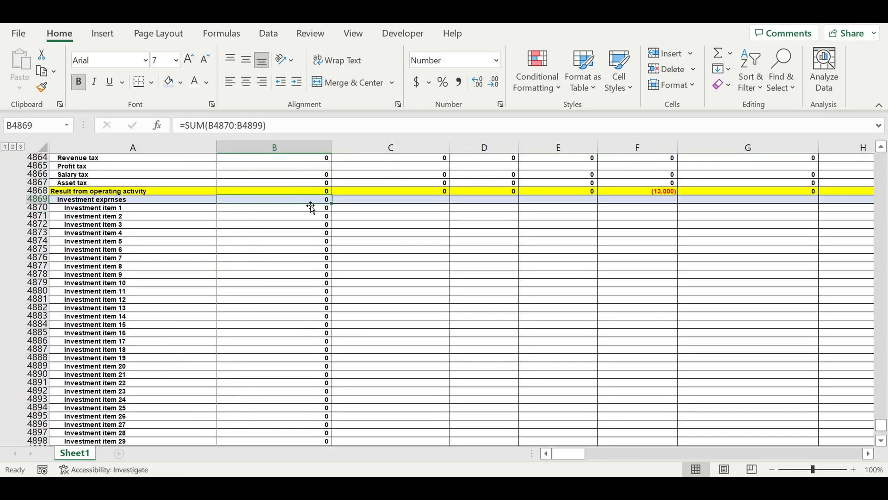
left_click_drag(297, 241, 795, 329)
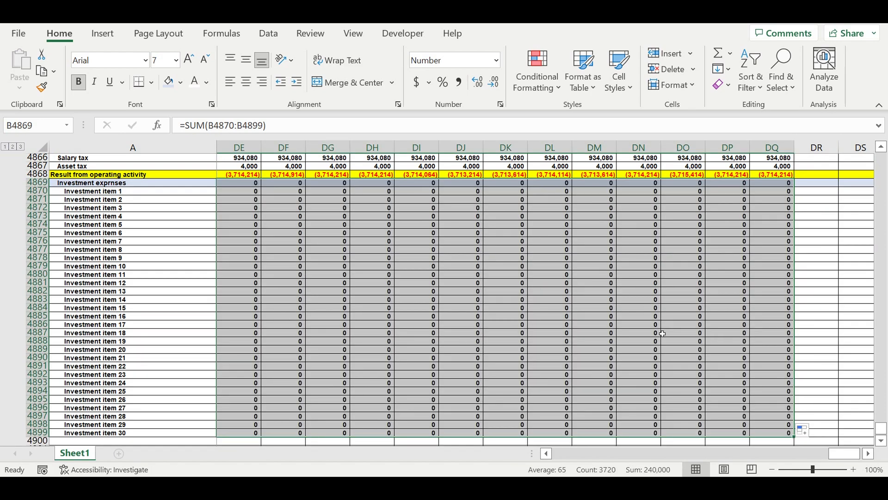
left_click(653, 327)
left_click_drag(846, 453, 782, 456)
left_click_drag(726, 452, 431, 424)
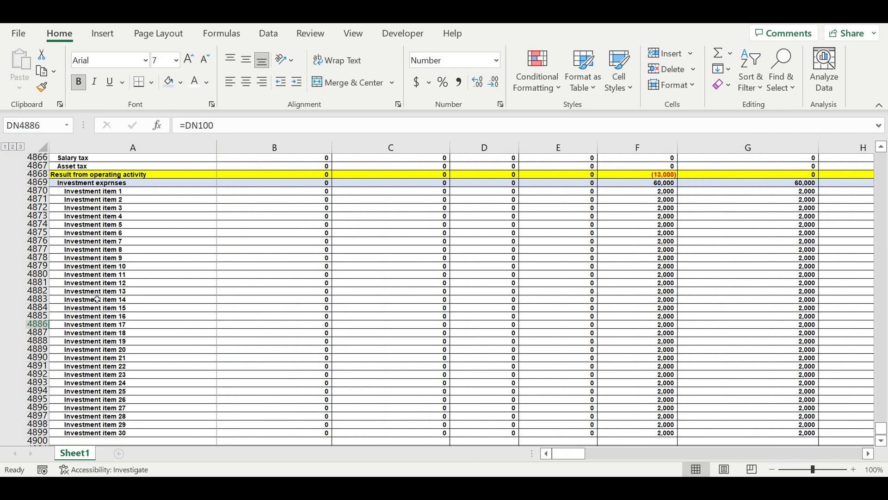
Label cell A4900, directly below Investment item 30, as Result from investment activity.
scroll(97, 300, "down", 4)
left_click(92, 341)
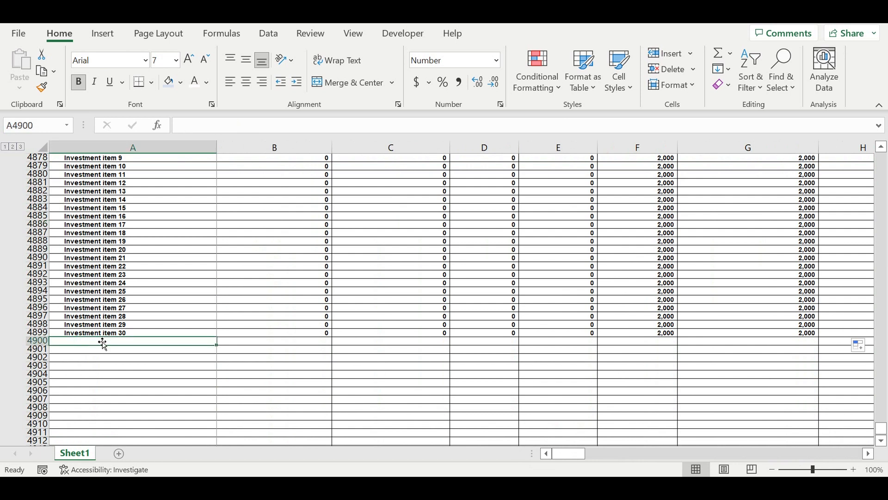
type("Result from operating activity")
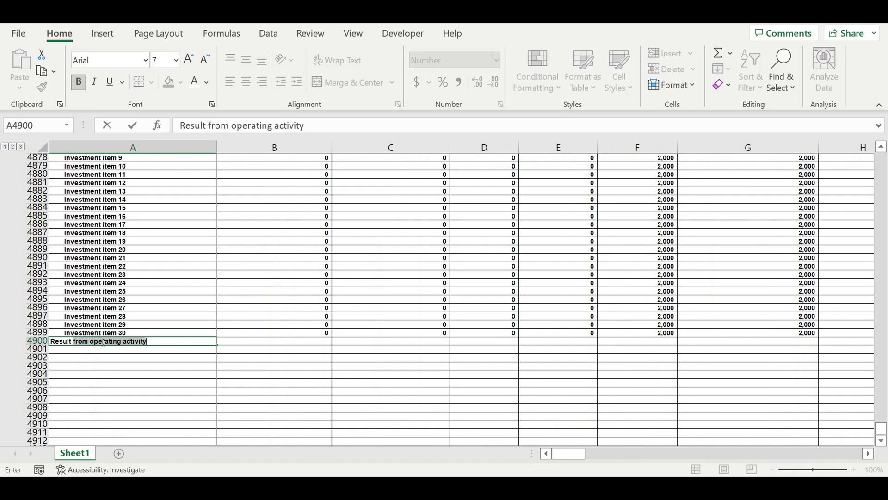
type("investment")
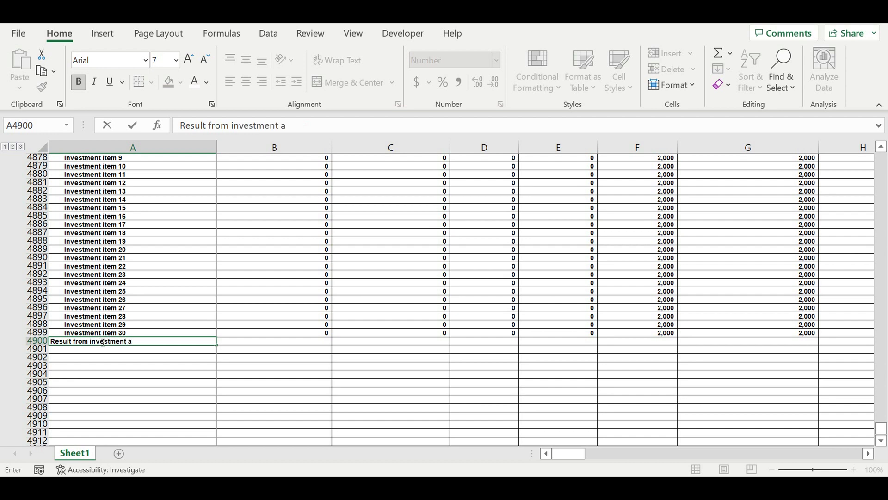
type(" activity")
key("Return")
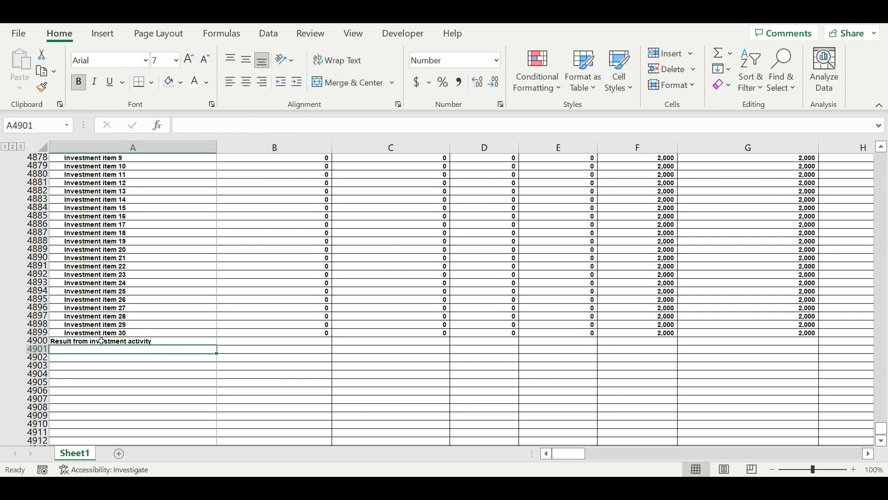
Fill the whole Result from investment activity row, 4900, with standard yellow.
left_click(39, 341)
left_click(180, 86)
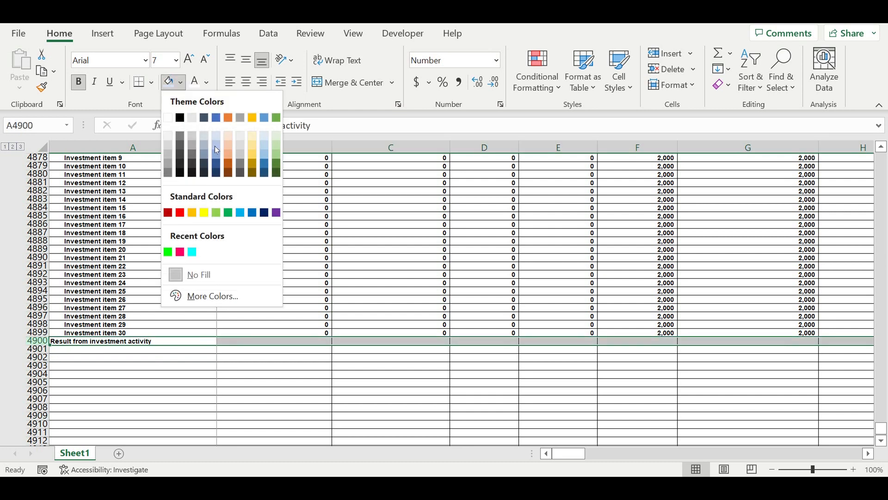
left_click(208, 212)
left_click(159, 274)
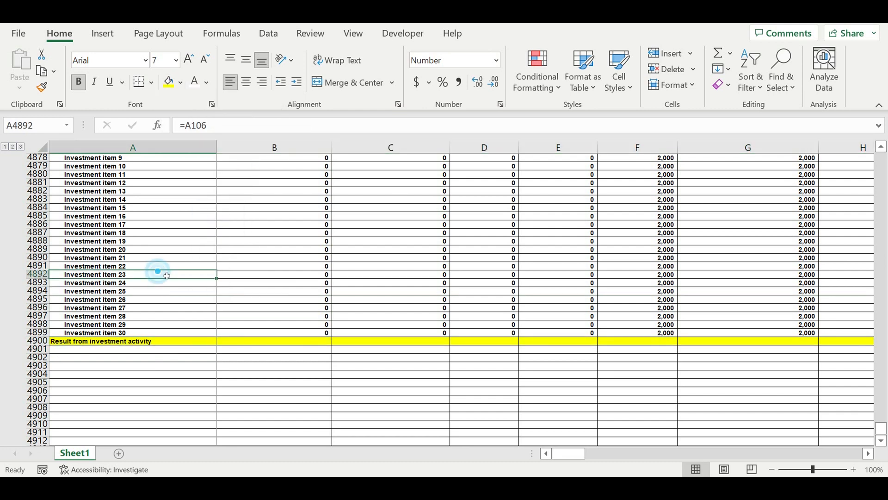
scroll(173, 271, "up", 5)
scroll(155, 331, "down", 1)
scroll(162, 301, "up", 2)
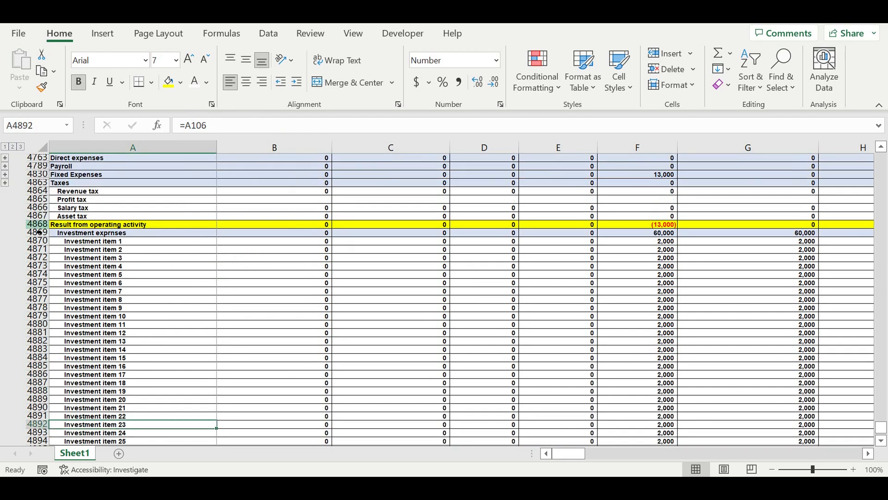
left_click(36, 226)
scroll(232, 330, "down", 7)
left_click(40, 317)
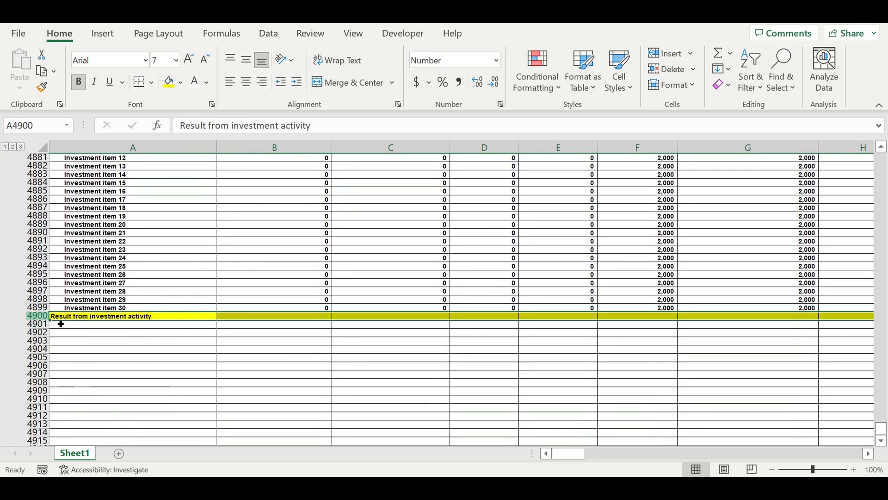
left_click(159, 334)
Calculate January's investment result in B4900 as the negative of total investment expenses with =-B4869.
left_click(254, 319)
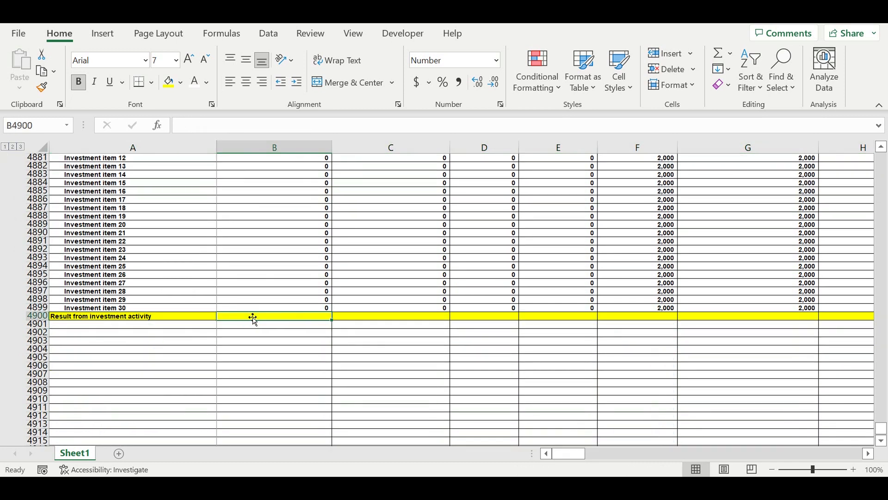
type("=-")
scroll(289, 314, "up", 7)
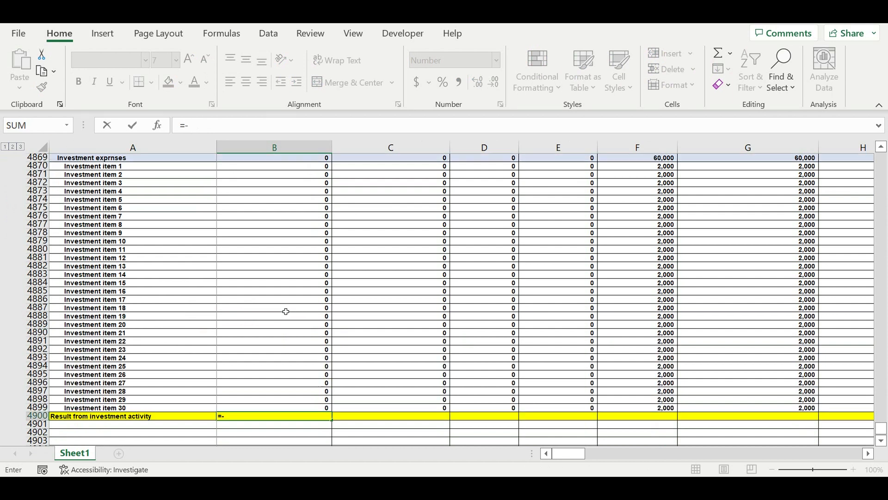
left_click(278, 234)
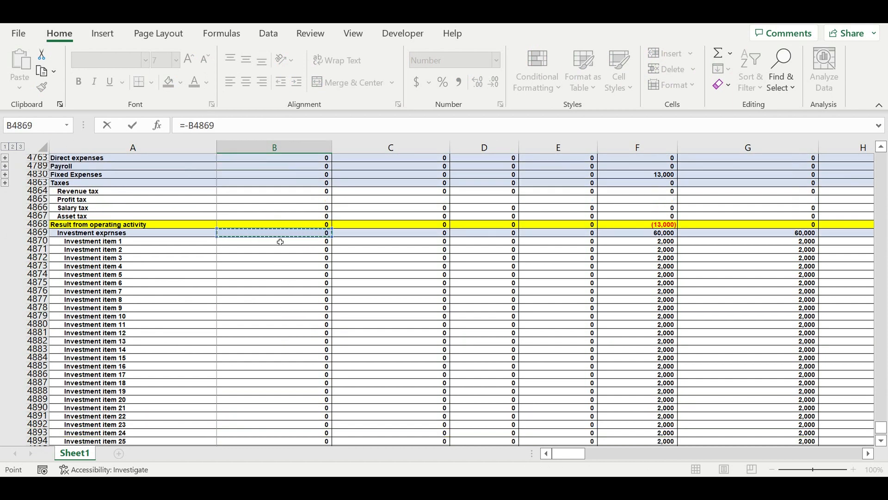
key("Return")
Extend the investment result formula in B4900 across all months to column DQ.
scroll(399, 321, "down", 1)
left_click(303, 356)
left_click_drag(333, 361, 746, 358)
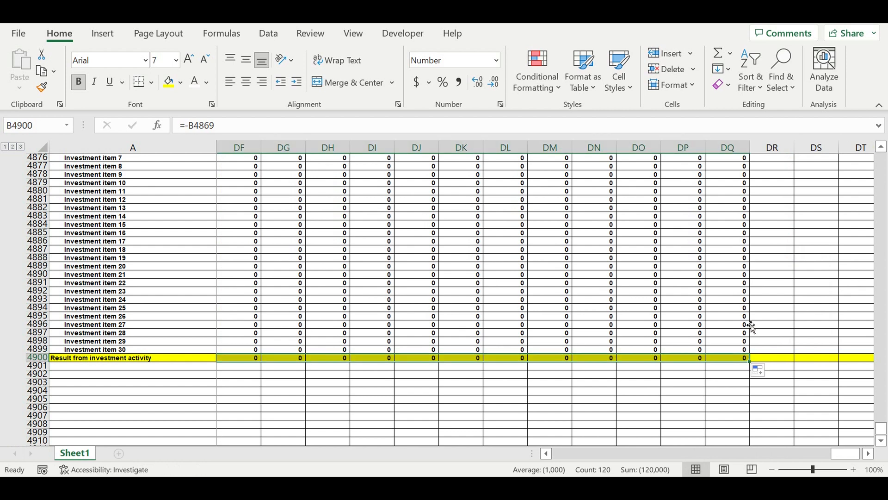
left_click(692, 383)
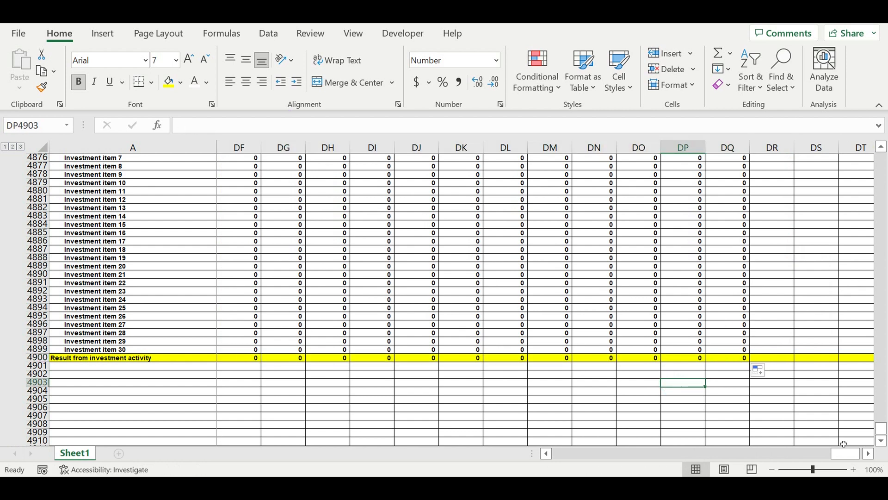
left_click_drag(841, 460, 511, 451)
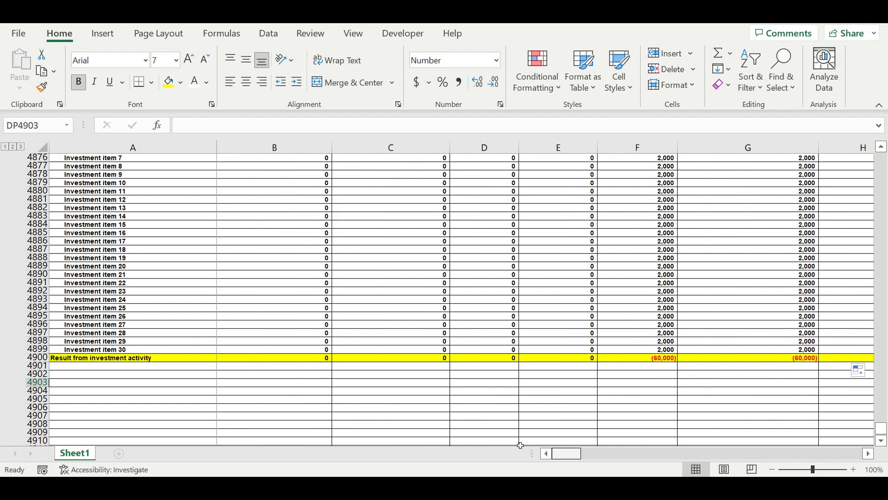
Group the 30 investment item rows, 4870 to 4899, and collapse the group.
left_click_drag(44, 357, 39, 231)
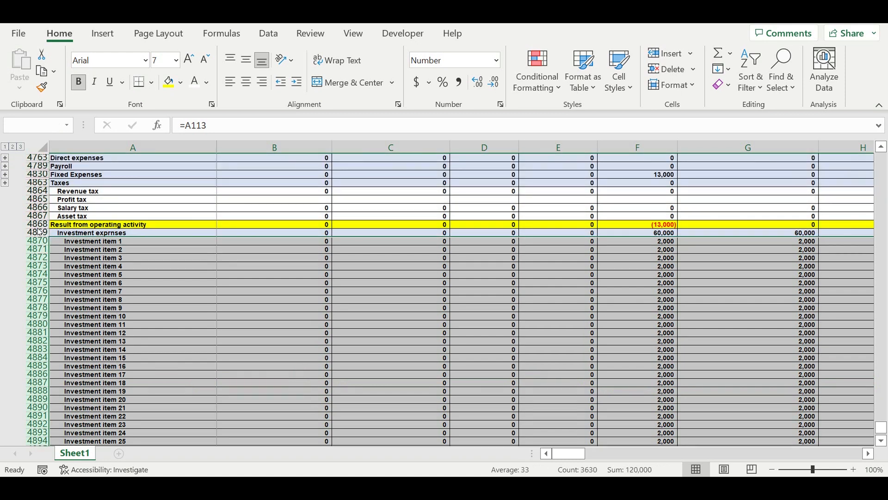
left_click(269, 33)
left_click(832, 90)
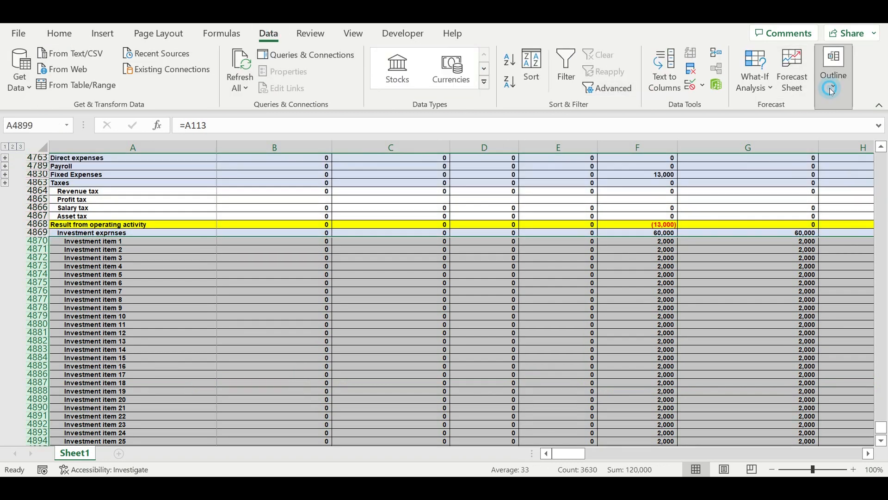
left_click(733, 149)
left_click(737, 172)
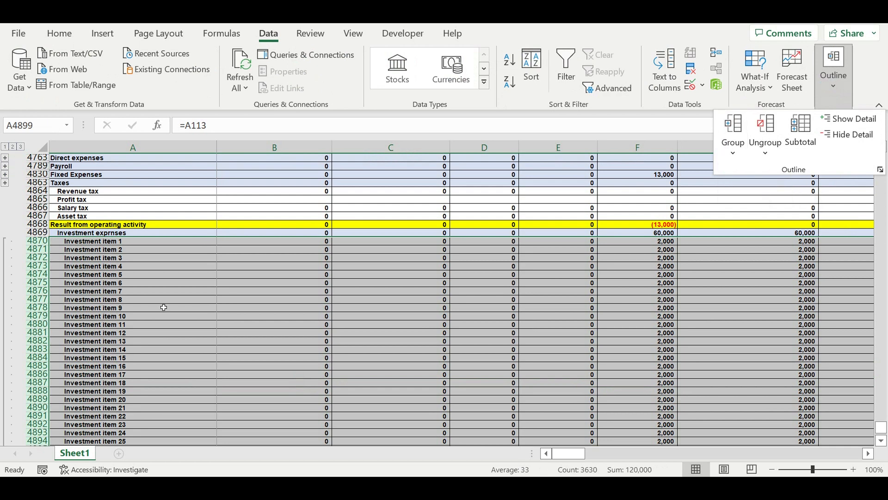
scroll(83, 300, "down", 9)
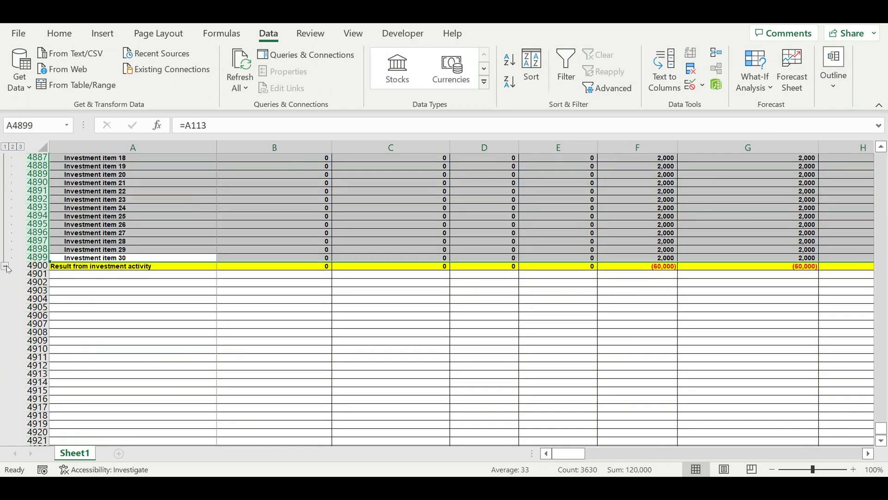
left_click(7, 268)
Enter the section label Equity in A4901, below the Result from investment activity row.
scroll(151, 233, "up", 2)
left_click(119, 216)
type("Equity")
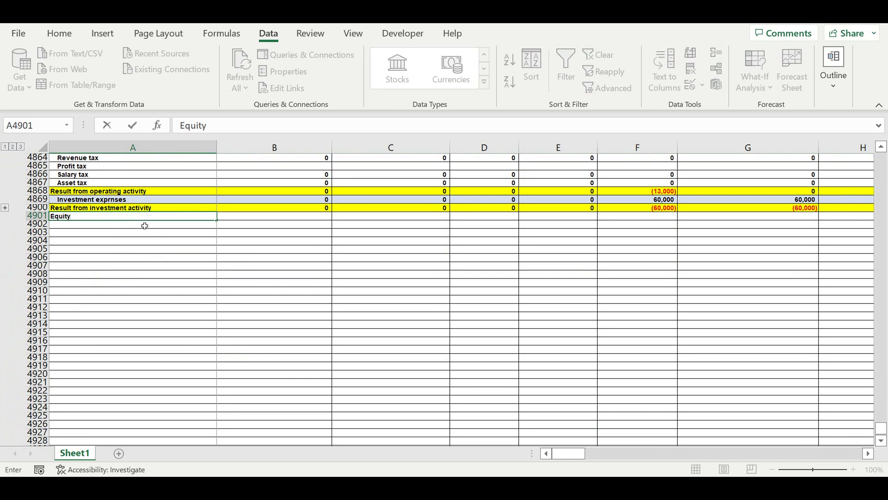
key("Return")
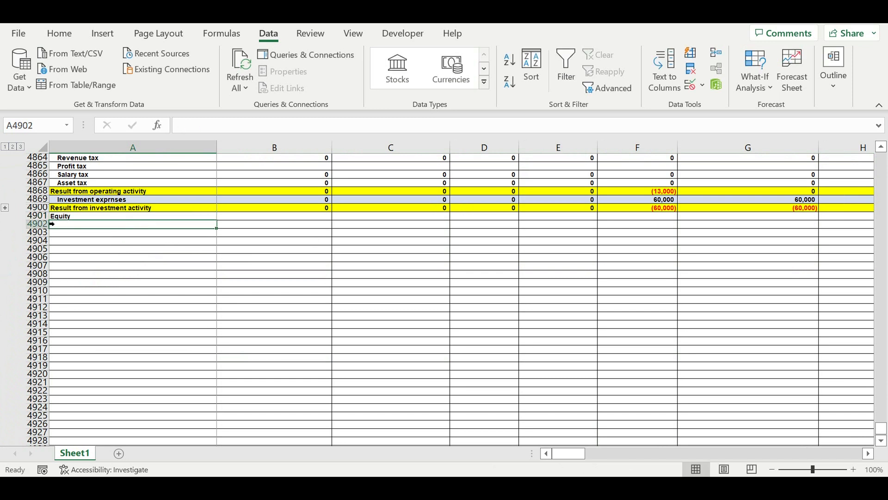
Format the whole Equity row, 4901, with white text and a standard light blue fill.
left_click(52, 216)
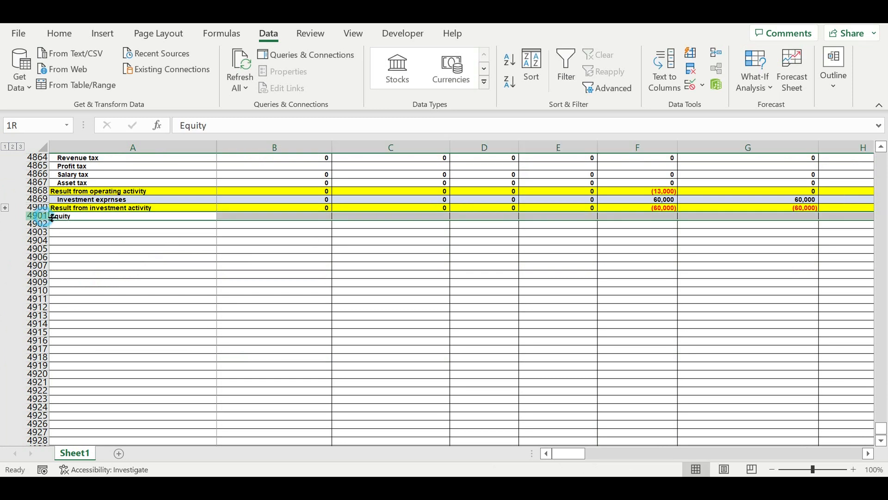
left_click(59, 33)
left_click(199, 88)
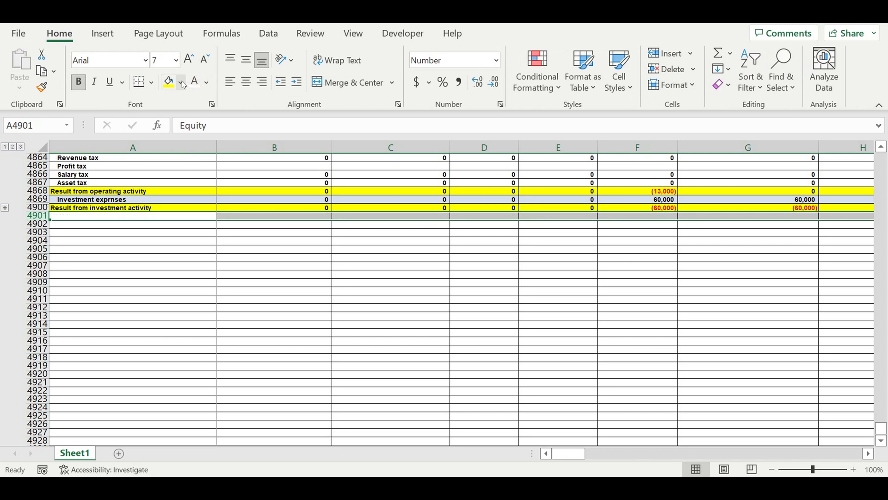
left_click(181, 82)
left_click(240, 212)
left_click(163, 258)
Link A4902 to the Loan ($/month) label in A4739 of the loan schedule.
left_click(88, 225)
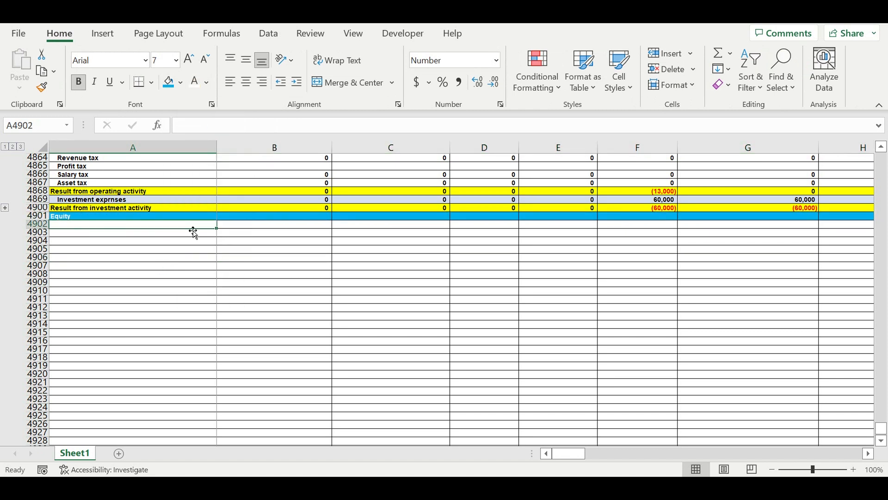
type("=")
scroll(247, 231, "up", 20)
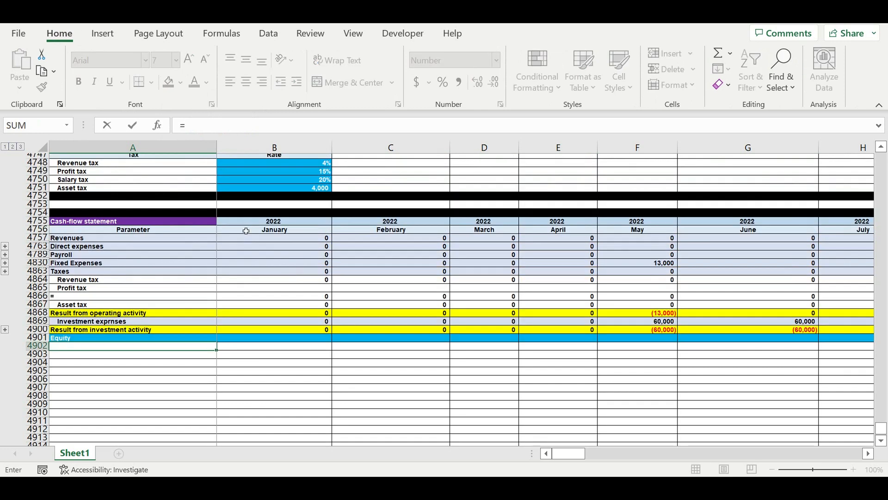
scroll(201, 282, "down", 5)
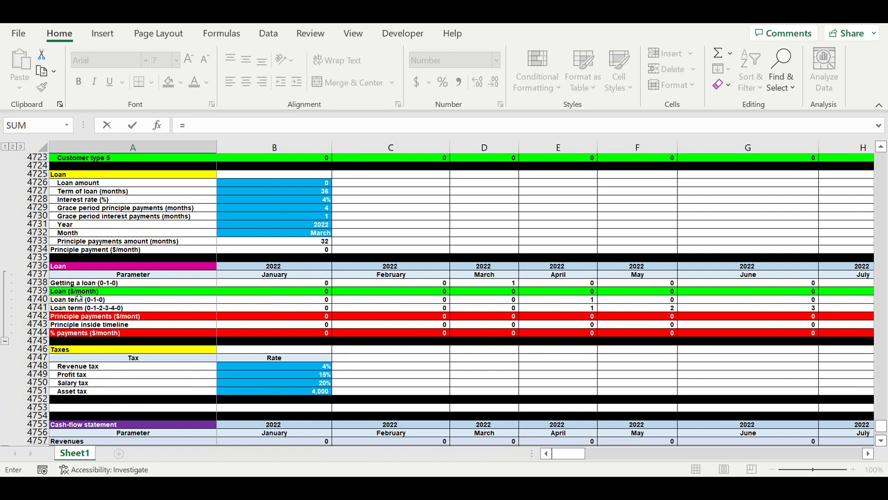
left_click(78, 291)
key("Return")
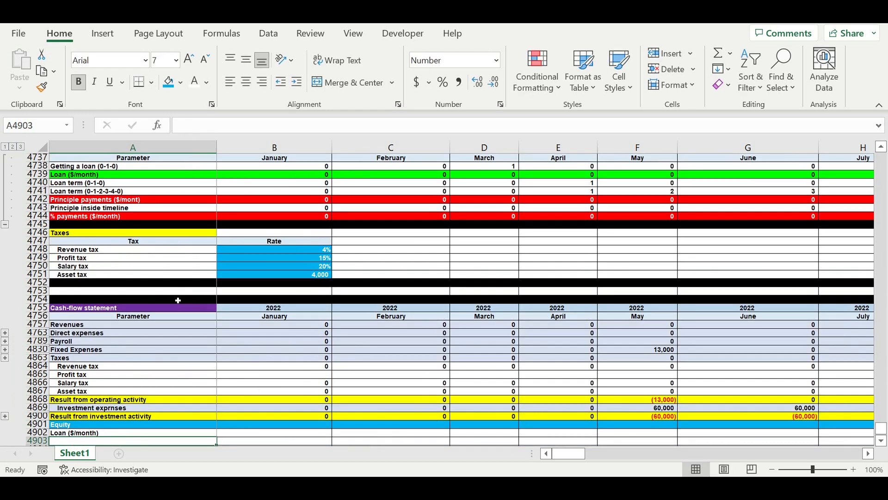
Link A4903 to the Principle payments ($/mont) label in the loan schedule with =A4742.
scroll(177, 301, "down", 3)
type("=")
scroll(187, 303, "up", 4)
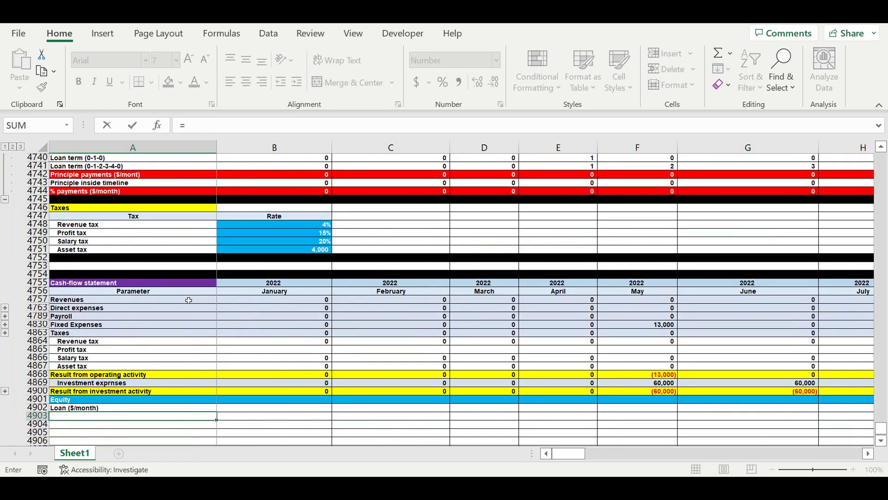
left_click(68, 228)
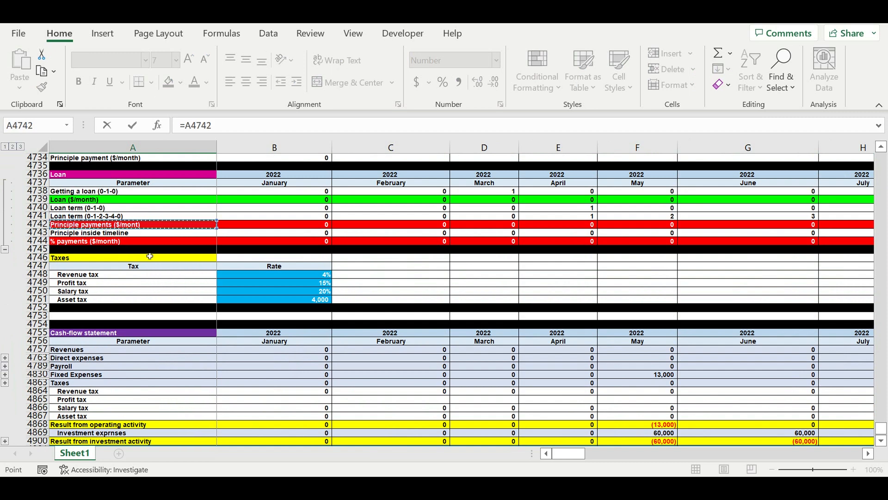
key("Return")
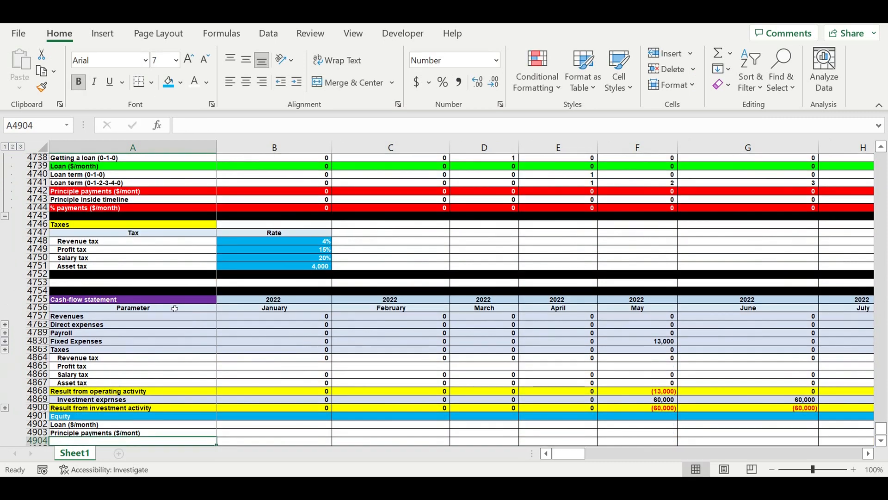
Link A4904 to the % payments ($/month) label in the loan schedule with =A4744.
scroll(170, 333, "down", 2)
type("=")
scroll(176, 323, "up", 2)
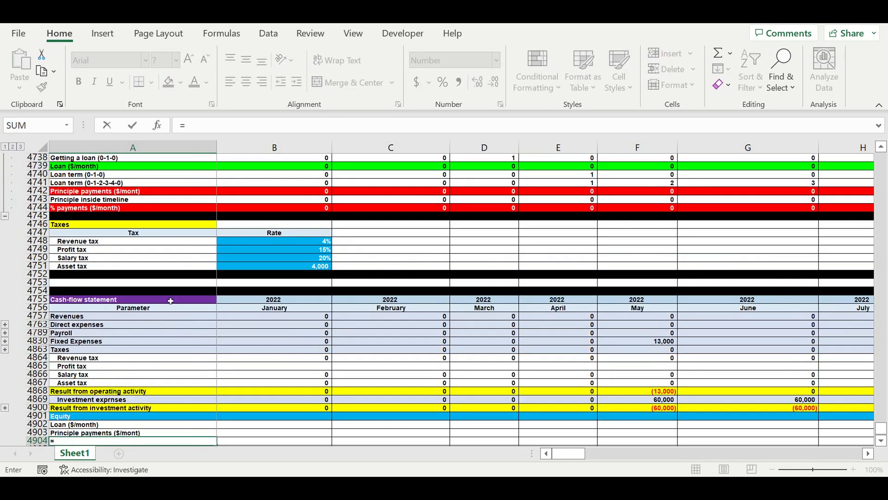
left_click(86, 211)
key("Return")
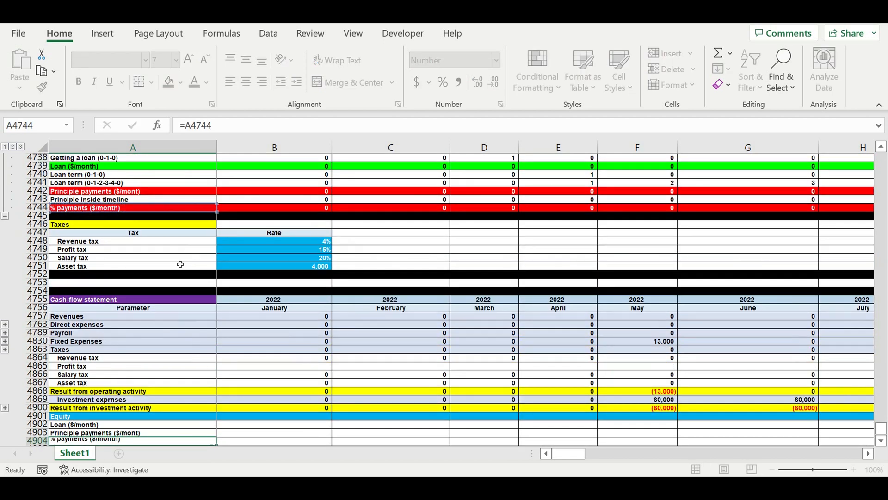
Extend the linked loan and payment formulas in A4902:A4904 into the January 2022 column, B.
scroll(179, 262, "down", 2)
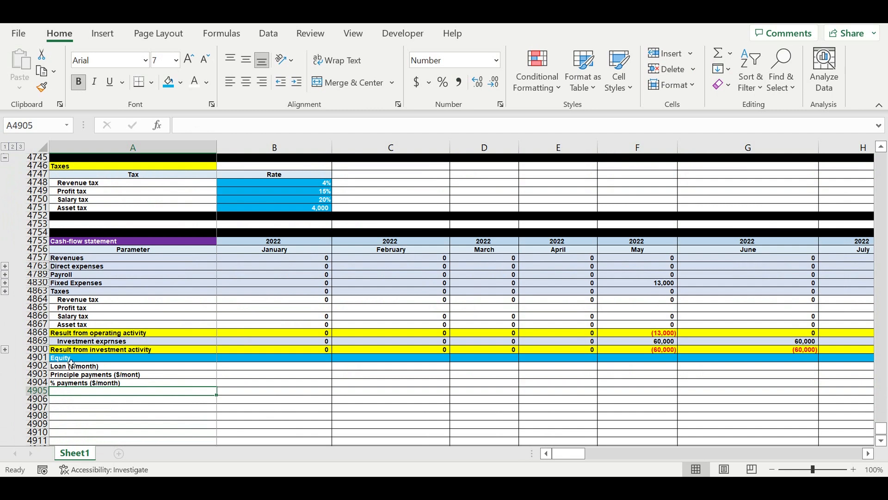
left_click_drag(68, 367, 330, 390)
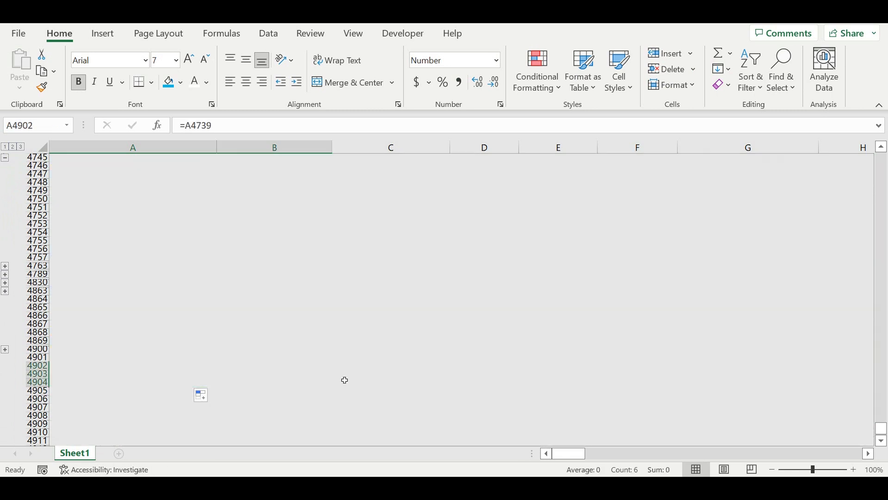
left_click(307, 408)
Enter 0 as the January 2022 Equity value in B4901 and fill it across the row through December 2031.
left_click(318, 359)
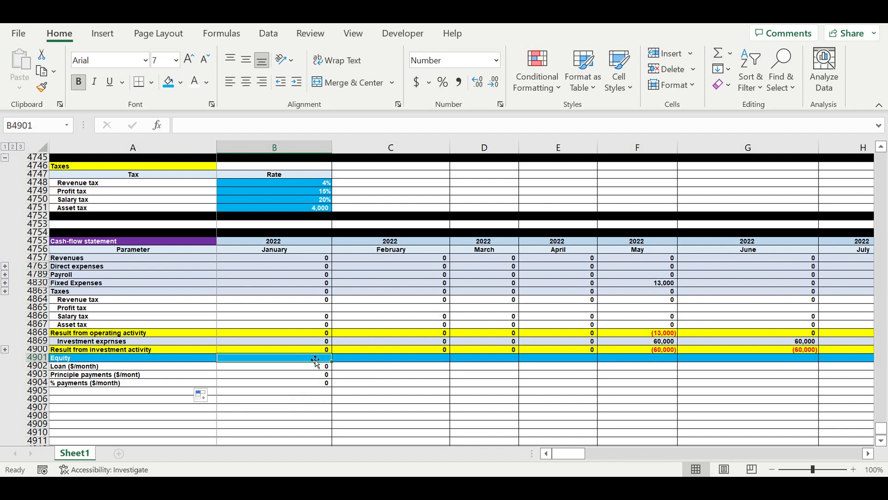
type("0")
left_click(330, 401)
left_click(311, 359)
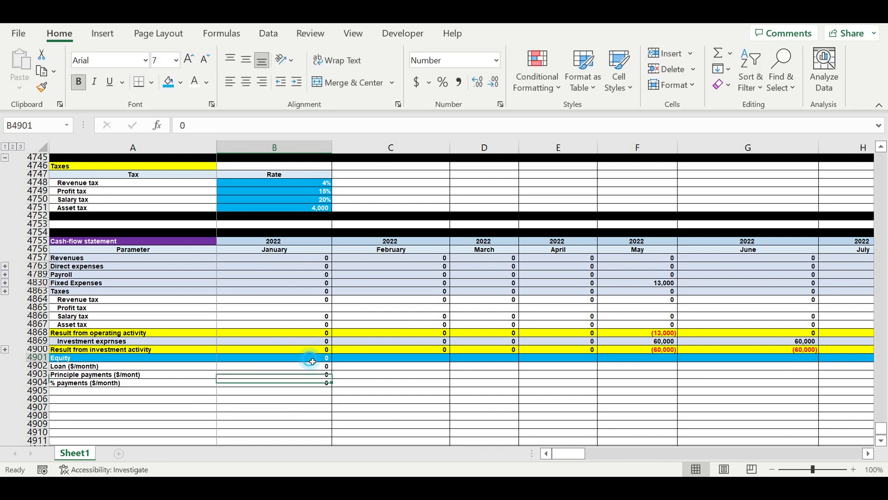
left_click_drag(339, 366, 841, 369)
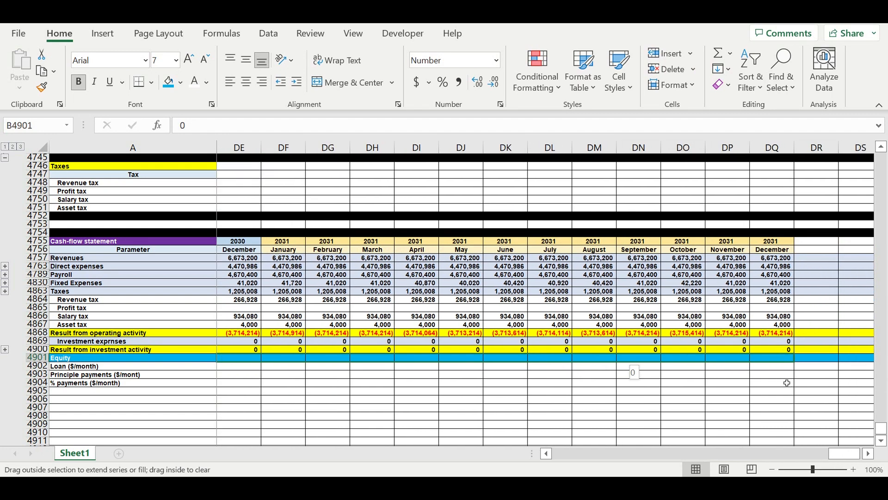
left_click_drag(782, 377, 783, 376)
Fill the loan, principle payment and % payment formulas in B4902:B4904 across through December 2031, column DQ.
left_click_drag(852, 456, 167, 409)
left_click_drag(314, 367, 794, 384)
left_click_drag(879, 384, 811, 368)
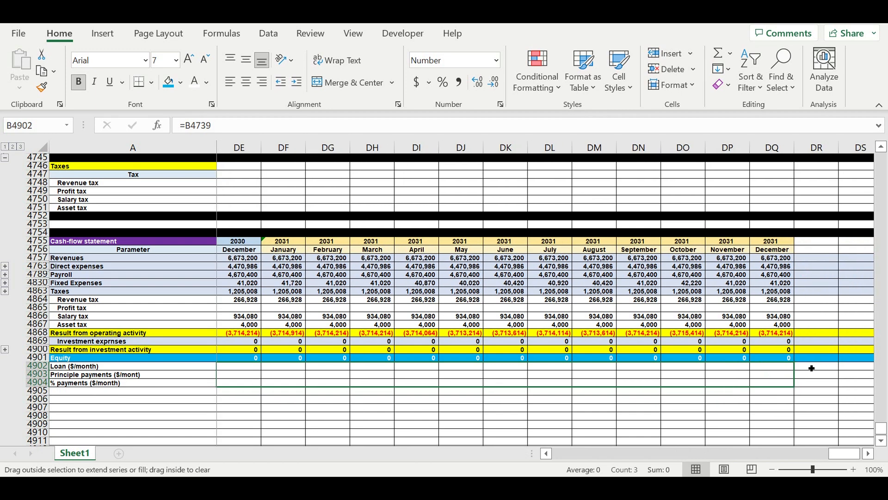
left_click_drag(738, 350, 738, 350)
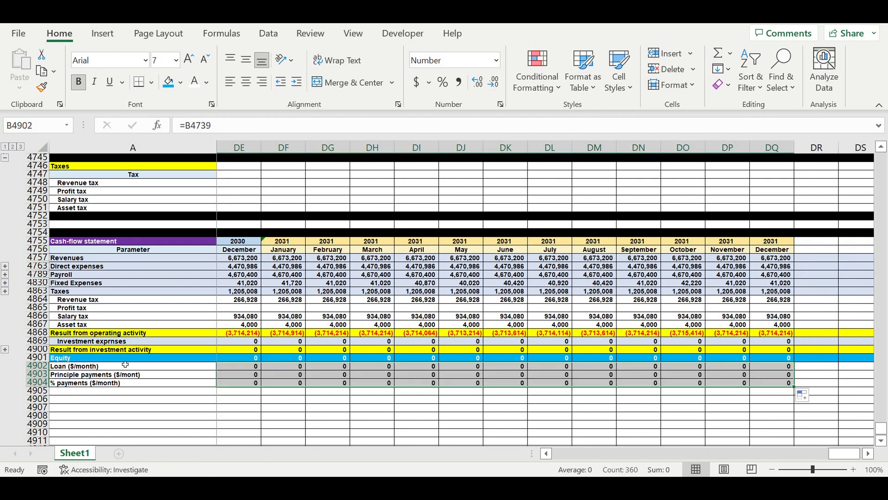
Increase the indent of the Equity, loan and payment labels in A4901:A4904 by one level.
left_click_drag(837, 455, 438, 445)
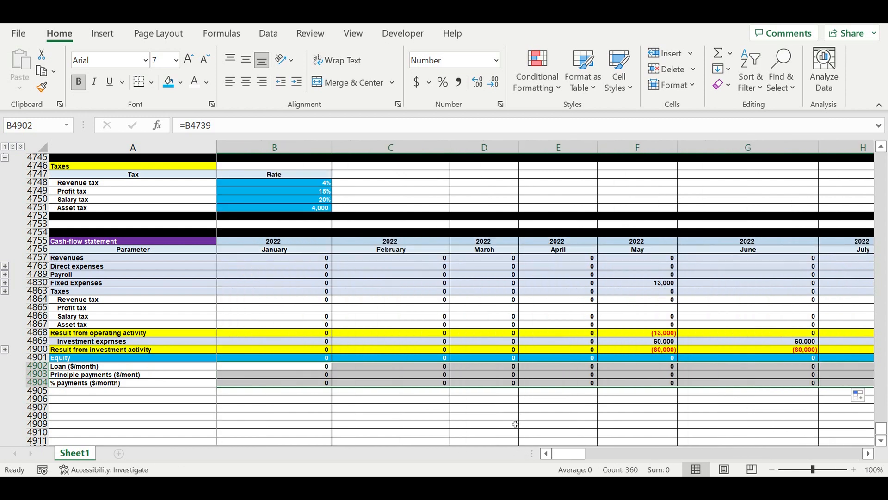
left_click(512, 422)
left_click_drag(65, 359, 65, 383)
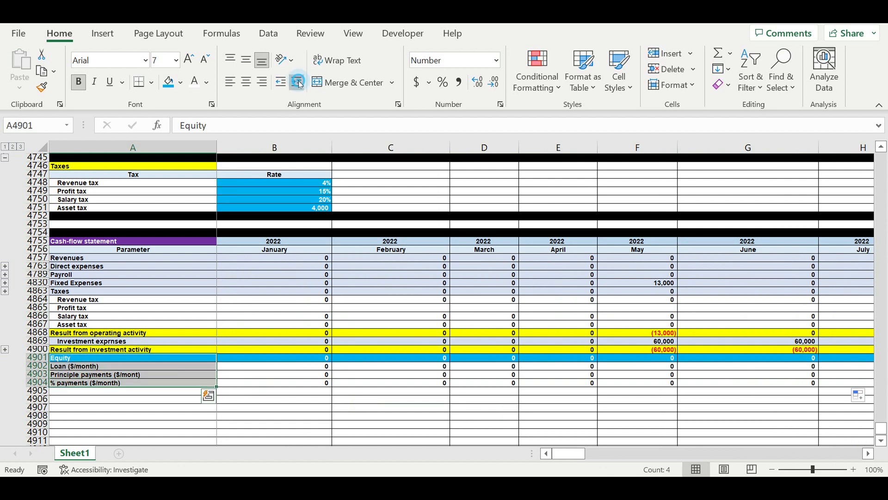
left_click(297, 82)
left_click(359, 307)
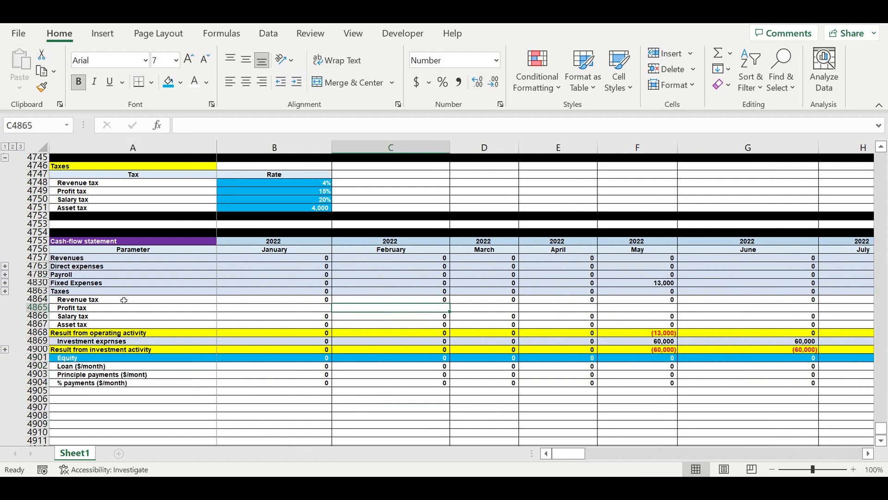
Start the Profit tax formula in B4865 with an IF test of Revenues minus Direct expenses, Payroll and Fixed Expenses: =if(B4757-B4763-B4789-B4830.
left_click(85, 308)
left_click(284, 309)
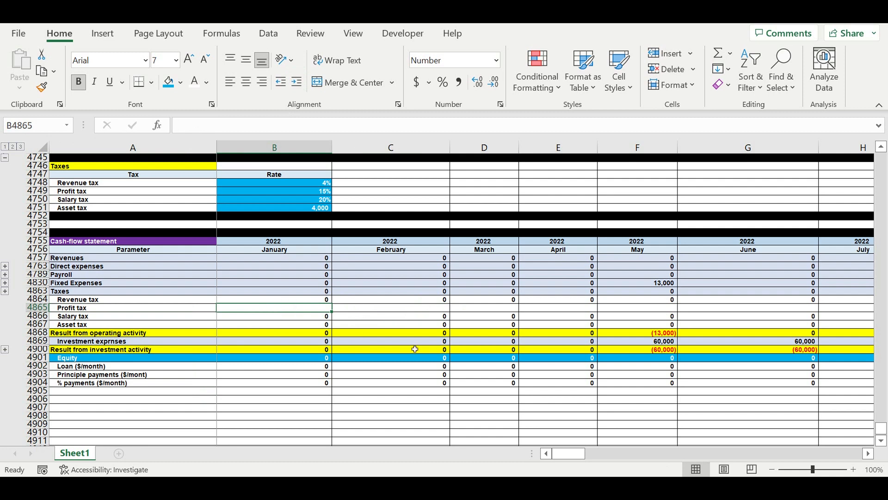
type("=")
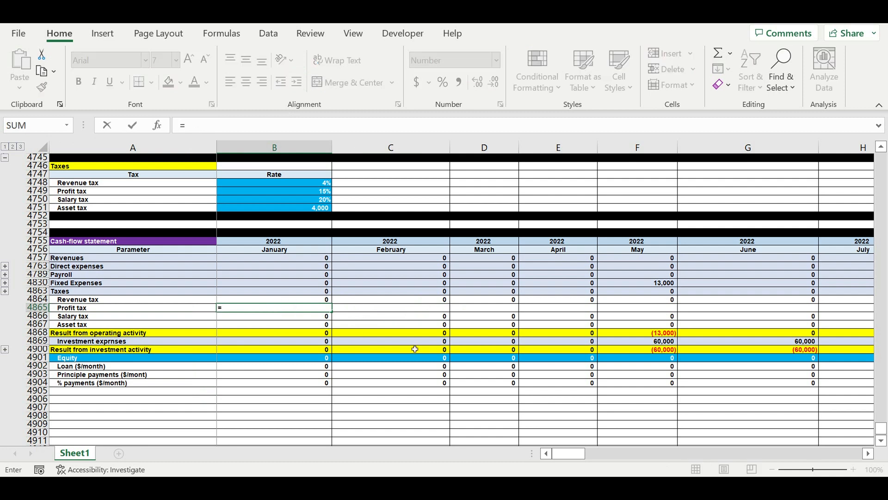
type("if")
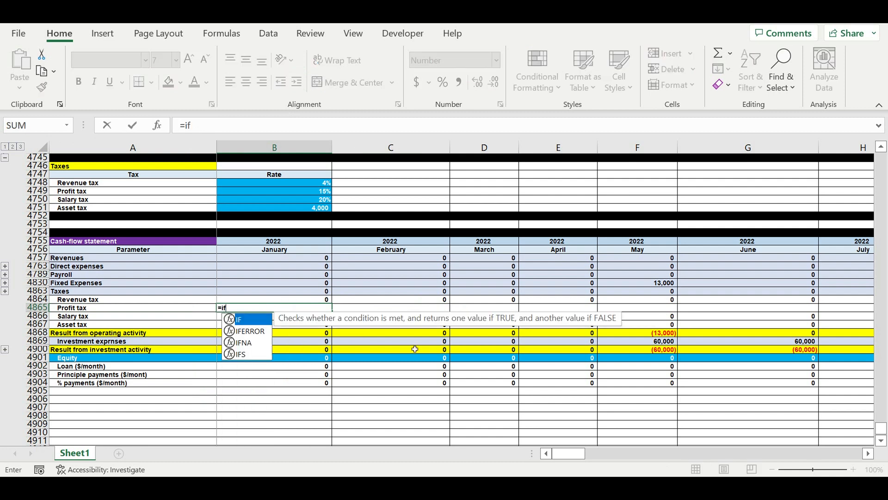
type("(")
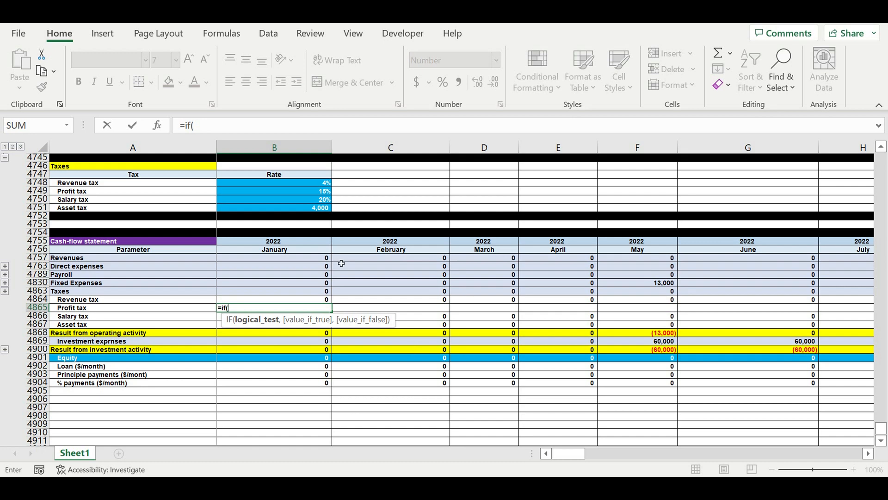
left_click(294, 261)
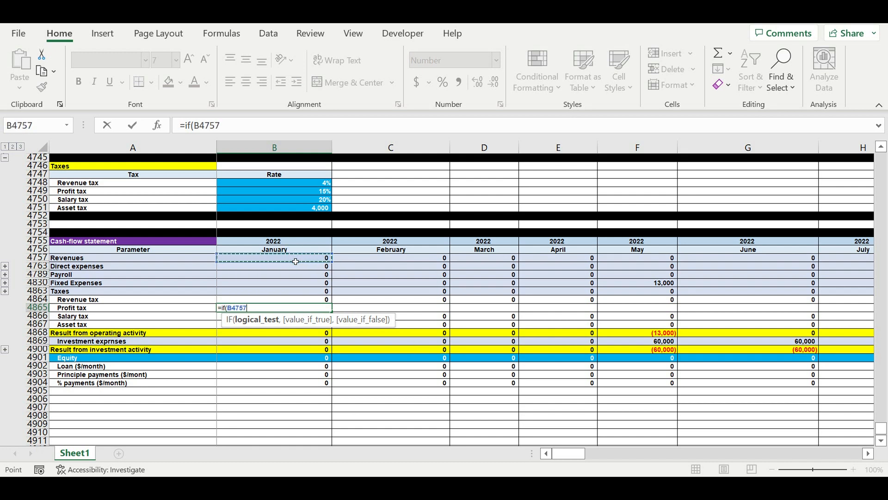
type("-")
left_click(309, 268)
type("-")
left_click(303, 276)
type("-")
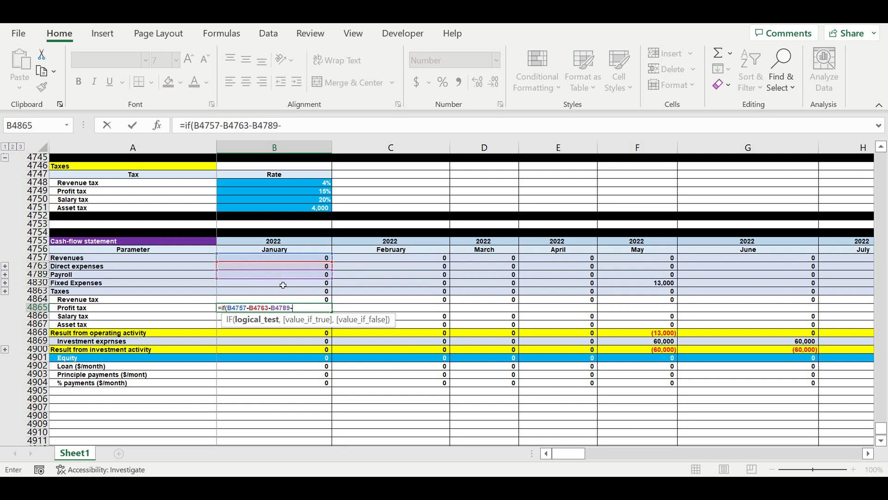
left_click(282, 285)
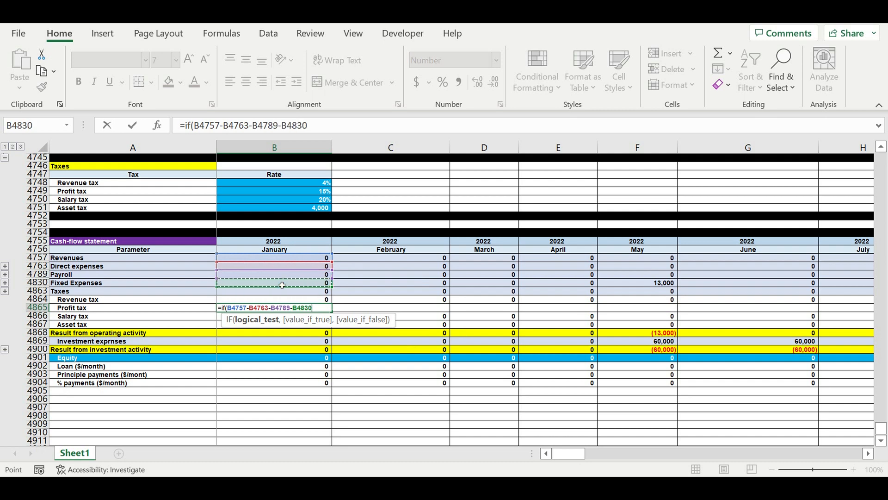
Subtract the revenue, salary and asset taxes (B4864, B4866, B4867) in the Profit tax formula's IF test.
type("-")
left_click(232, 298)
type("-")
left_click(224, 317)
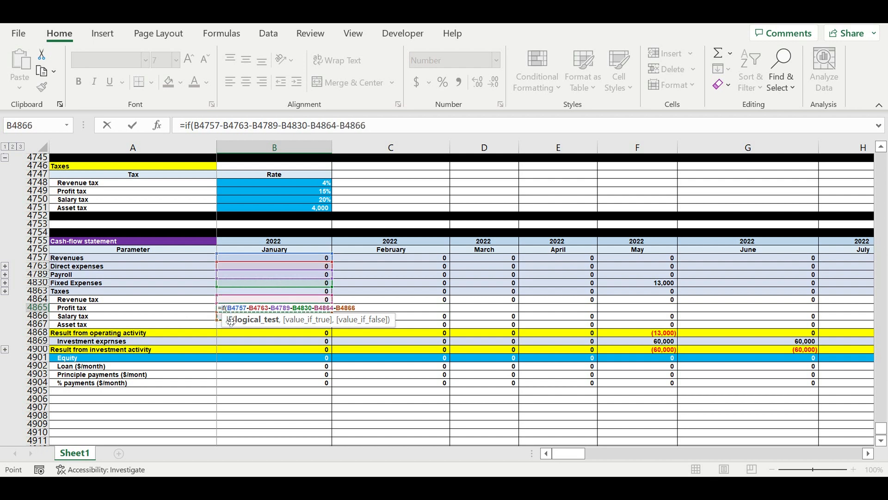
type("-")
left_click(224, 325)
Subtract the principle and % payments (B4903, B4904) in the Profit tax IF test and require the result to be >0.
type("-")
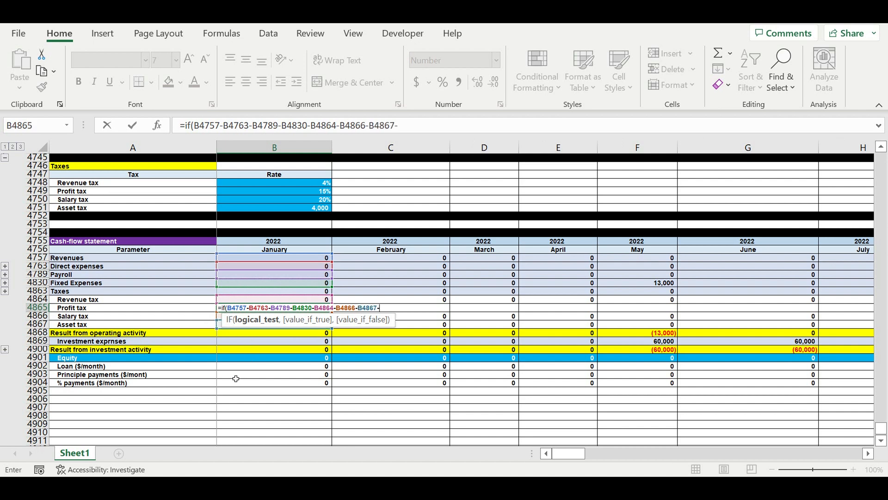
left_click(235, 375)
type("-")
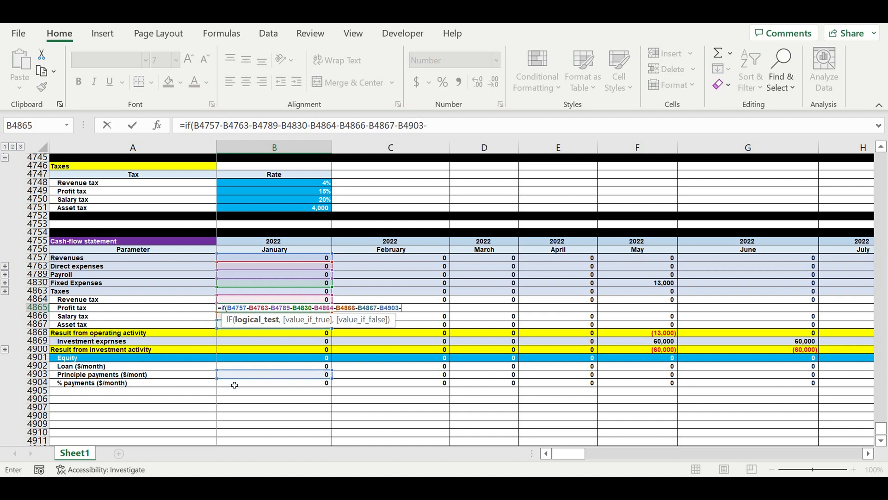
left_click(232, 386)
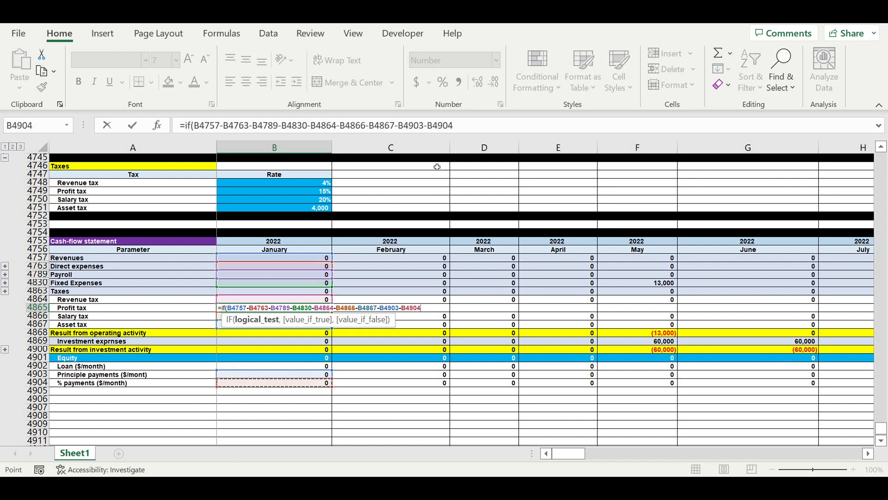
left_click(471, 132)
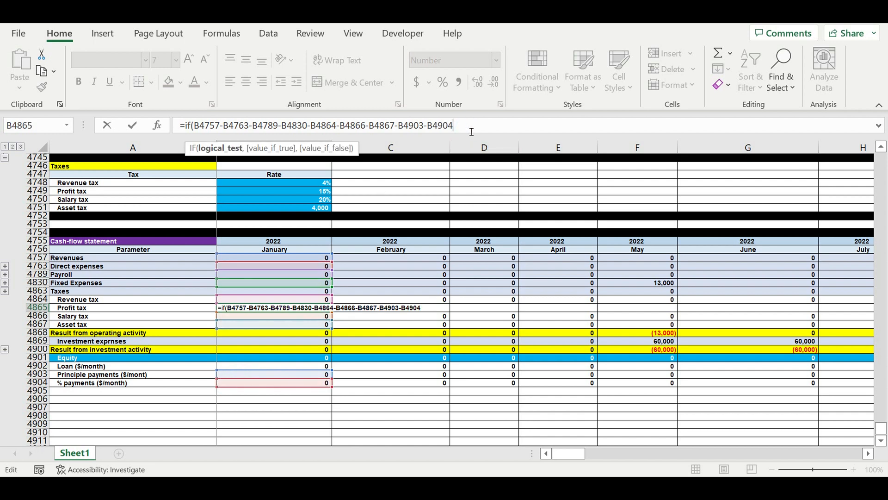
type(">")
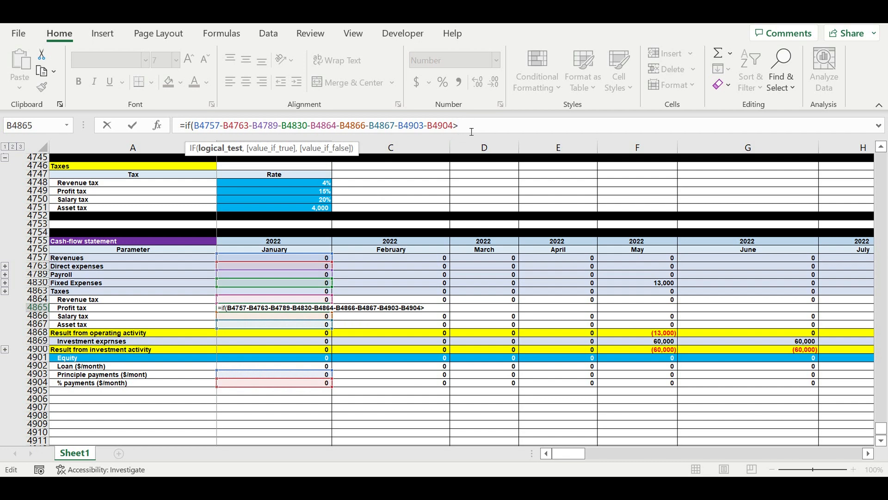
type("0,")
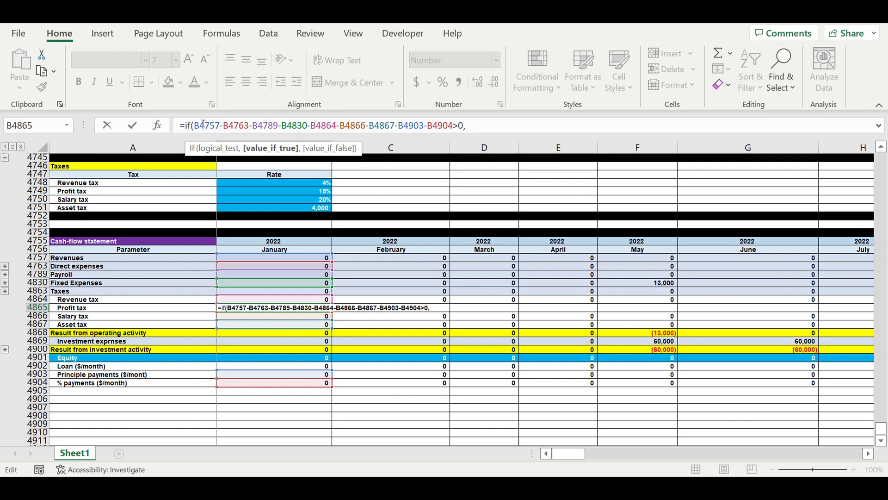
Enclose the profit expression B4757 through B4904 in parentheses before the >0 comparison.
left_click_drag(202, 127, 457, 128)
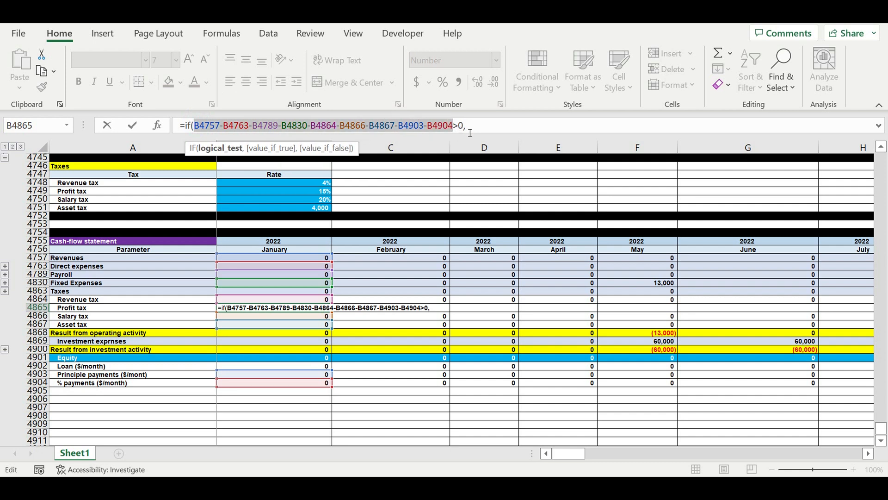
left_click(202, 131)
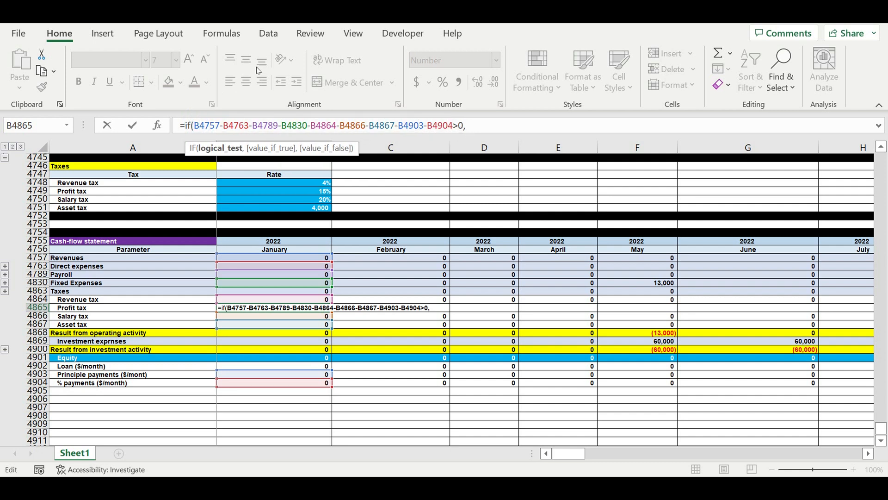
key("shift+Left")
left_click(195, 125)
type("(")
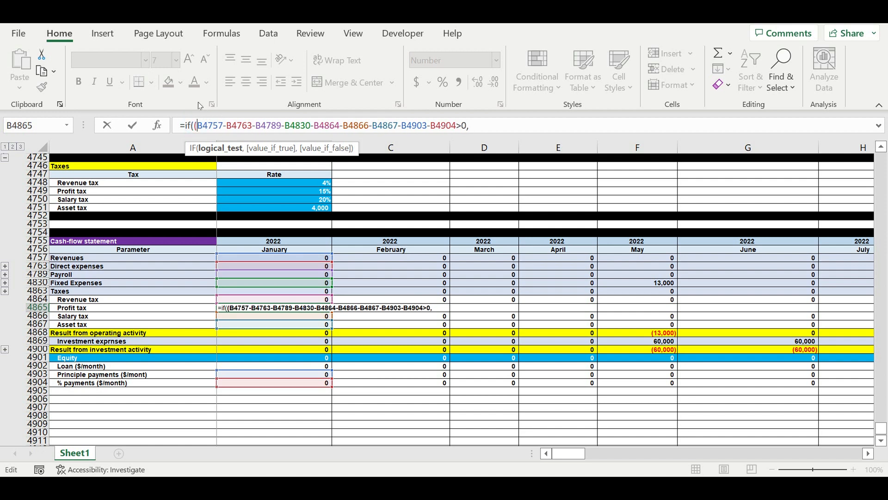
left_click(458, 128)
type(")")
Copy the parenthesised profit expression into the value-if-true argument of the Profit tax IF formula.
left_click_drag(194, 126, 466, 130)
key("ctrl+c")
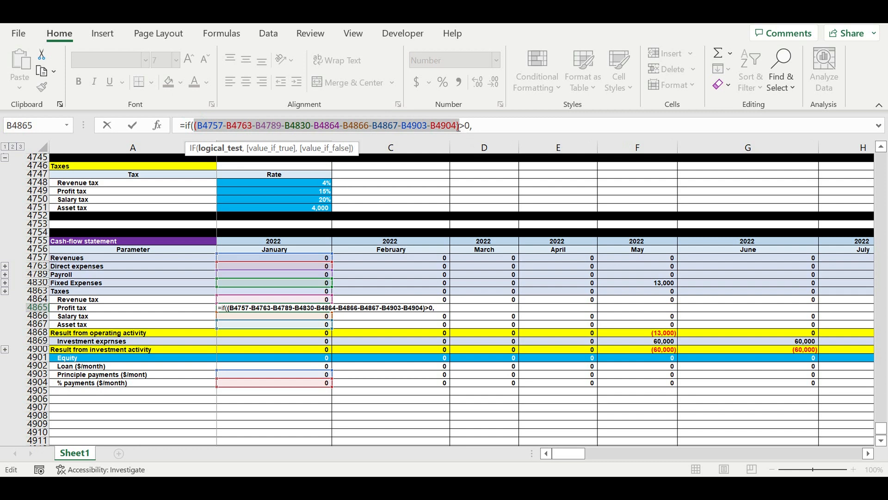
left_click(496, 128)
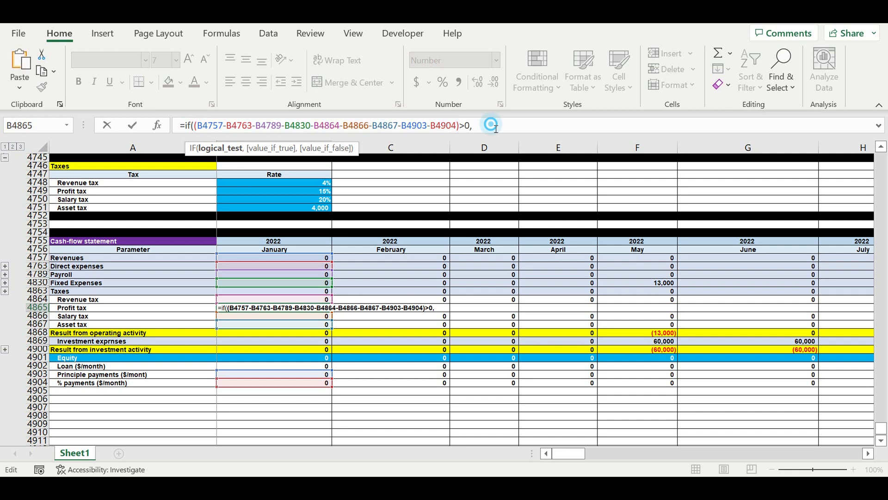
key("ctrl+v")
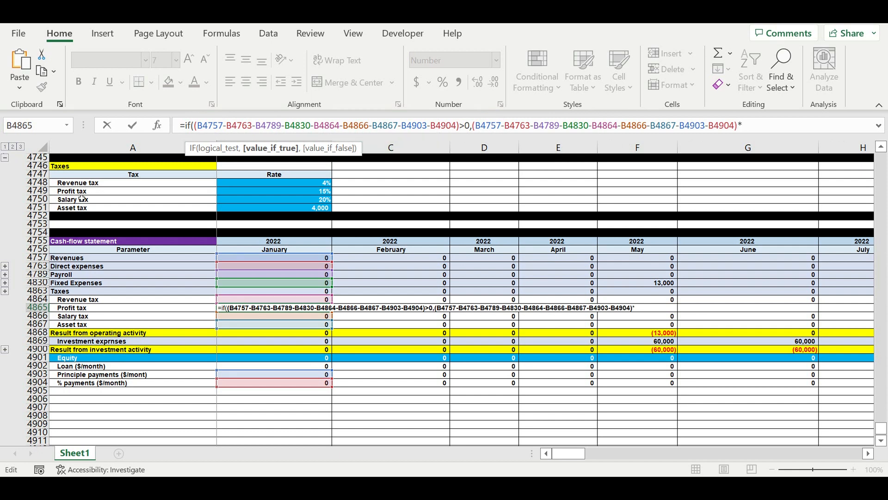
Multiply the Profit tax value-if-true expression by the rate $B$4749 and complete the IF formula with 0 as value-if-false.
left_click(236, 191)
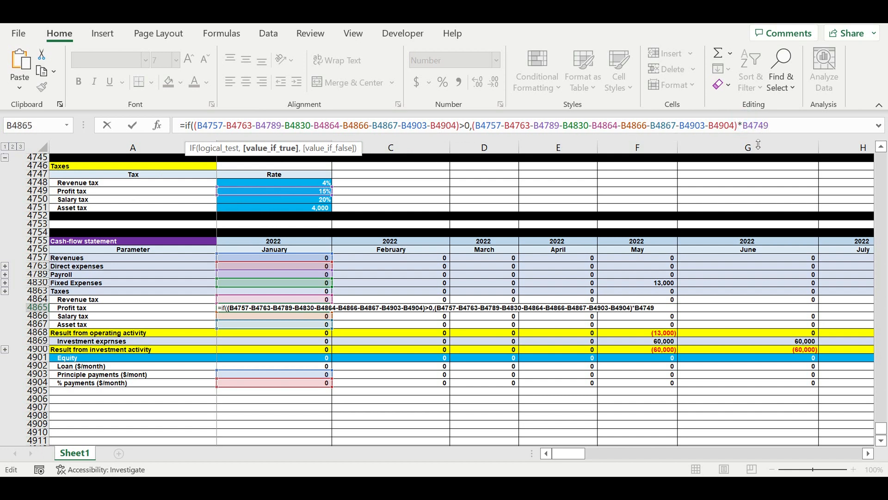
type("$")
left_click(754, 124)
type("$")
left_click(813, 132)
type(",")
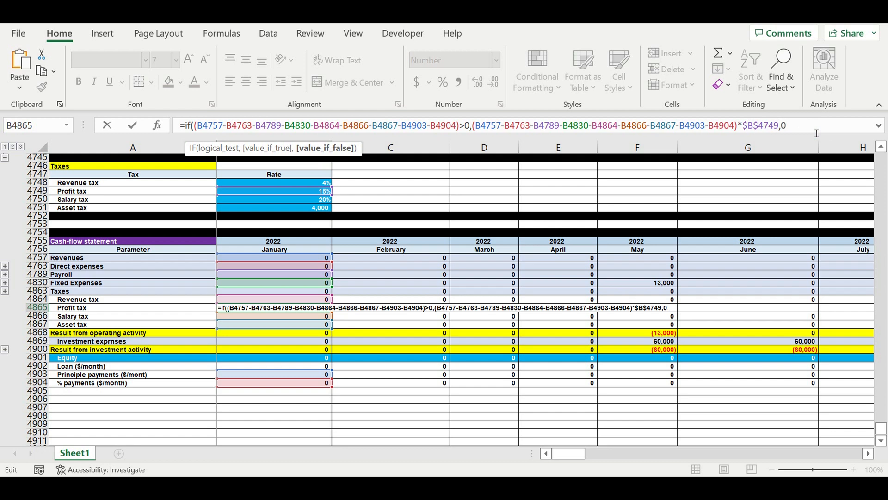
type("0)")
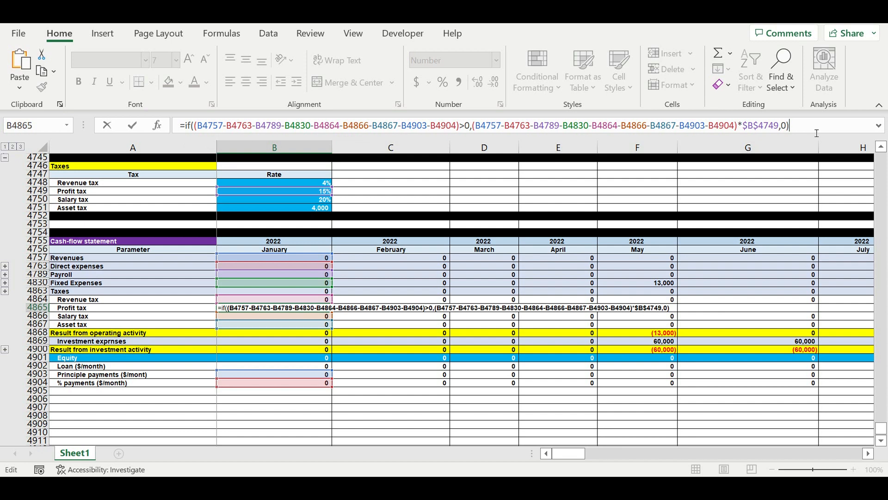
key("Return")
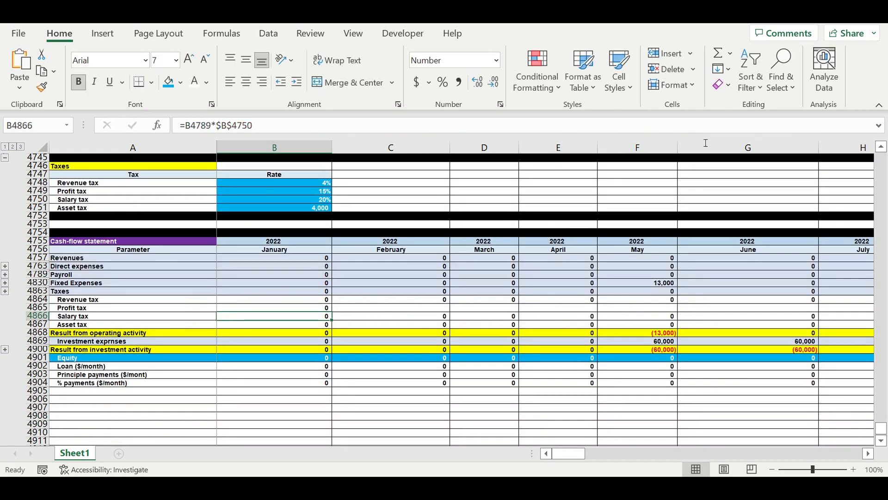
Fill the Profit tax formula from B4865 across all months through December 2031.
key("Up")
left_click_drag(334, 317, 803, 276)
left_click(723, 342)
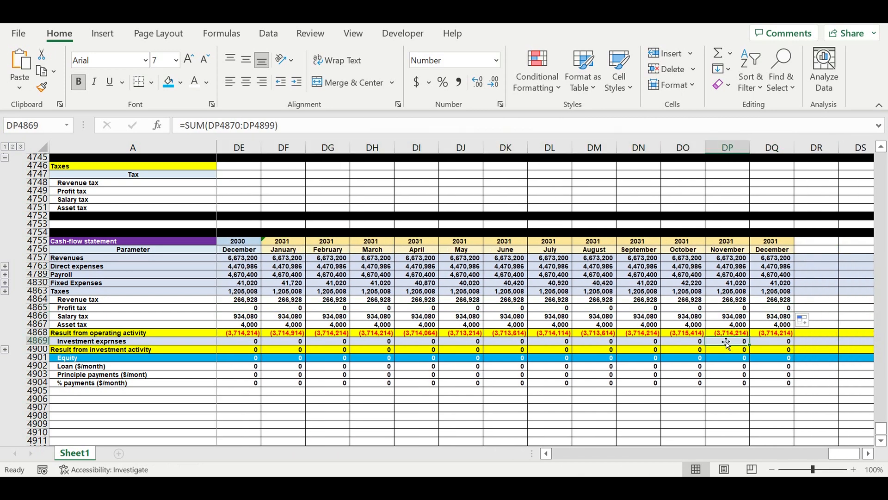
left_click_drag(844, 453, 428, 459)
Group the tax detail rows 4864 to 4867 and collapse the group.
left_click(37, 300)
left_click_drag(37, 305, 37, 324)
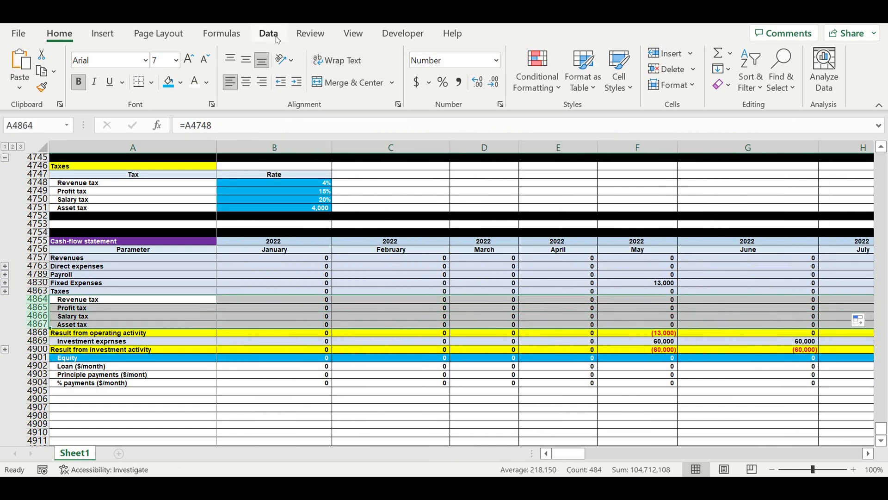
left_click(269, 33)
left_click(836, 88)
left_click(734, 149)
left_click(750, 178)
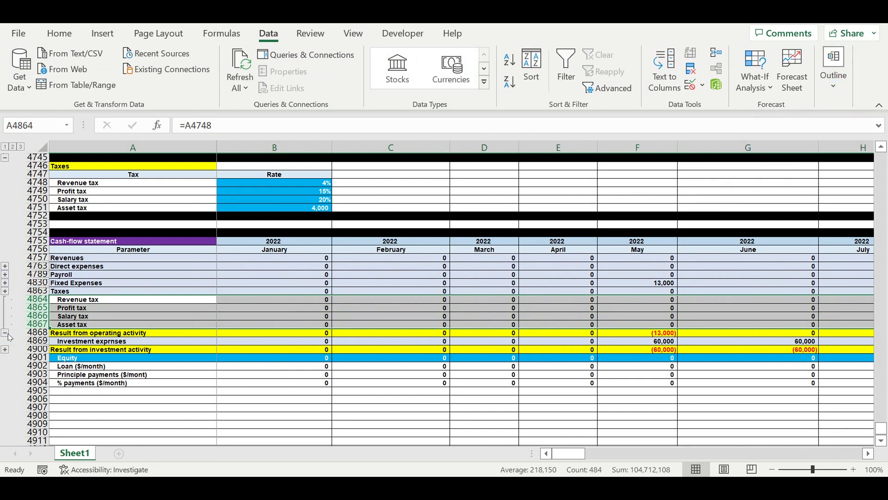
left_click(97, 374)
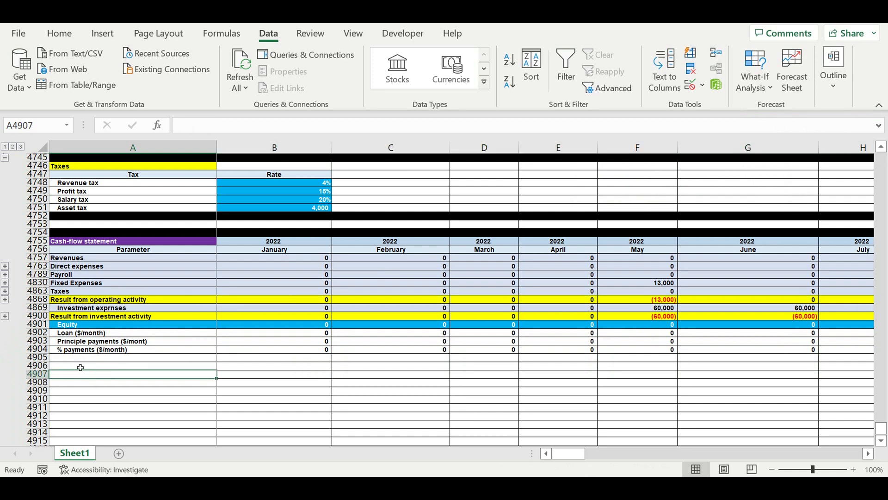
Label the row below % payments (A4905) as "Result from financing activity".
left_click(62, 357)
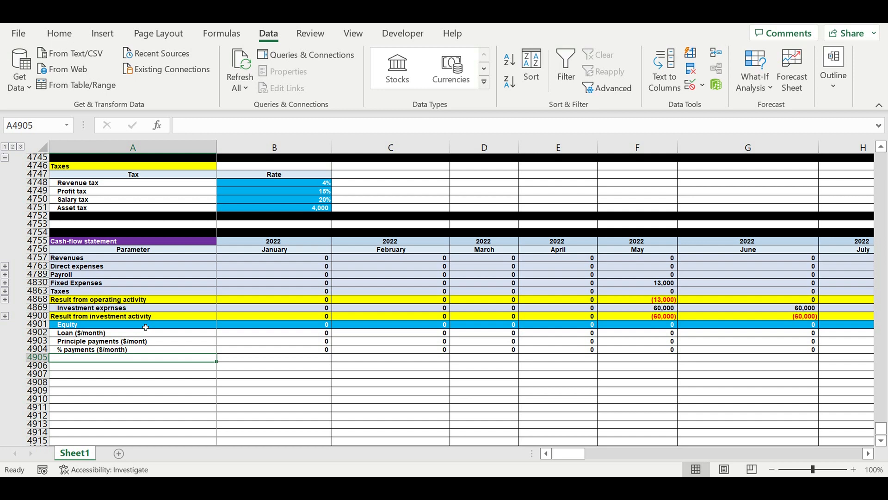
type("Resu")
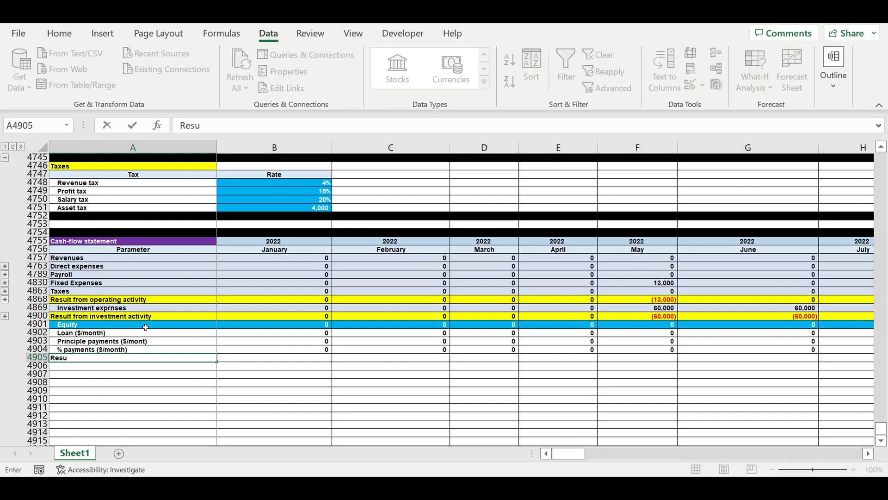
type("lt from financing")
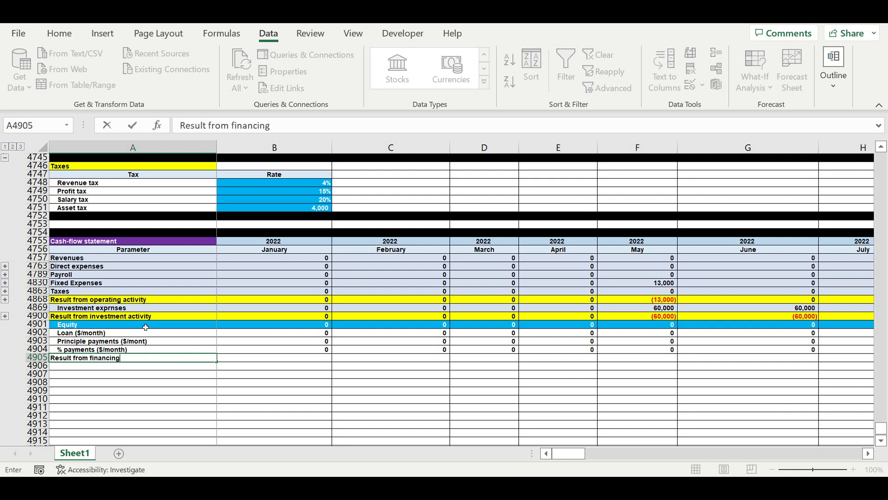
type(" activity")
key("Return")
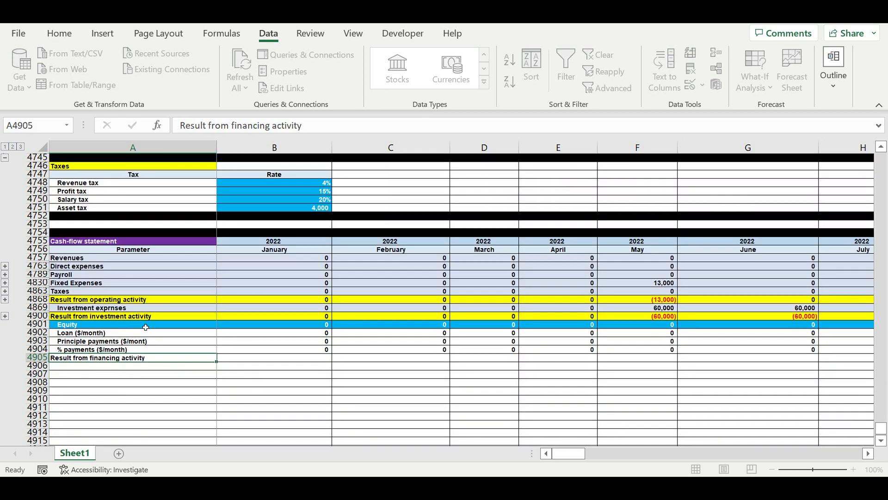
Give the whole Result from financing activity row 4905 a yellow fill.
left_click(37, 358)
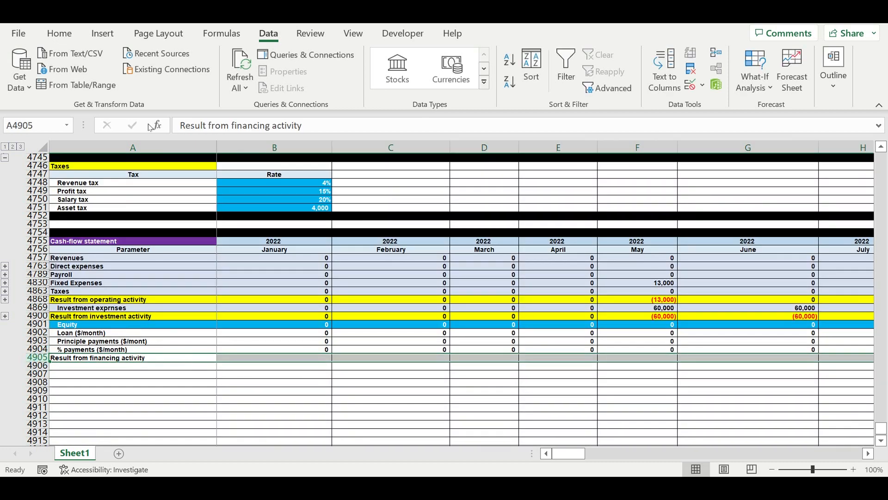
left_click(60, 33)
left_click(180, 83)
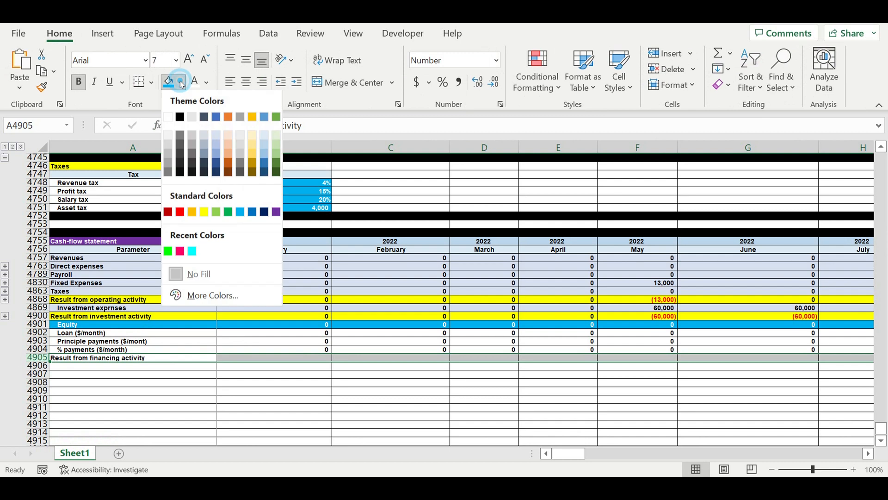
left_click(220, 208)
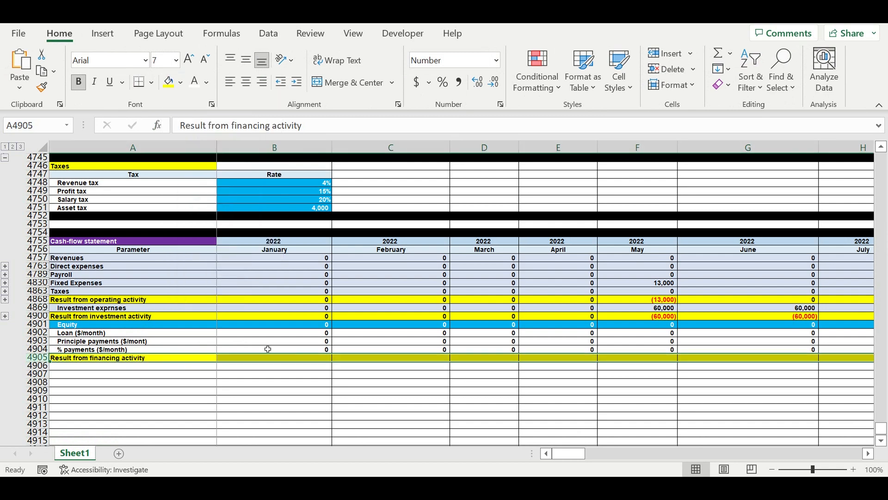
Enter =B4901+B4902-B4903-B4904 as the January 2022 result from financing activity in B4905.
left_click(289, 360)
type("=")
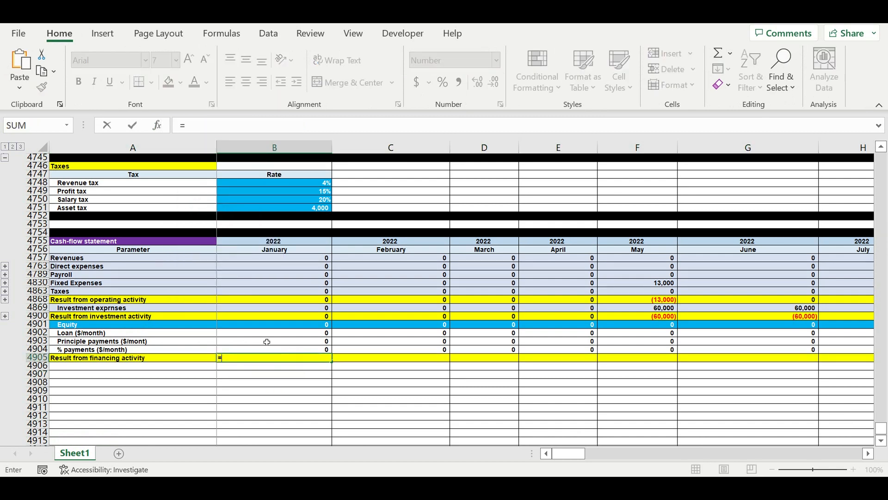
left_click(247, 327)
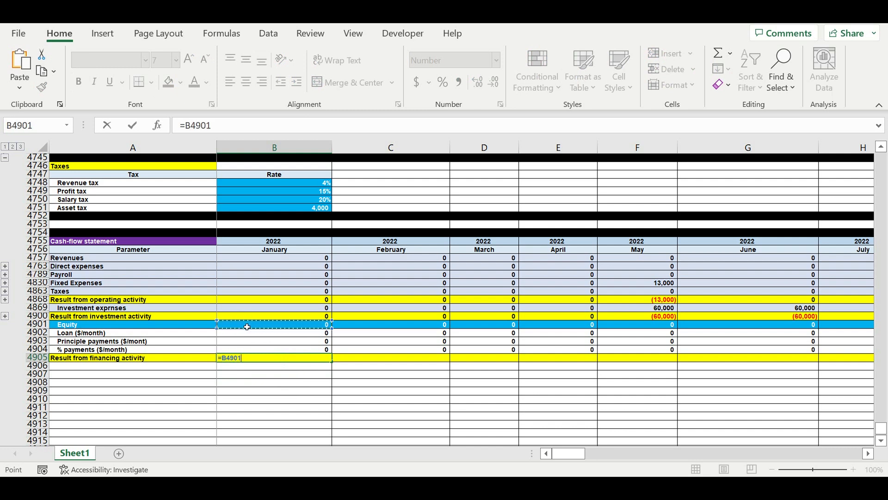
type("+")
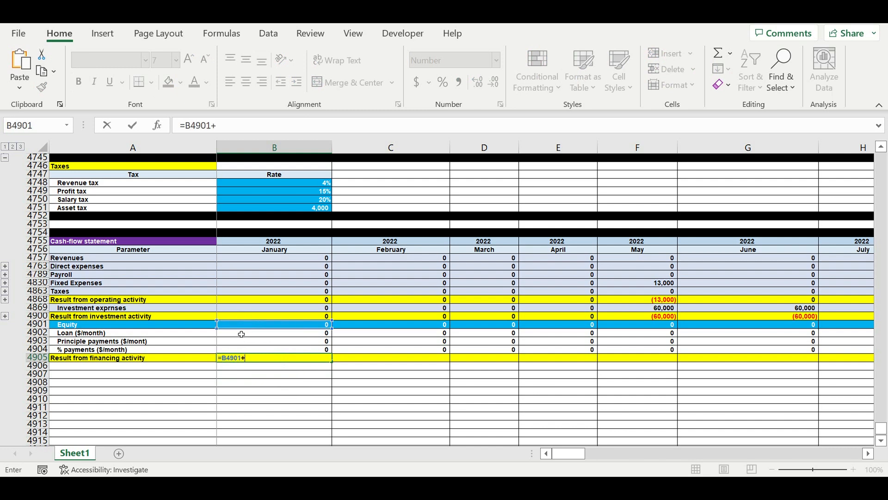
left_click(240, 334)
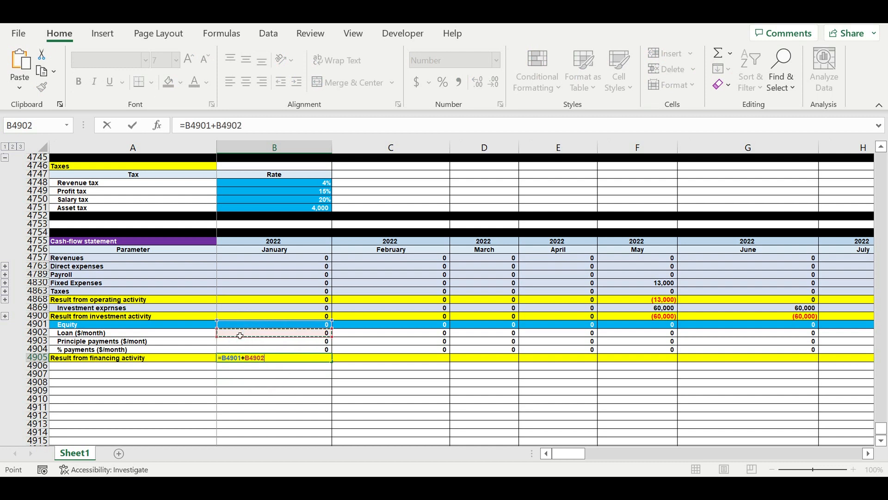
type("-")
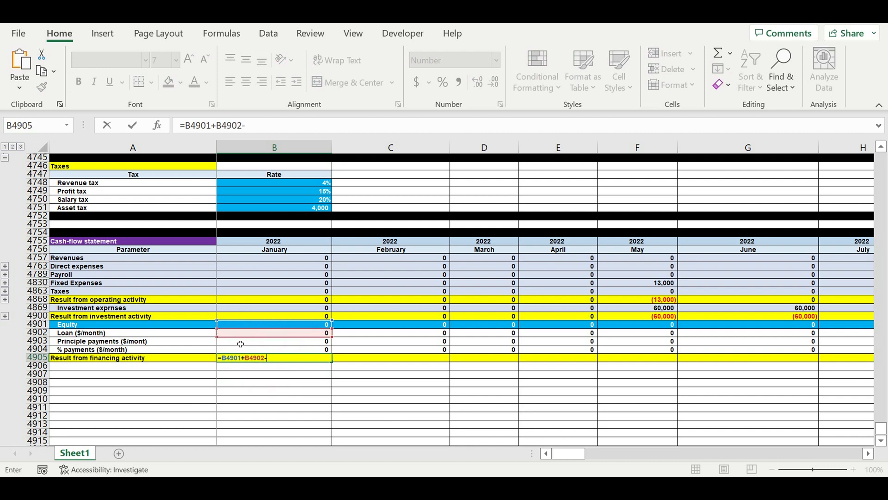
left_click(240, 344)
type("-")
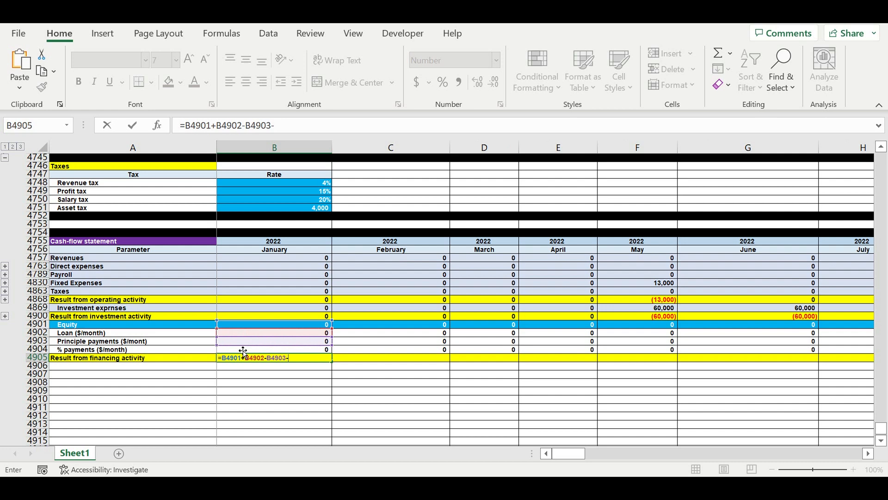
left_click(230, 348)
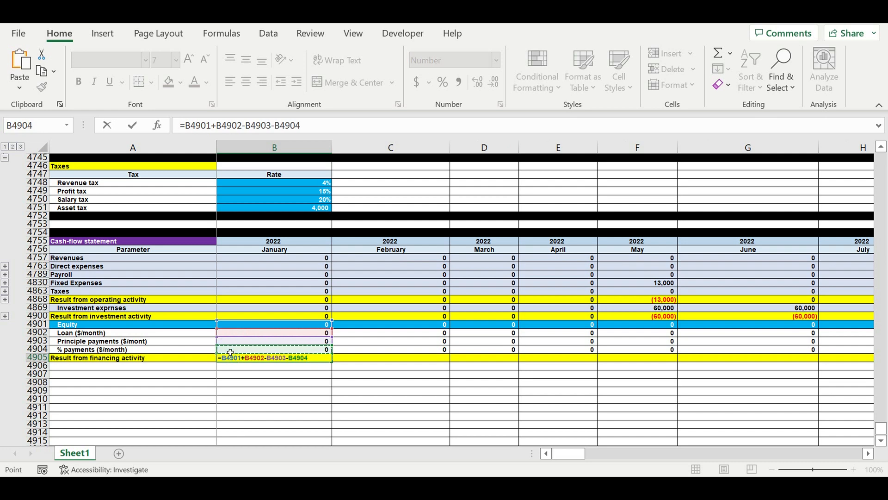
key("Return")
Try to fill the January cells of the Equity through Result from financing activity rows (B4901:B4905) across to December 2031.
left_click_drag(309, 325, 792, 320)
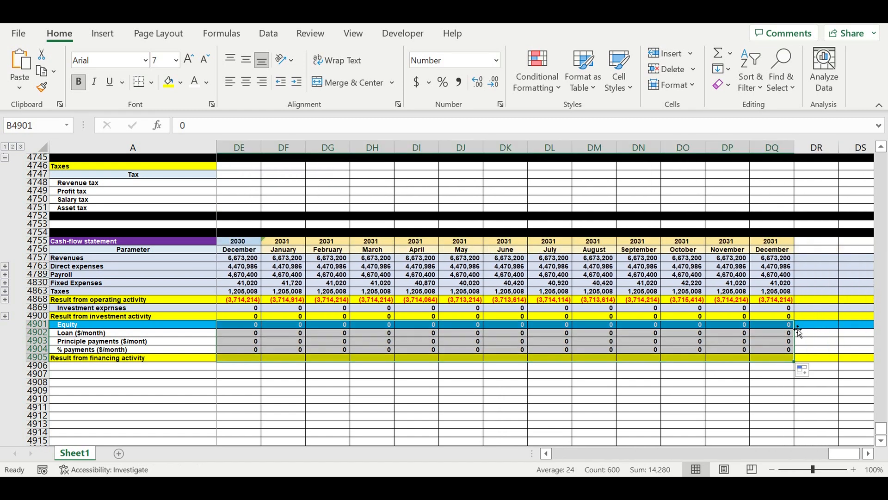
left_click(698, 376)
left_click_drag(844, 456, 551, 445)
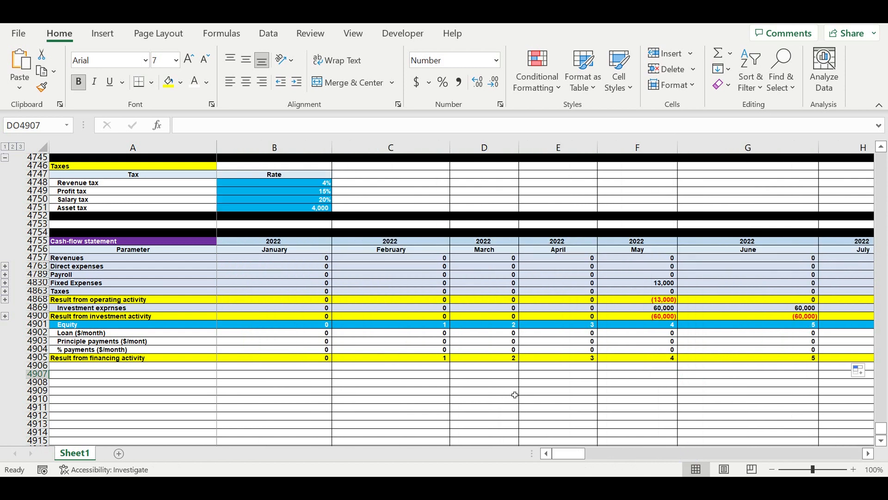
Check the filled Equity, Loan and financing result cells, then undo the fill and the formula entry in B4905.
left_click(324, 326)
left_click(407, 327)
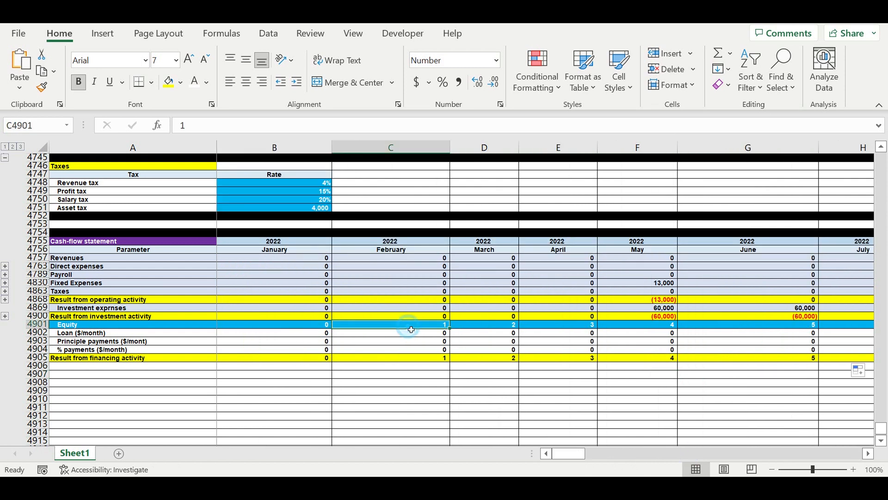
left_click(320, 357)
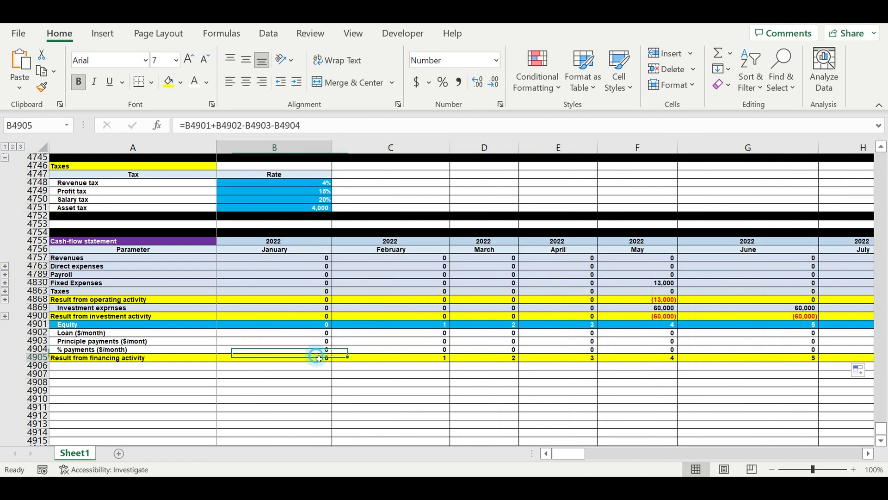
left_click(321, 336)
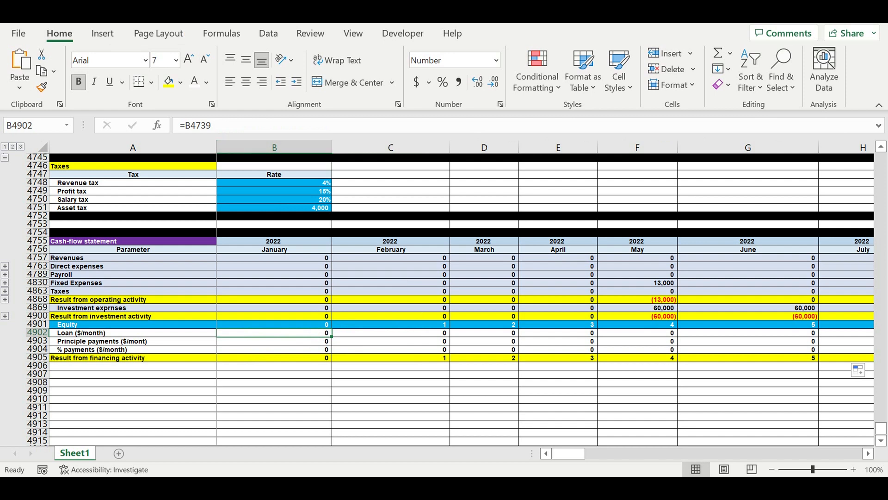
key("ctrl+z")
key("ctrl+z")
key("ctrl+z")
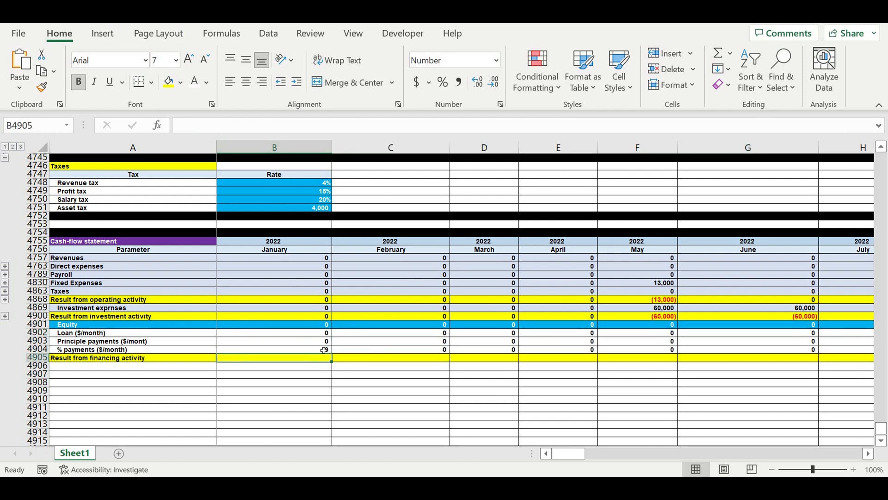
Calculate the financing result in B4905 as equity plus loan minus principle and % payments: =B4901+B4902-B4903-B4904.
type("=")
left_click(313, 327)
type("+")
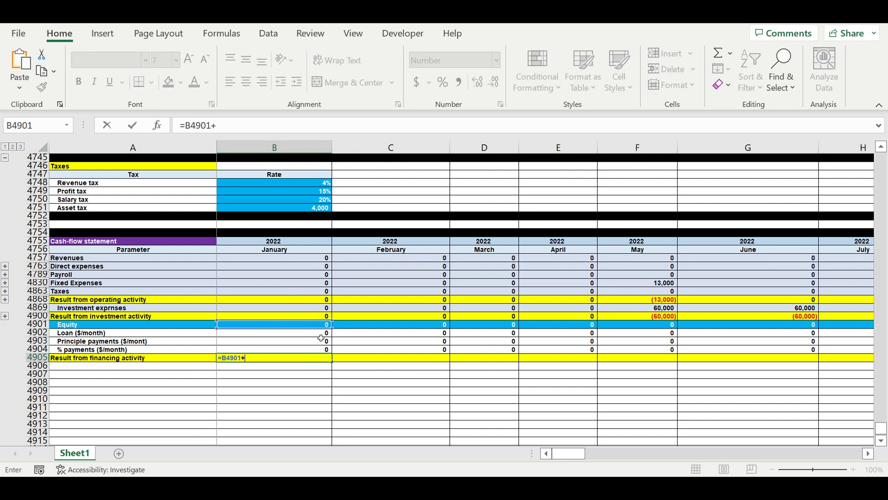
left_click(319, 334)
type("-")
left_click(319, 342)
type("-")
left_click(317, 350)
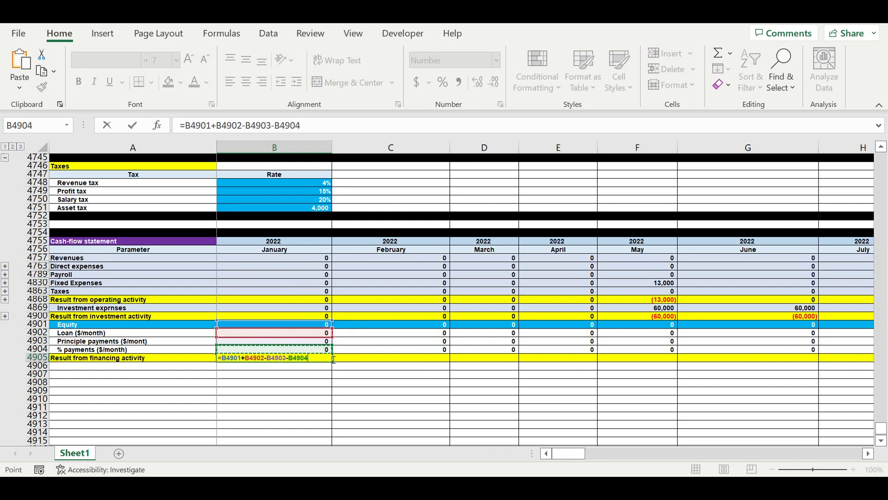
key("Return")
Fill only the Result from financing activity formula from B4905 across all months through December 2031.
left_click(316, 358)
left_click_drag(331, 364, 817, 385)
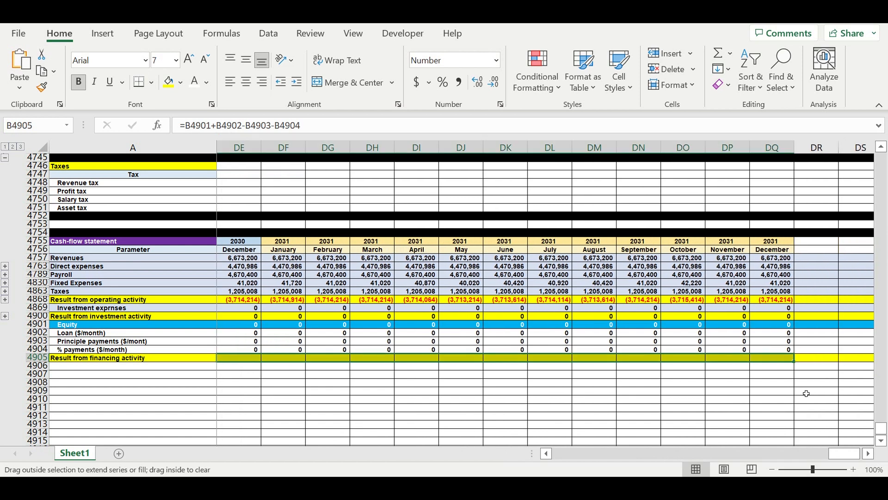
left_click(723, 386)
left_click_drag(845, 453, 280, 454)
Label the row below Result from financing activity, in A4906, as "Cash balance at the beginning of the period".
left_click(64, 369)
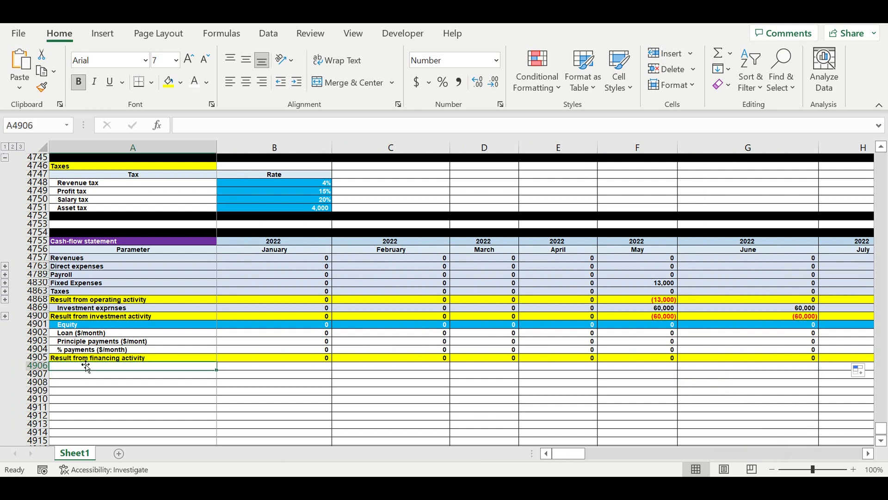
type("Cas")
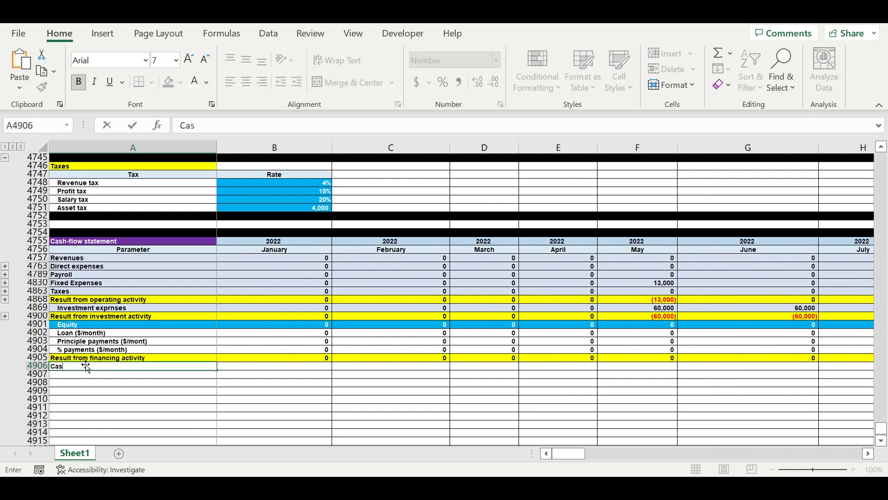
type("h balance at the beg")
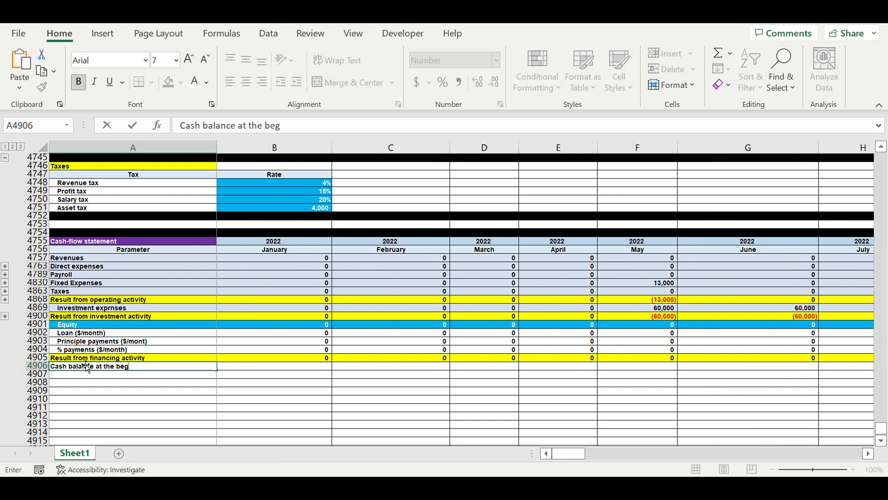
type("inning of the perio")
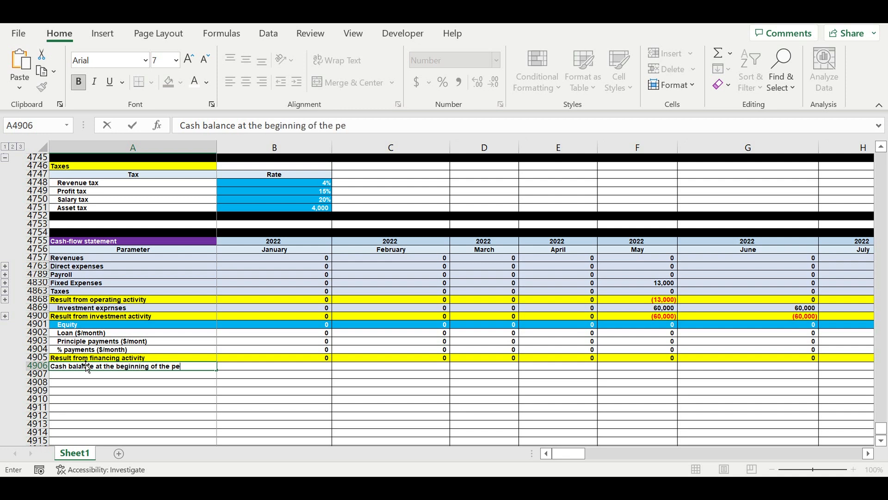
key("Return")
left_click(149, 381)
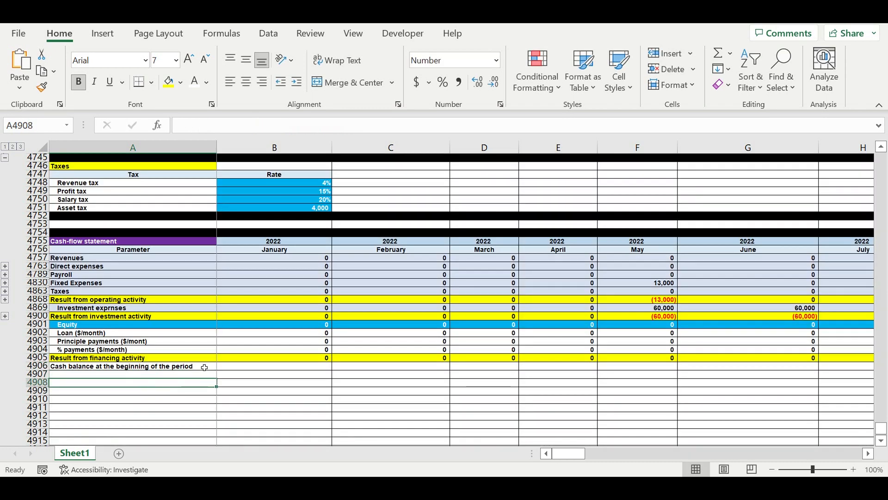
Copy the A4906 label down to A4907 and reword it as "Cash balance at the end of the period".
left_click(204, 367)
left_click_drag(216, 369, 216, 377)
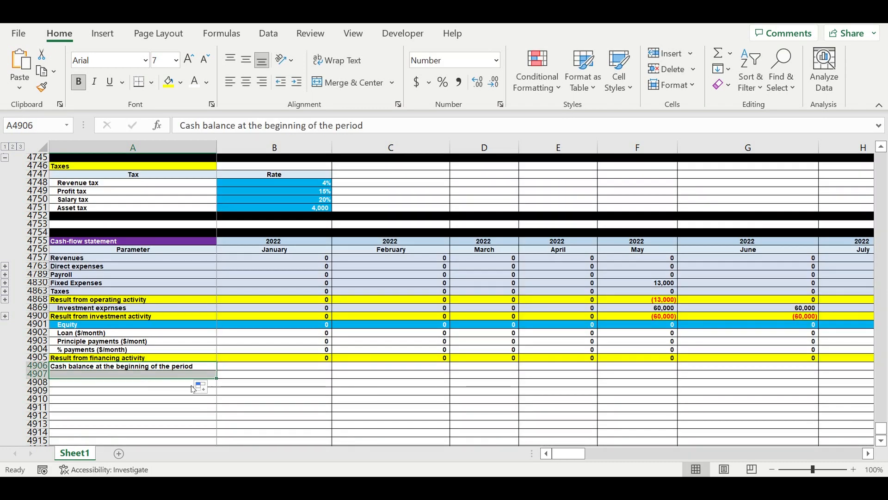
left_click(91, 389)
left_click(74, 377)
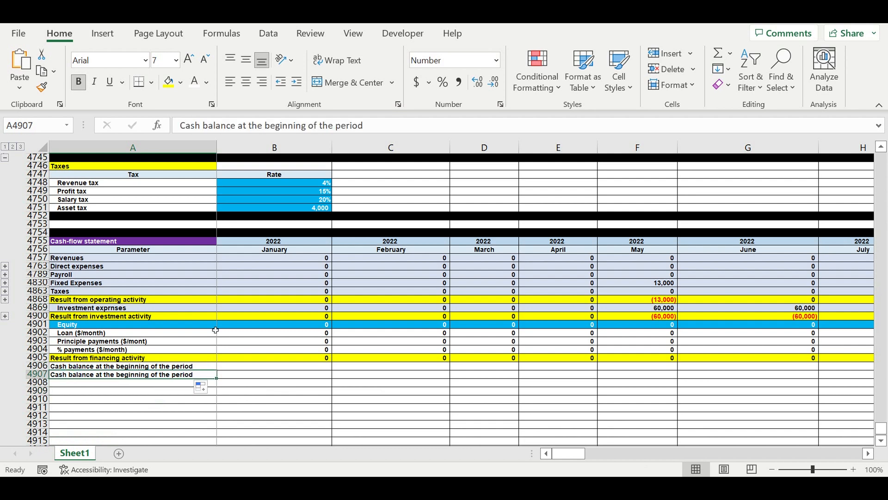
double_click(274, 130)
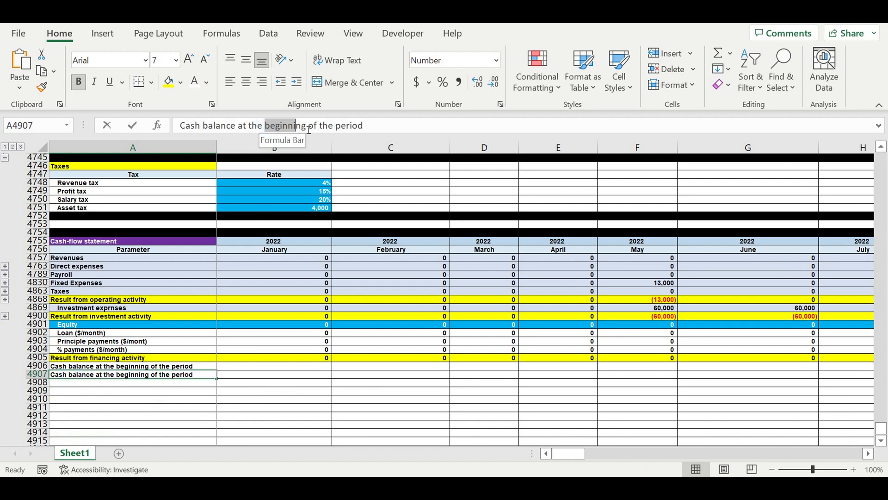
type("en")
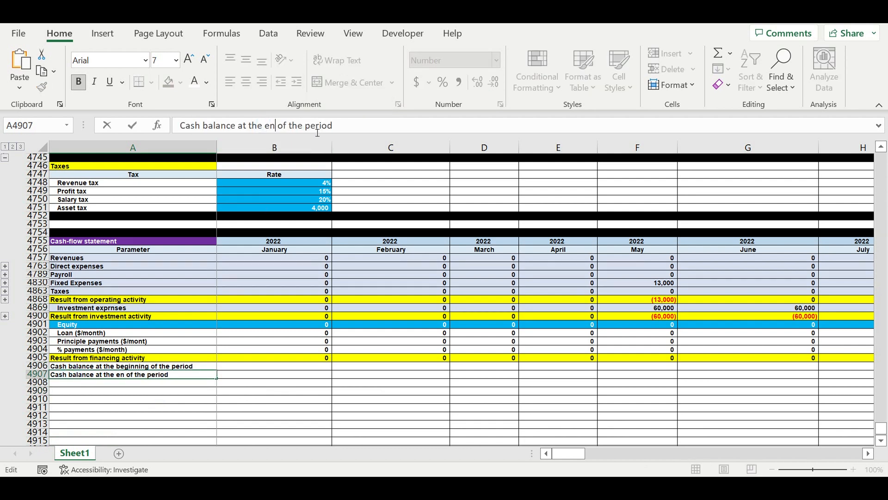
type("d")
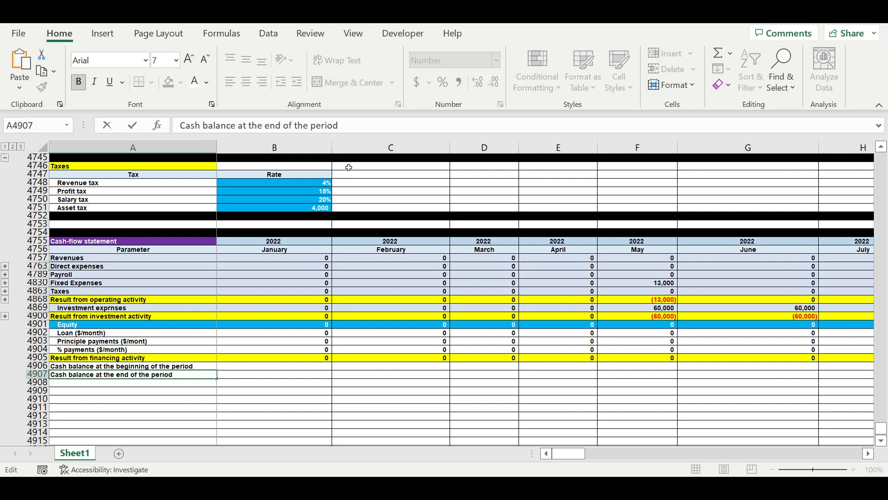
key("Return")
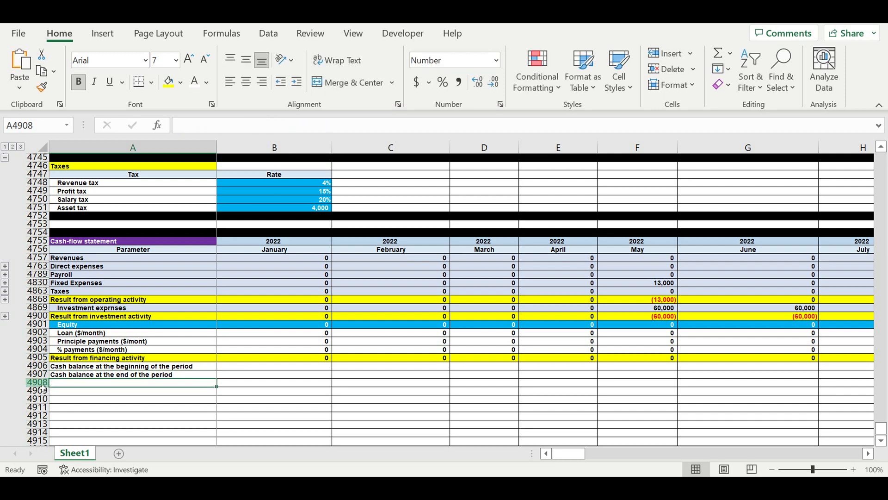
Fill the whole of row 4908, directly below the cash balance rows, with black.
left_click(38, 382)
left_click(180, 82)
left_click(180, 117)
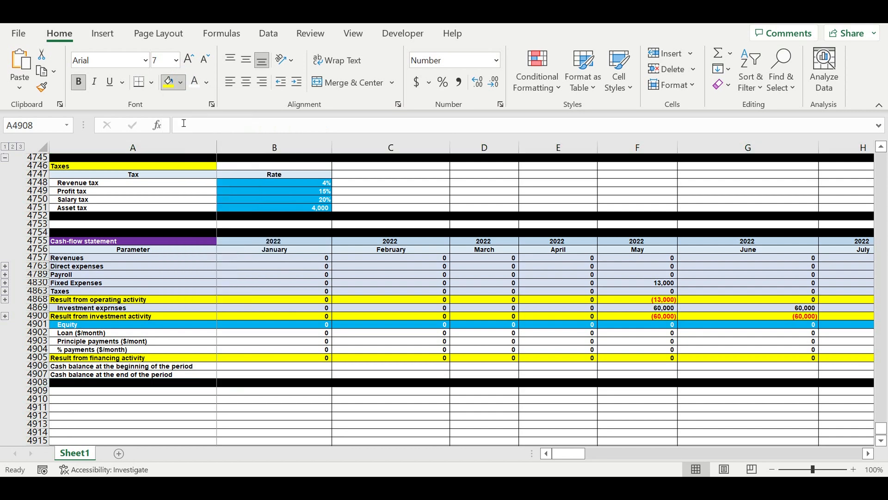
left_click(356, 410)
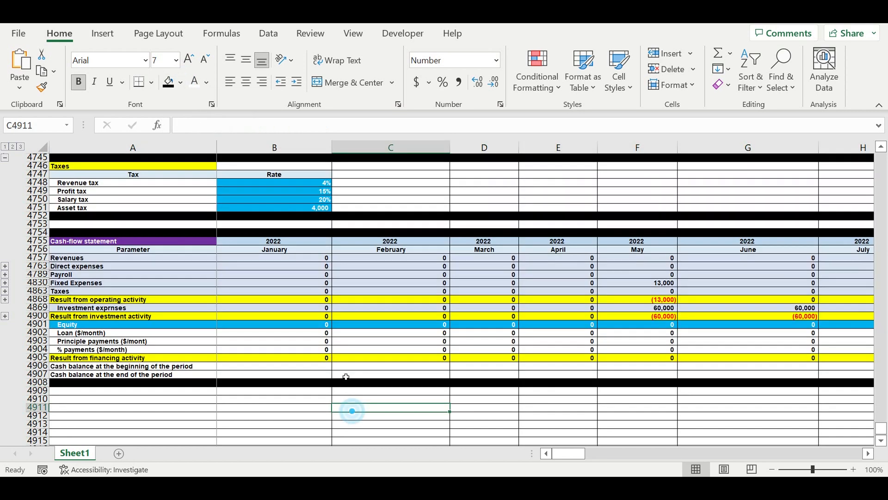
Set the January 2022 cash balance at the beginning of the period, B4906, to 0.
left_click(247, 366)
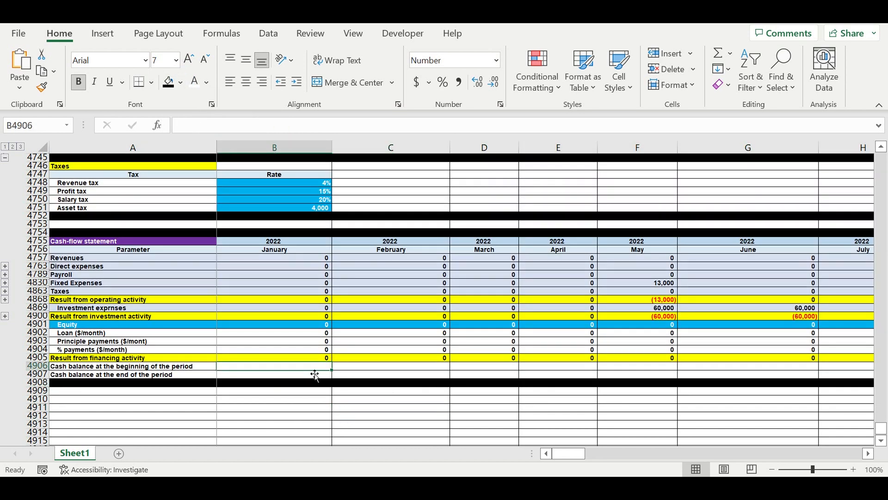
type("0")
left_click(304, 399)
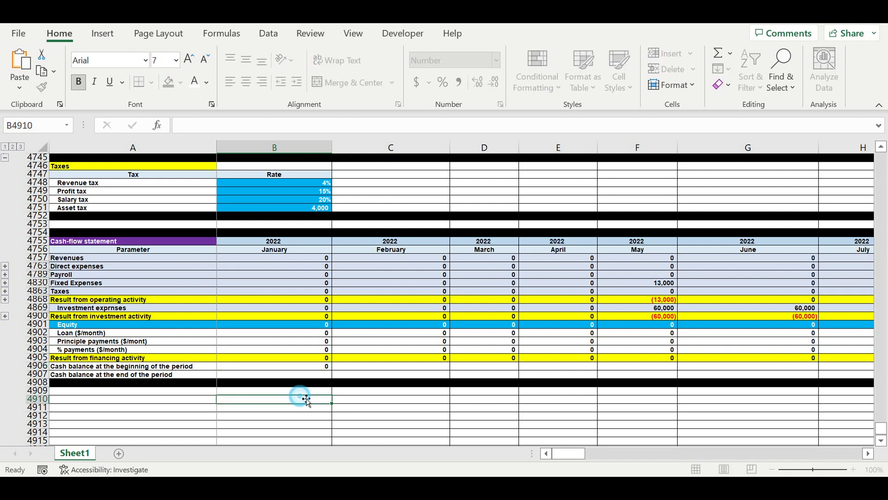
Calculate January's ending cash balance in B4907 from the three activity results plus the beginning balance: =B4868+B4900+B4905+B4906.
left_click(314, 368)
left_click(314, 376)
type("=")
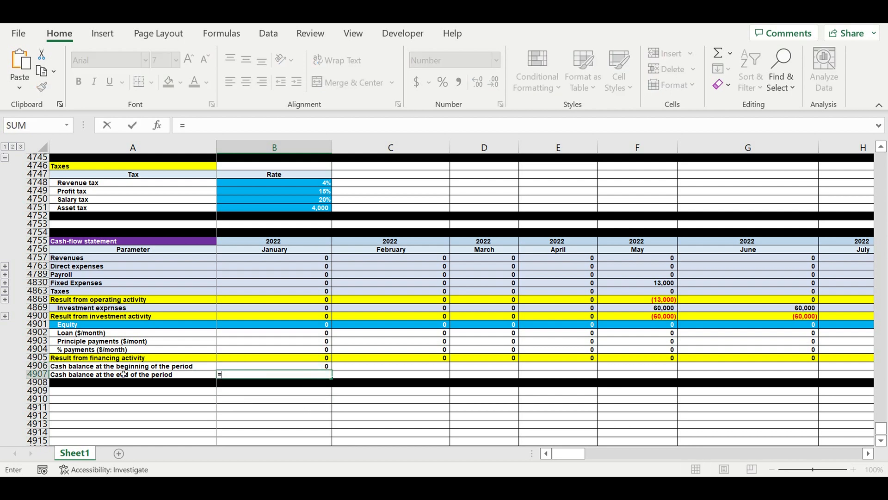
left_click(295, 302)
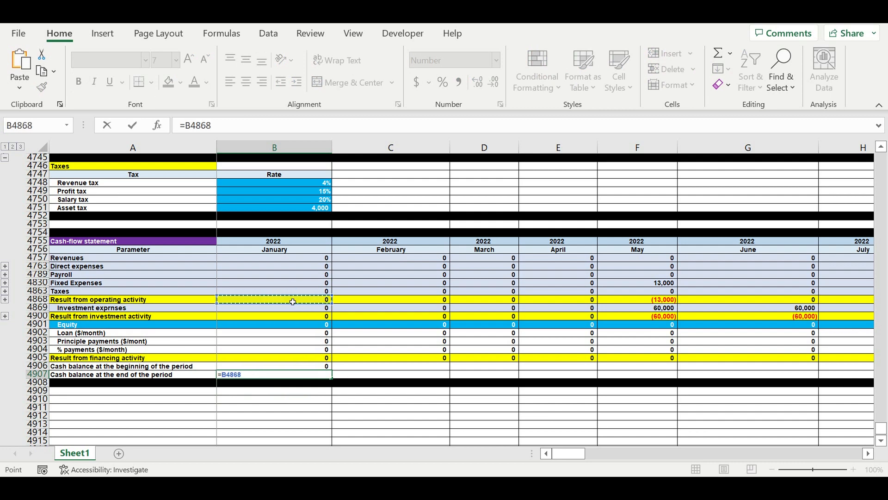
type("+")
left_click(288, 317)
type("+")
left_click(304, 359)
type("+")
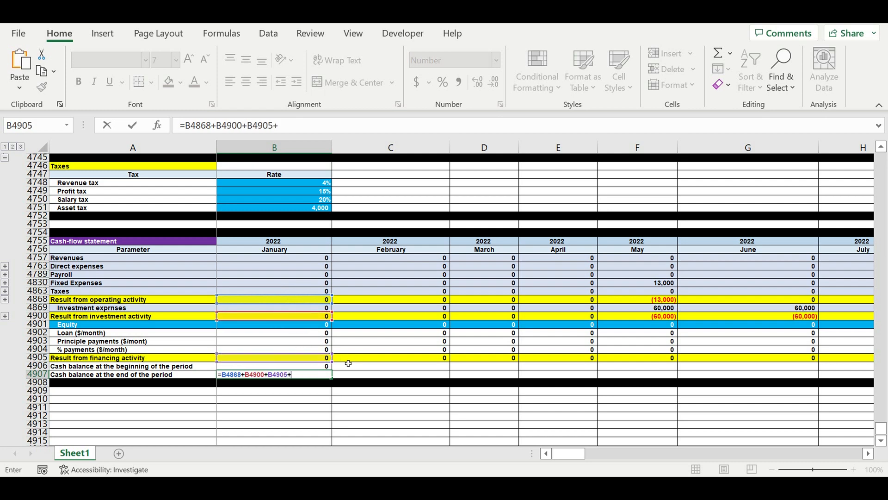
left_click(316, 368)
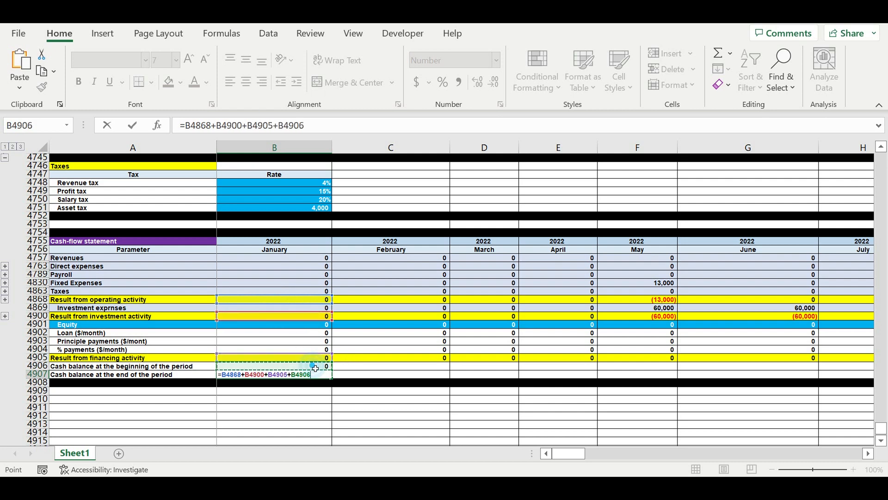
key("Return")
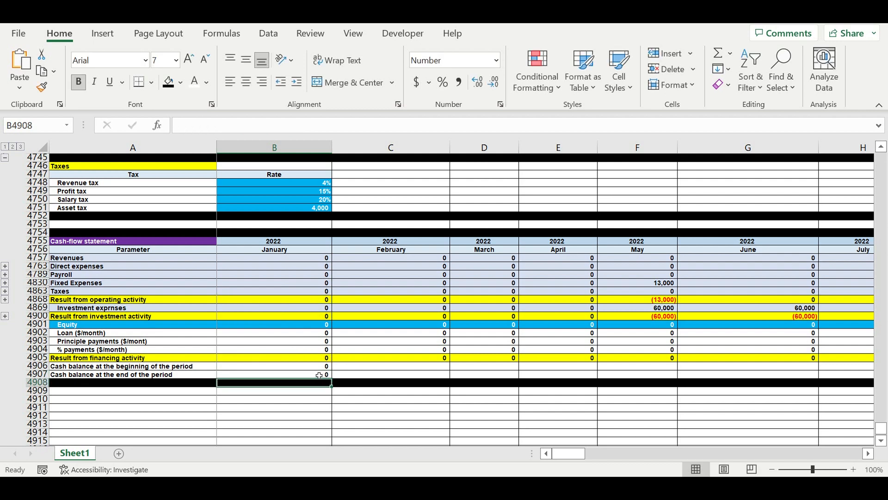
Link February's beginning cash balance in C4906 to January's ending balance with =B4907.
left_click(366, 368)
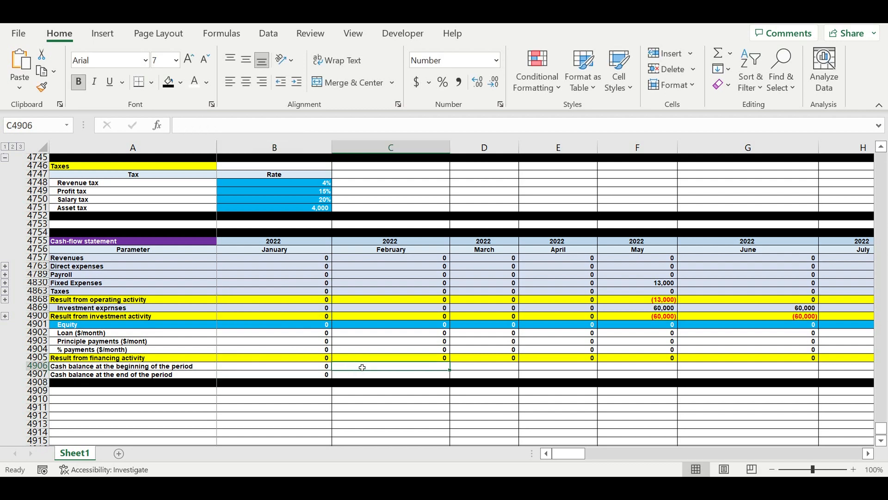
type("=")
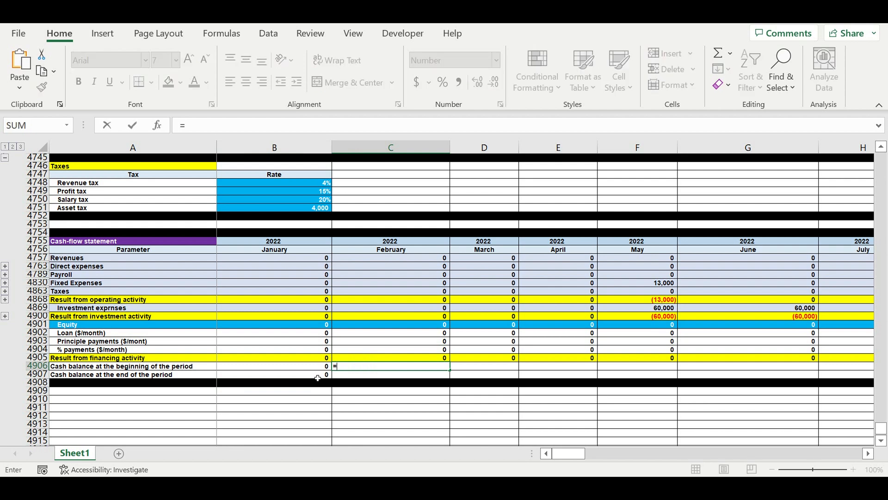
left_click(318, 376)
key("Return")
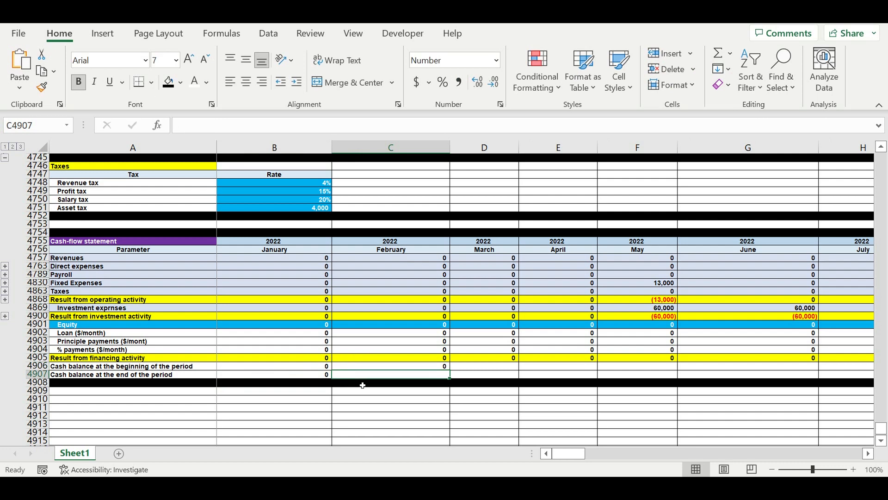
Copy the ending cash balance formula from B4907 to February in C4907 and check its cell references.
left_click(311, 377)
left_click_drag(332, 378, 430, 377)
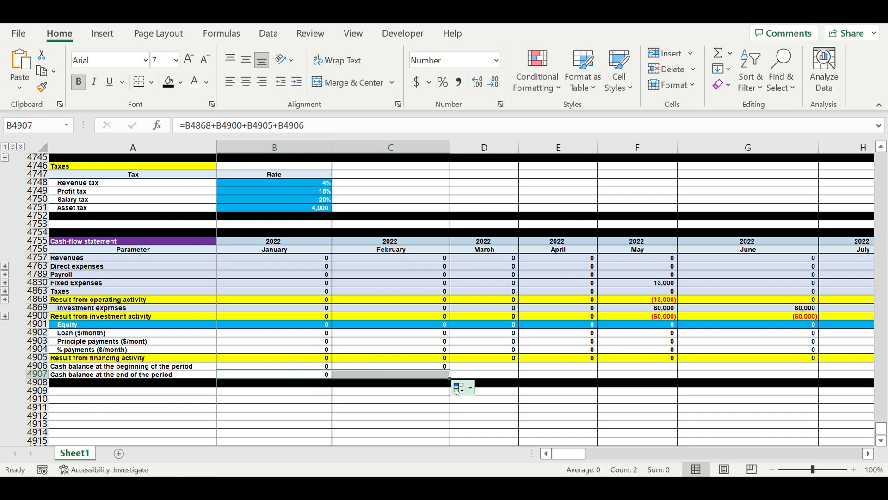
left_click(430, 374)
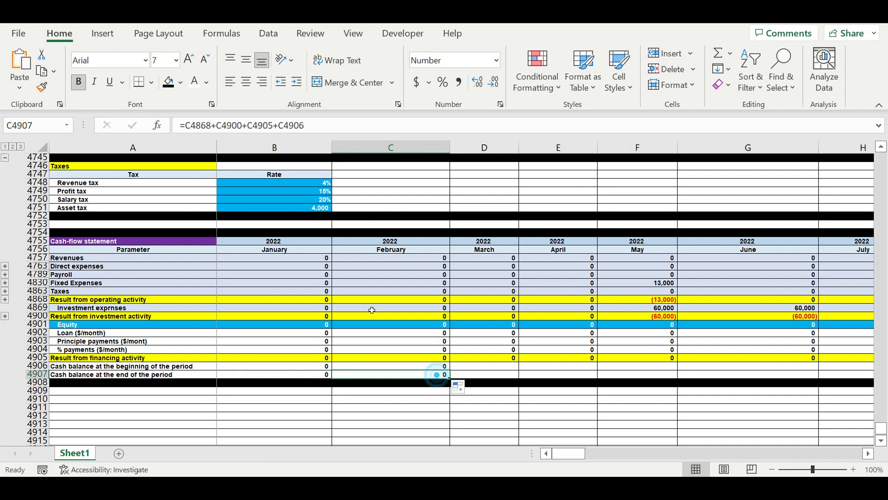
left_click(332, 125)
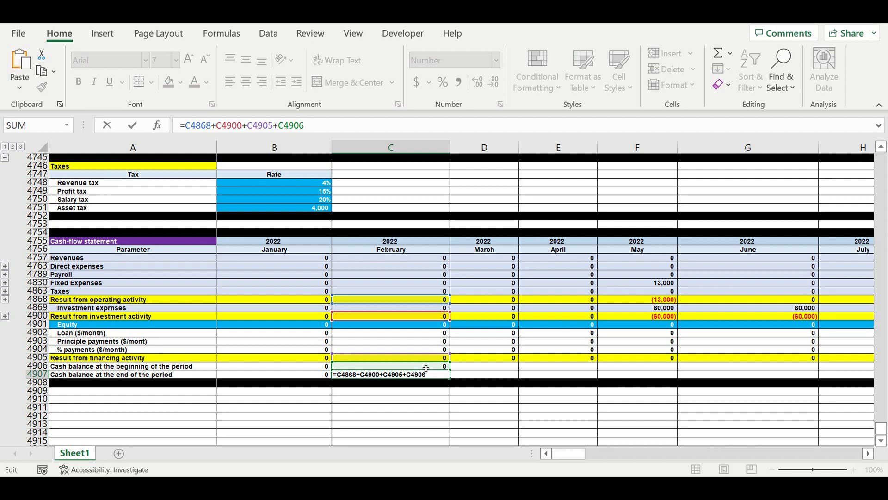
key("Return")
Shade the entire Cash balance at the end of the period row, 4907, light gold.
left_click_drag(437, 369, 441, 379)
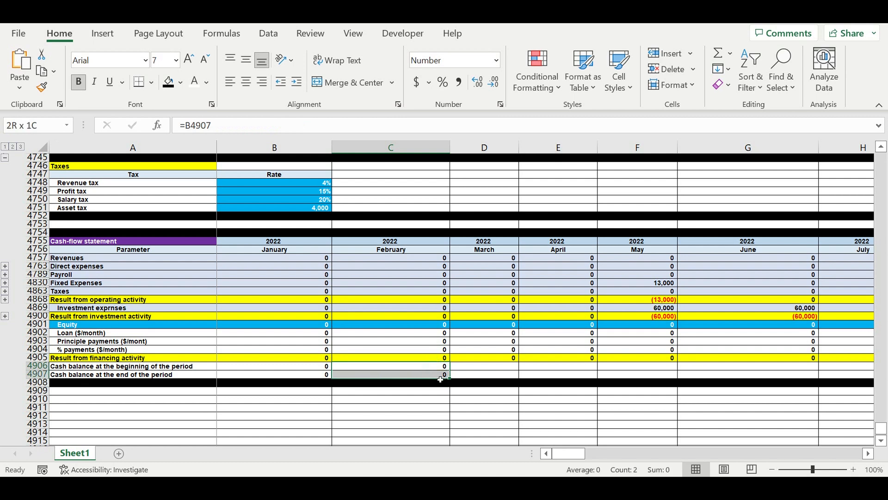
left_click(37, 374)
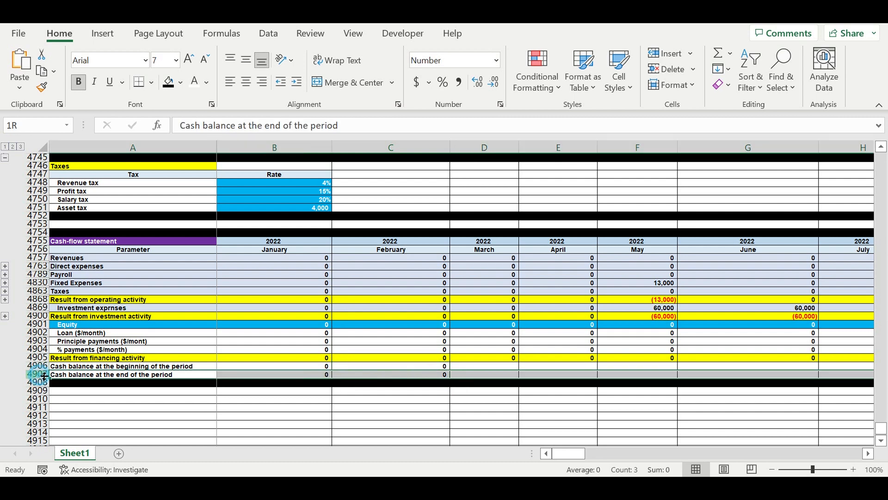
left_click(180, 83)
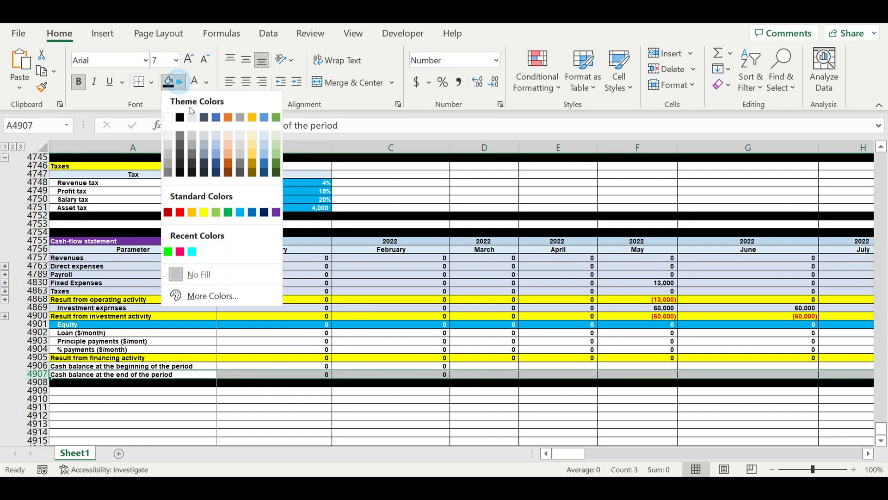
left_click(254, 137)
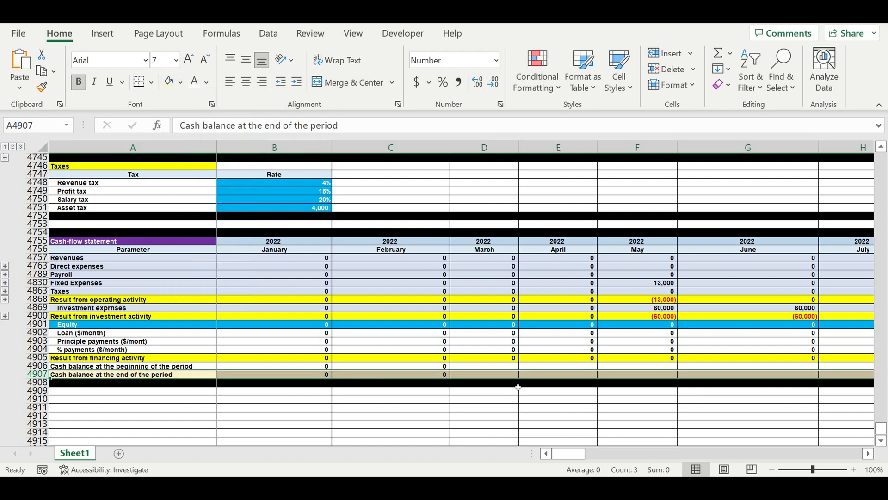
left_click(447, 400)
Fill February's beginning and ending cash balance formulas, C4906:C4907, across all months through December 2031.
left_click_drag(437, 366, 772, 368)
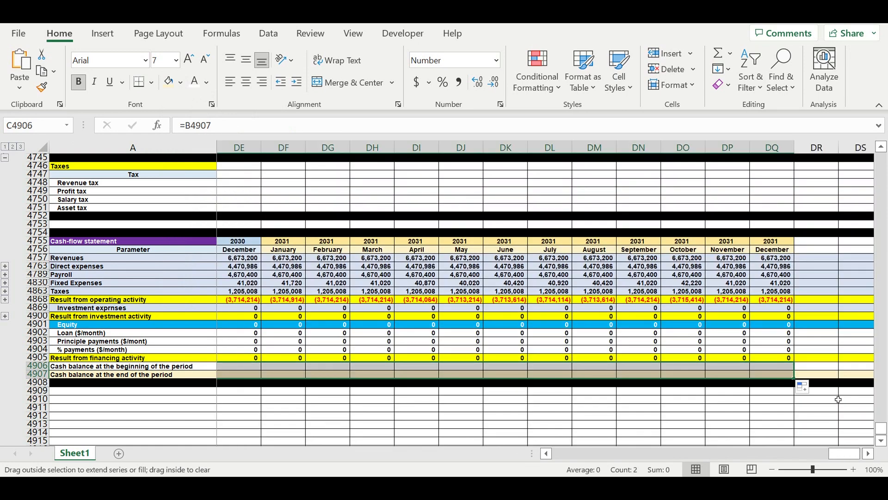
left_click(734, 407)
left_click_drag(843, 454, 135, 392)
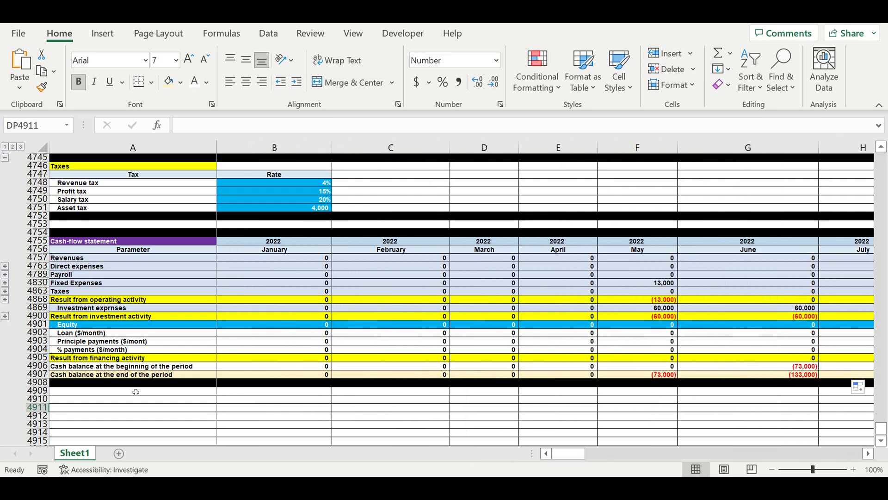
Indent the Cash balance at the beginning of the period label in A4906 by one level.
left_click(77, 366)
left_click(297, 82)
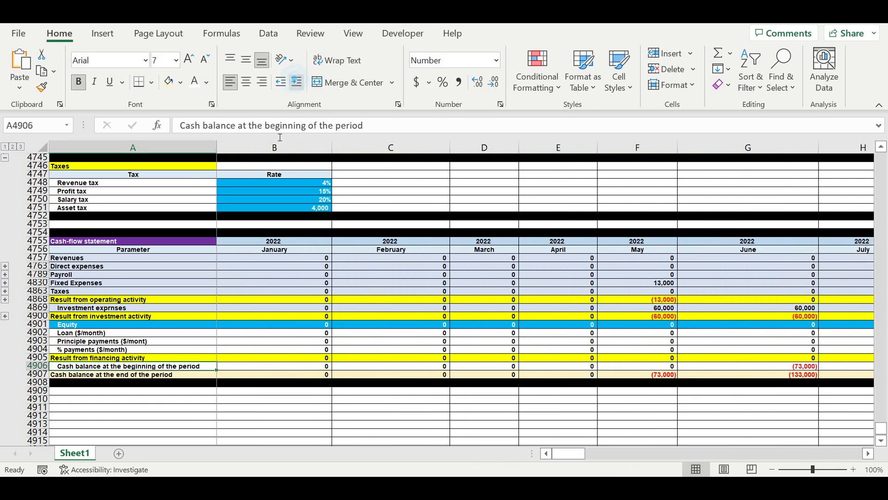
left_click(118, 409)
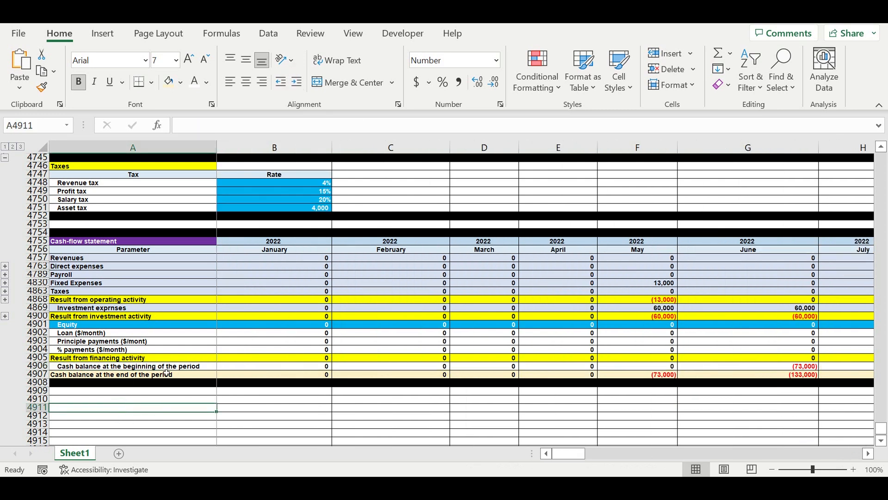
left_click(162, 392)
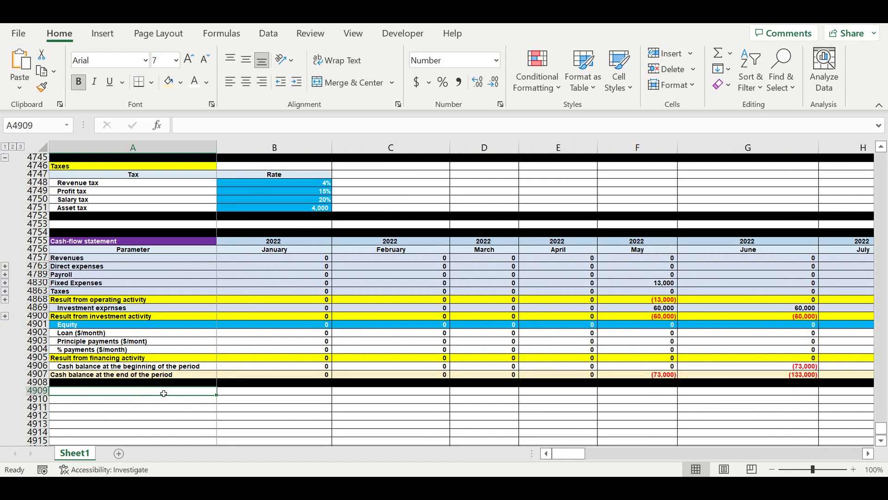